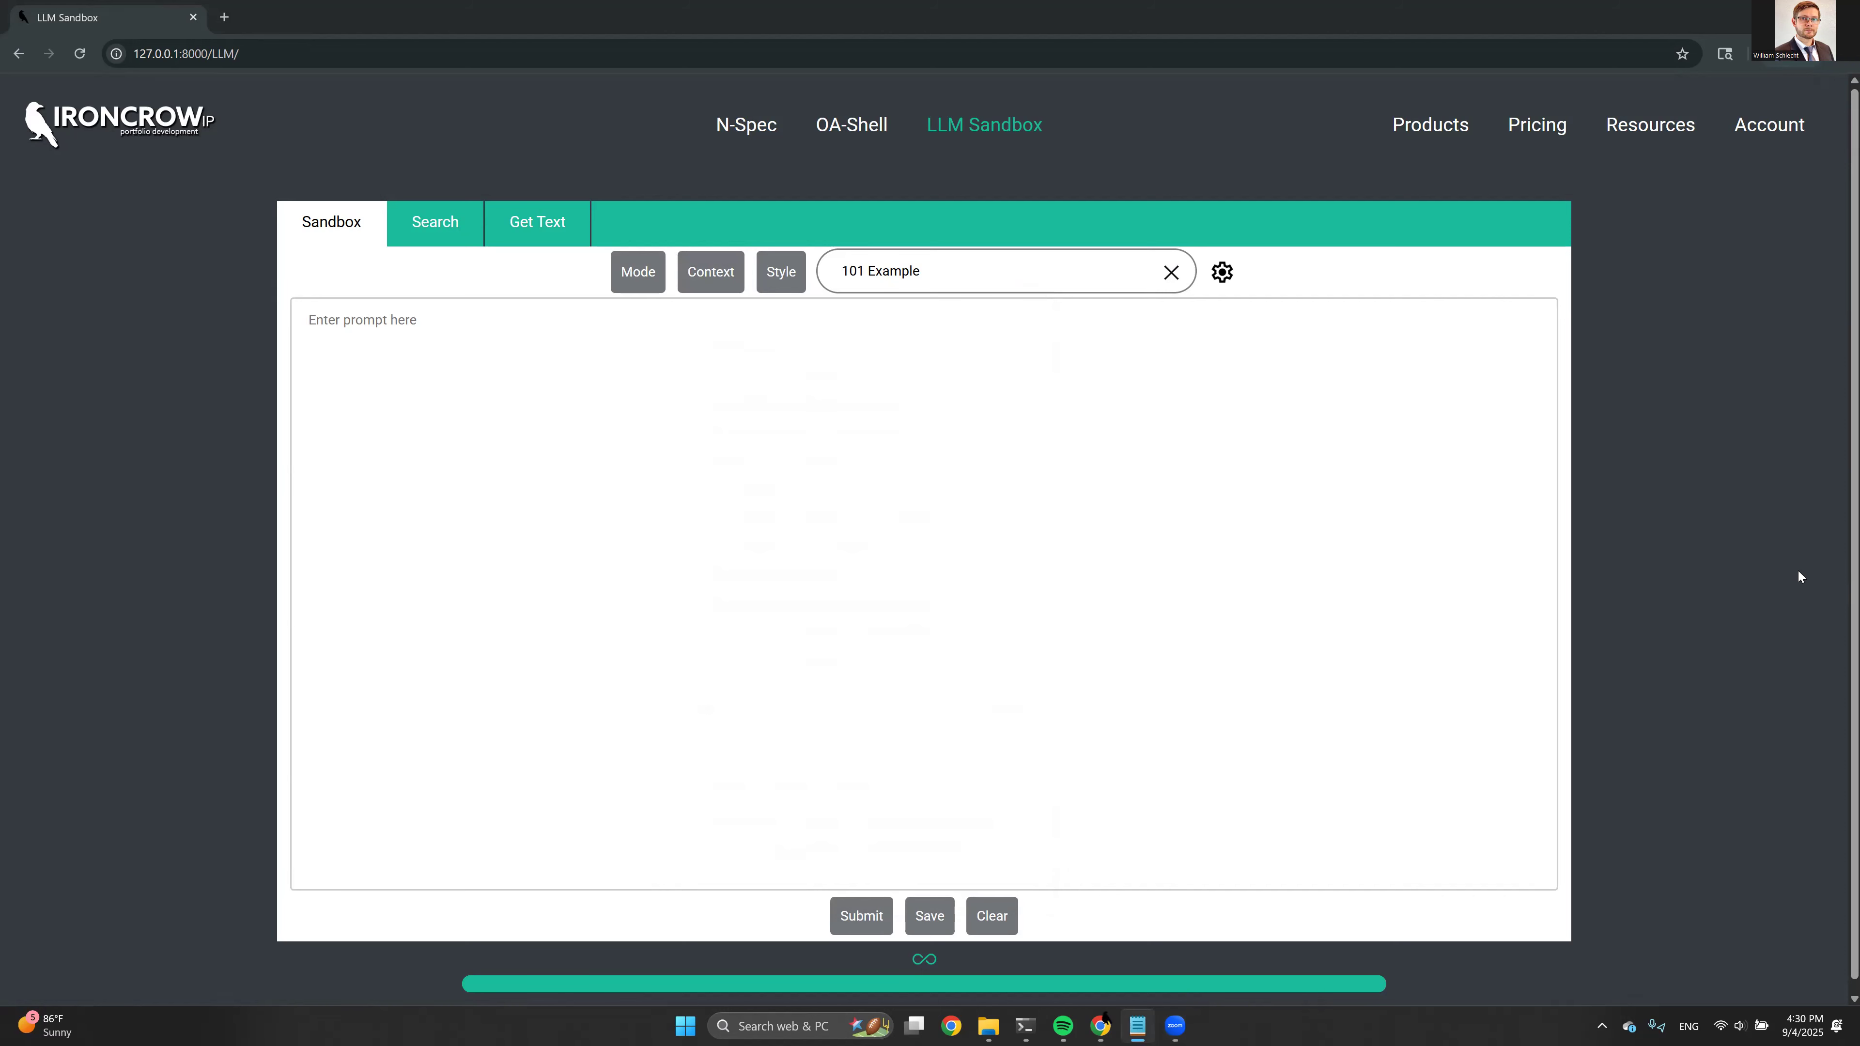
Submit the prompt "Please summarize each substantive issue or rejection in the provided Office Action."
{"action": "left_click", "coordinate": [886, 554]}
{"action": "type", "text": "Please summarize each substantive issue or rejection in the provided Office Action."}
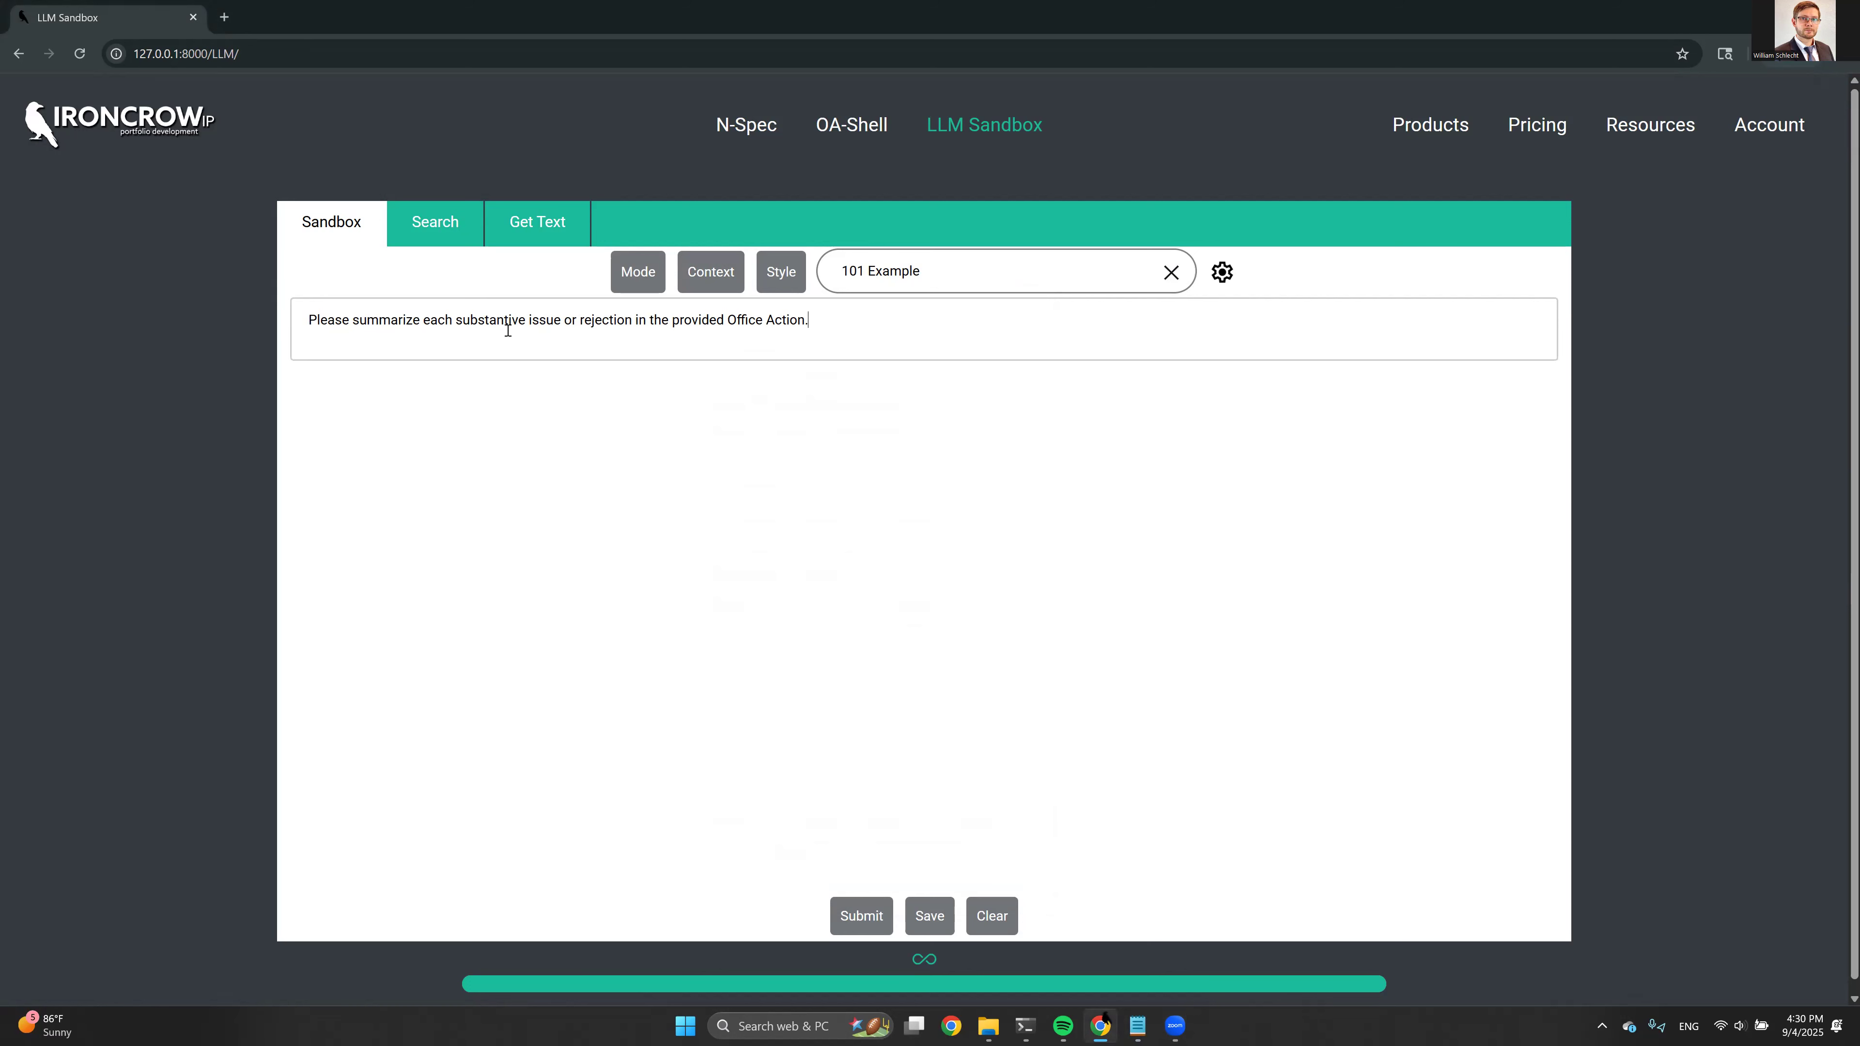
{"action": "left_click", "coordinate": [710, 286]}
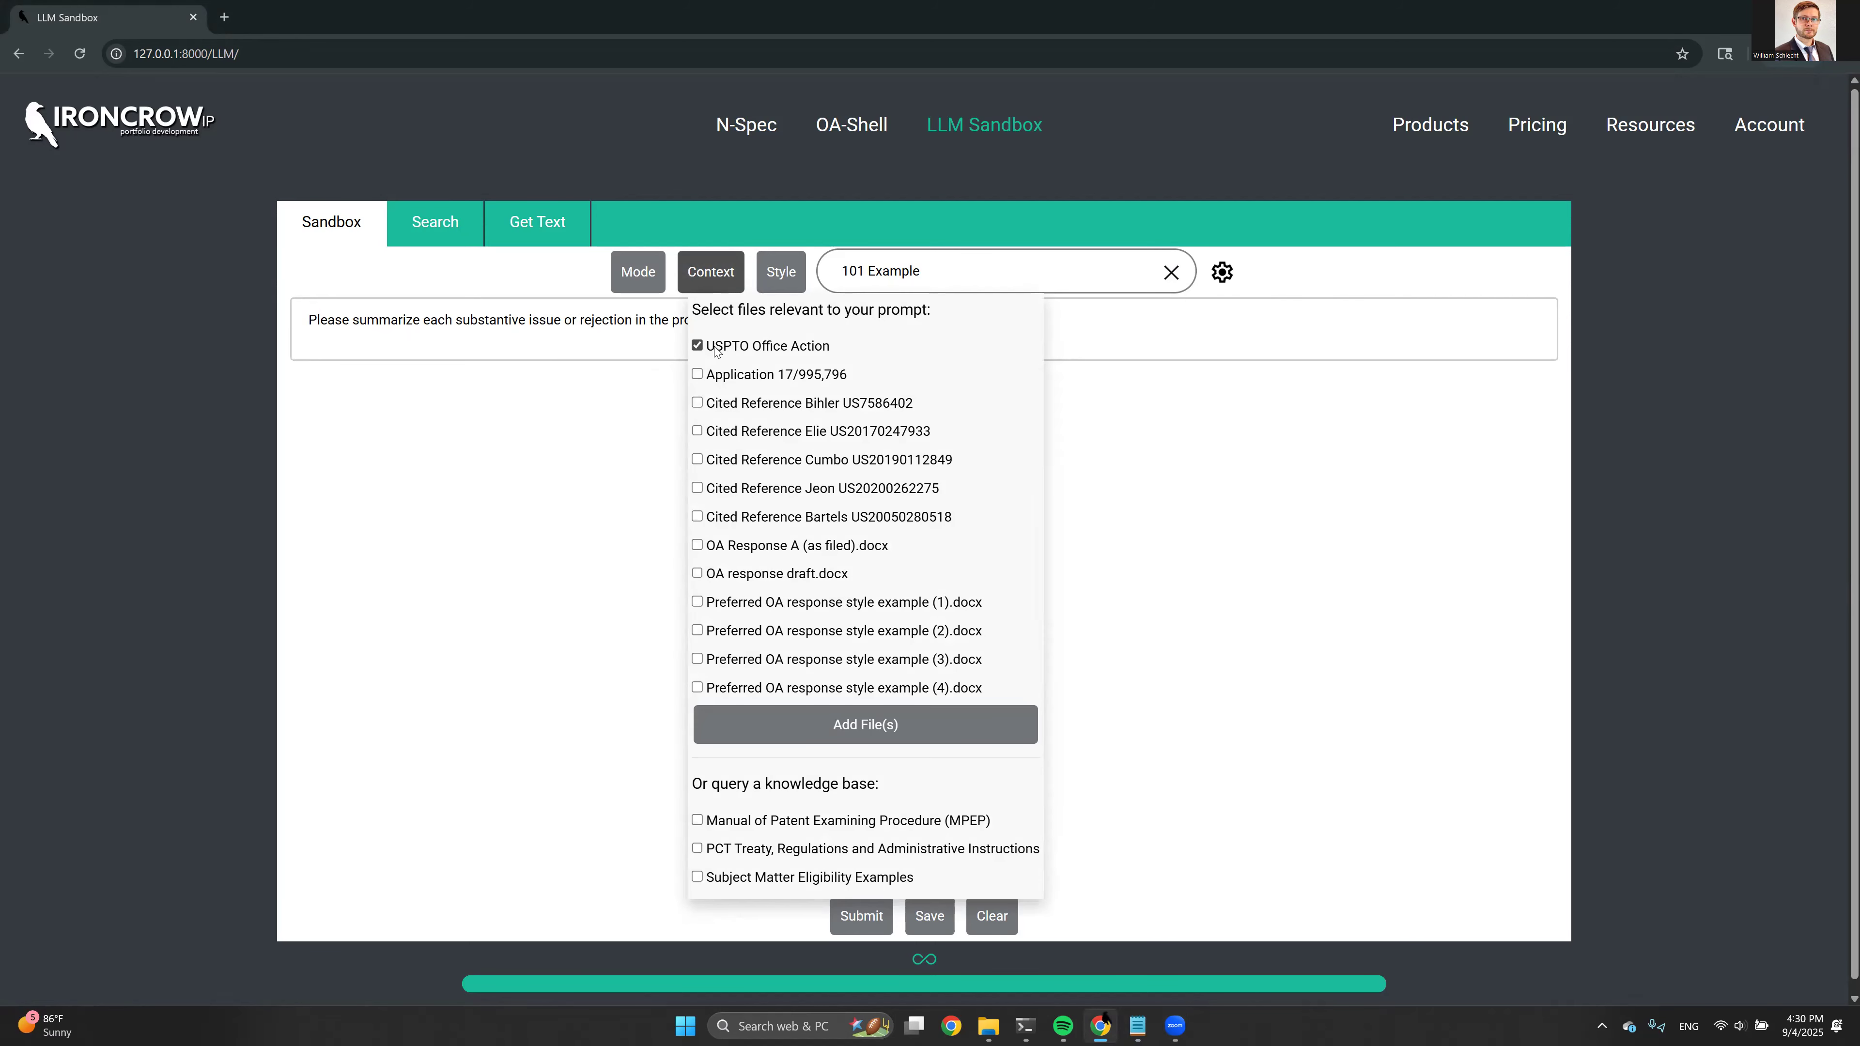
{"action": "left_click", "coordinate": [861, 915]}
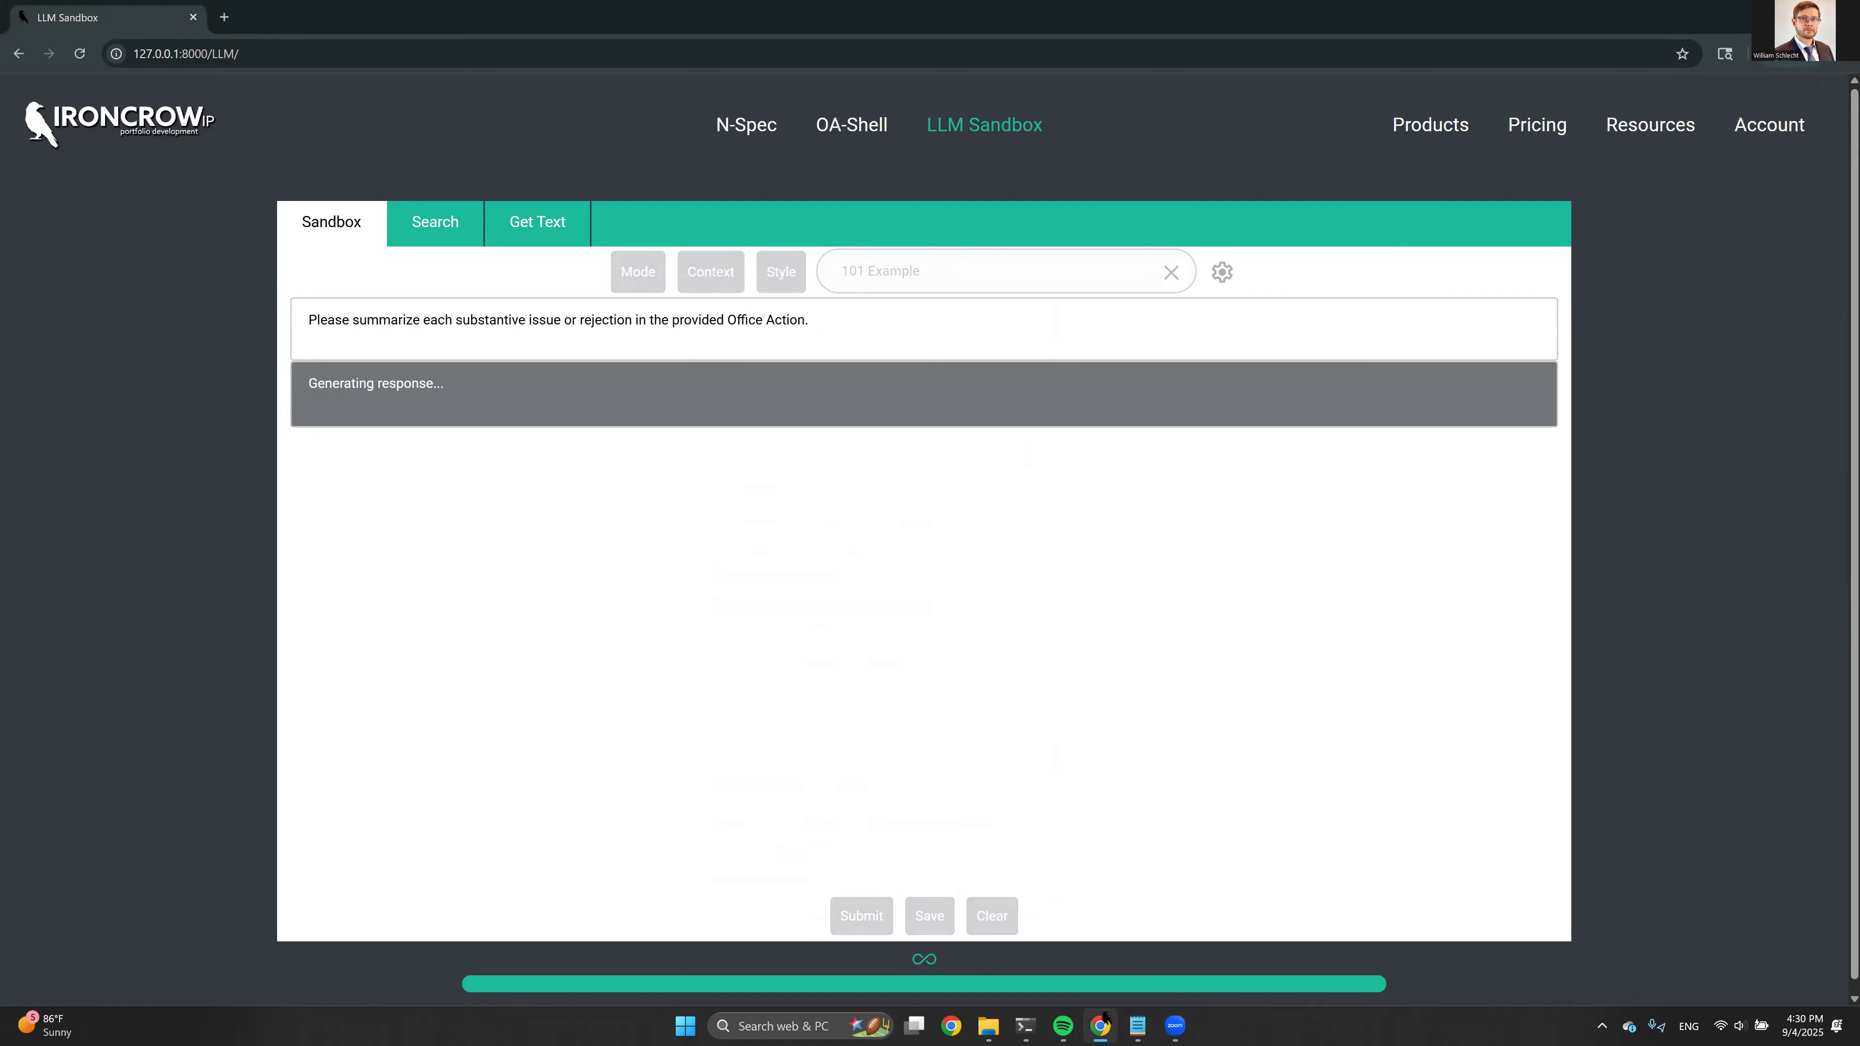
Review the generated Office Action summary, covering the 35 USC 101, 112(b), 102 and 103 rejections
{"action": "key", "text": "alt+Tab"}
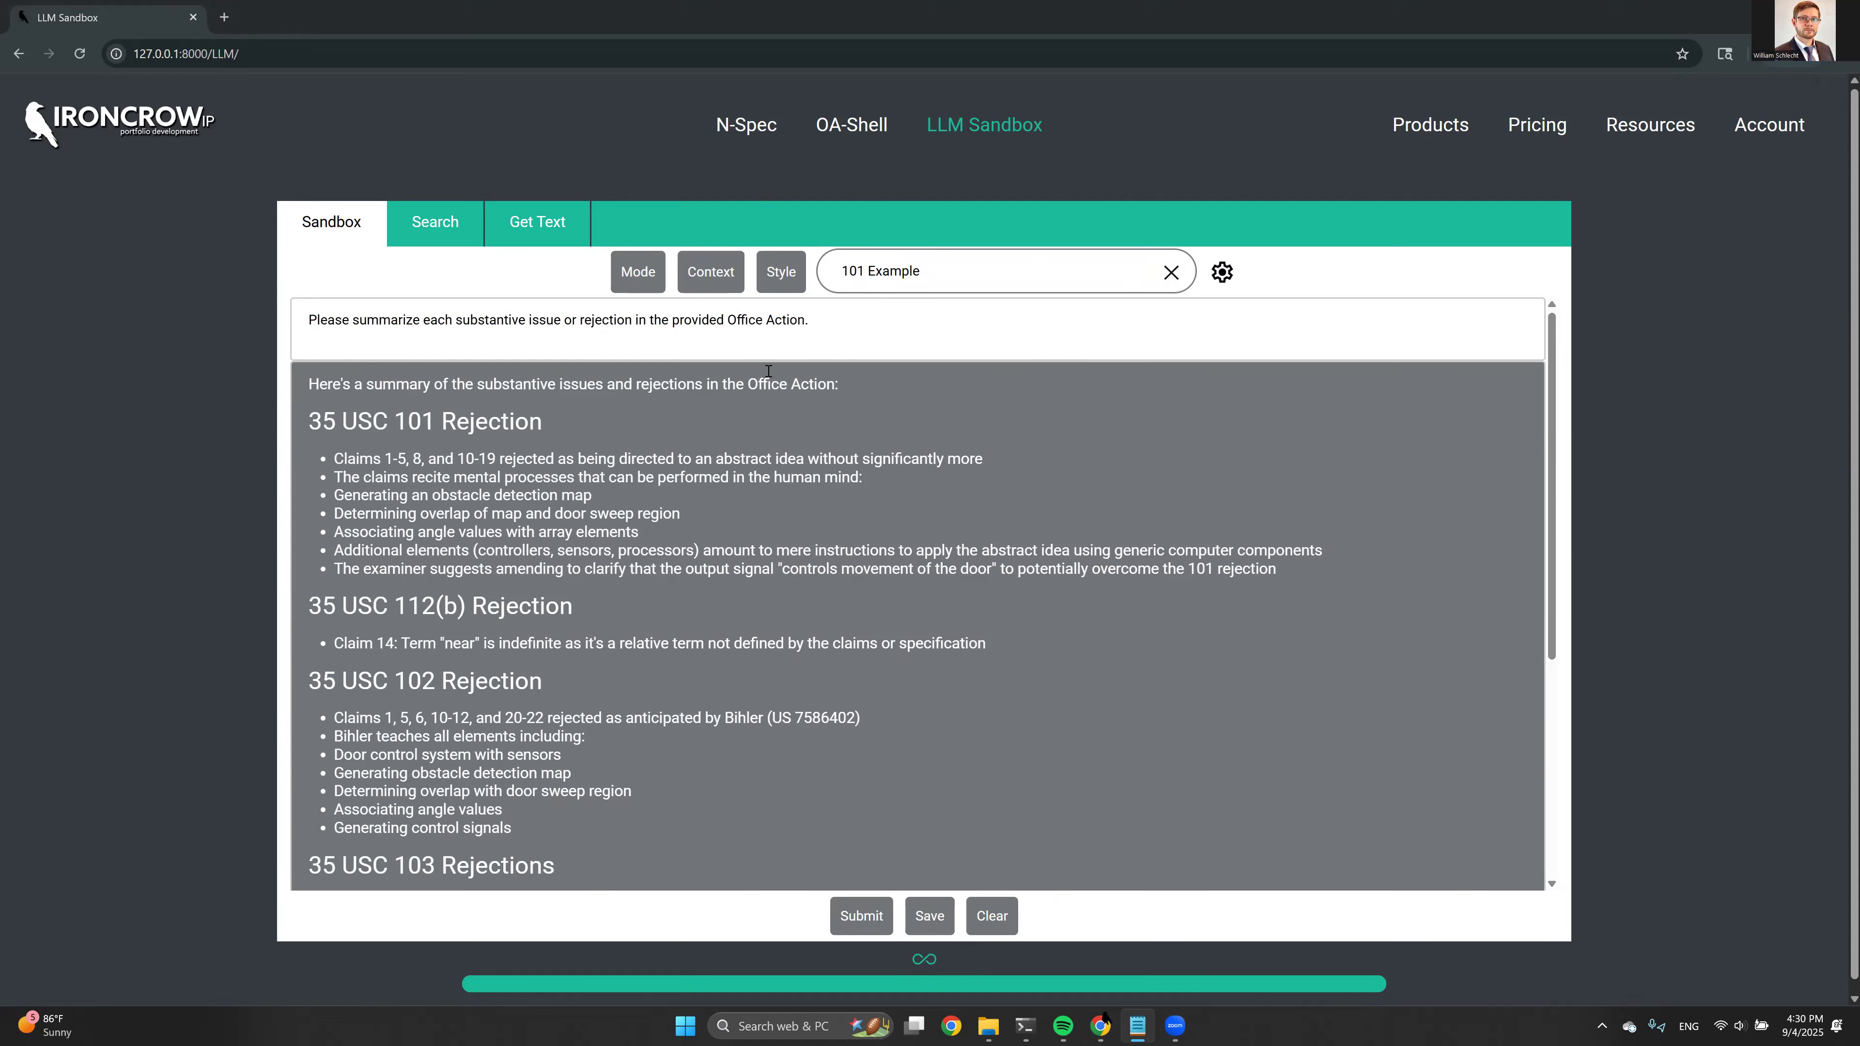
{"action": "scroll", "coordinate": [751, 381], "scroll_direction": "down", "scroll_amount": 1}
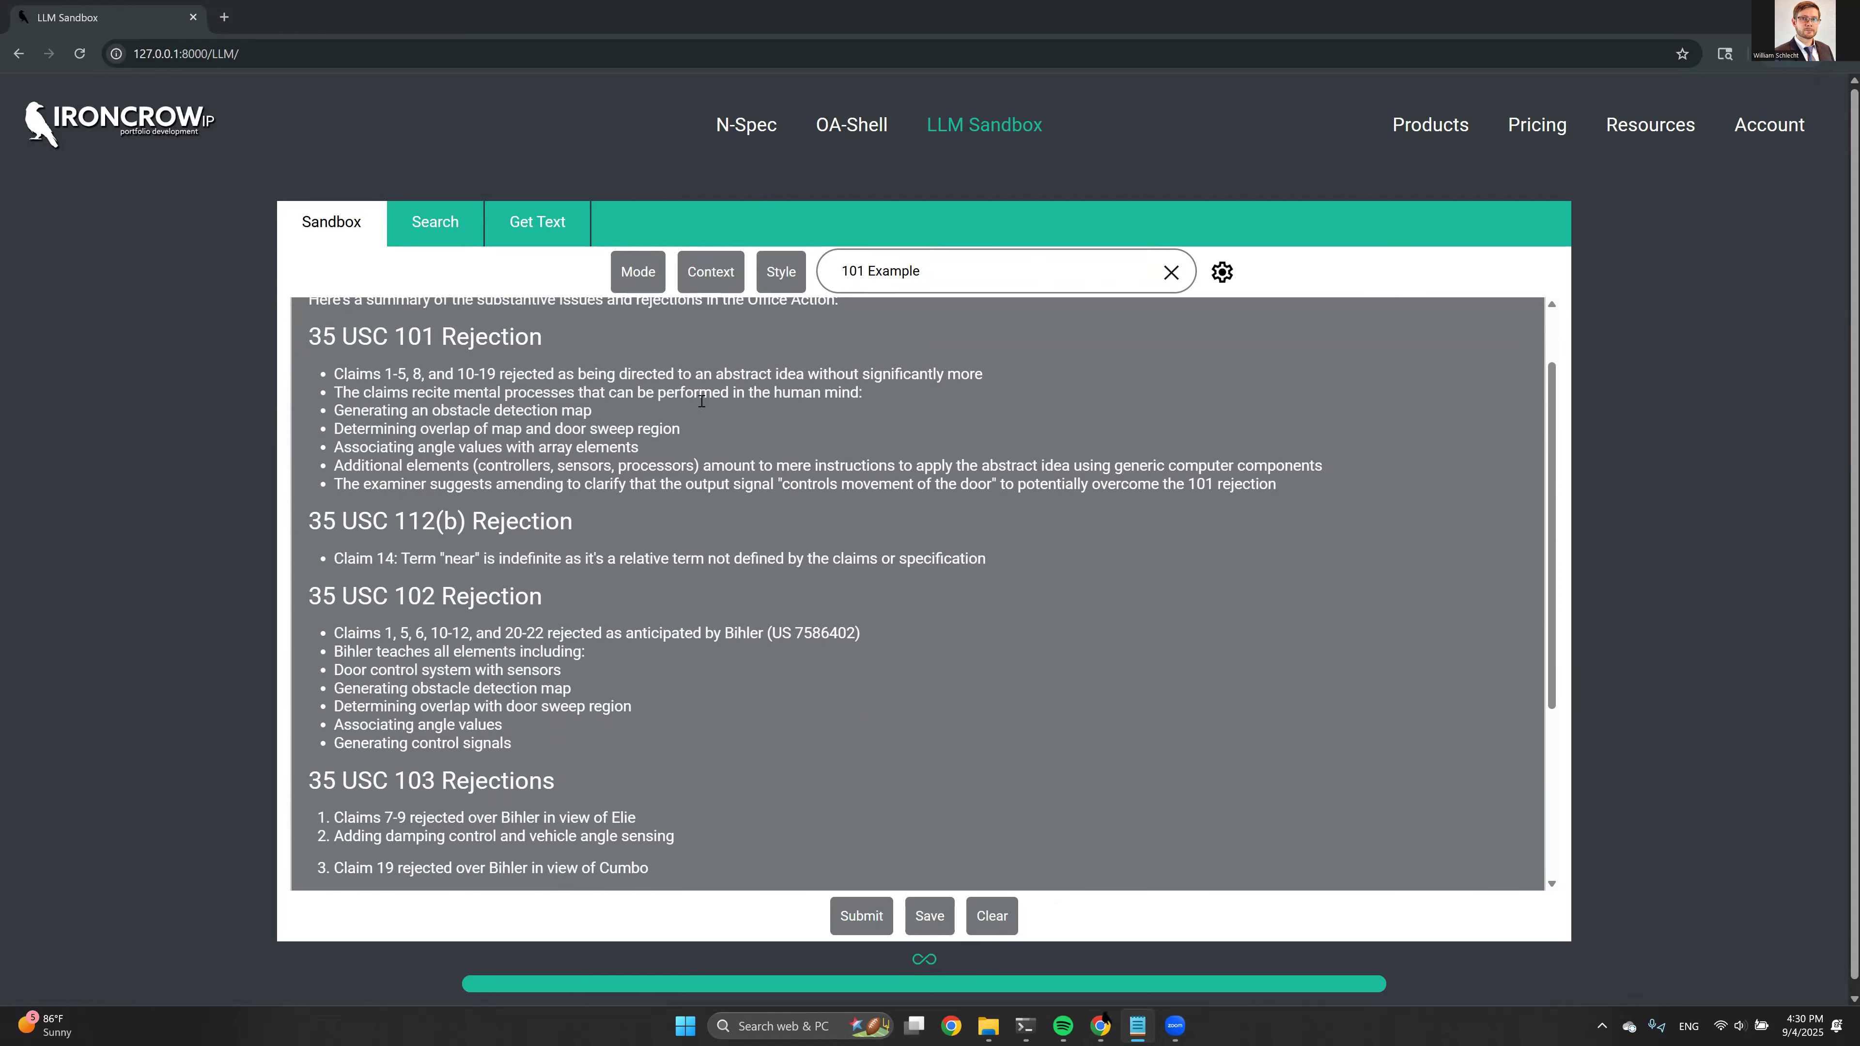
{"action": "scroll", "coordinate": [486, 379], "scroll_direction": "up", "scroll_amount": 1}
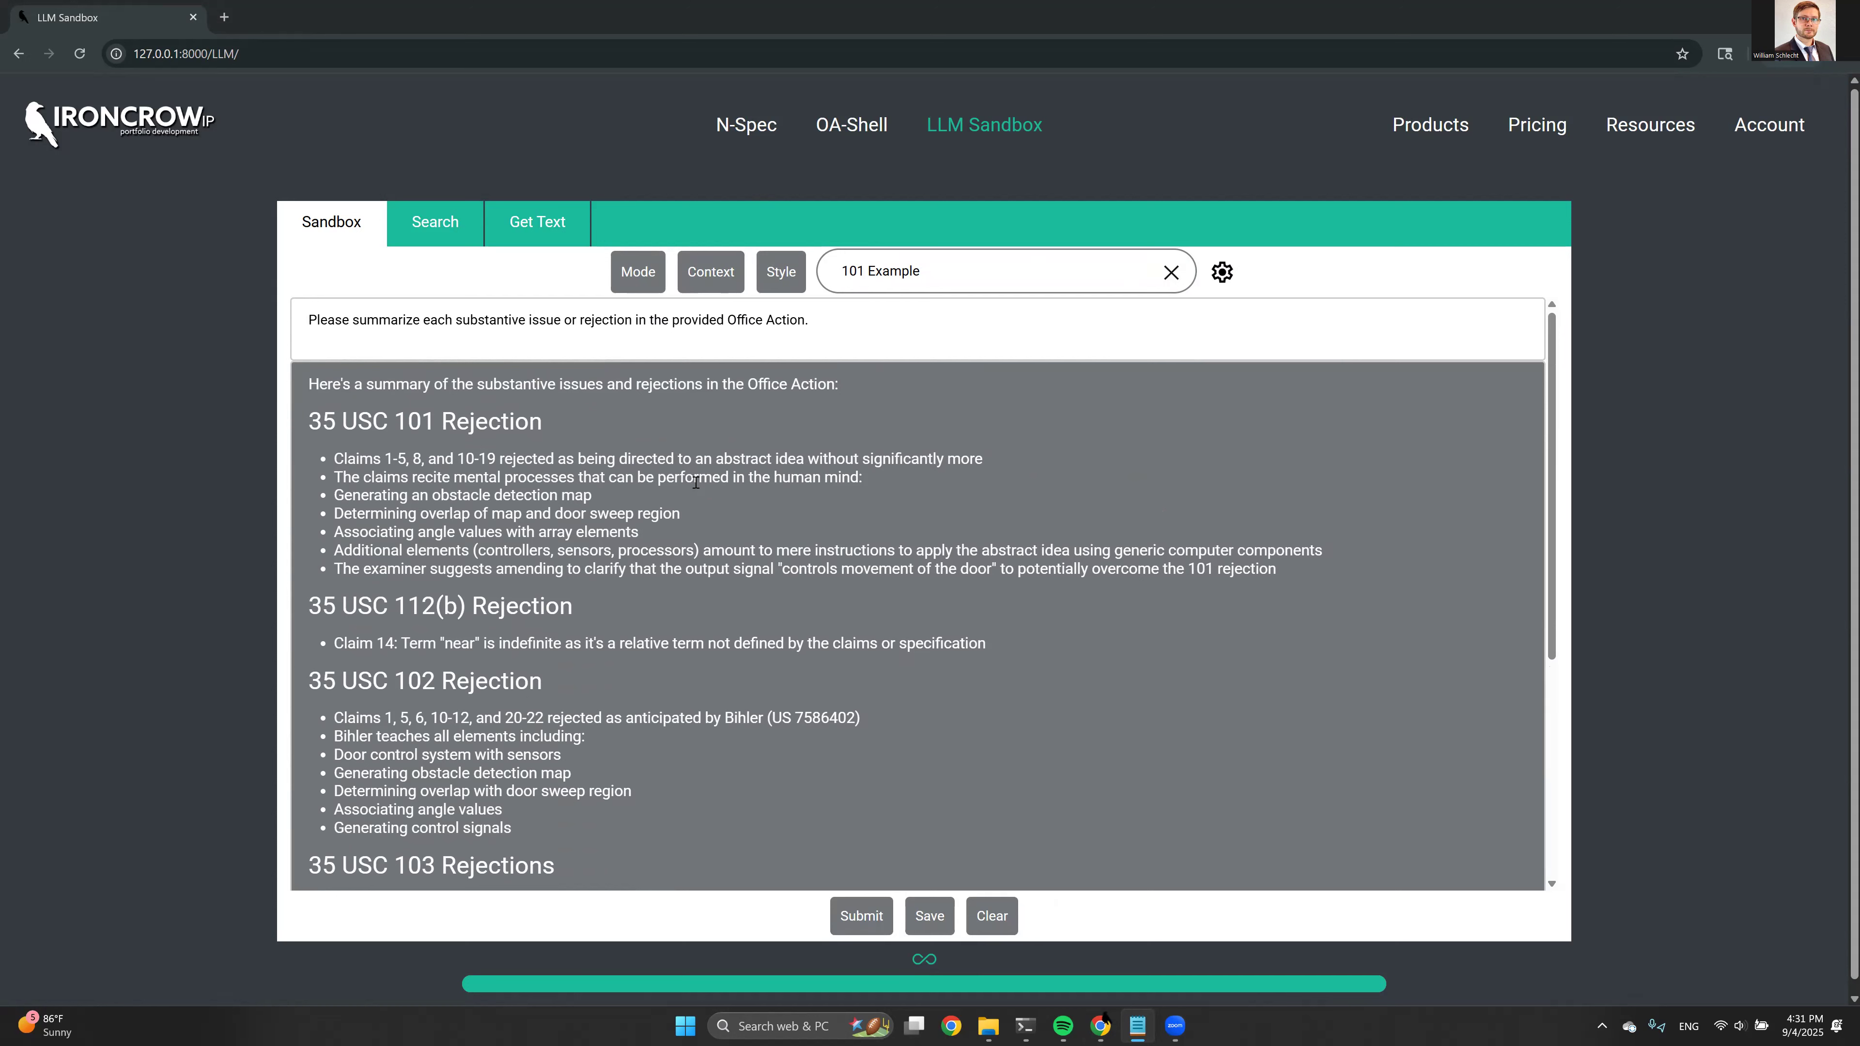
{"action": "scroll", "coordinate": [382, 397], "scroll_direction": "down", "scroll_amount": 1}
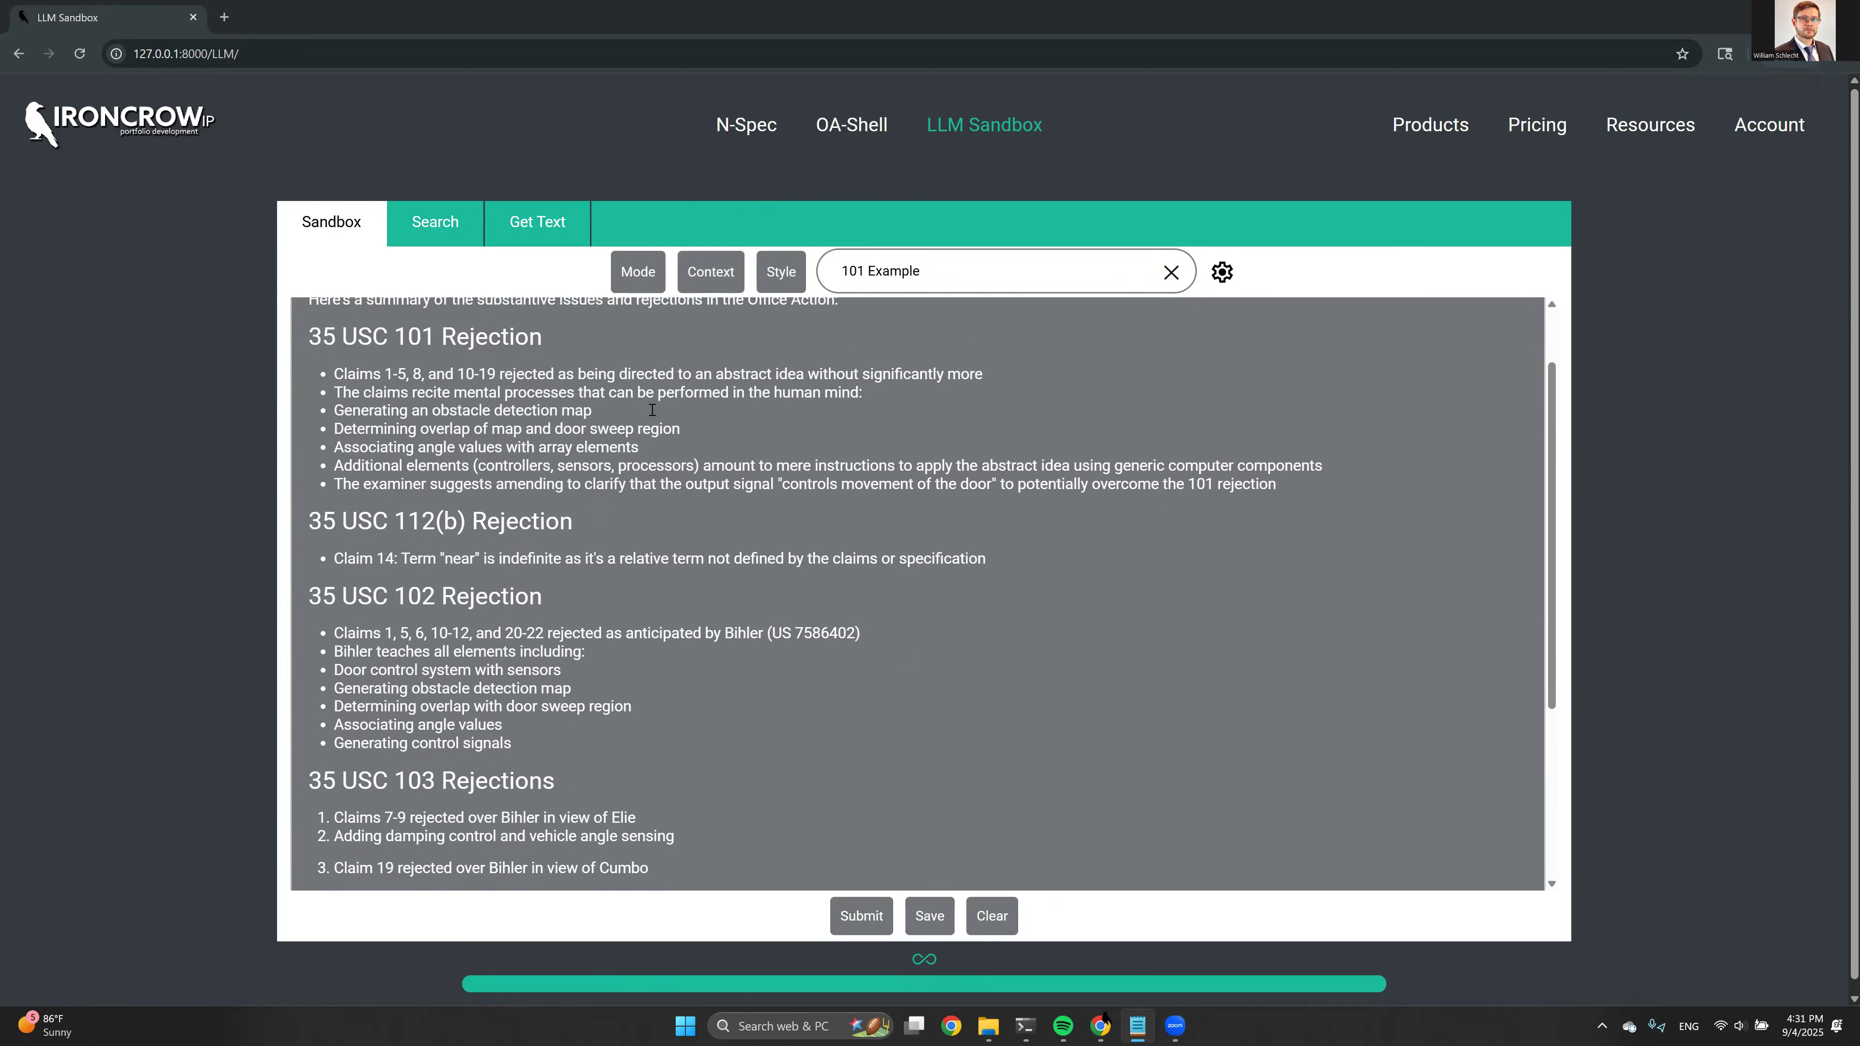
{"action": "scroll", "coordinate": [447, 455], "scroll_direction": "down", "scroll_amount": 4}
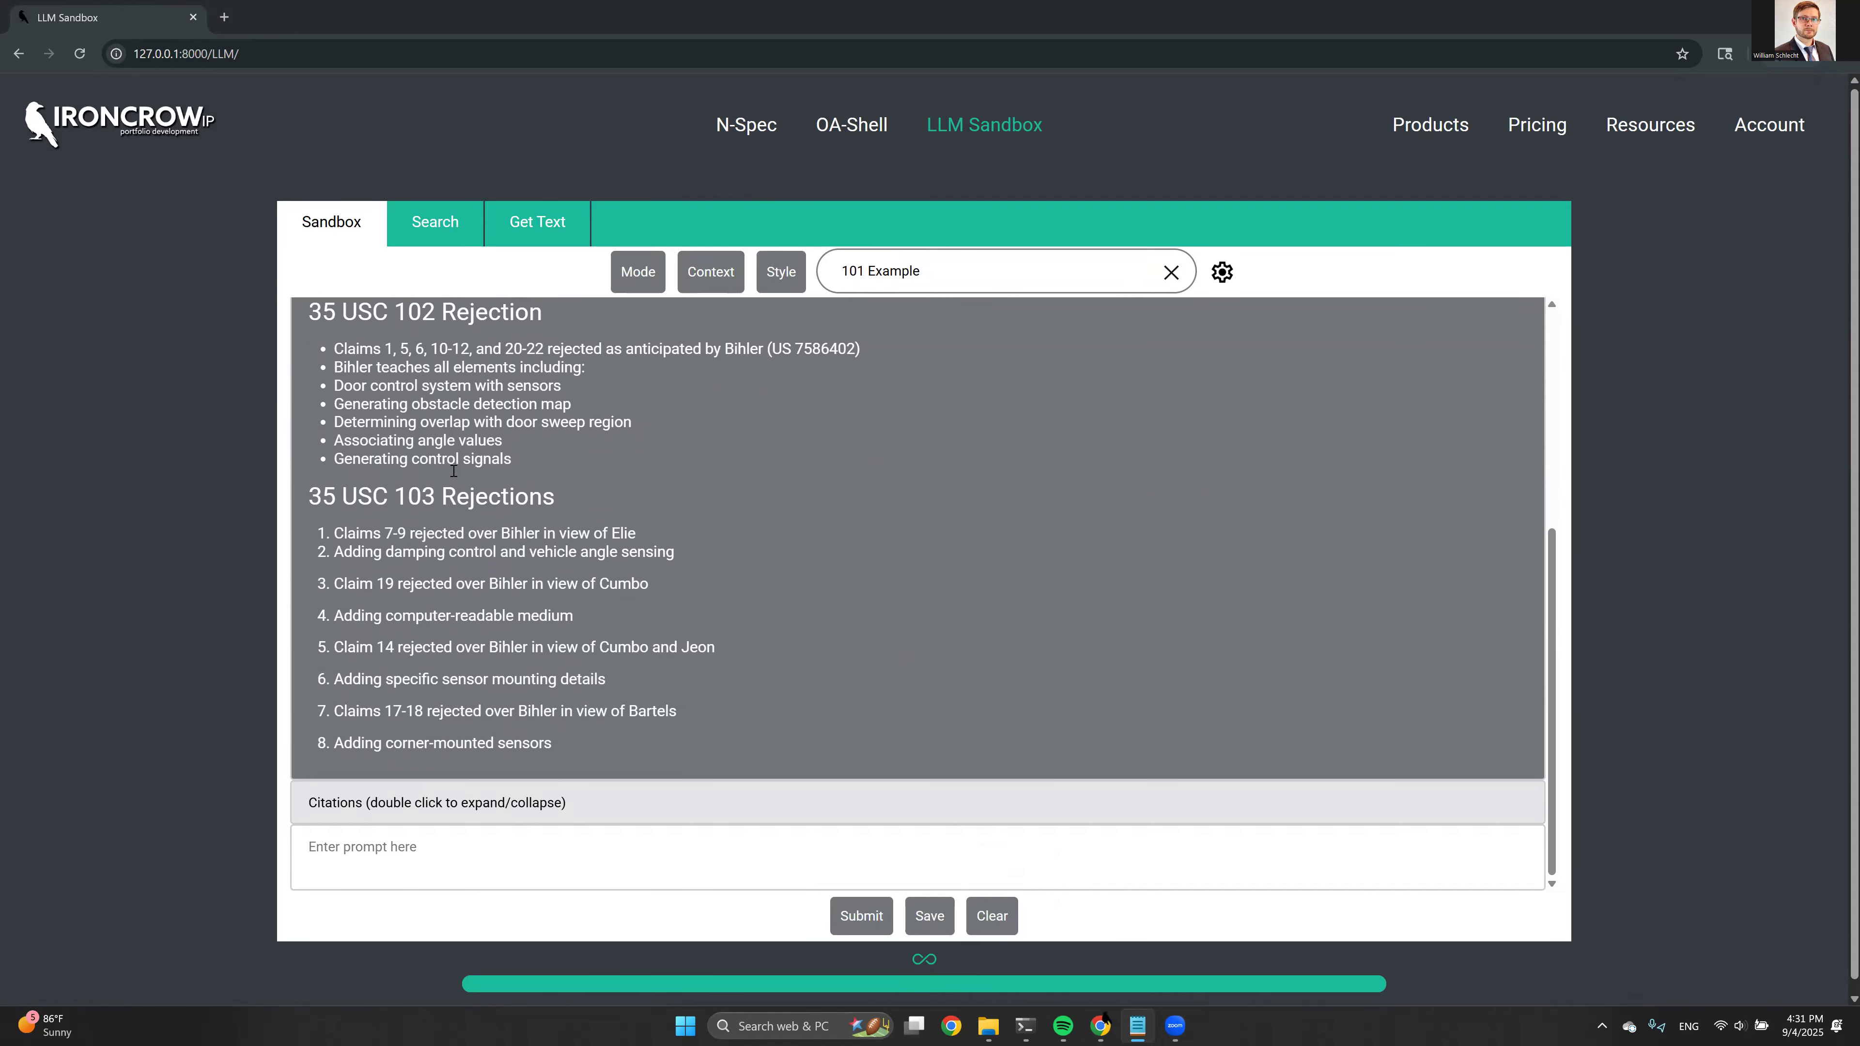
{"action": "scroll", "coordinate": [568, 448], "scroll_direction": "up", "scroll_amount": 1}
{"action": "scroll", "coordinate": [568, 448], "scroll_direction": "down", "scroll_amount": 1}
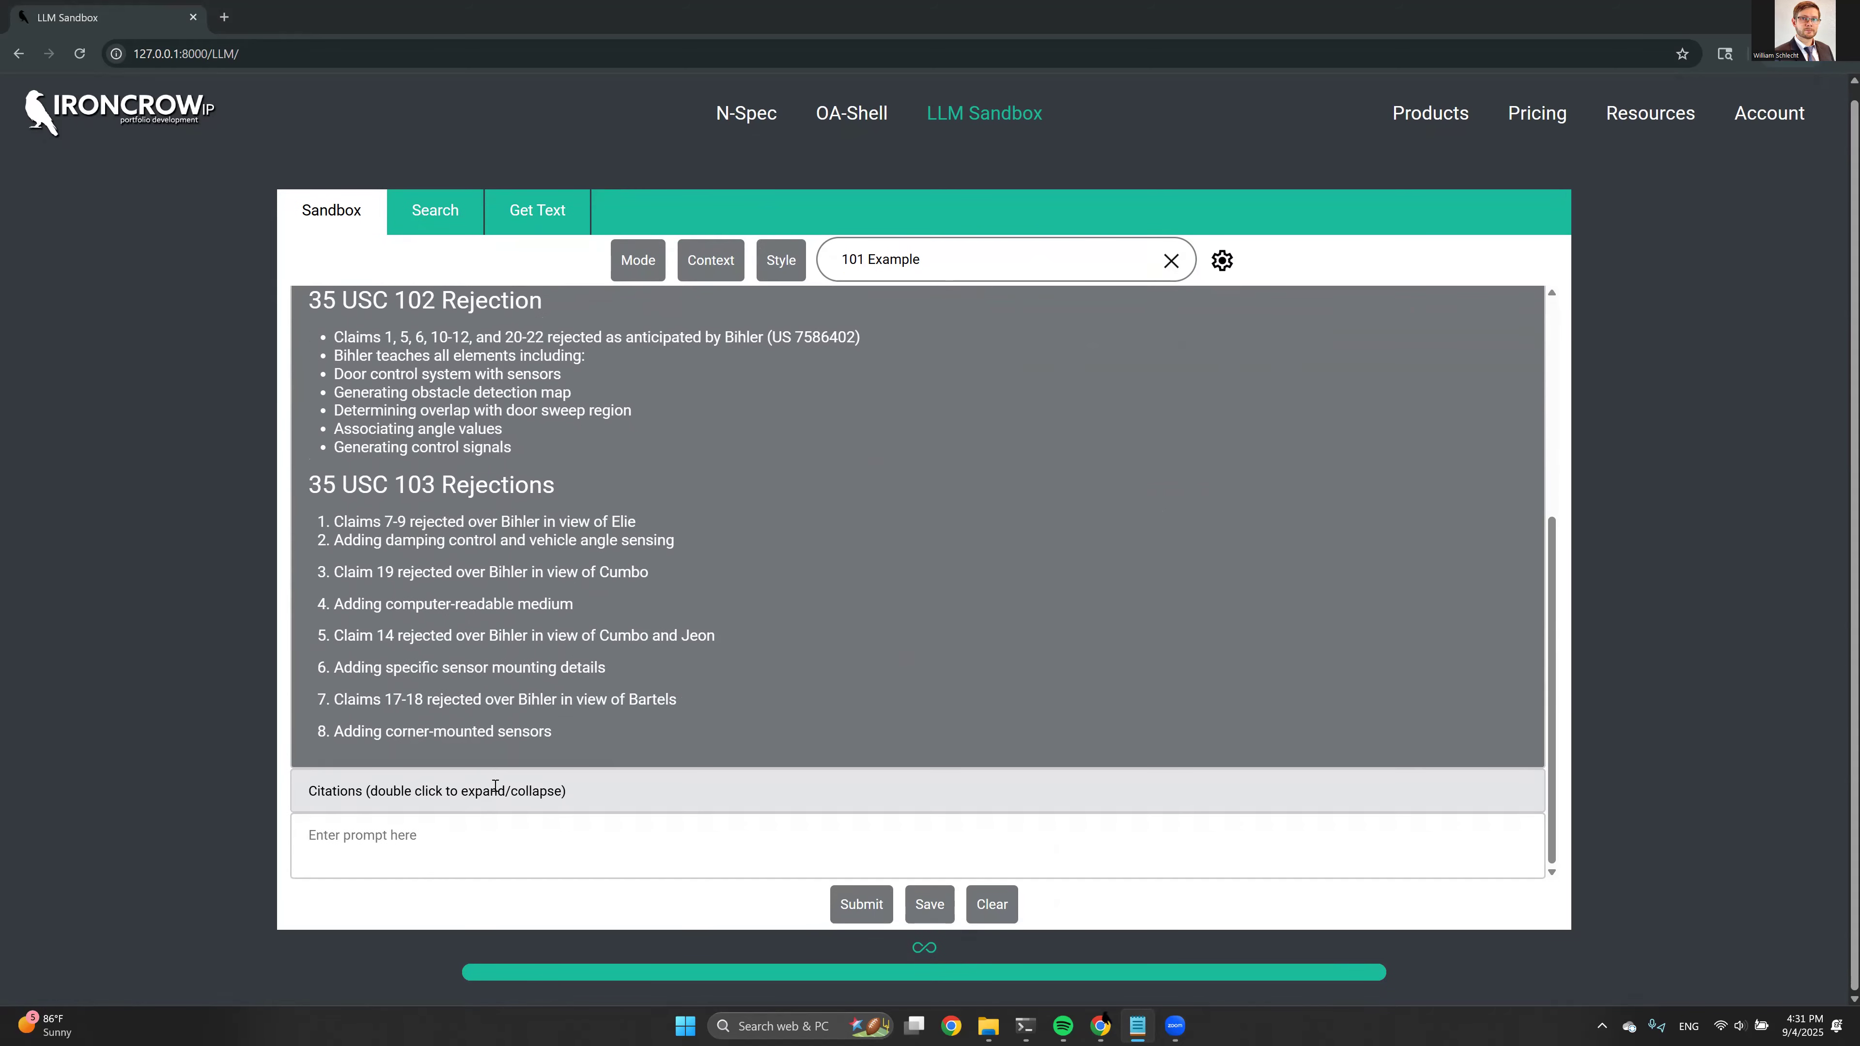
Submit the prompt "Please provide a more detailed summary of the 101 rejection raised in the Office Action."
{"action": "left_click", "coordinate": [482, 856]}
{"action": "type", "text": "Please provide a more detailed summary of the 101 rejection raised in the Office Action."}
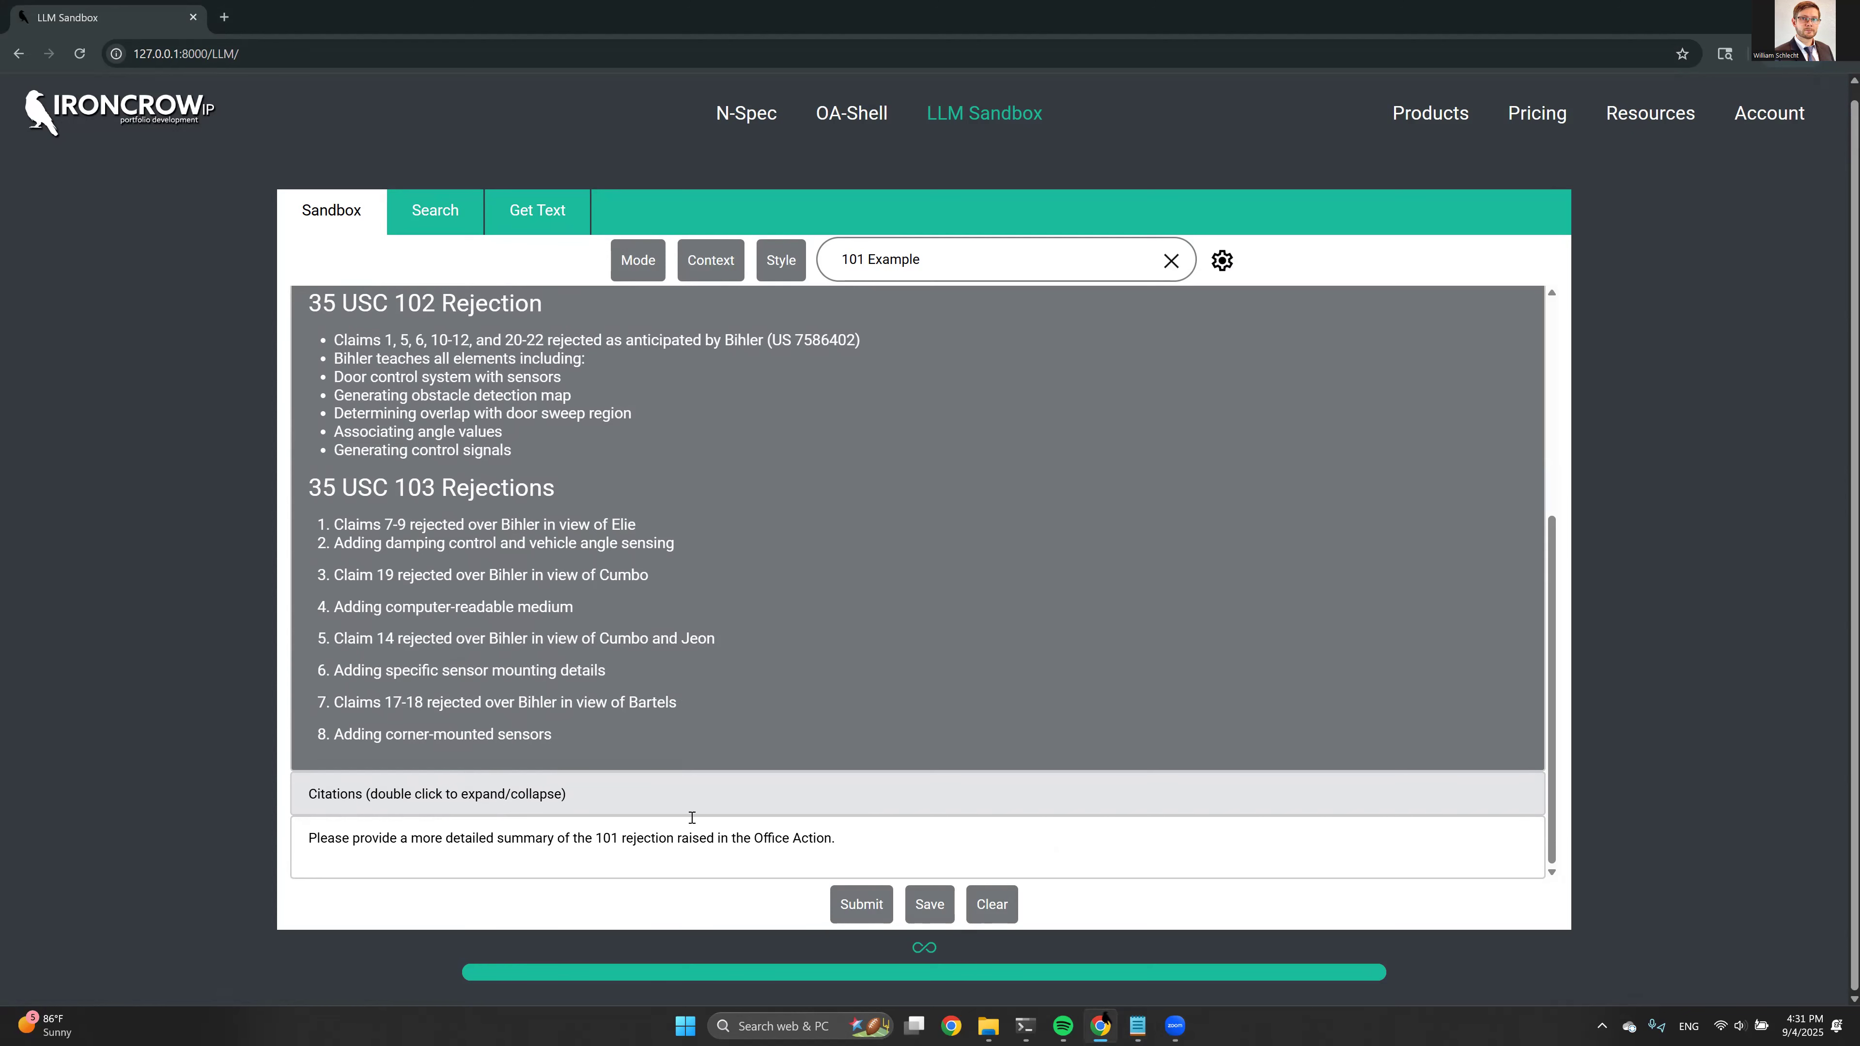
{"action": "left_click", "coordinate": [860, 904]}
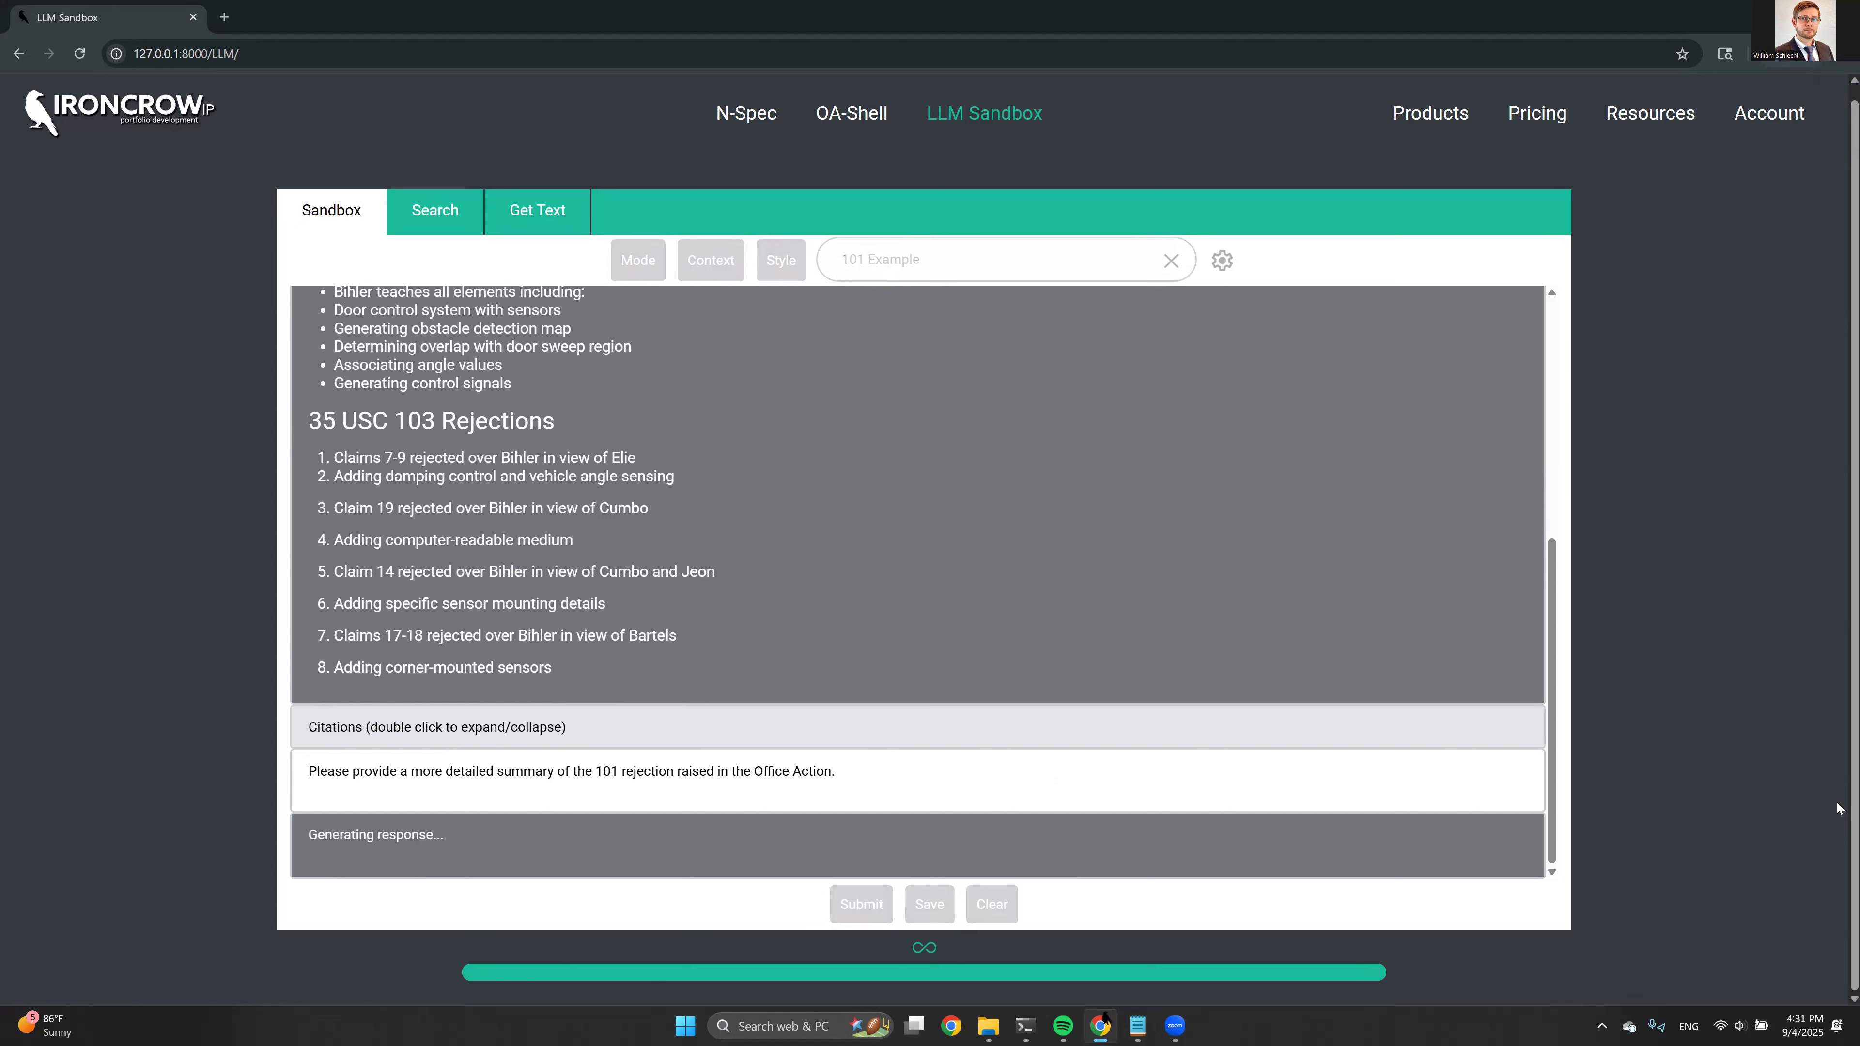
Examine the detailed 101 rejection summary, focusing on the Step 1 statutory category and the Step 2A Prong One mental-process statement
{"action": "key", "text": "alt+Tab"}
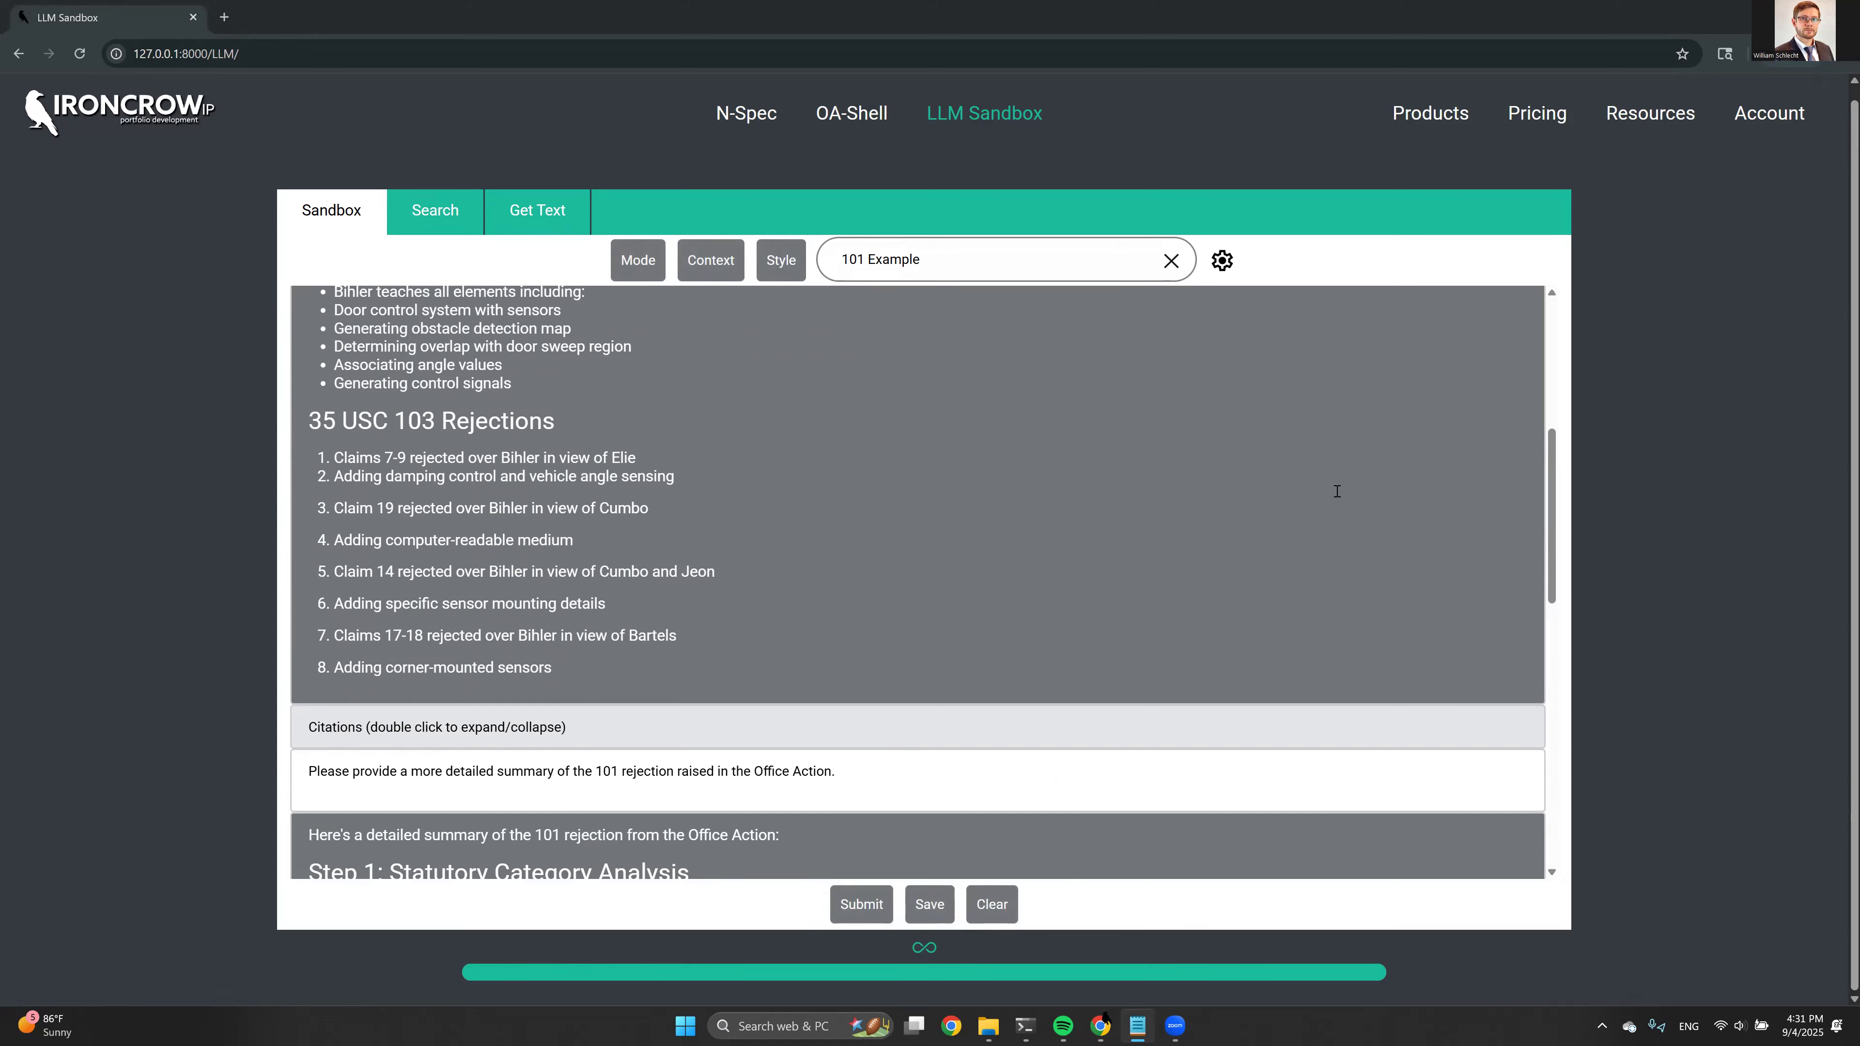
{"action": "scroll", "coordinate": [1336, 491], "scroll_direction": "down", "scroll_amount": 6}
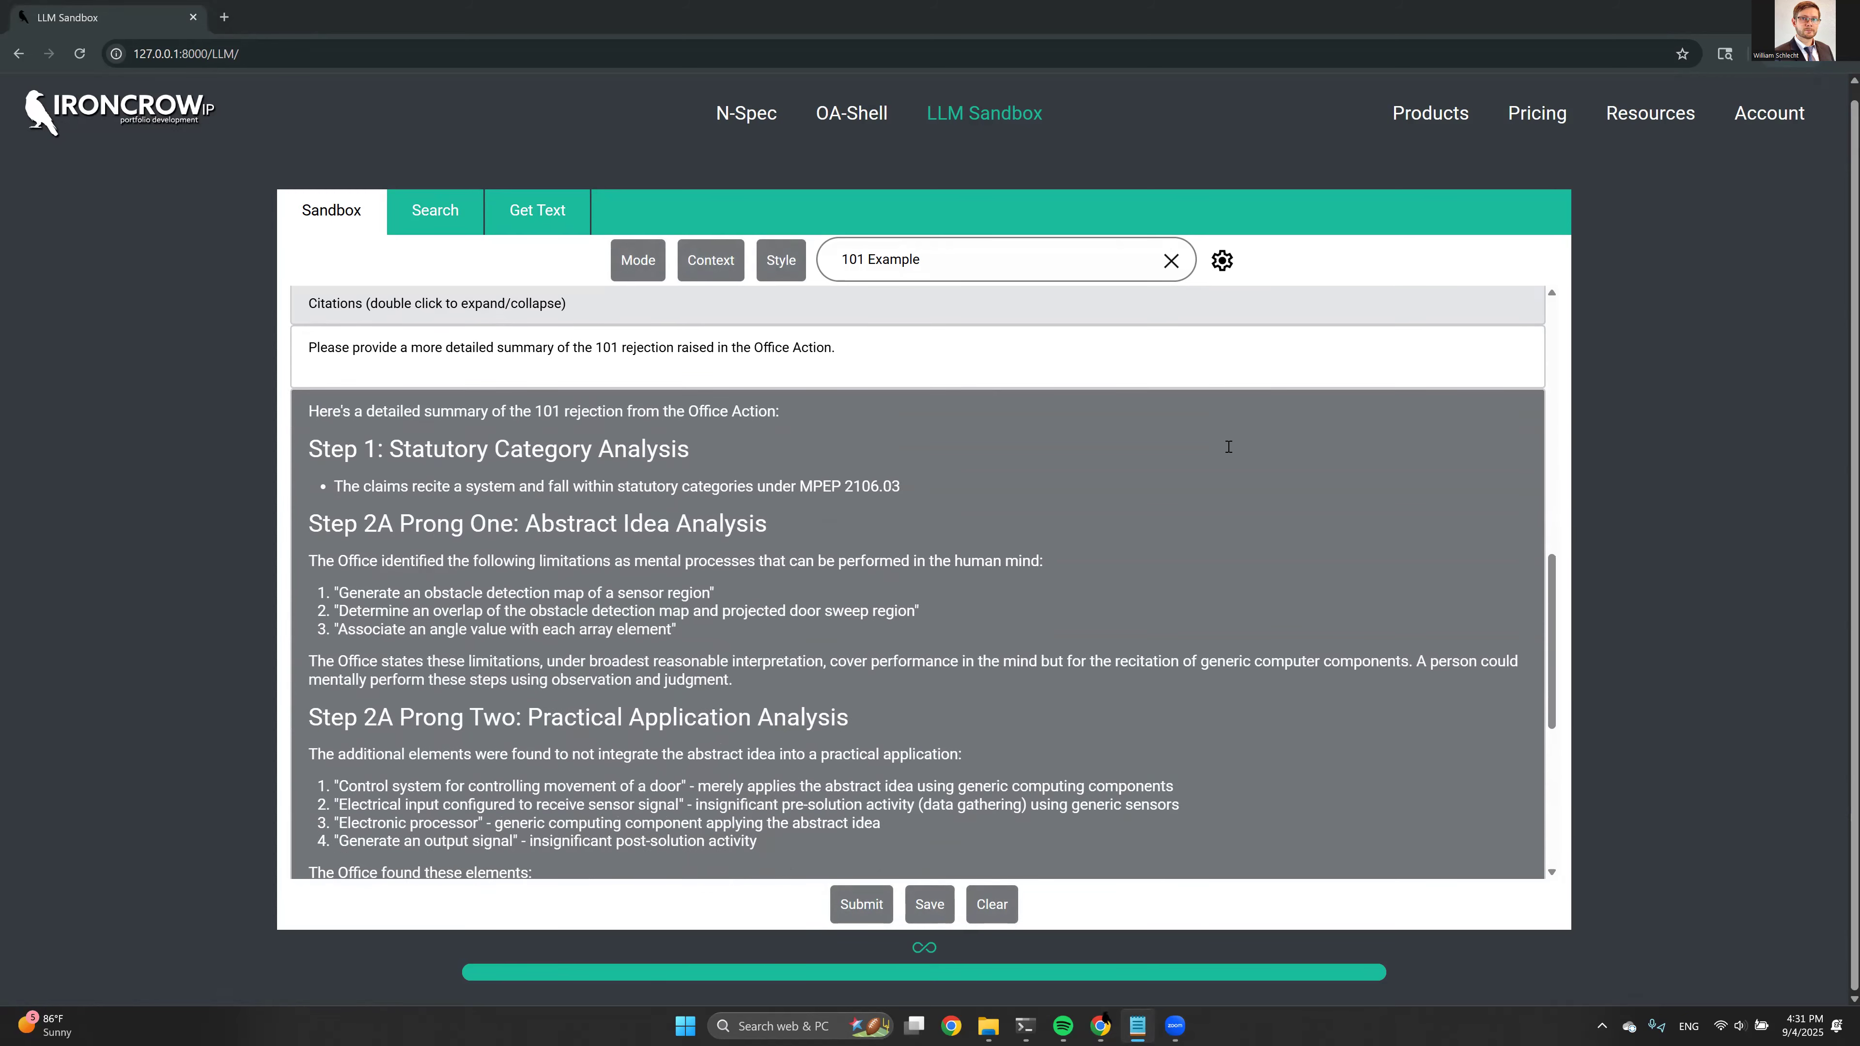
{"action": "scroll", "coordinate": [1227, 446], "scroll_direction": "down", "scroll_amount": 3}
{"action": "scroll", "coordinate": [1228, 446], "scroll_direction": "up", "scroll_amount": 1}
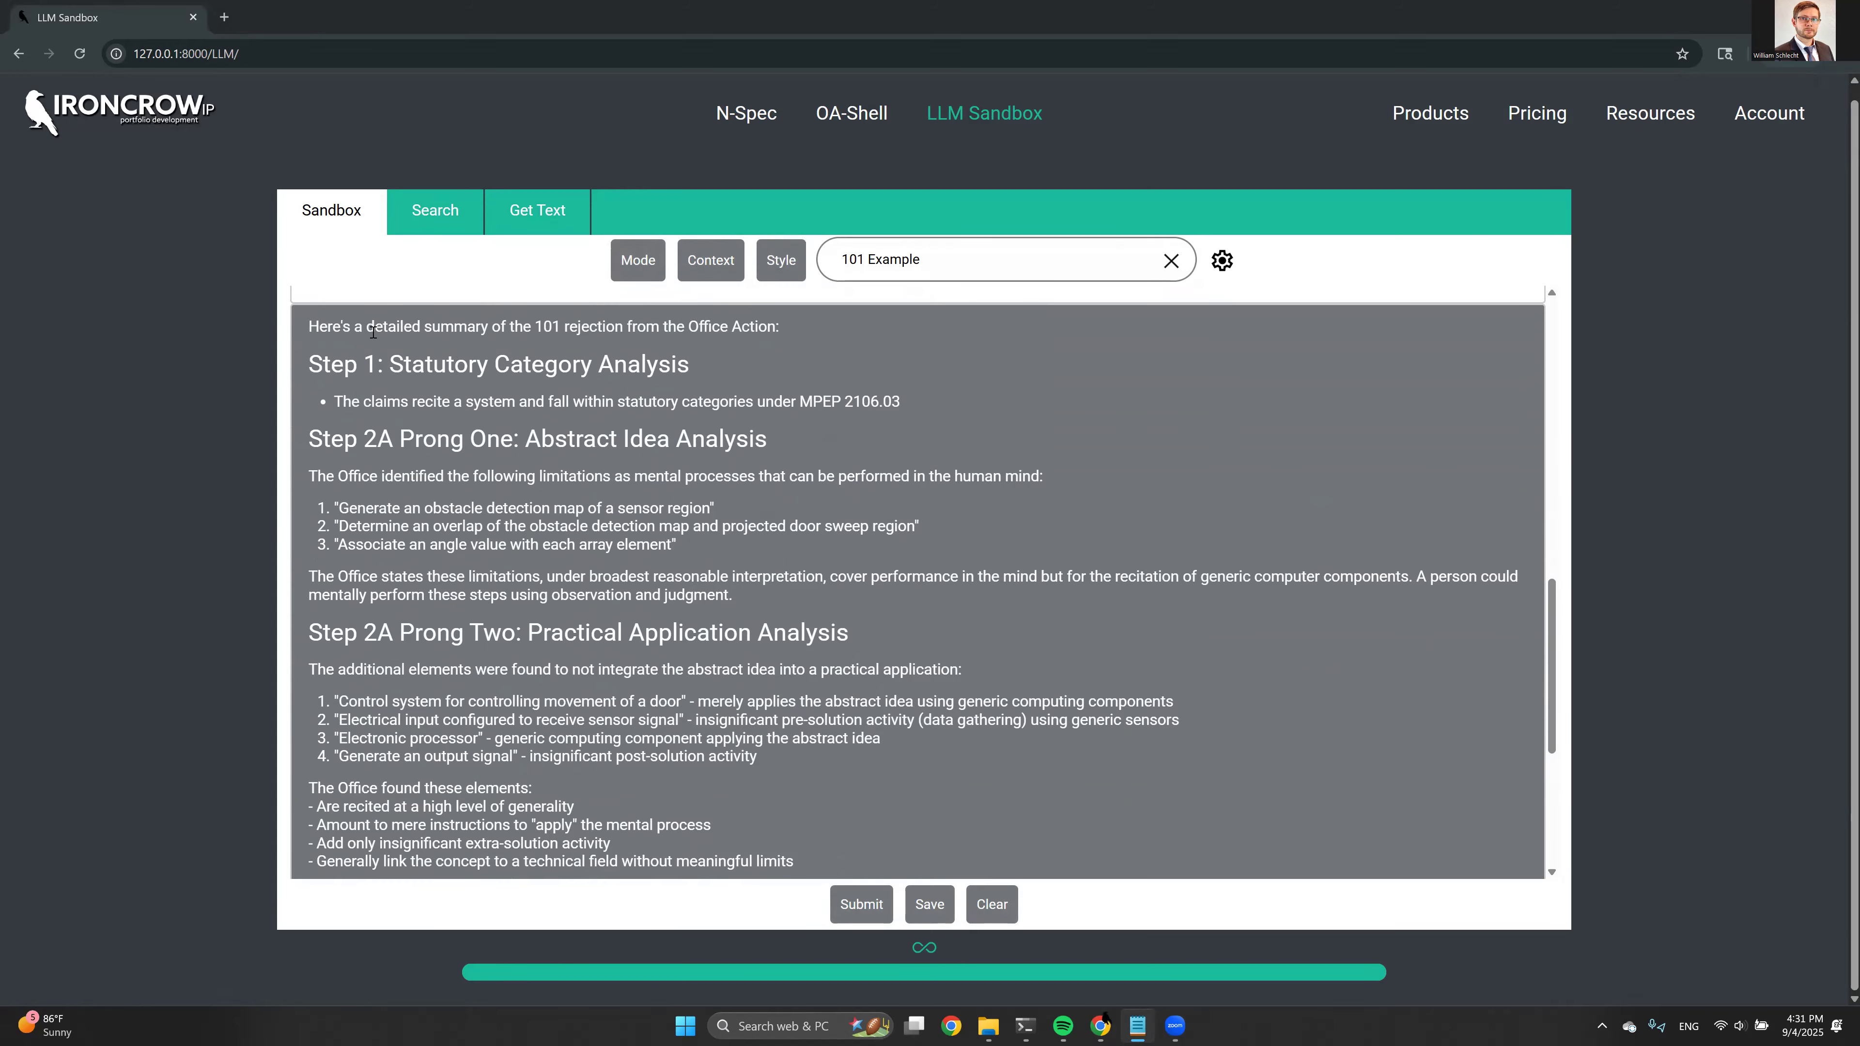
{"action": "scroll", "coordinate": [611, 343], "scroll_direction": "down", "scroll_amount": 1}
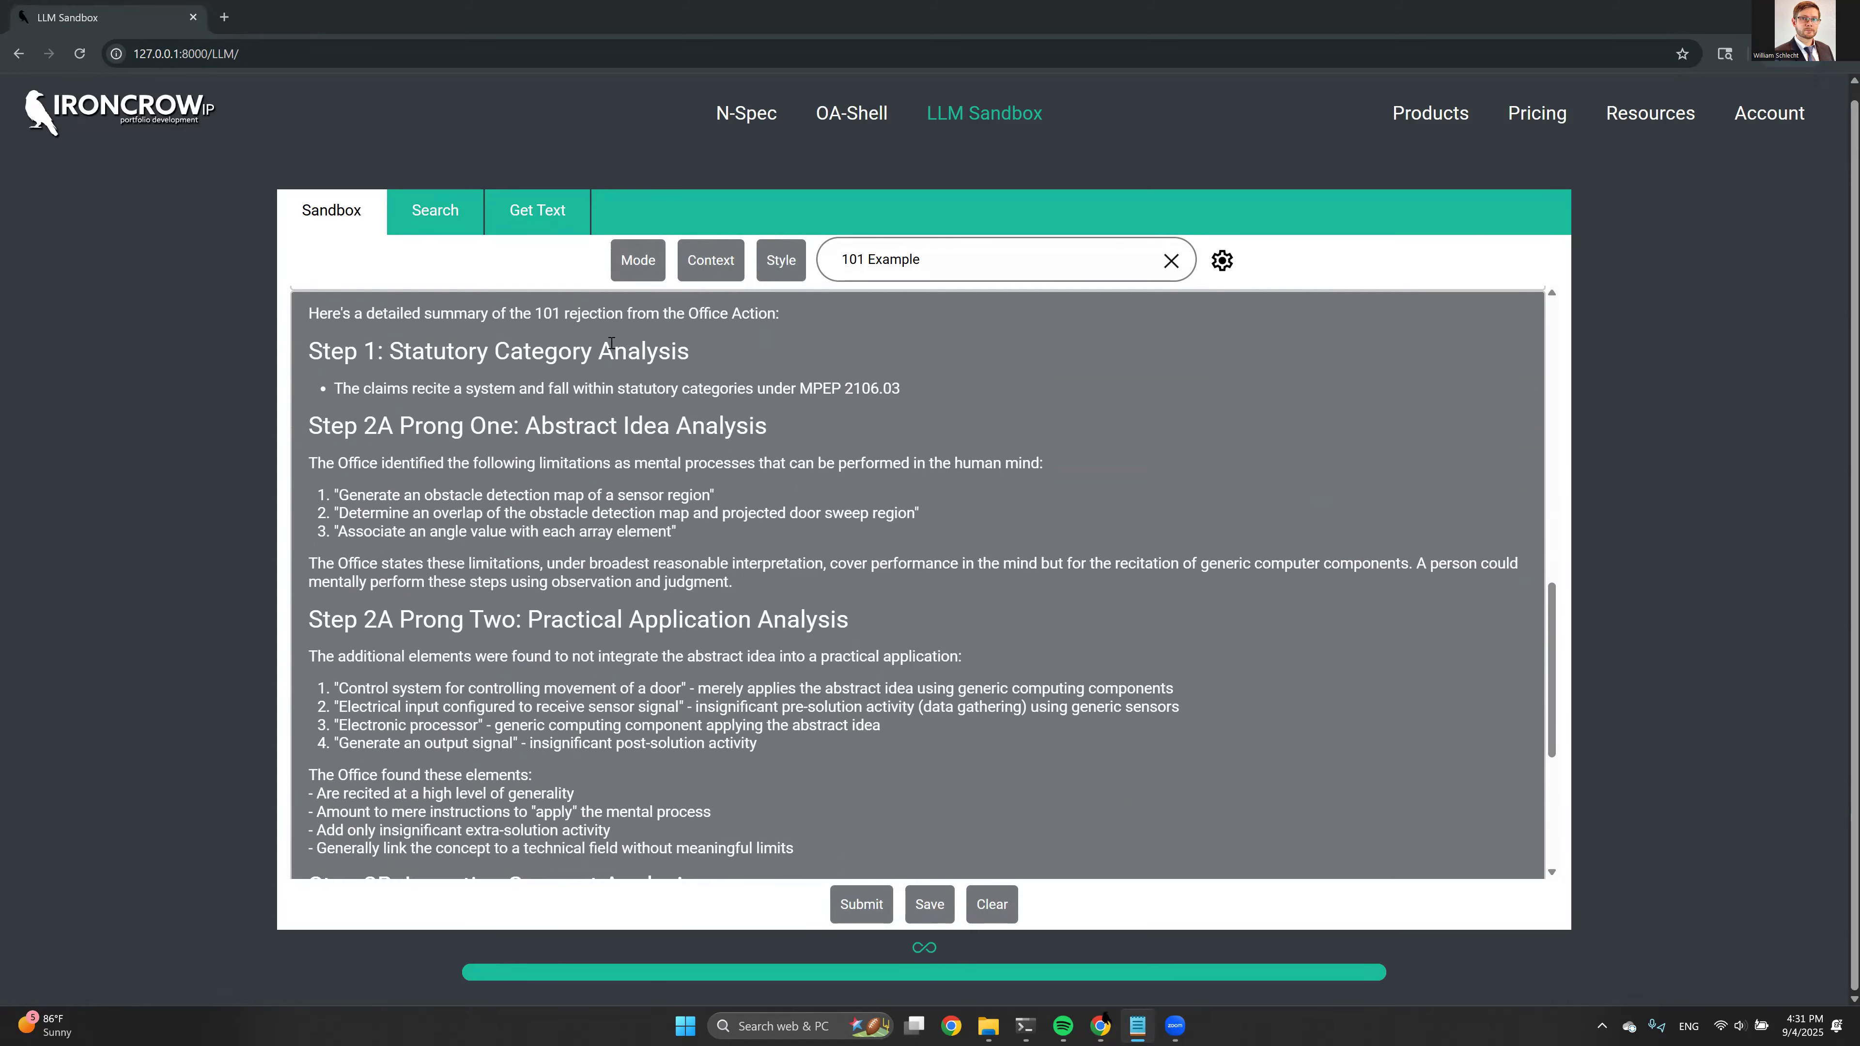
{"action": "scroll", "coordinate": [378, 405], "scroll_direction": "up", "scroll_amount": 1}
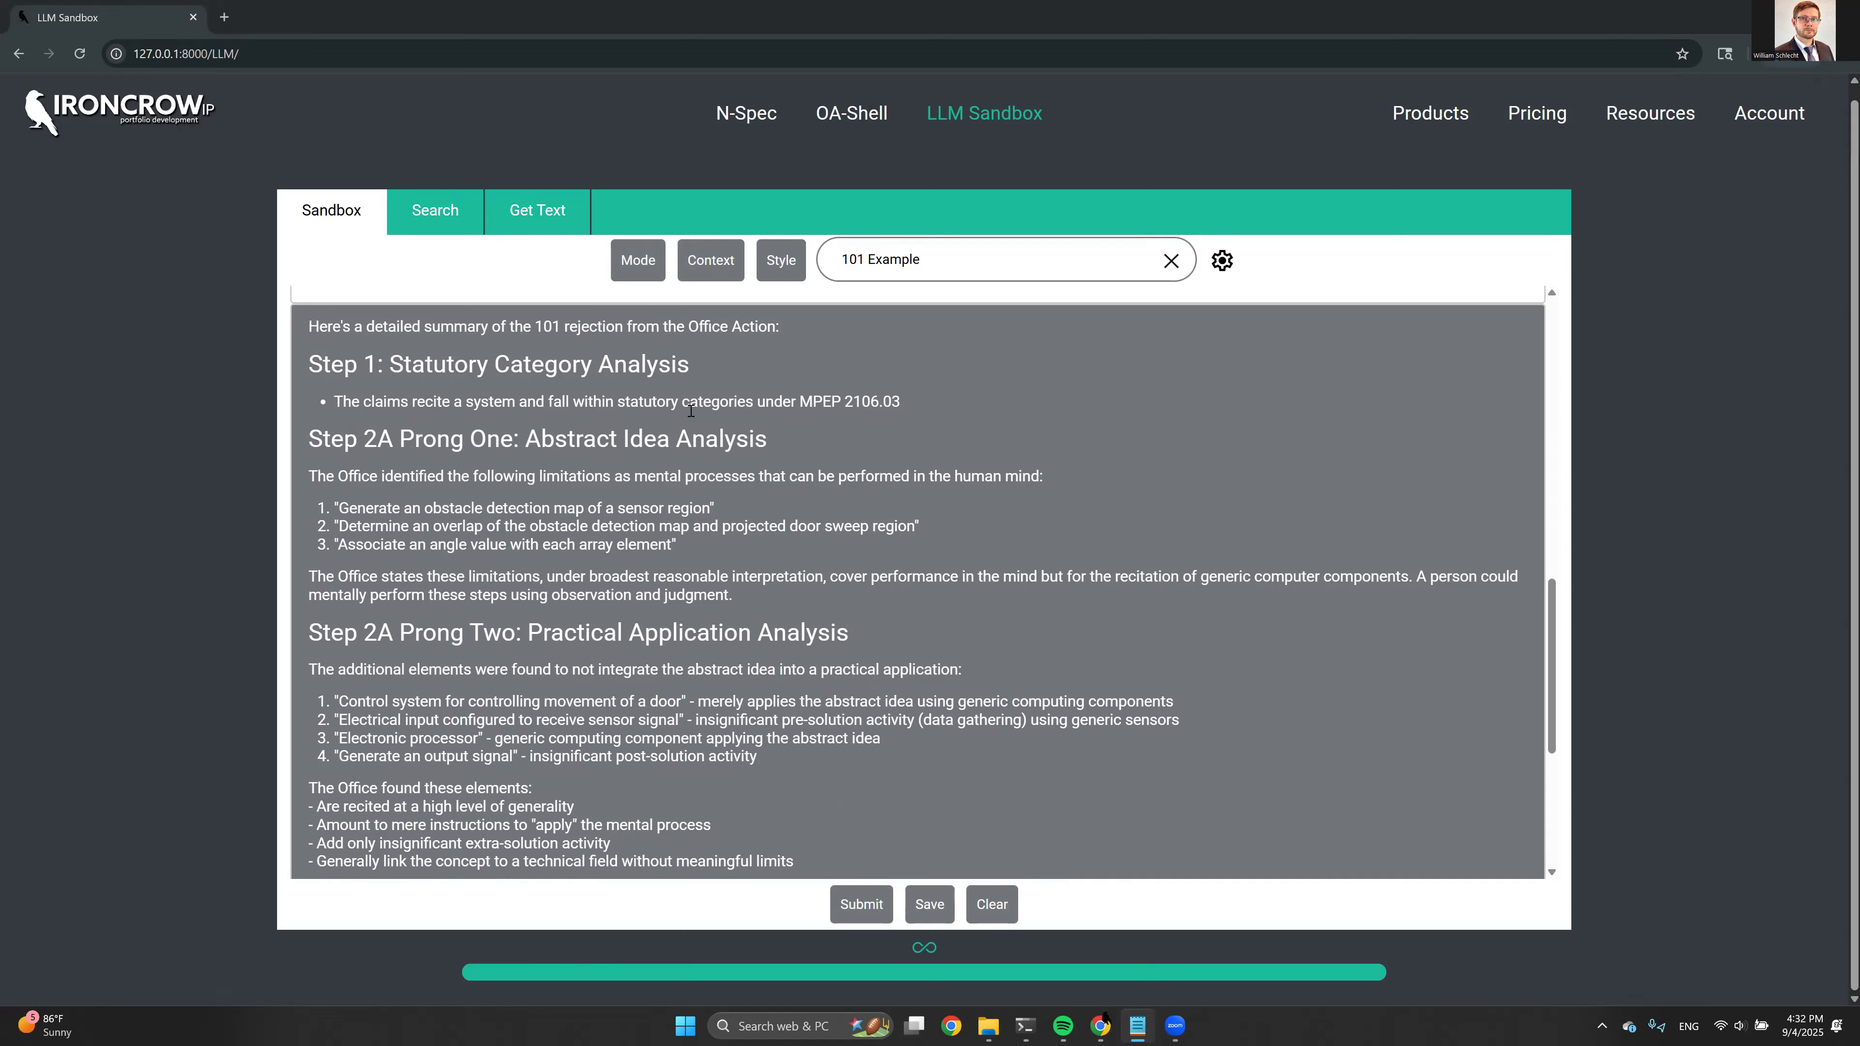
{"action": "left_click_drag", "start_coordinate": [689, 408], "coordinate": [795, 401]}
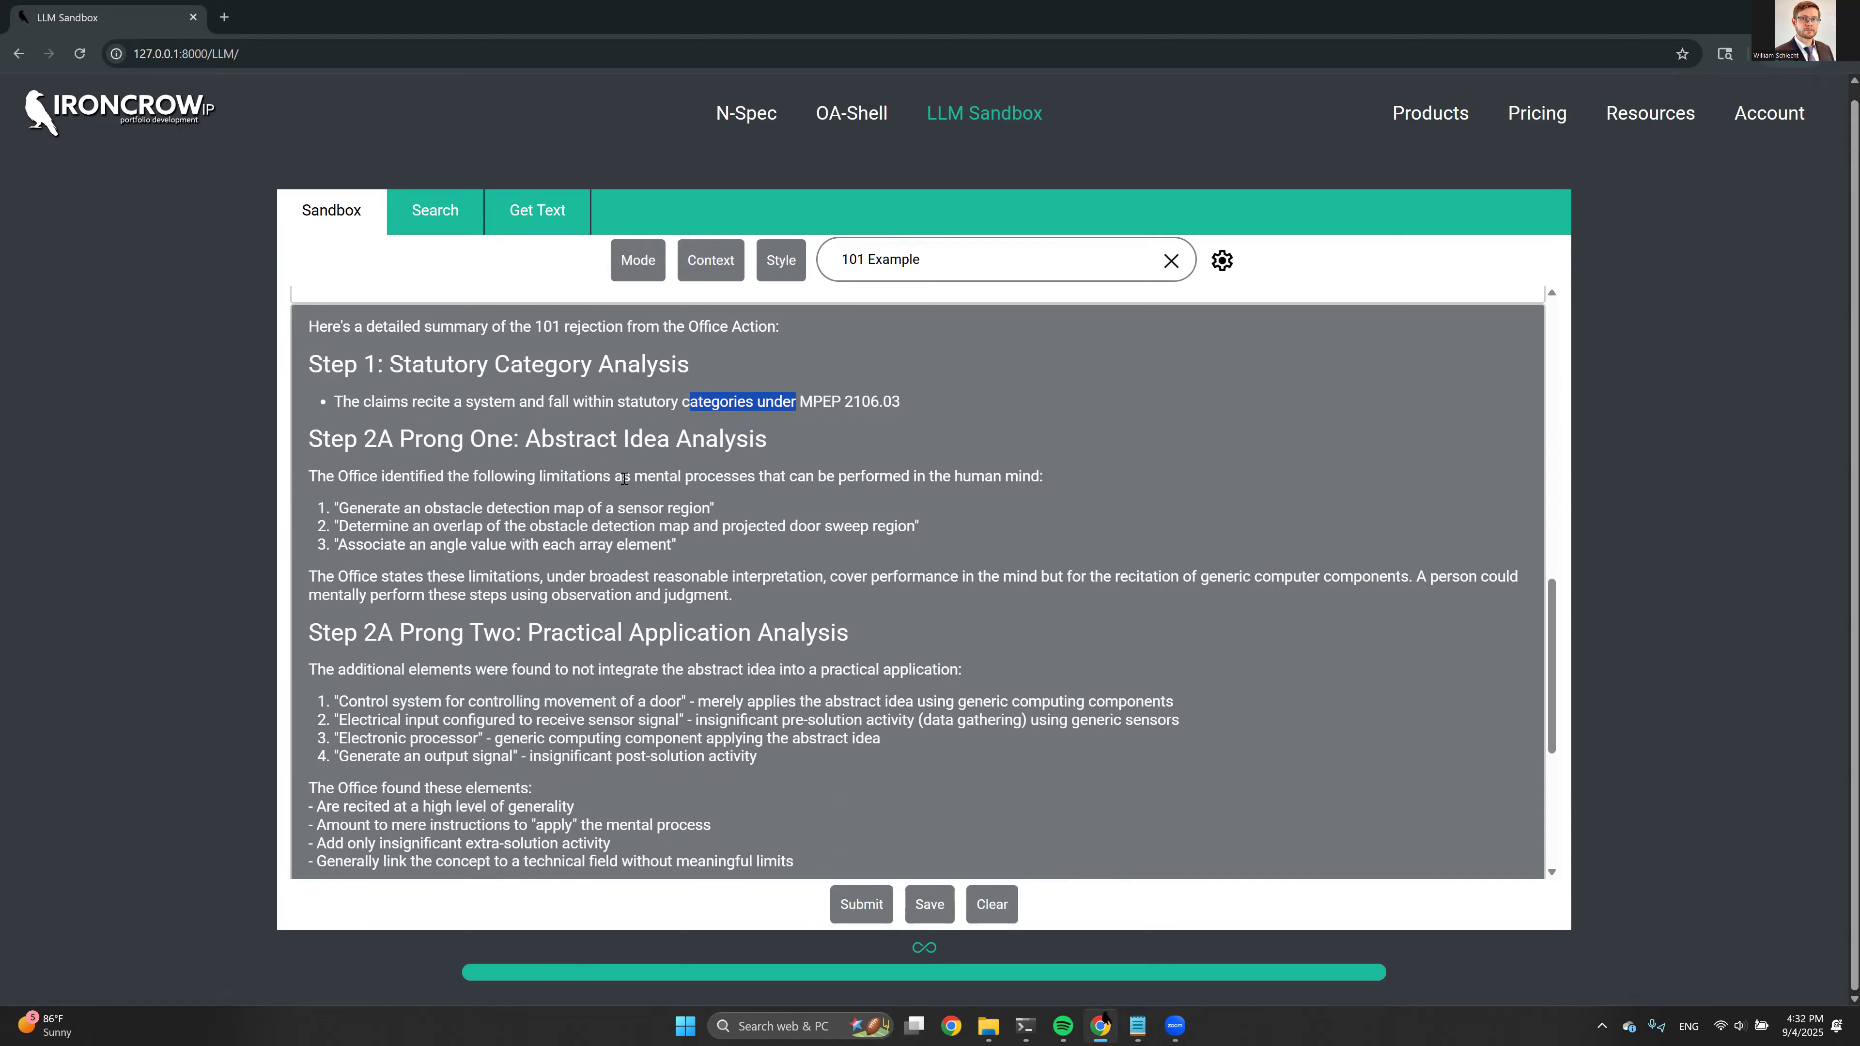
{"action": "left_click_drag", "start_coordinate": [617, 476], "coordinate": [776, 480]}
{"action": "left_click", "coordinate": [783, 484]}
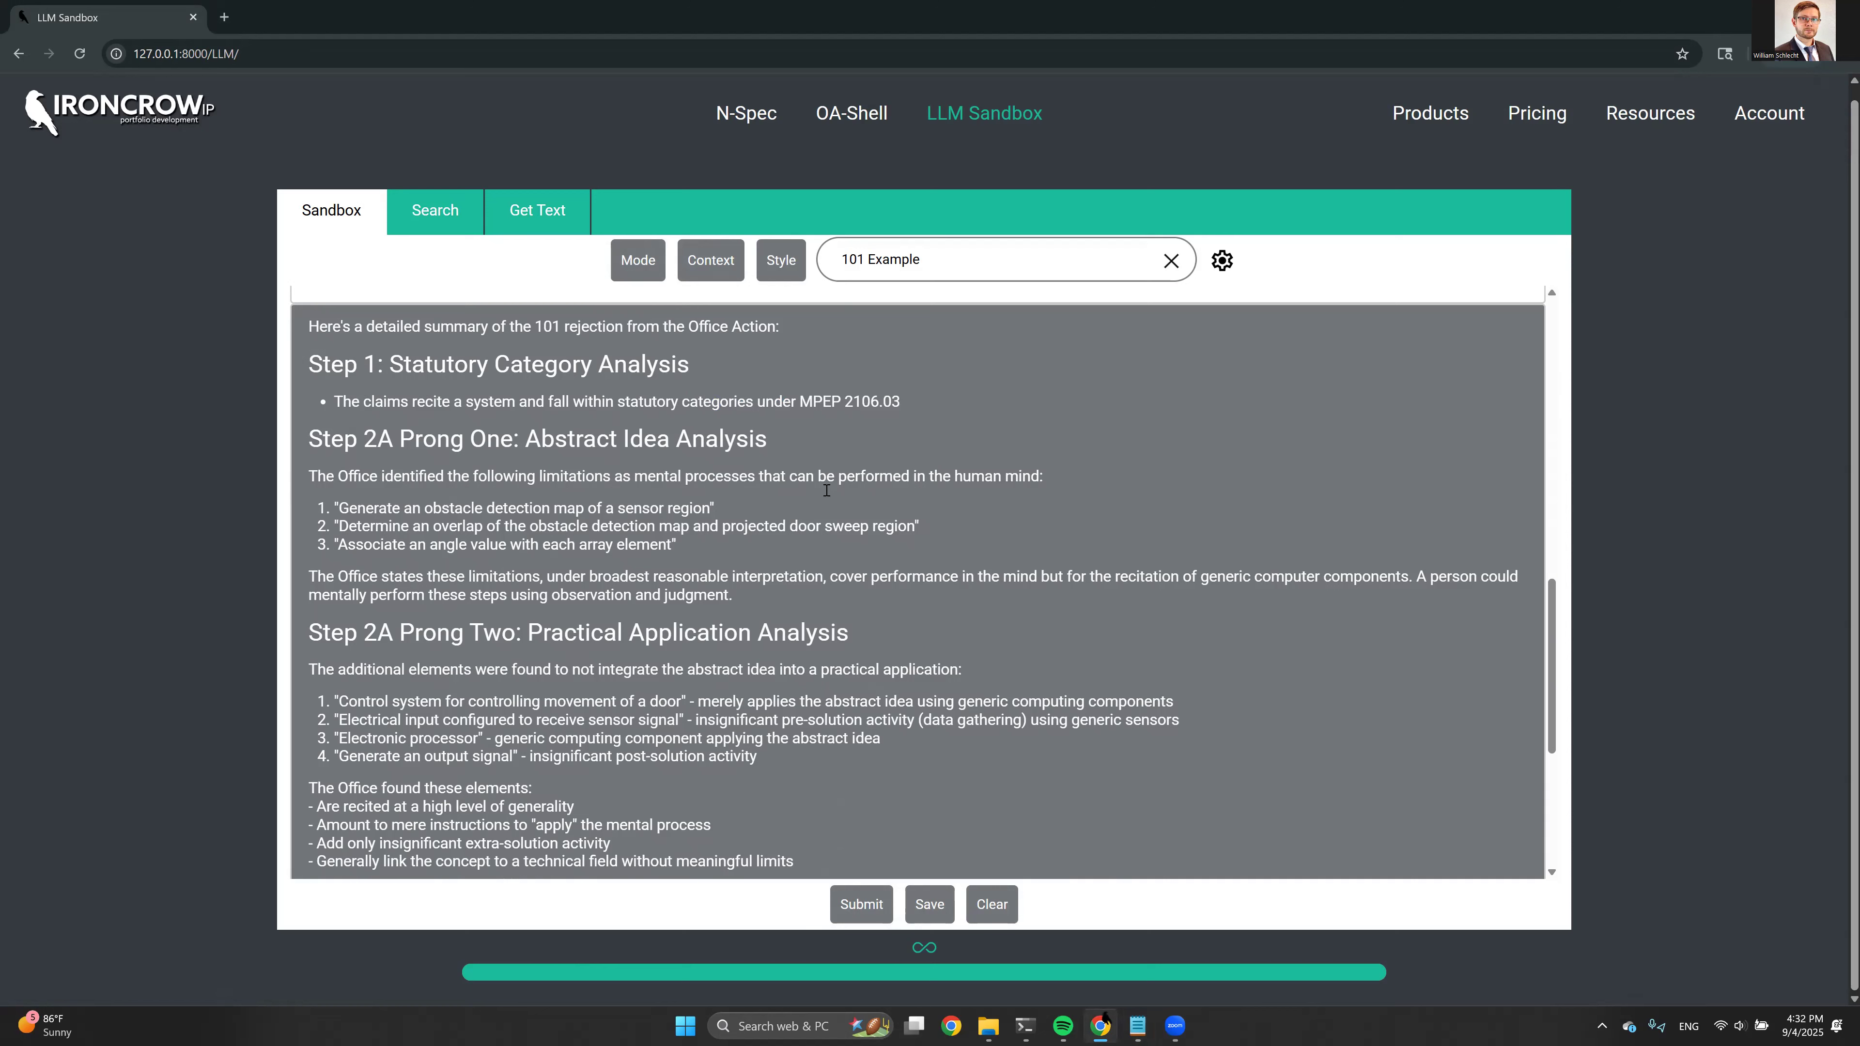
Examine the three limitations quoted under Step 2A Prong One and the remaining analysis through the Examiner's Suggestion
{"action": "left_click_drag", "start_coordinate": [333, 510], "coordinate": [711, 543]}
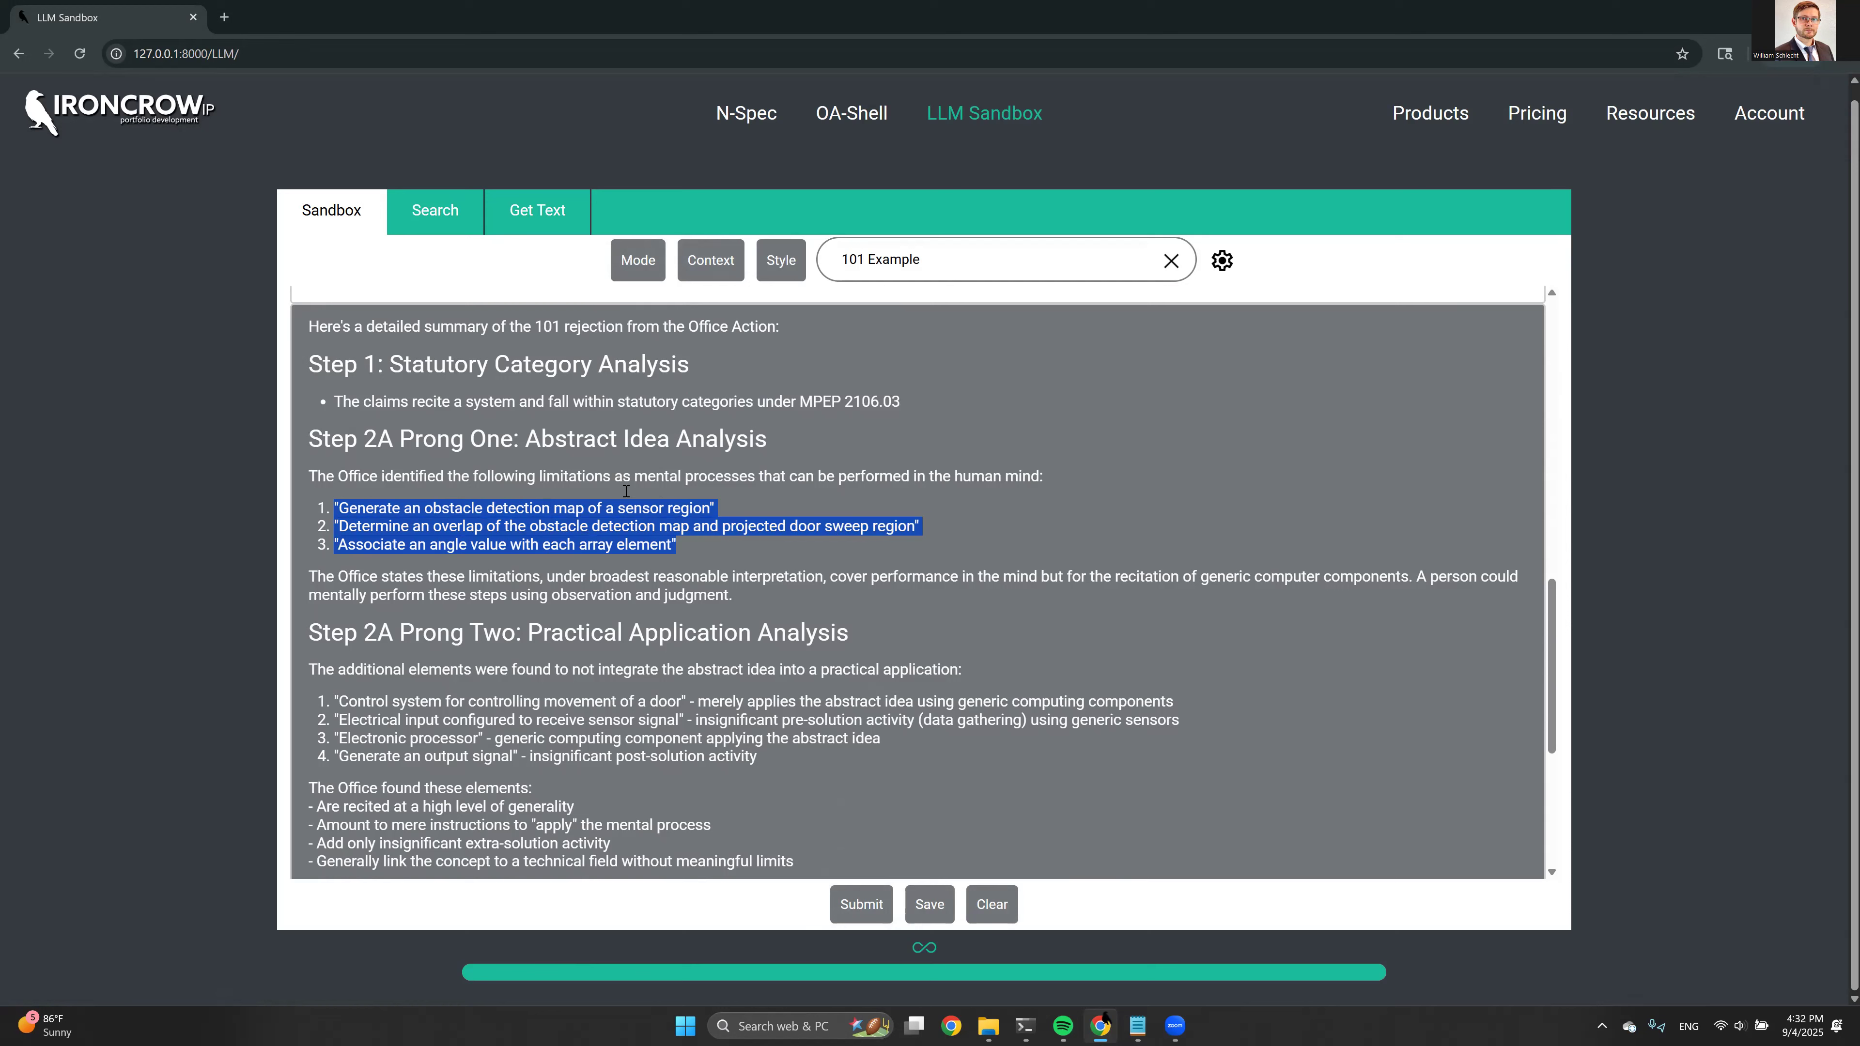
{"action": "left_click", "coordinate": [673, 503]}
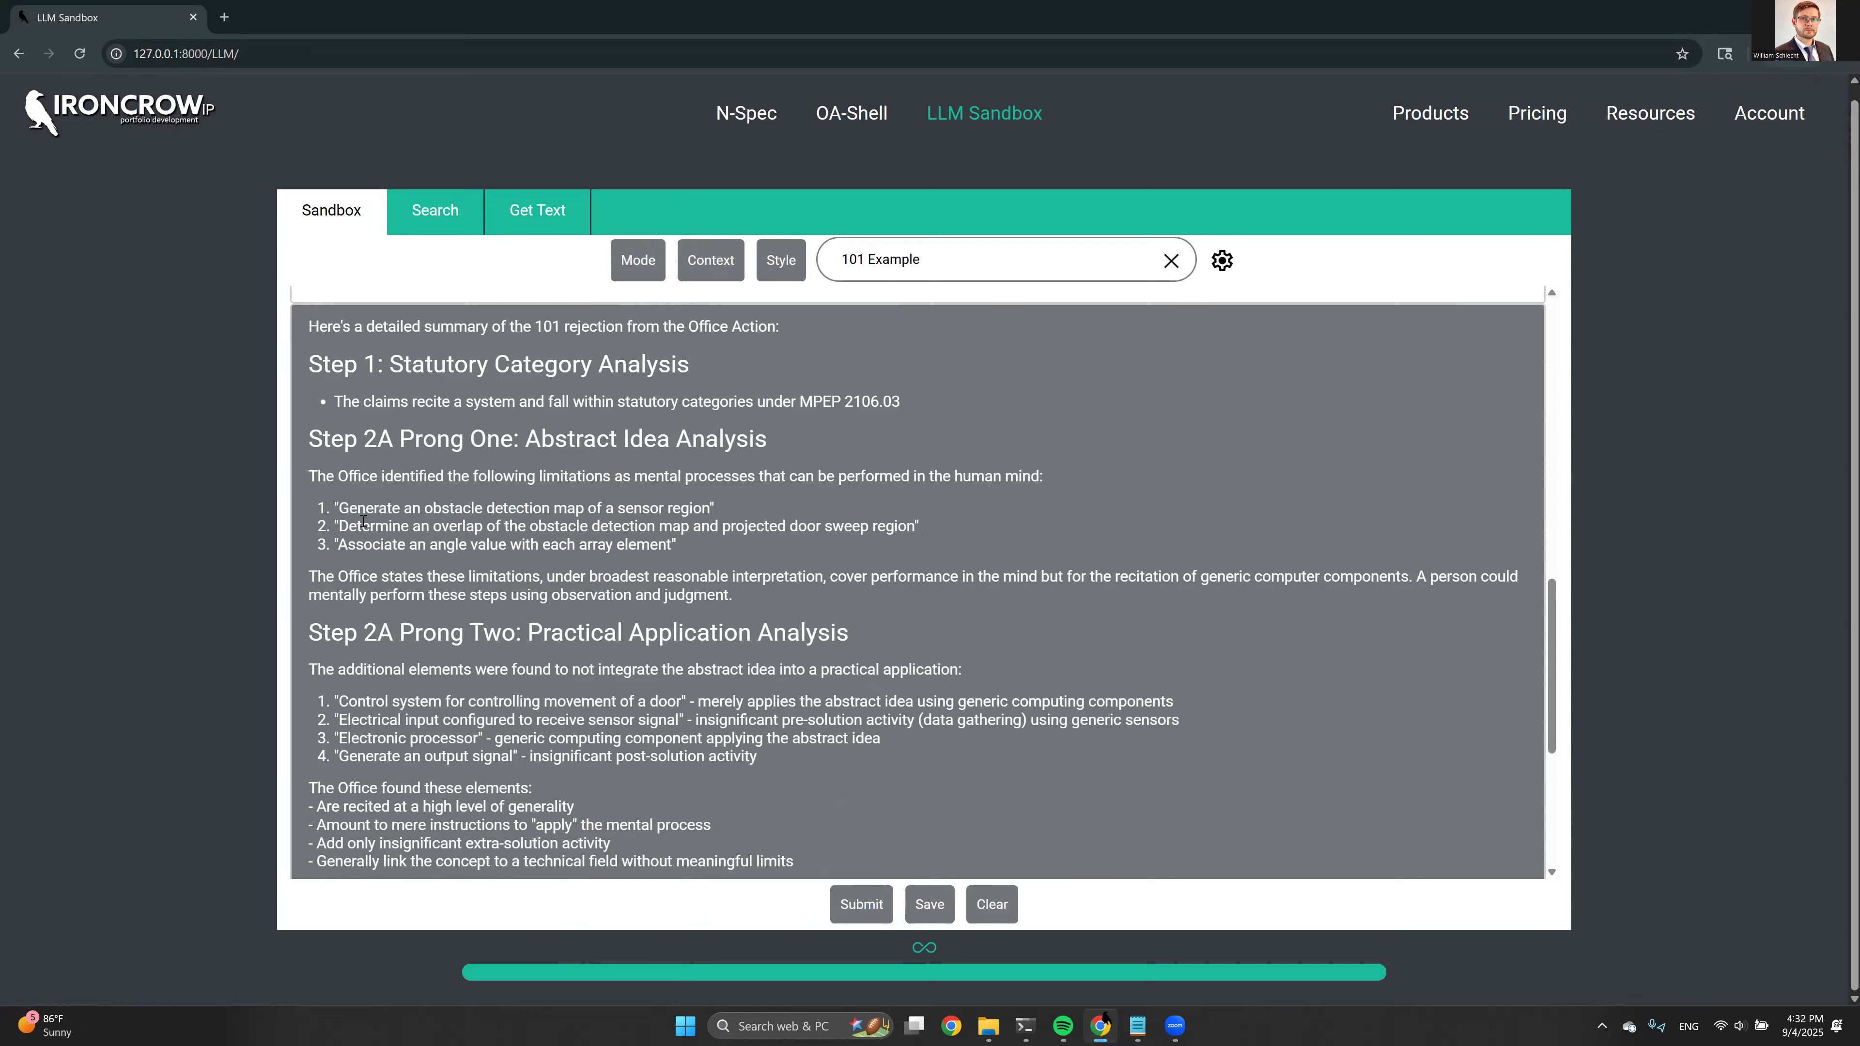
{"action": "left_click_drag", "start_coordinate": [335, 526], "coordinate": [921, 529]}
{"action": "left_click_drag", "start_coordinate": [338, 544], "coordinate": [683, 545]}
{"action": "left_click", "coordinate": [682, 545]}
{"action": "scroll", "coordinate": [467, 452], "scroll_direction": "down", "scroll_amount": 2}
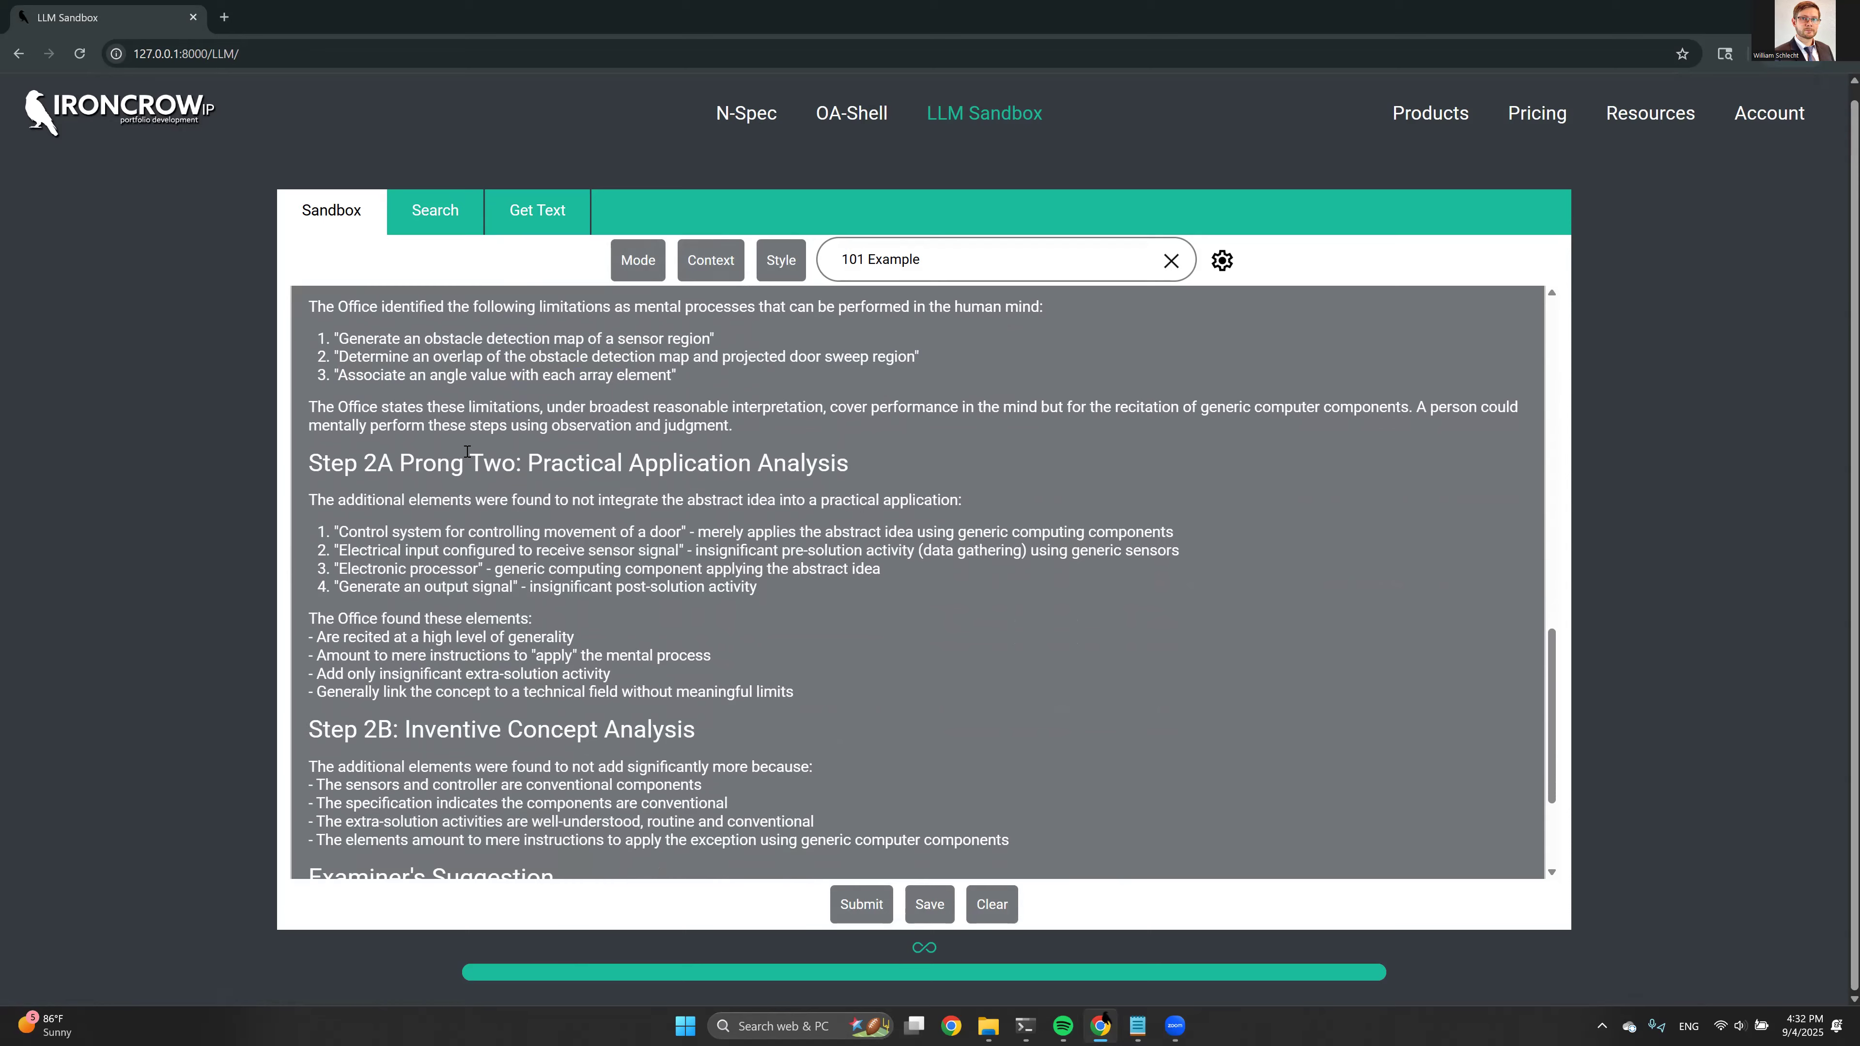
{"action": "scroll", "coordinate": [416, 419], "scroll_direction": "down", "scroll_amount": 3}
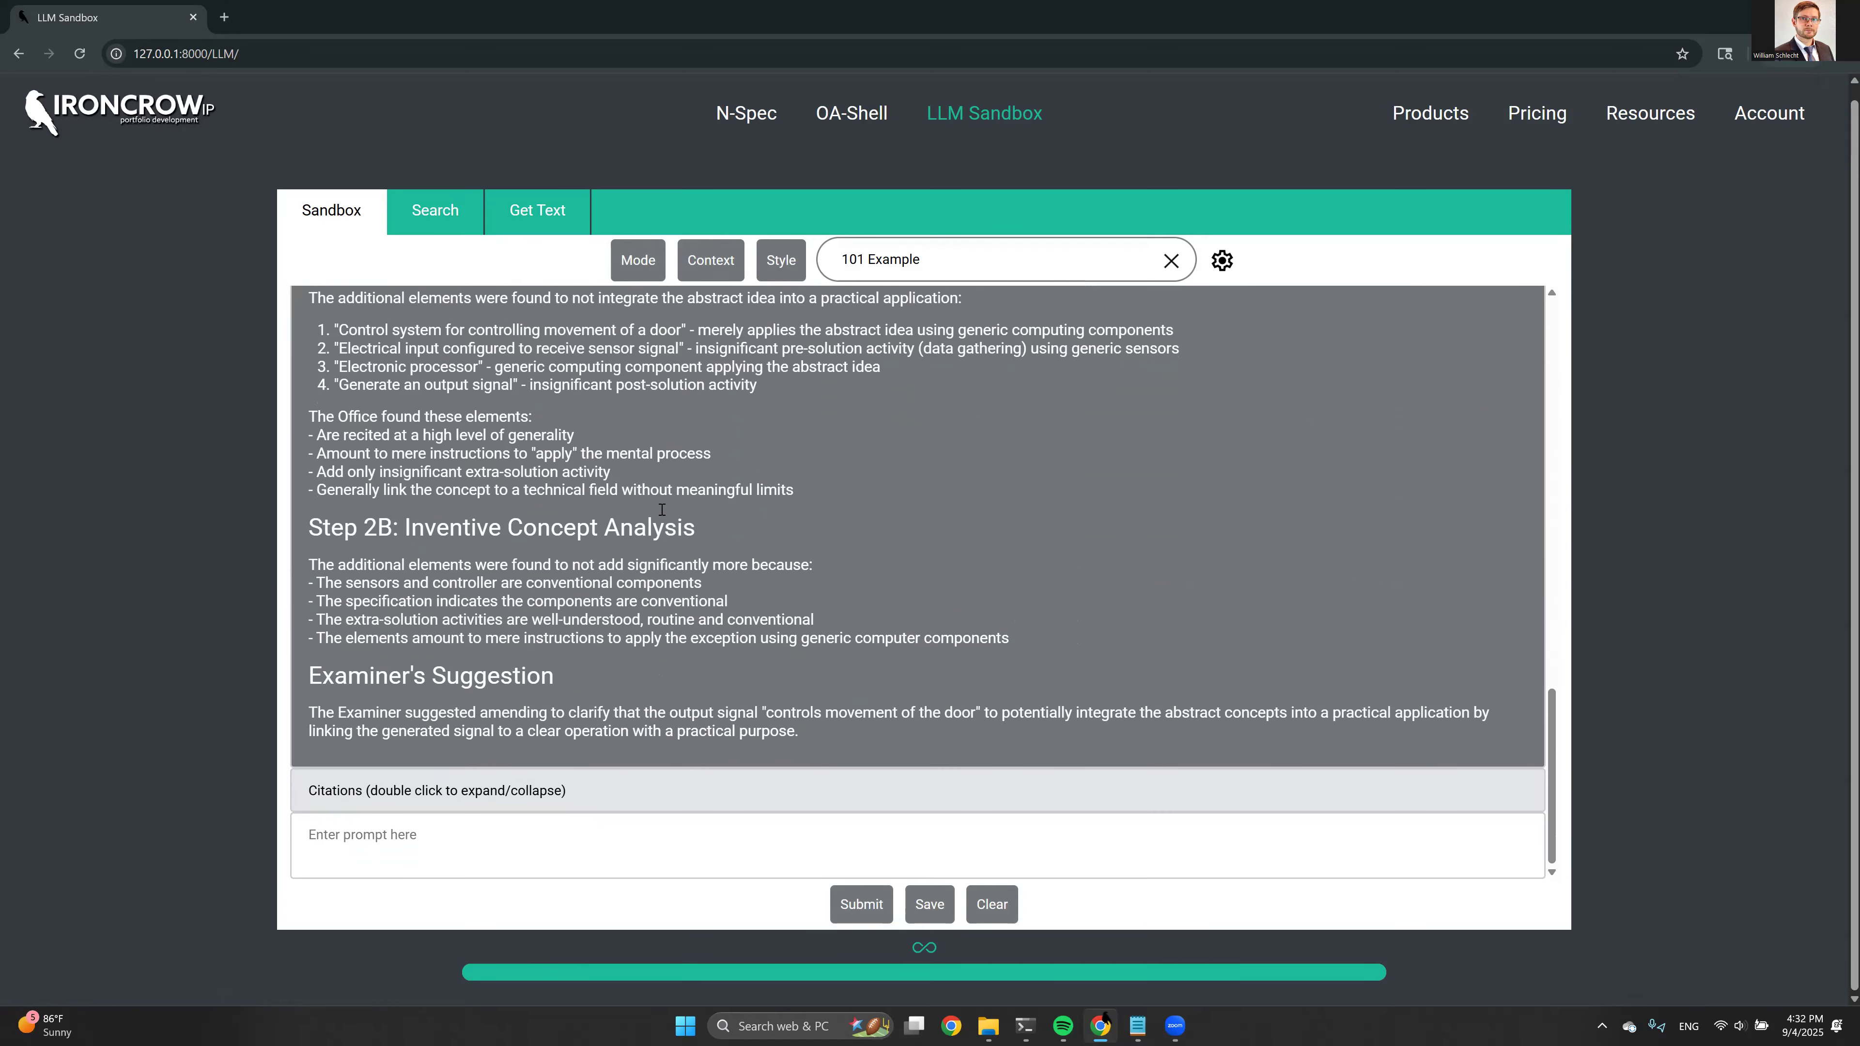
Submit the prompt "Please recite claim 1 from the provided document." with OA response draft.docx as its context file
{"action": "left_click", "coordinate": [569, 832]}
{"action": "type", "text": "Please recite claim 1 from the provided document."}
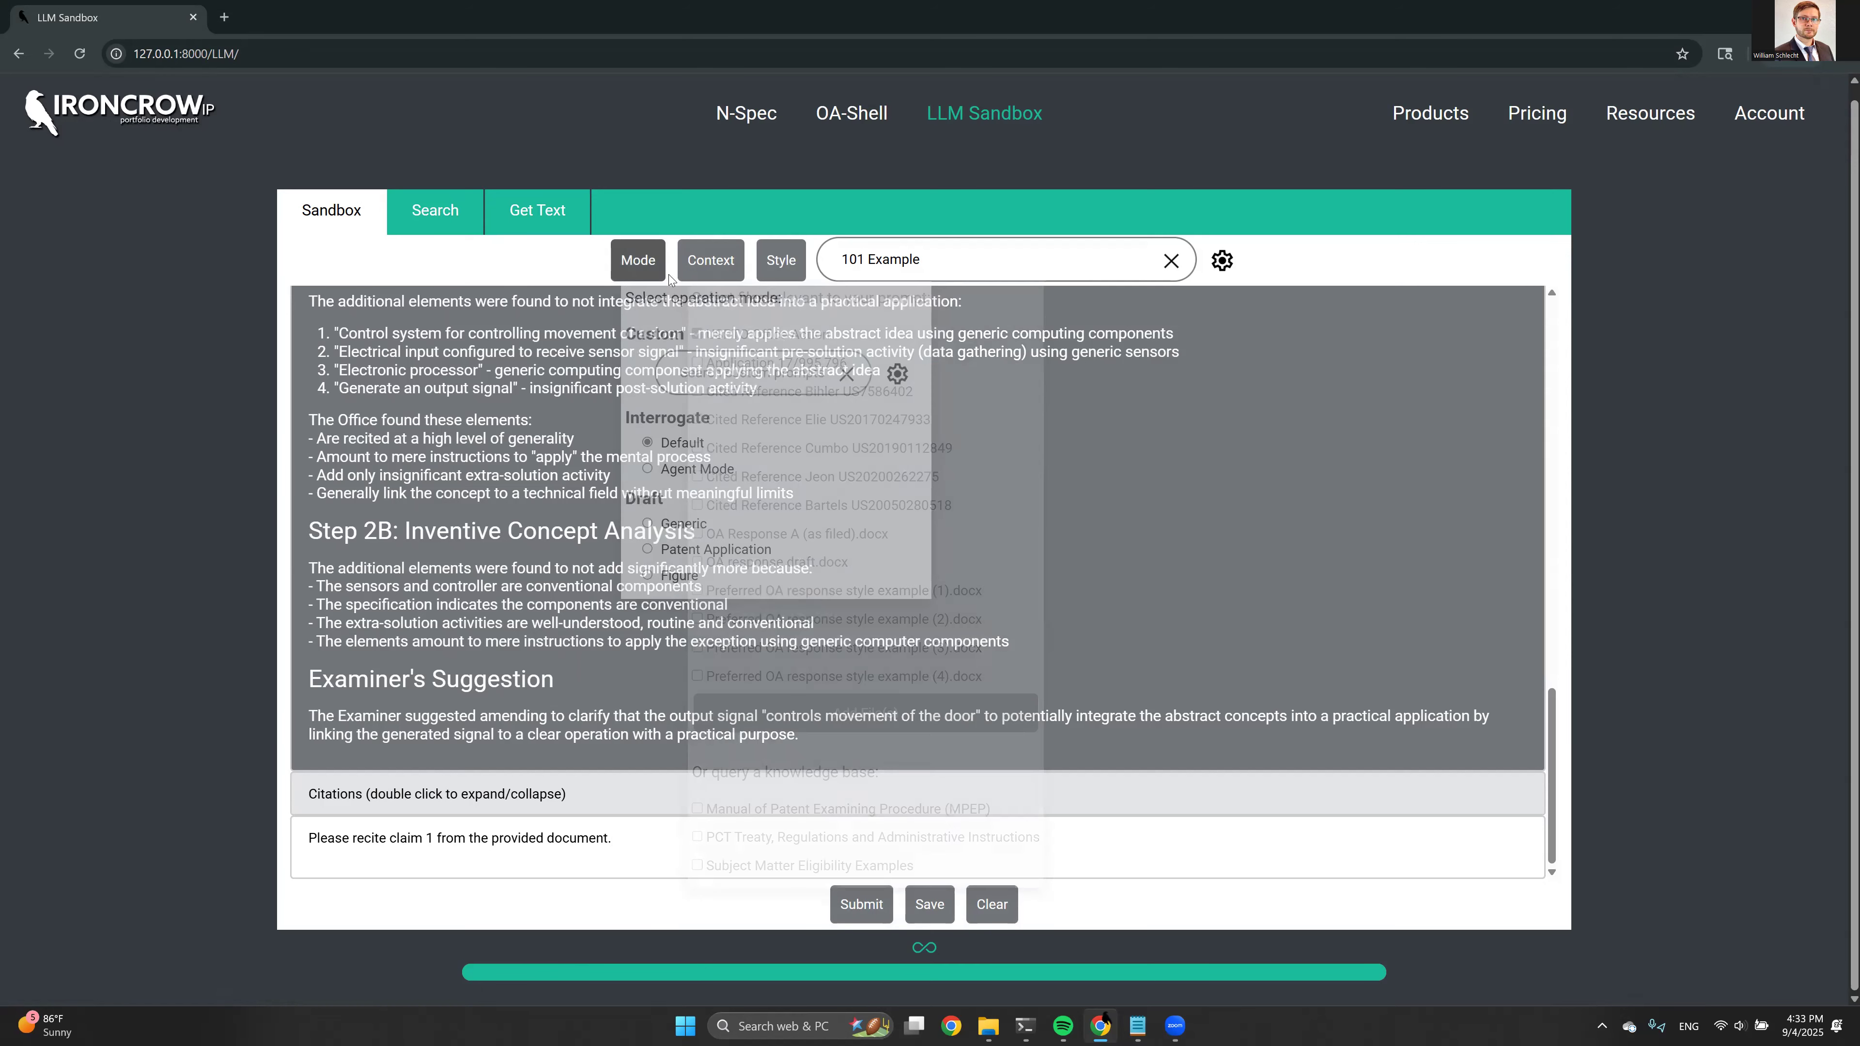
{"action": "mouse_move", "coordinate": [711, 266]}
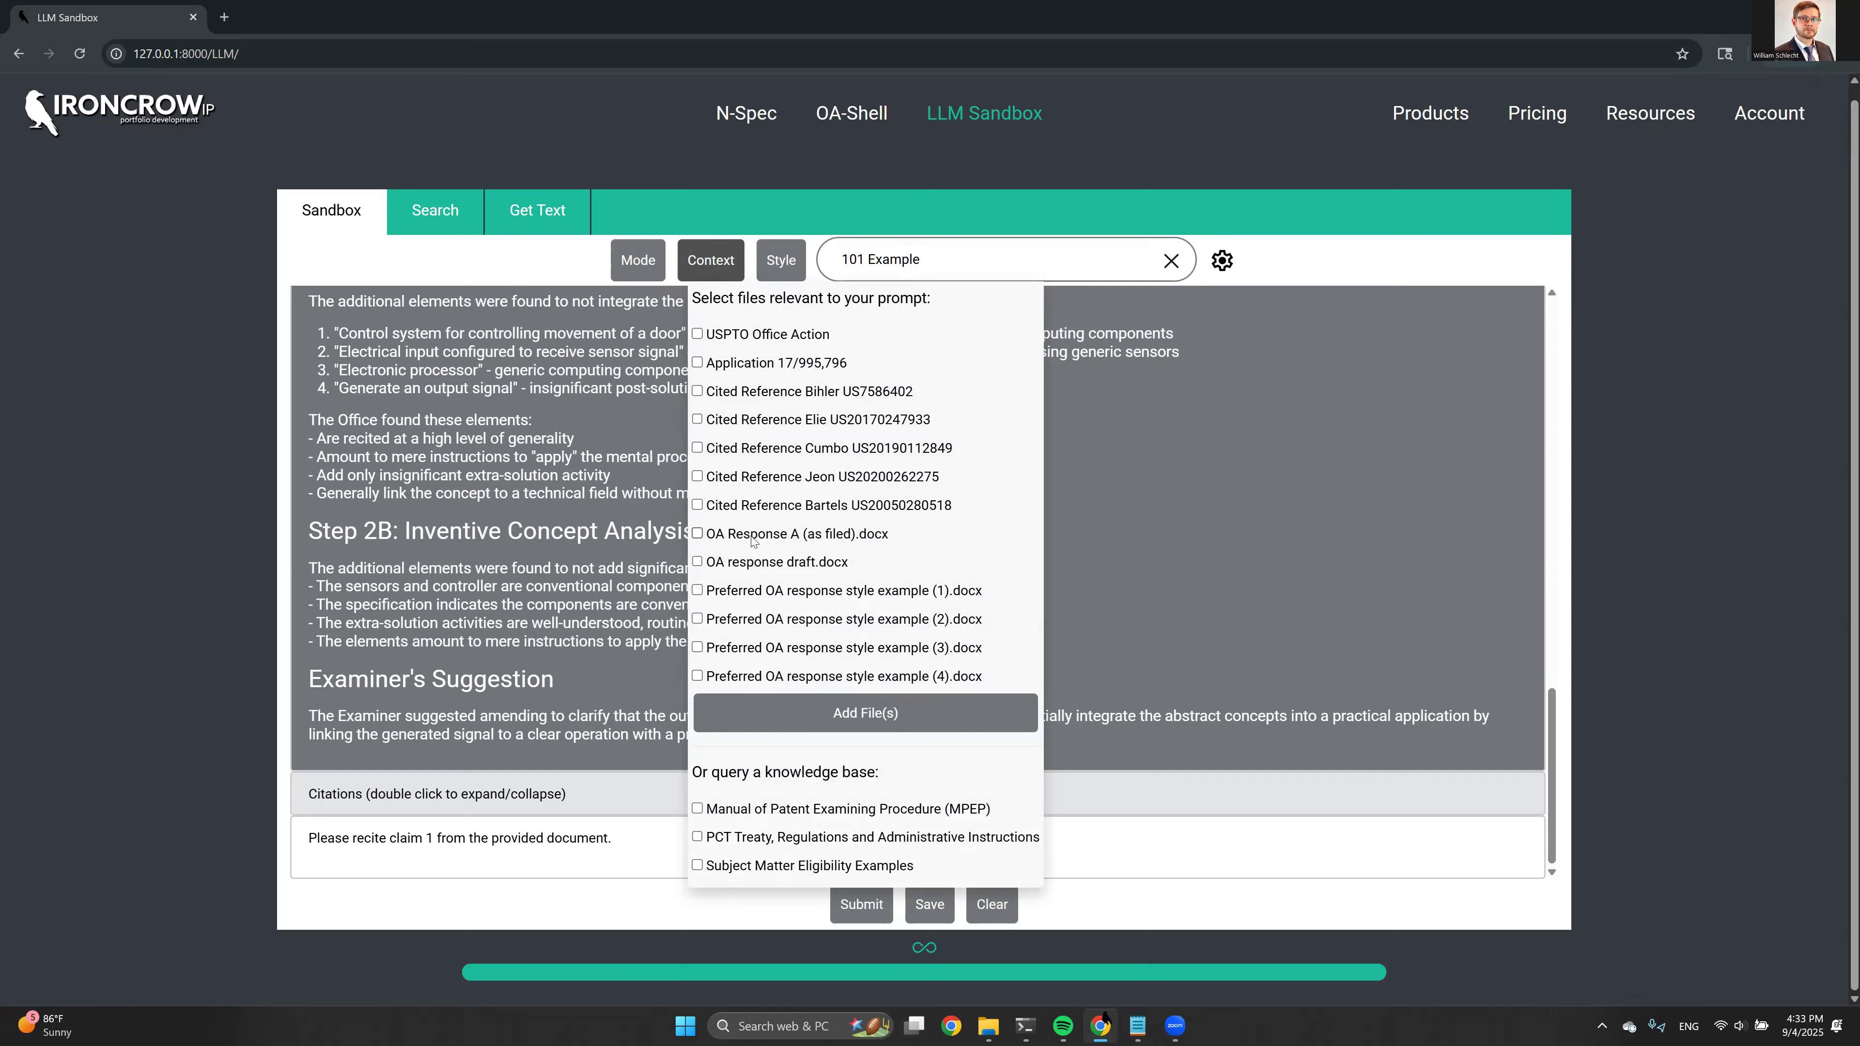
{"action": "left_click", "coordinate": [739, 562]}
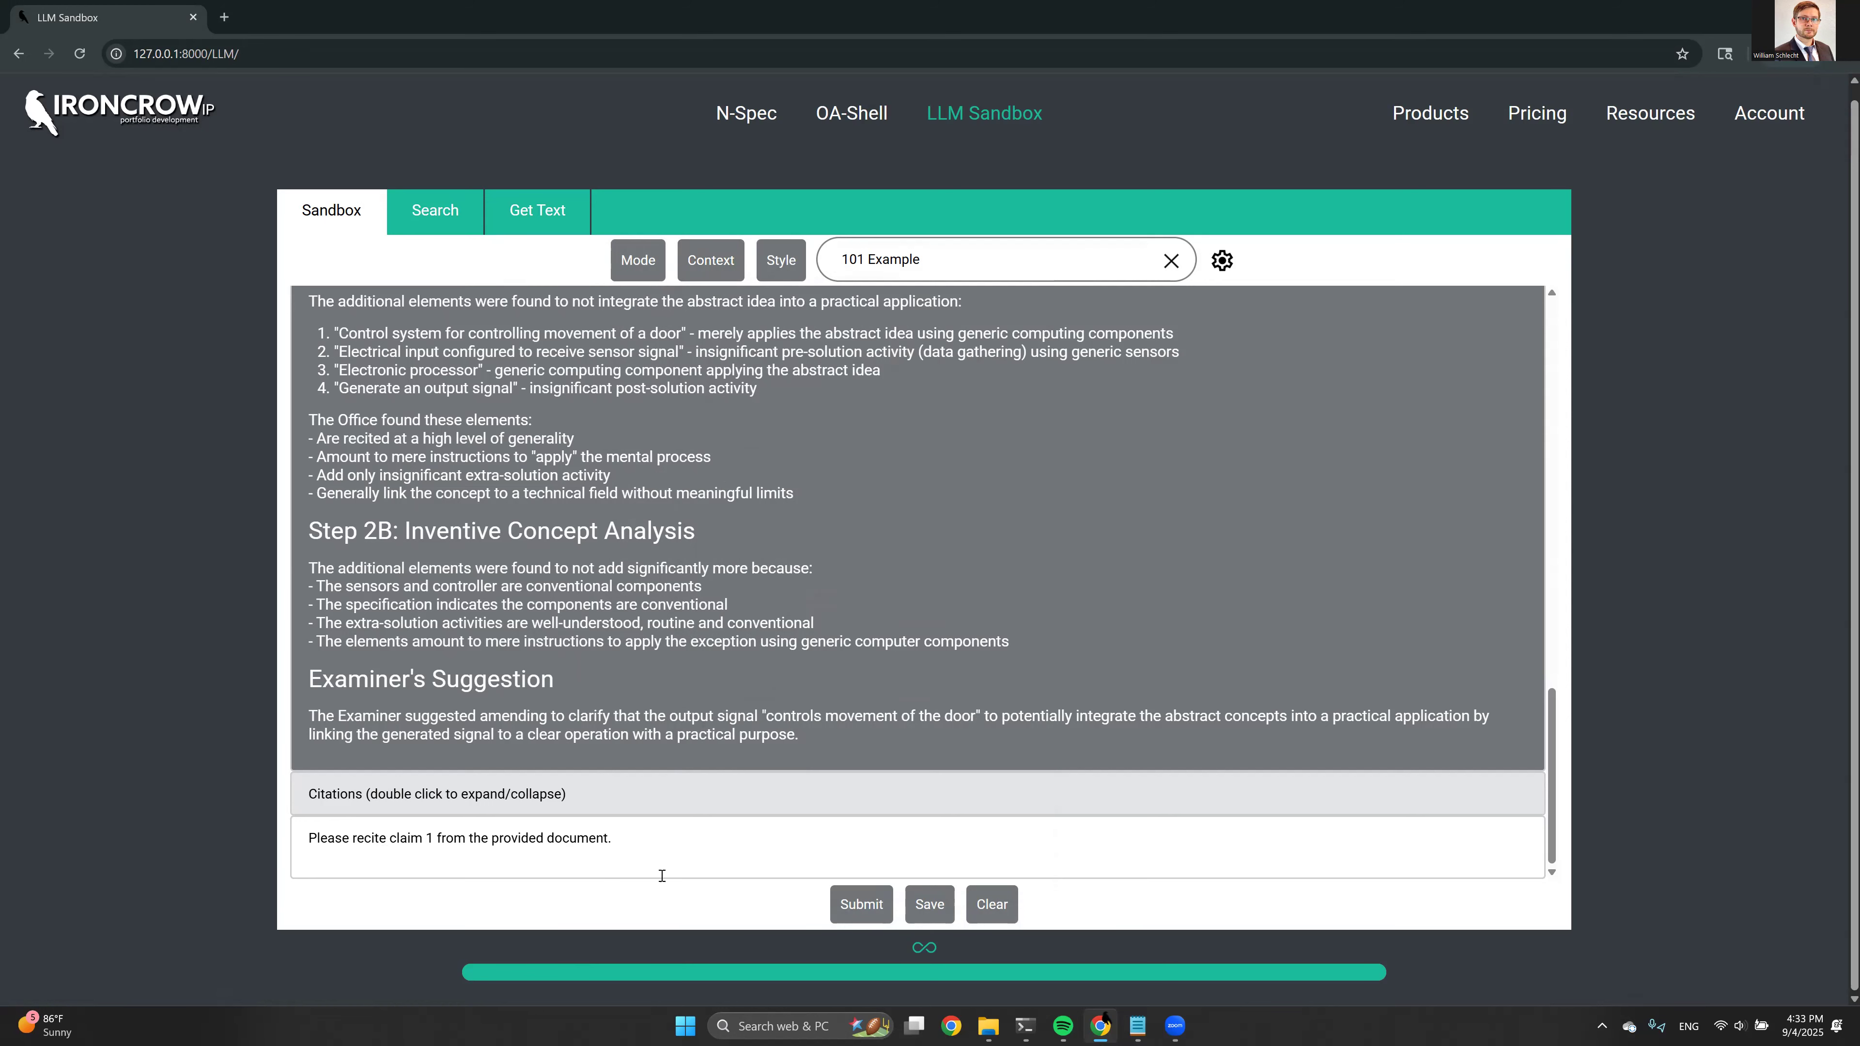
{"action": "left_click", "coordinate": [857, 904]}
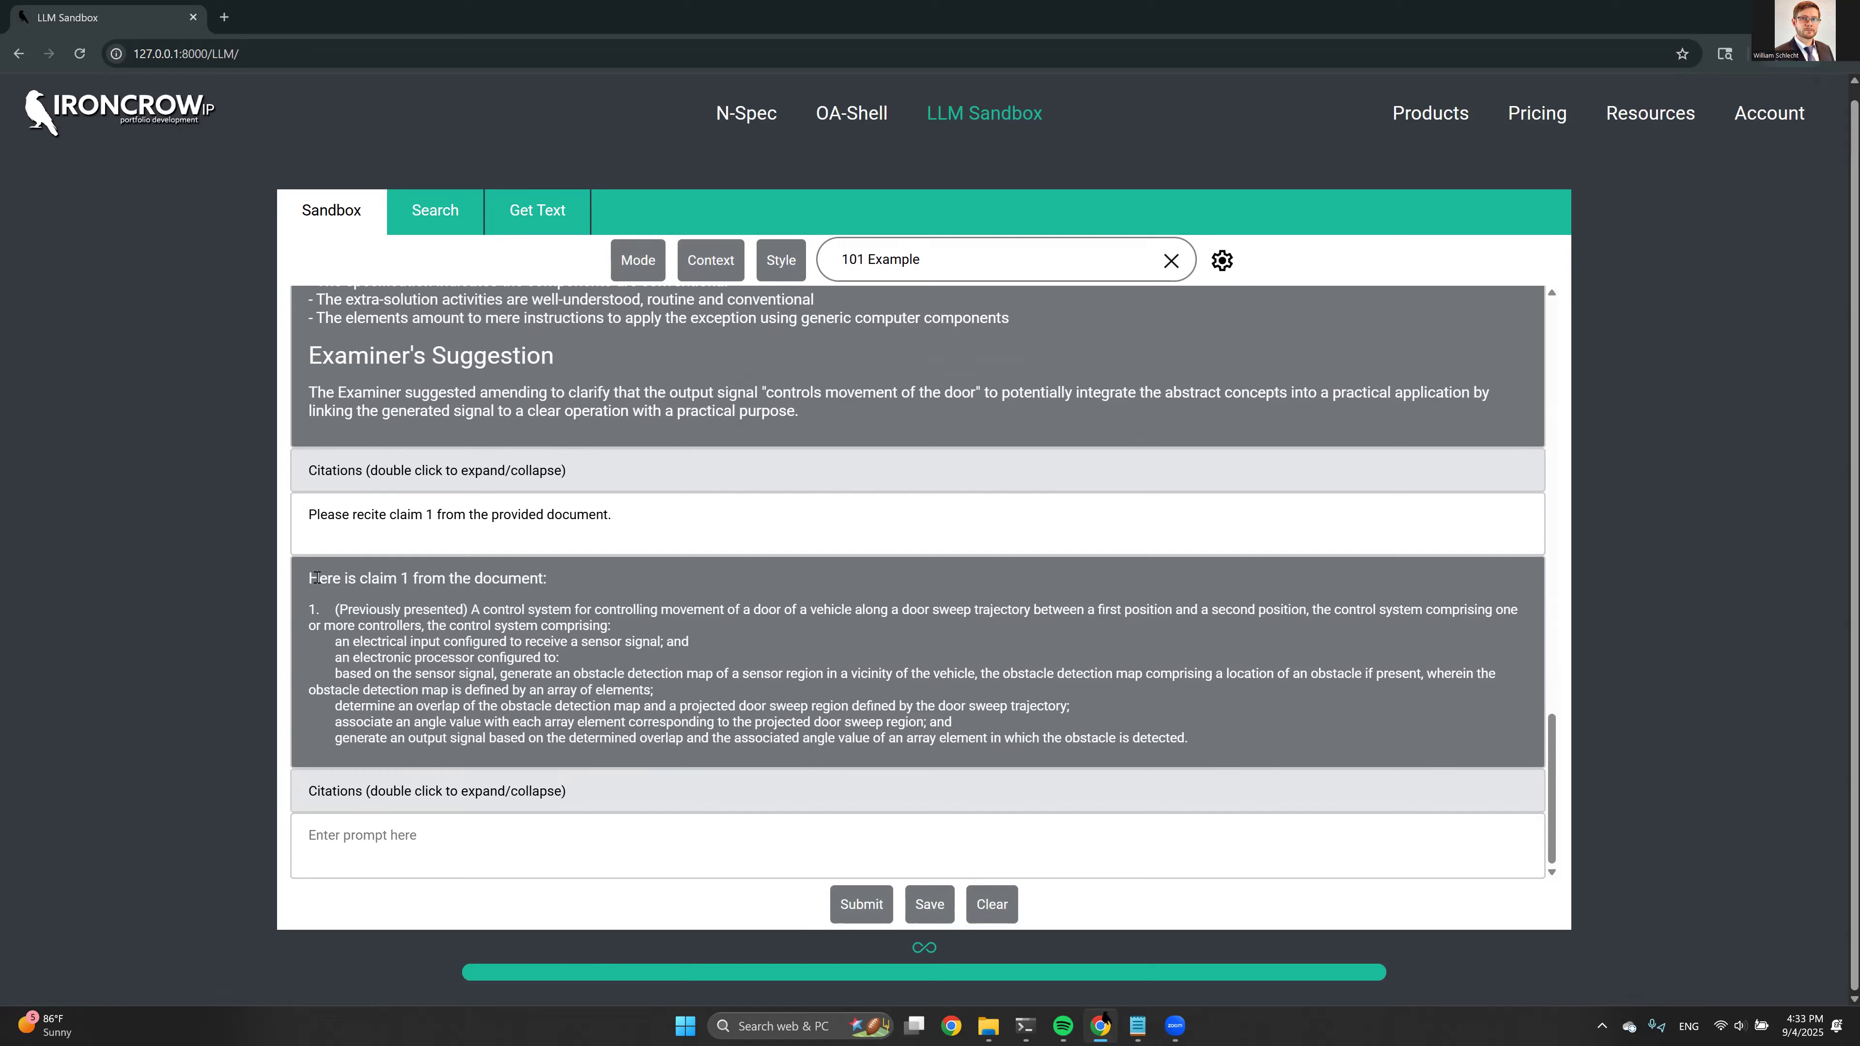
Enter a prompt to analyze claim 1 (above) for subject matter eligibility based on the provided examples, with insight into why it is or isn't eligible
{"action": "left_click_drag", "start_coordinate": [307, 609], "coordinate": [403, 629]}
{"action": "left_click", "coordinate": [403, 649]}
{"action": "key", "text": "alt+Tab"}
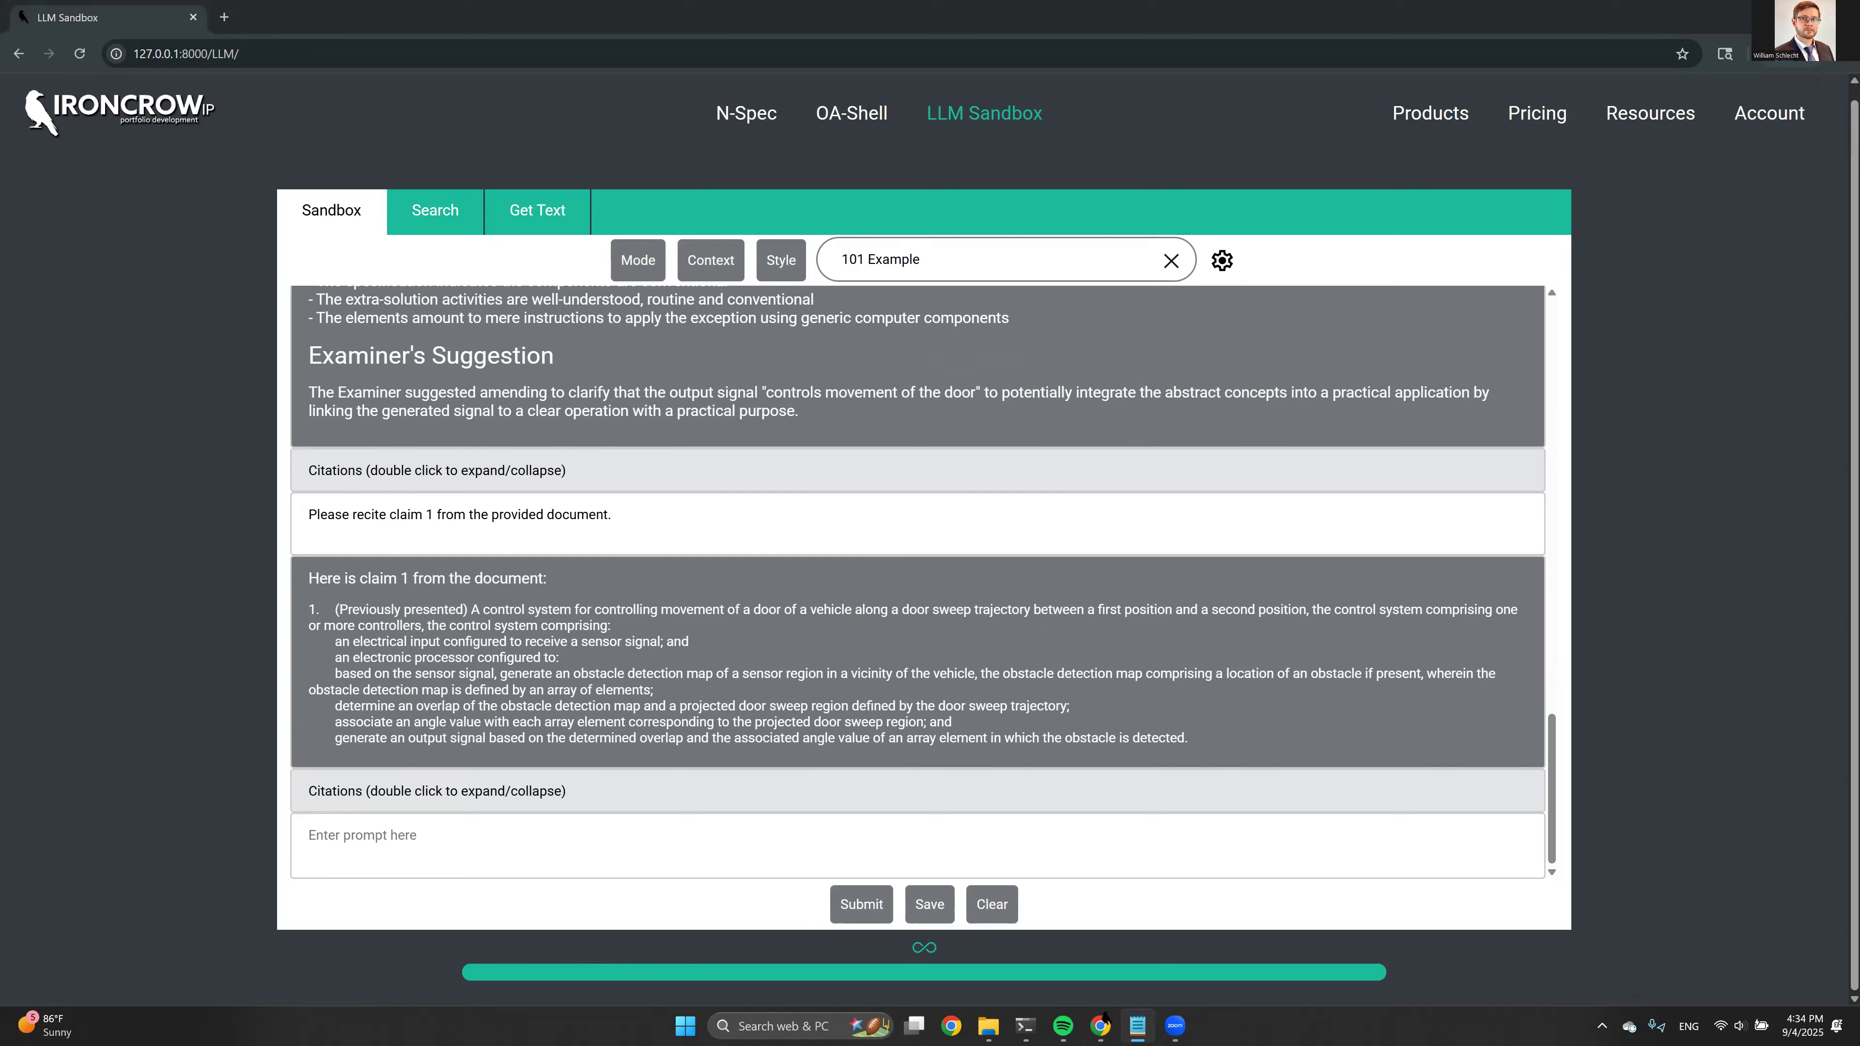
{"action": "key", "text": "alt+Tab"}
{"action": "type", "text": "Based on the provided subject matter eligibility examples, analyze claim 1 (above) for subject matter eligibility, and provide insight into why this claim is or isn't subject matter eligible."}
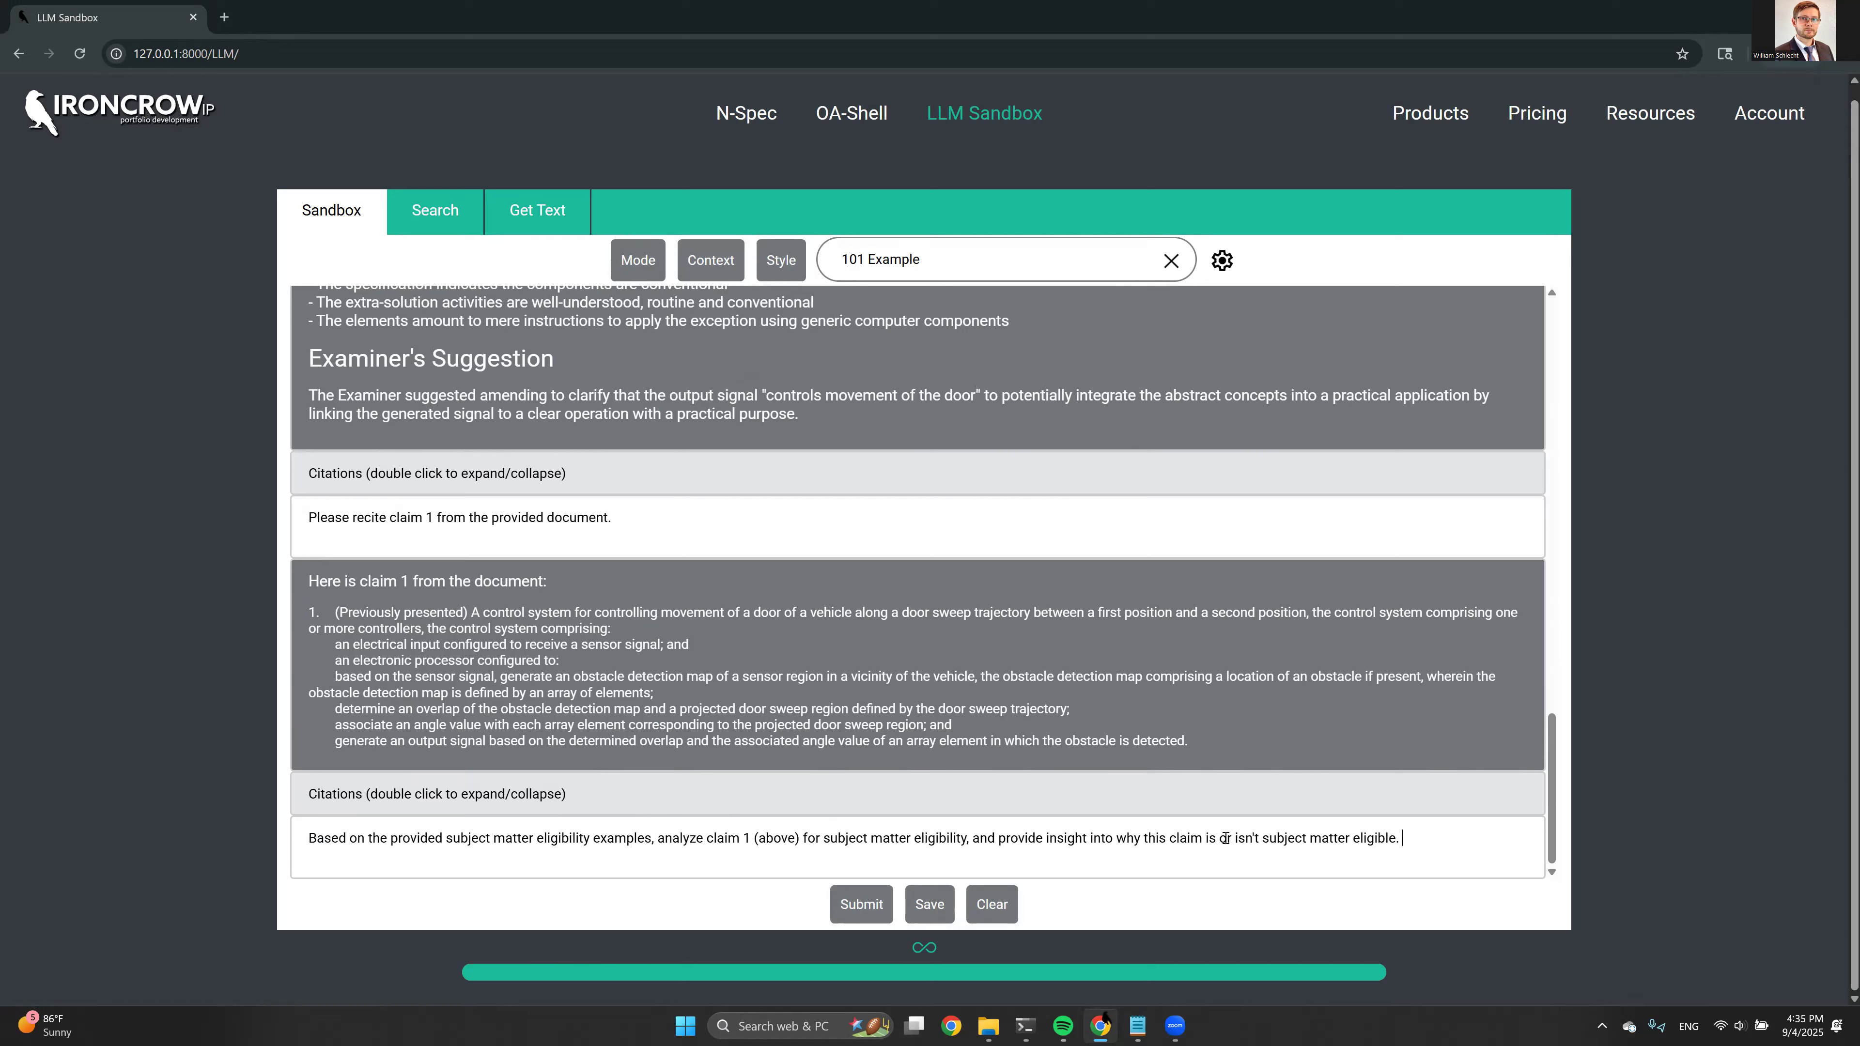
Replace OA response draft.docx with the Subject Matter Eligibility Examples knowledge base as context and submit the eligibility prompt
{"action": "left_click", "coordinate": [713, 270]}
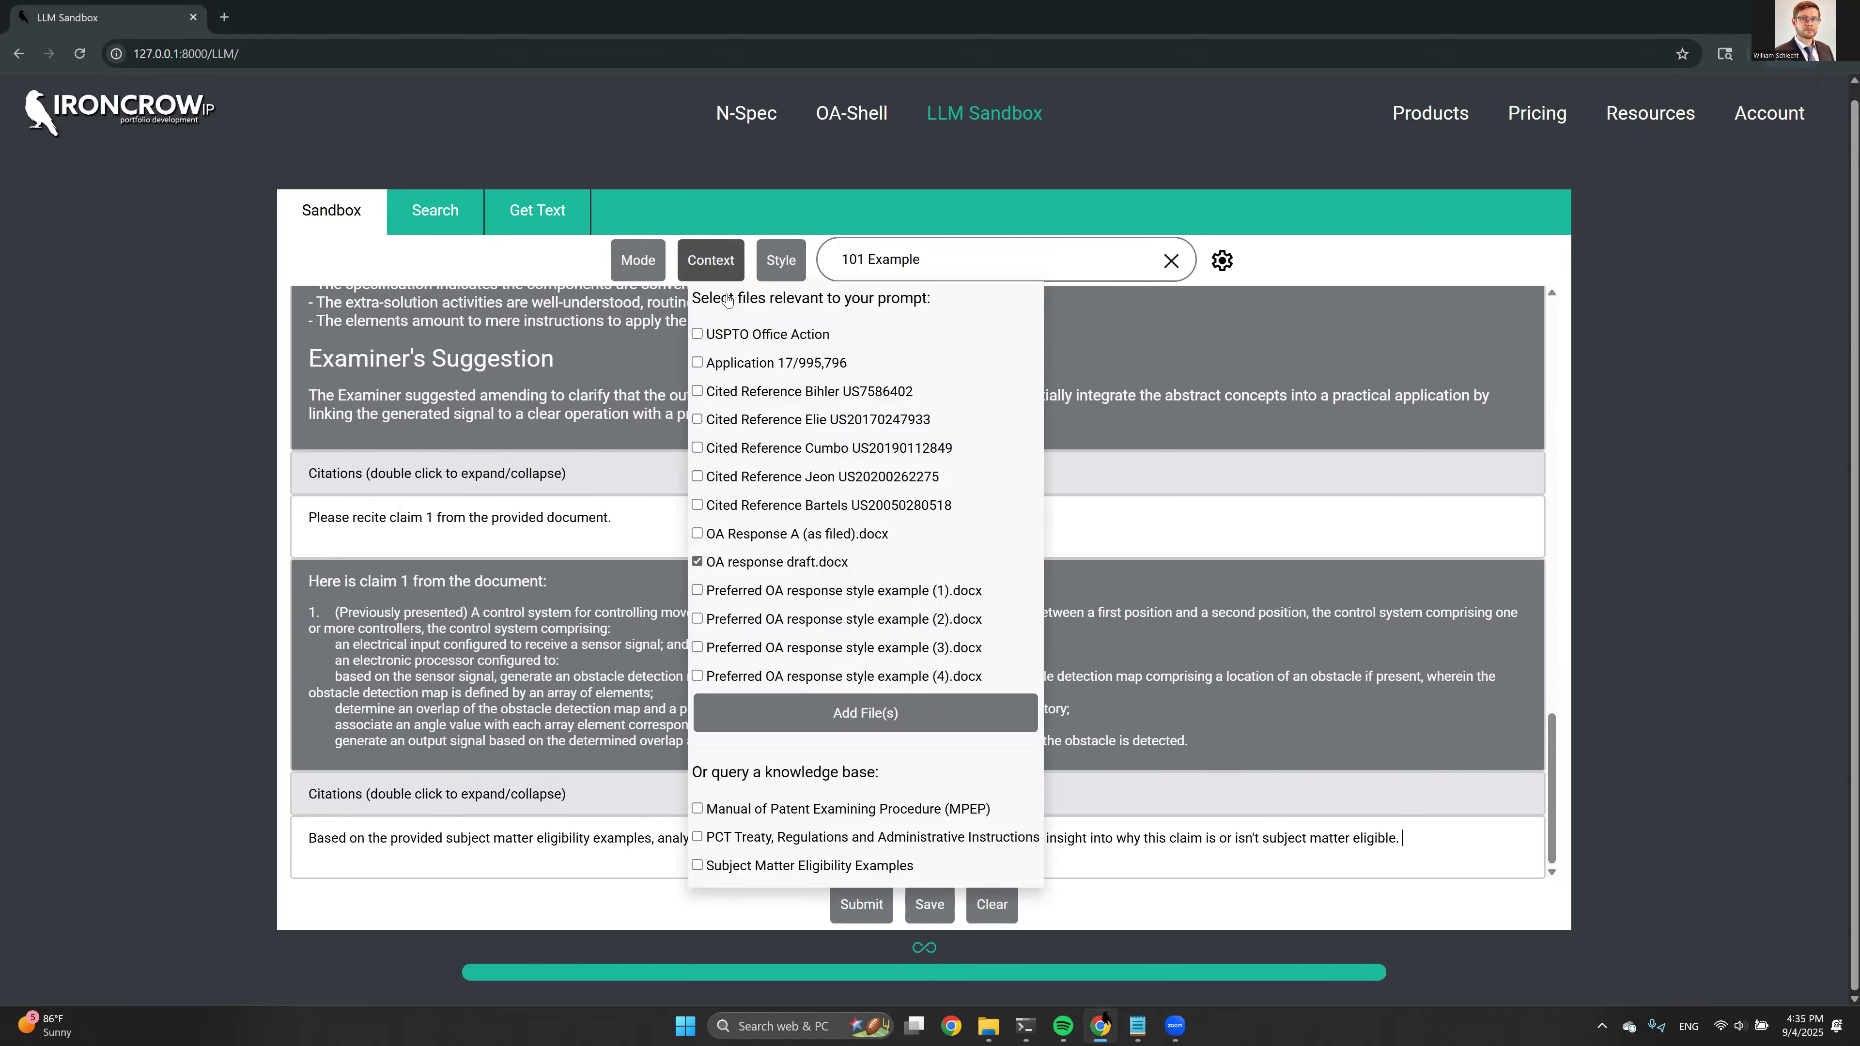
{"action": "left_click", "coordinate": [729, 560]}
{"action": "left_click", "coordinate": [747, 869]}
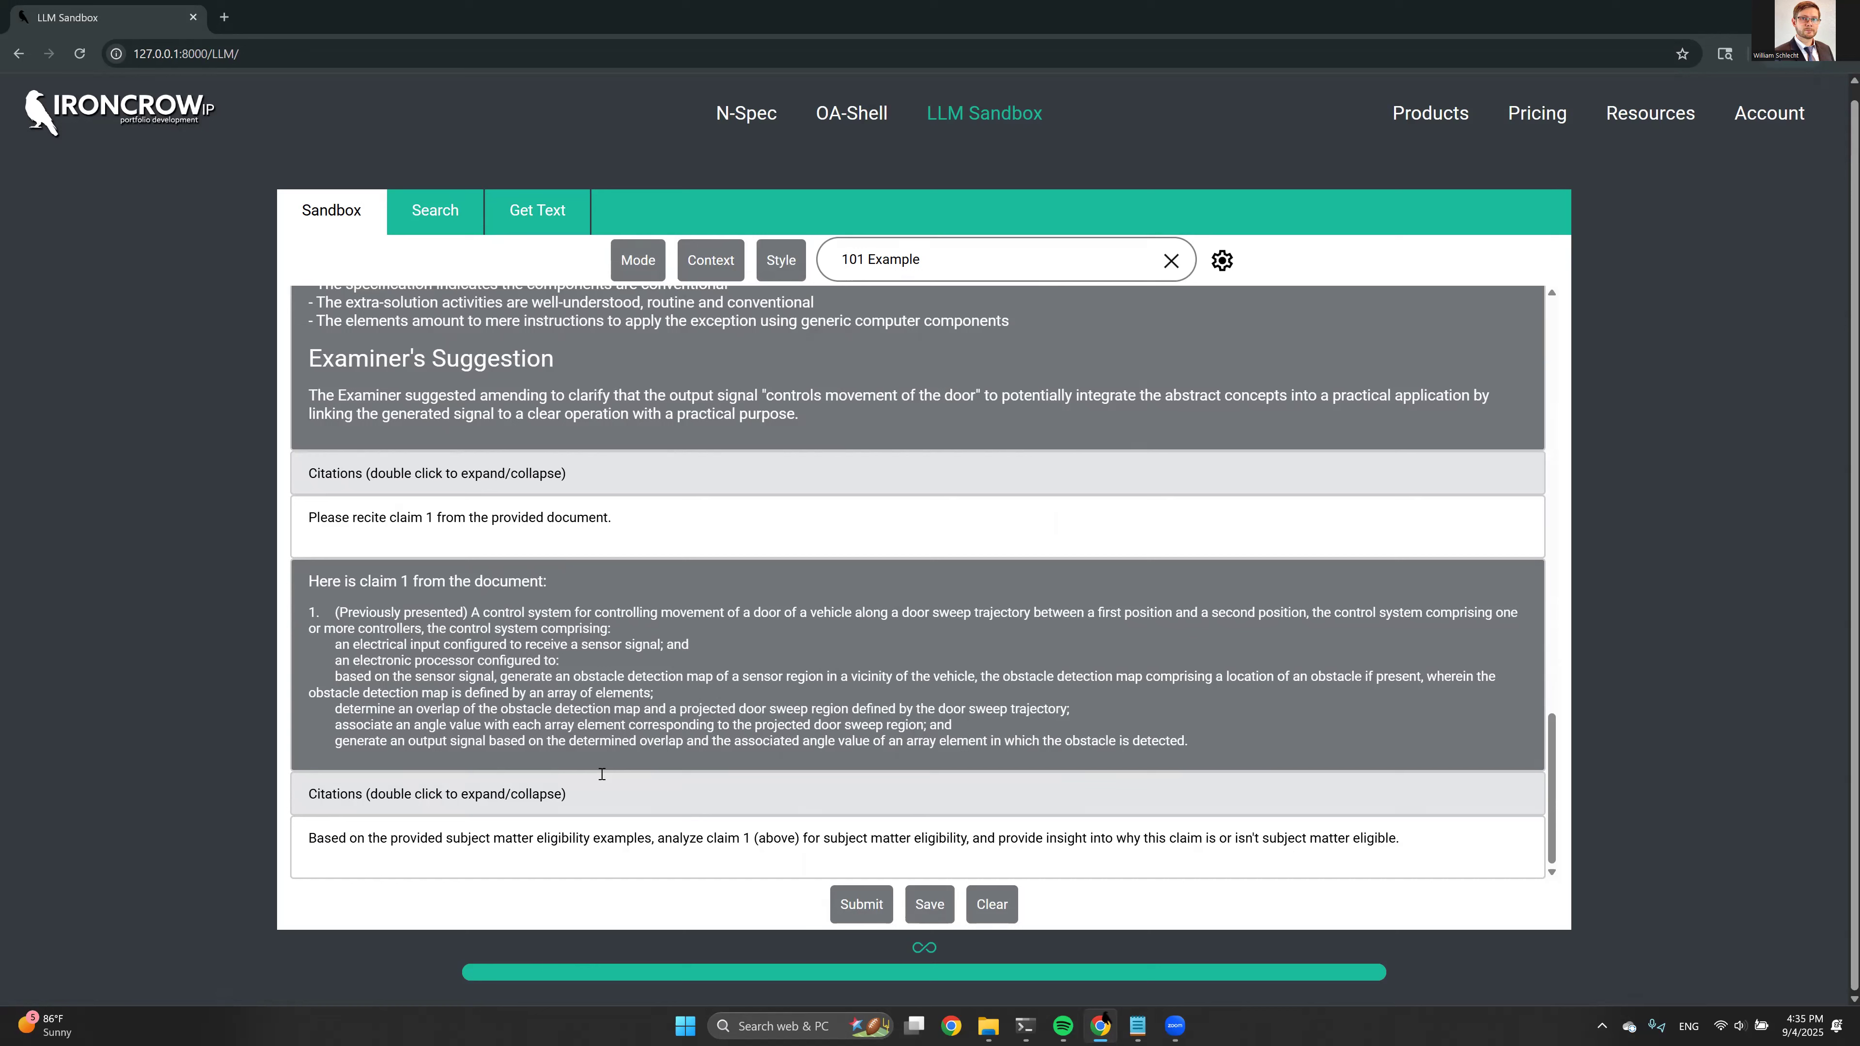
{"action": "left_click", "coordinate": [726, 272]}
{"action": "left_click", "coordinate": [844, 913]}
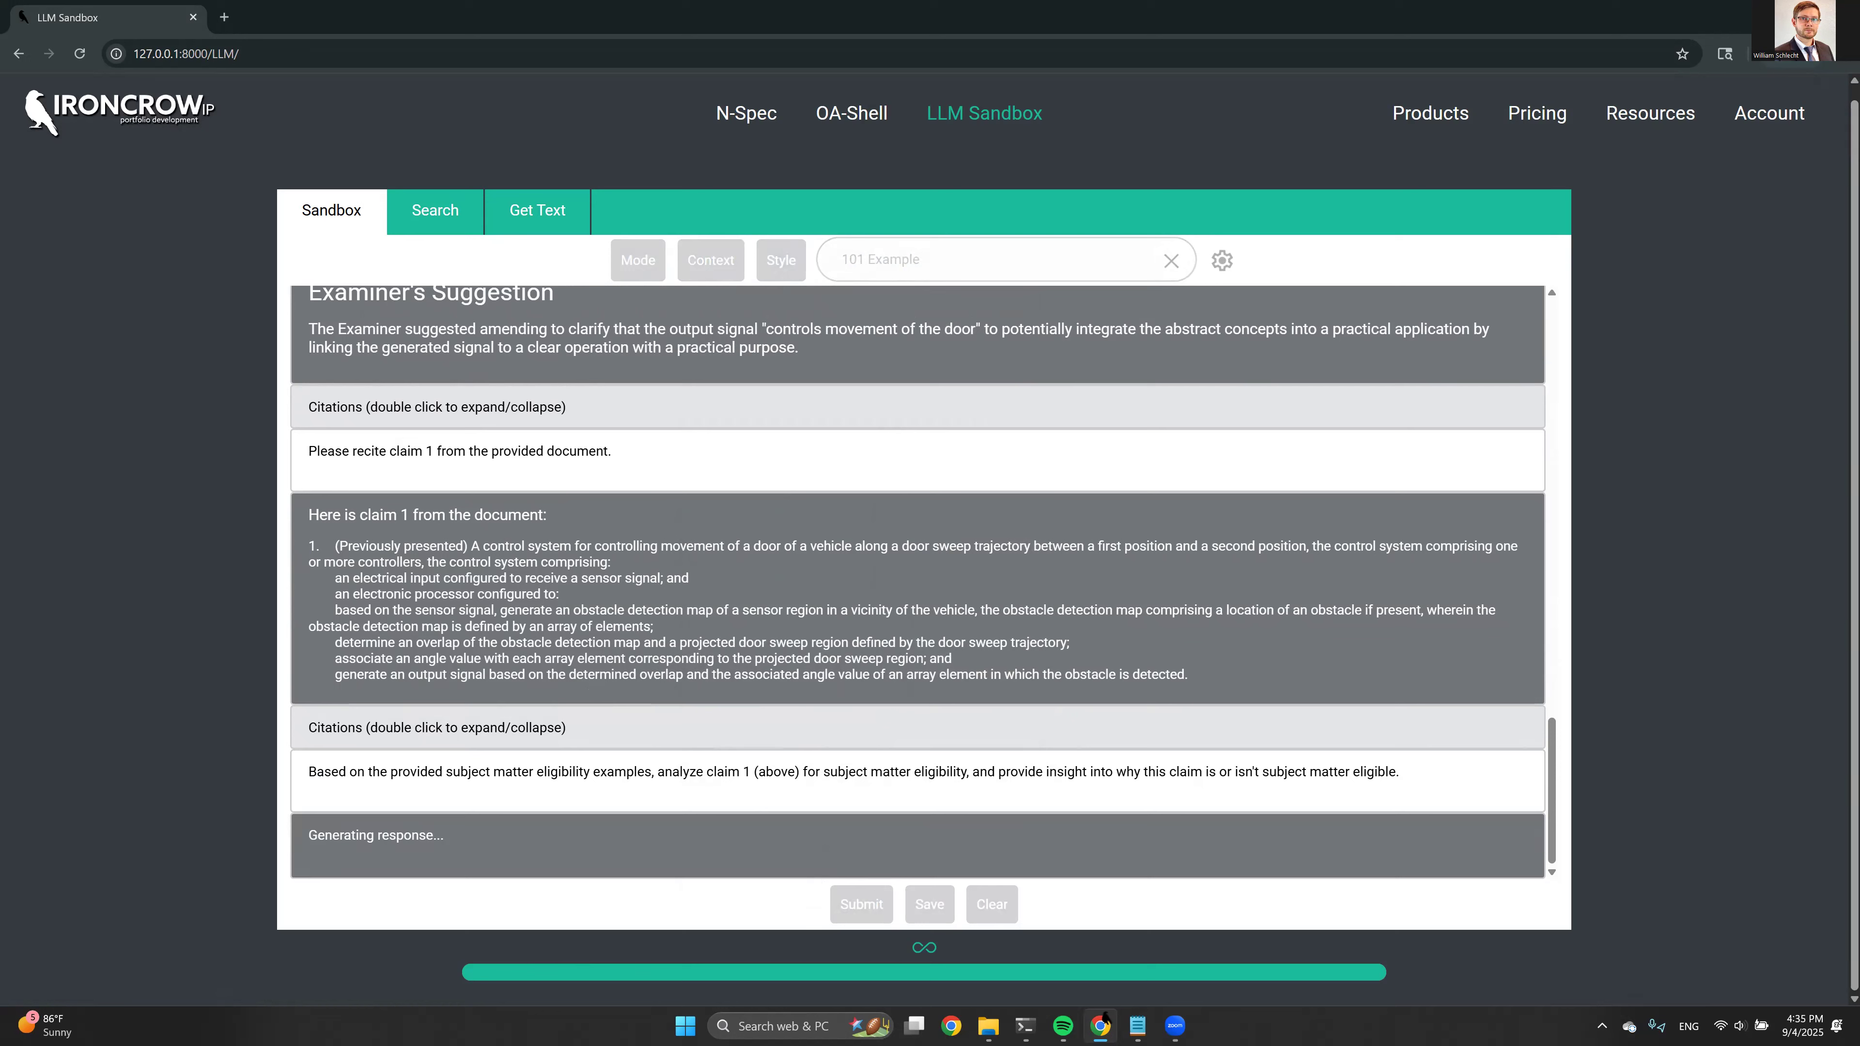
Examine the claim 1 eligibility analysis from the Step 1 statutory category through Step 2A Prongs One and Two to the conclusion
{"action": "key", "text": "alt+Tab"}
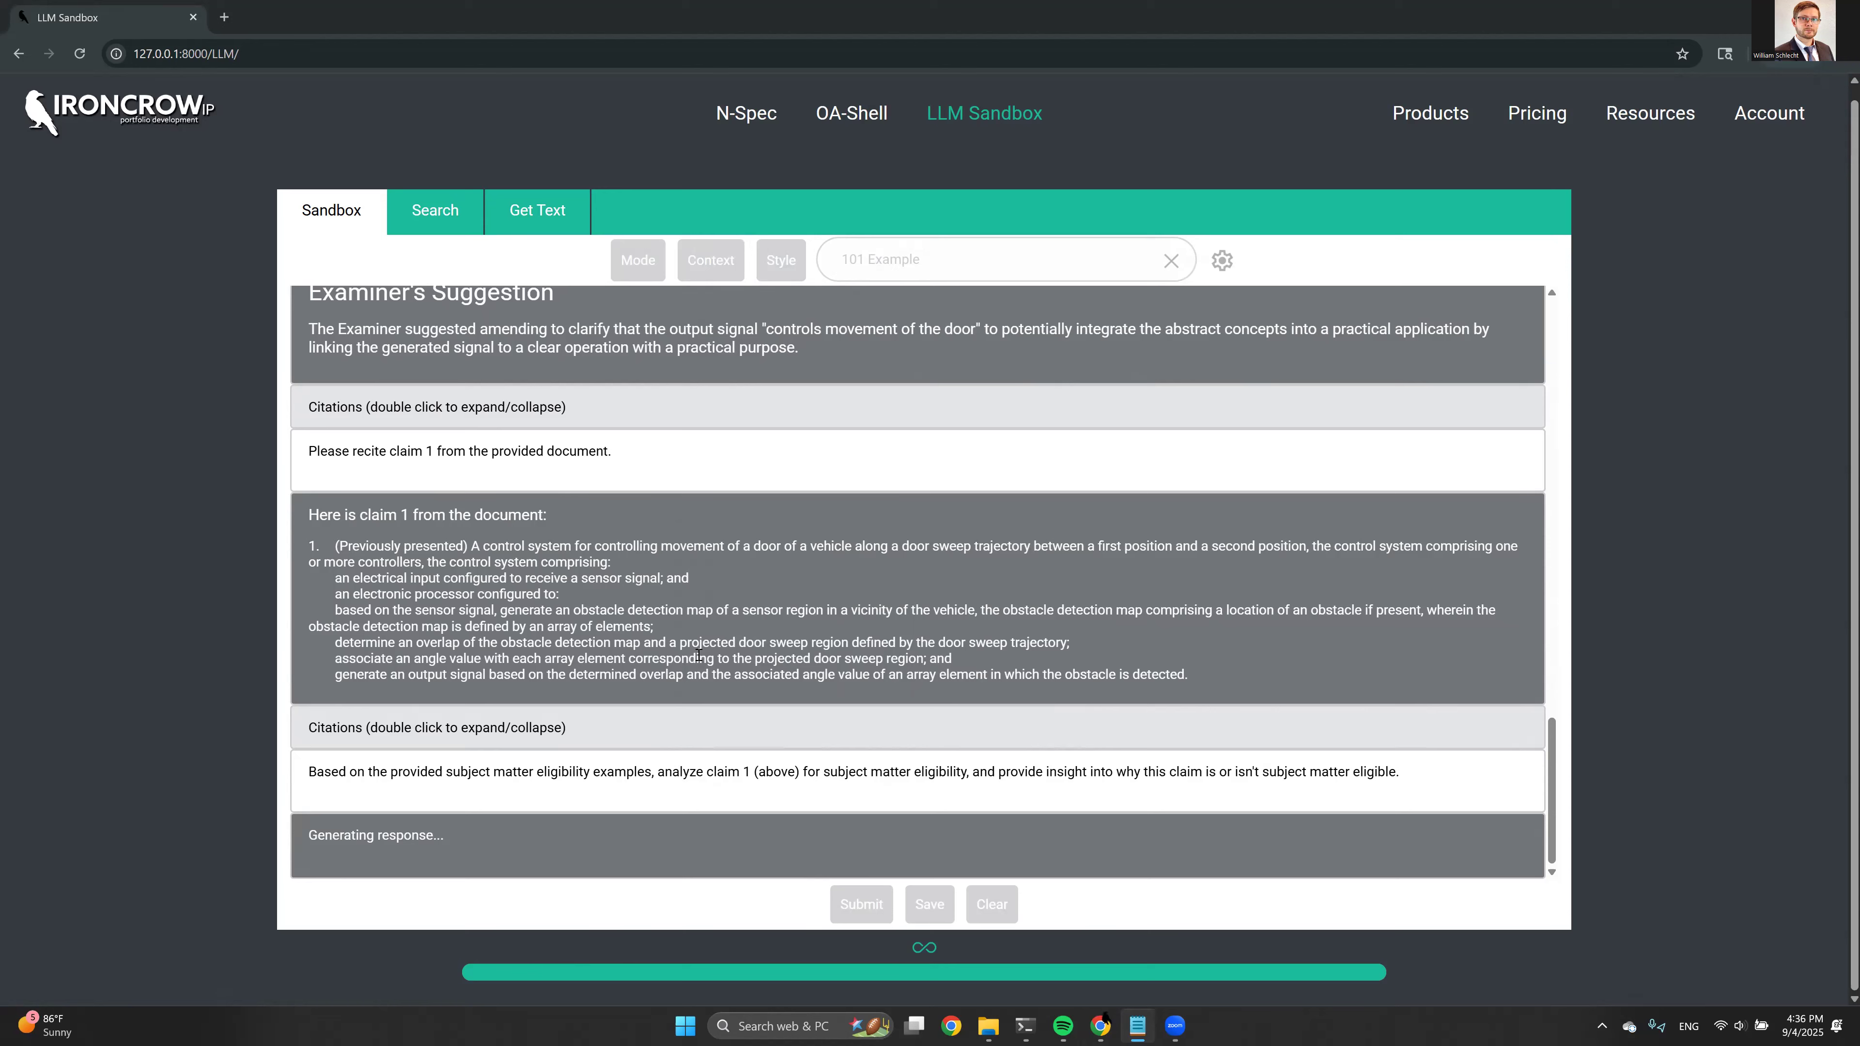
{"action": "scroll", "coordinate": [697, 655], "scroll_direction": "down", "scroll_amount": 7}
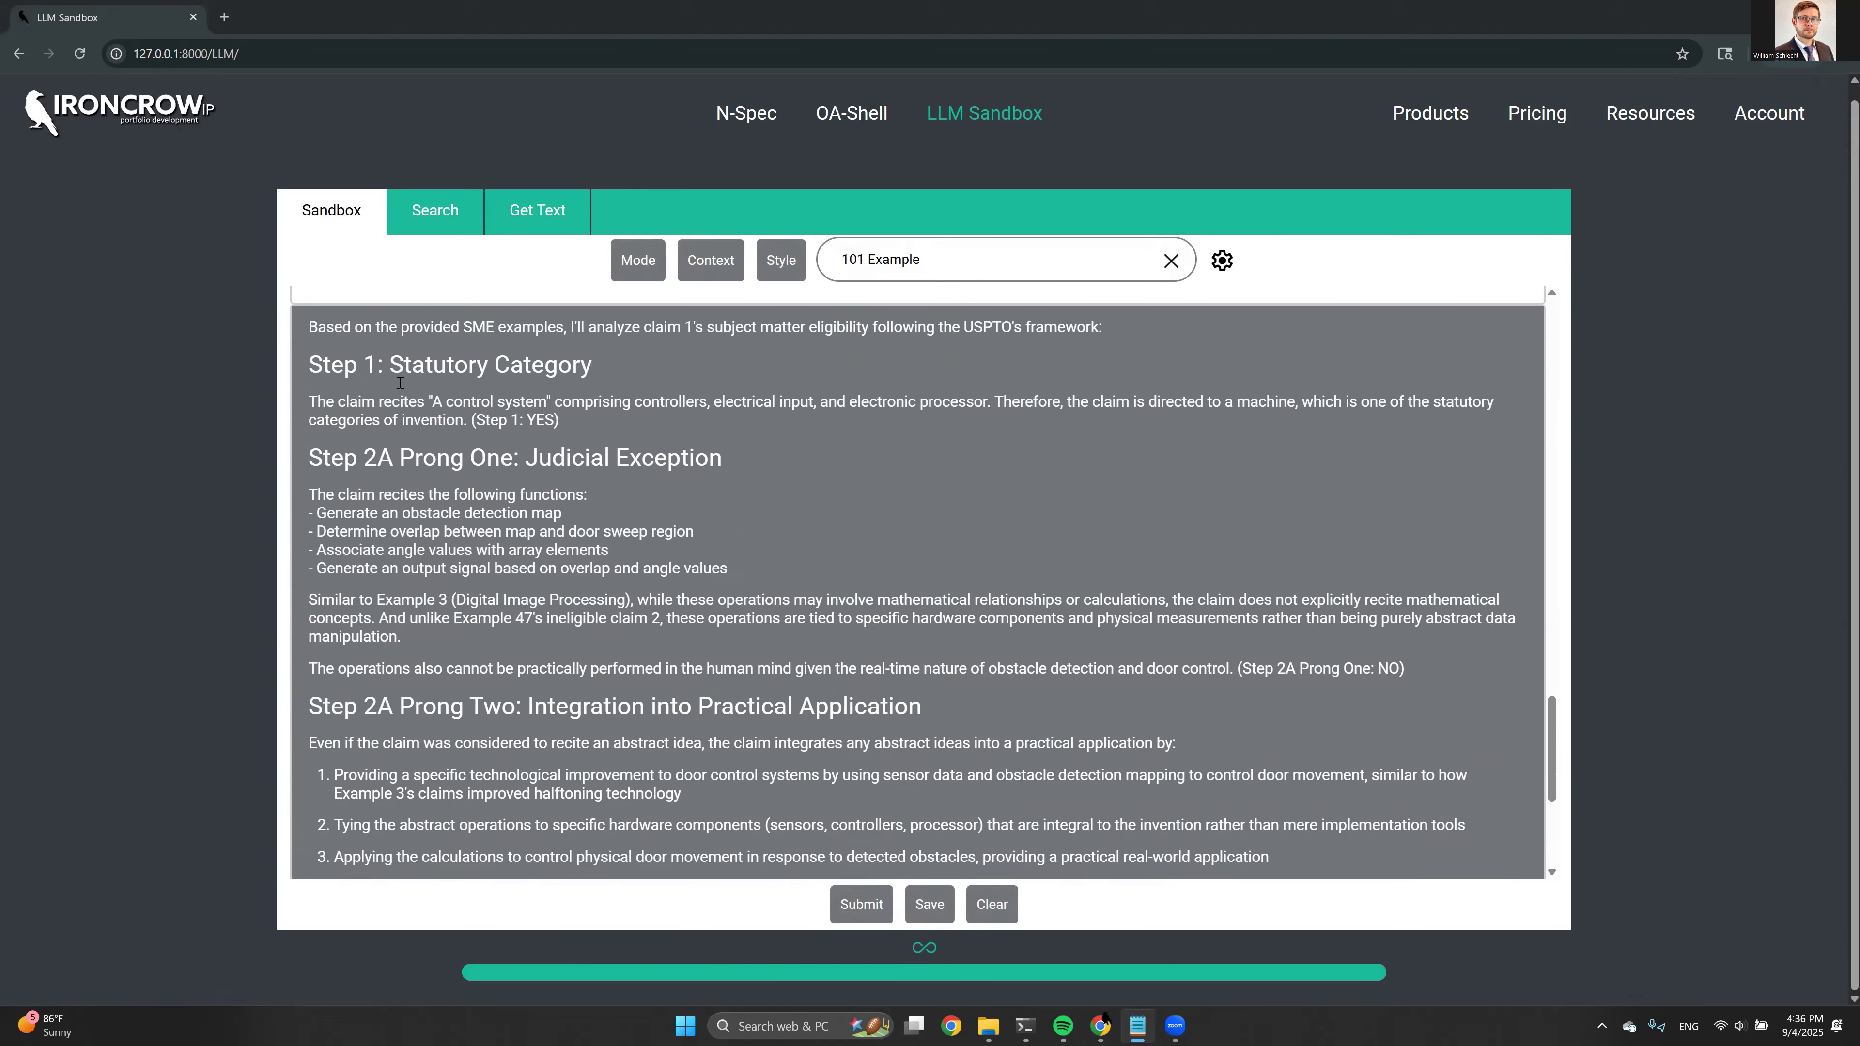
{"action": "scroll", "coordinate": [440, 520], "scroll_direction": "down", "scroll_amount": 3}
{"action": "scroll", "coordinate": [461, 476], "scroll_direction": "up", "scroll_amount": 3}
{"action": "scroll", "coordinate": [475, 449], "scroll_direction": "up", "scroll_amount": 1}
{"action": "left_click_drag", "start_coordinate": [446, 420], "coordinate": [559, 420]}
{"action": "left_click_drag", "start_coordinate": [358, 494], "coordinate": [541, 564]}
{"action": "left_click", "coordinate": [369, 513]}
{"action": "left_click", "coordinate": [511, 578]}
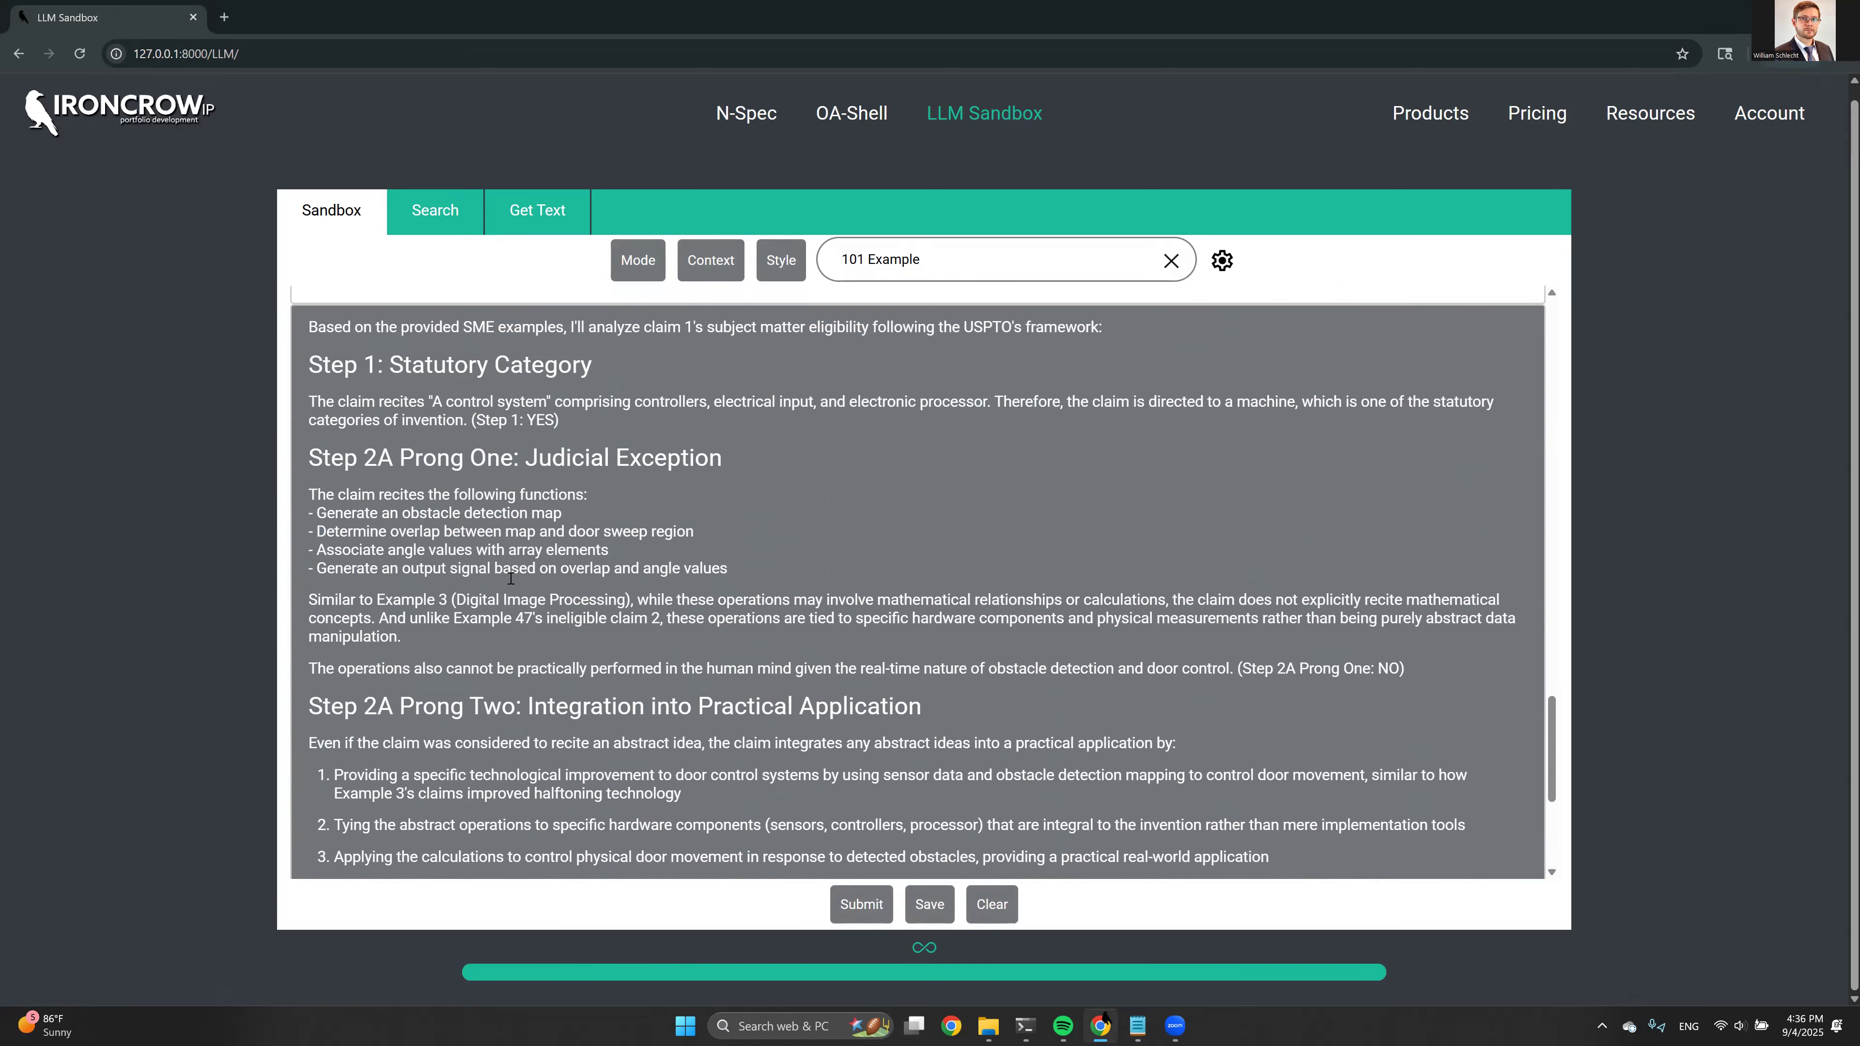
{"action": "scroll", "coordinate": [510, 578], "scroll_direction": "down", "scroll_amount": 1}
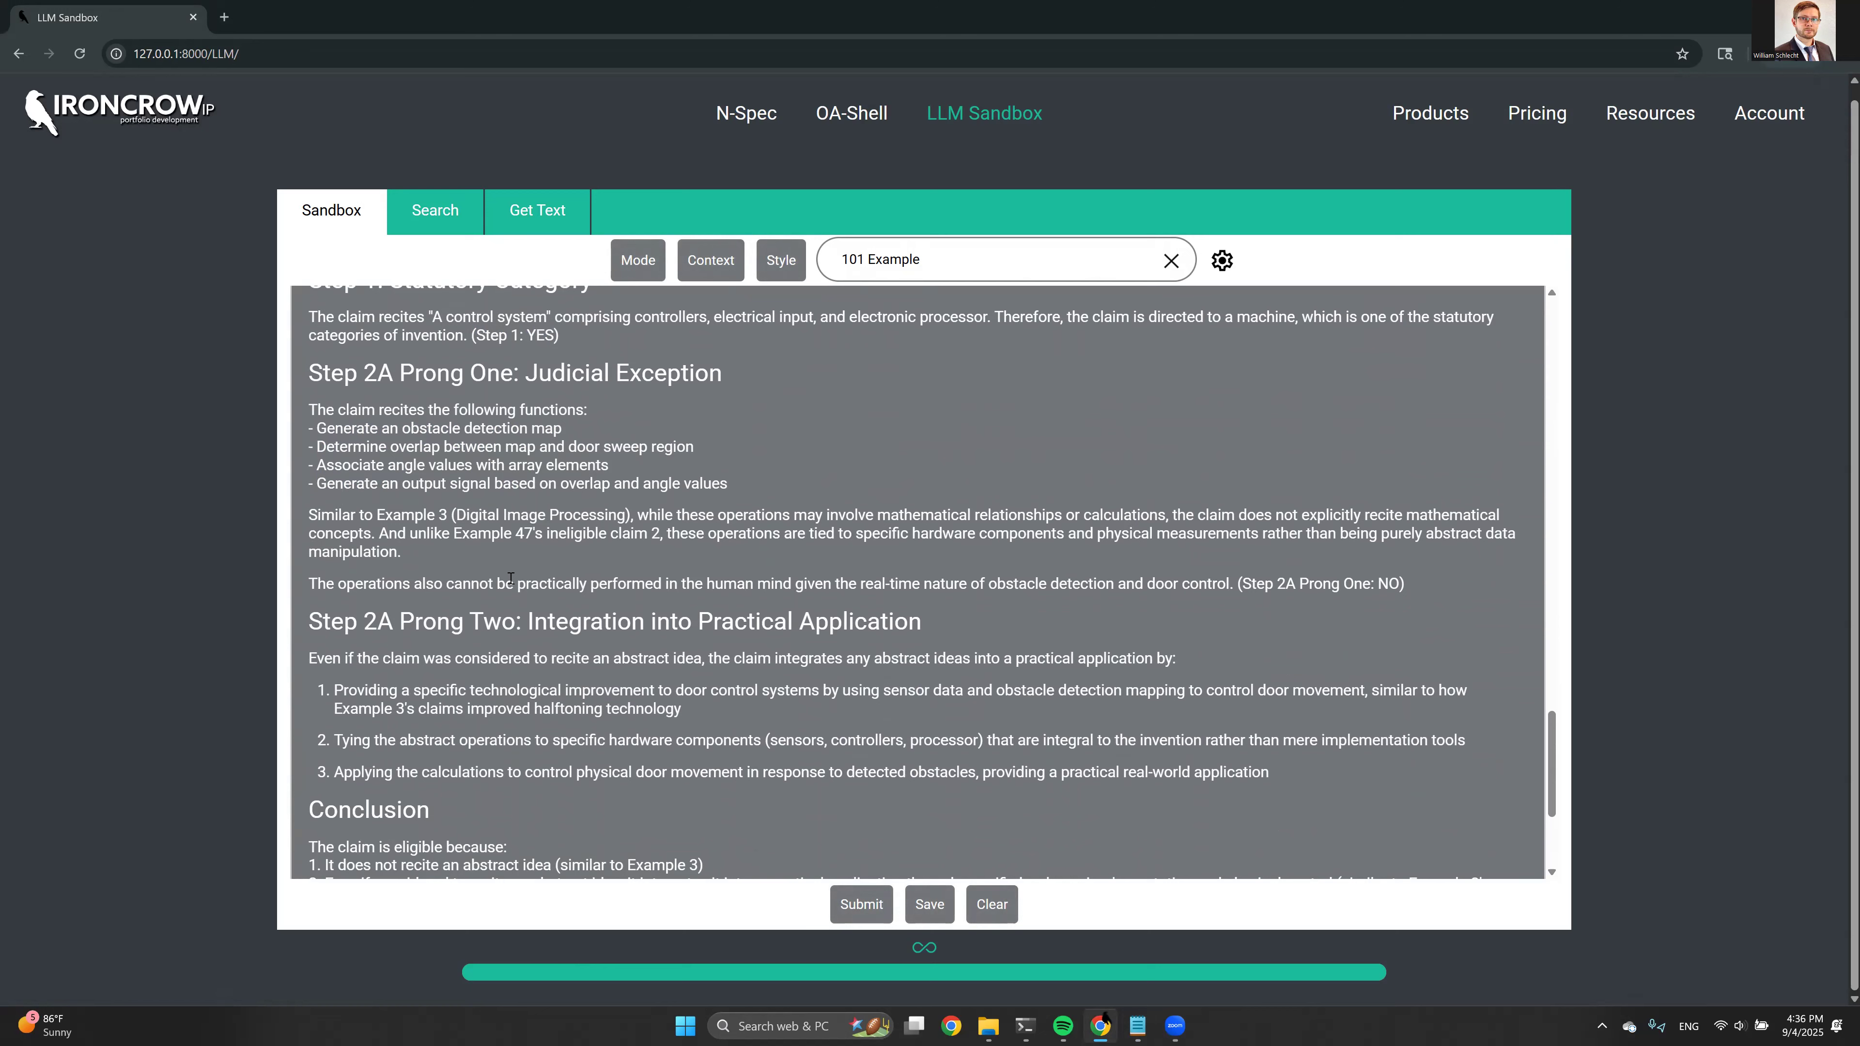
{"action": "left_click_drag", "start_coordinate": [438, 508], "coordinate": [447, 507]}
{"action": "scroll", "coordinate": [580, 535], "scroll_direction": "down", "scroll_amount": 3}
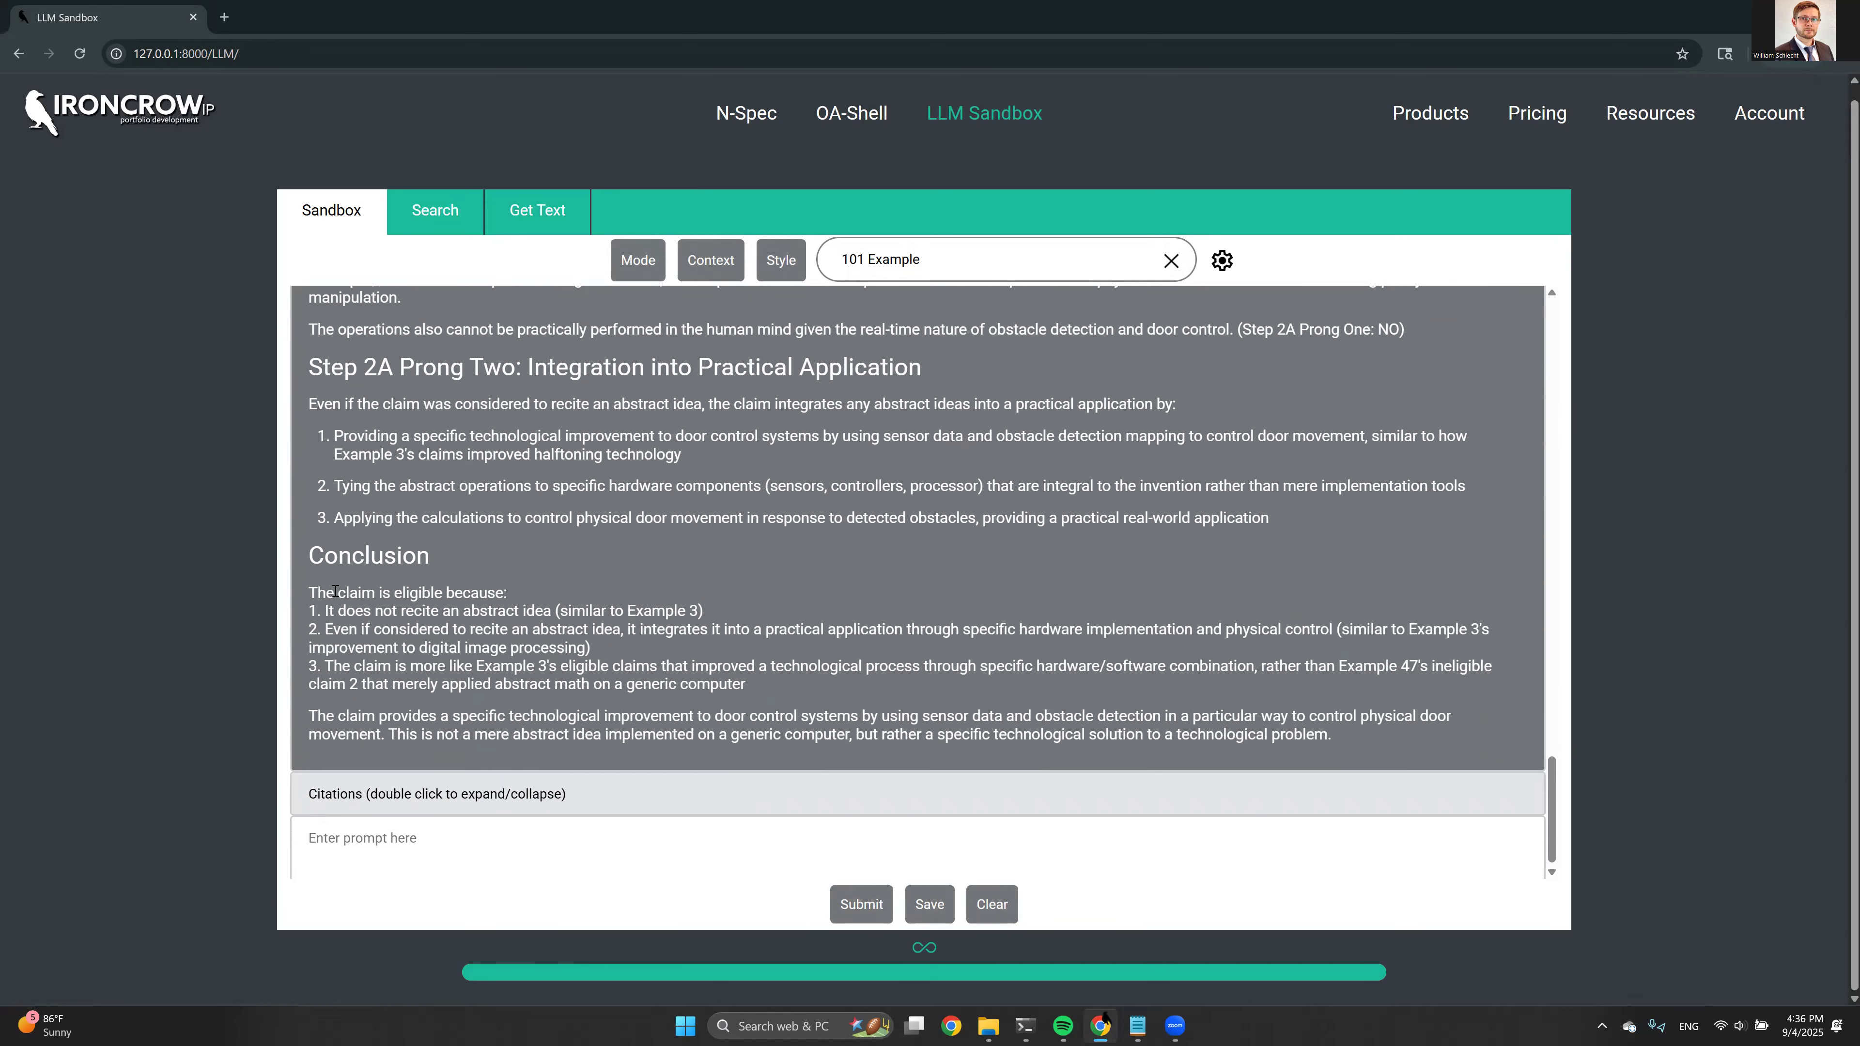
Check the eligibility conclusion for claim 1 against the Example 3 comparison in the Step 2A Prong One analysis
{"action": "left_click_drag", "start_coordinate": [325, 594], "coordinate": [387, 595]}
{"action": "left_click", "coordinate": [413, 596]}
{"action": "scroll", "coordinate": [386, 577], "scroll_direction": "up", "scroll_amount": 1}
{"action": "left_click_drag", "start_coordinate": [377, 346], "coordinate": [480, 347]}
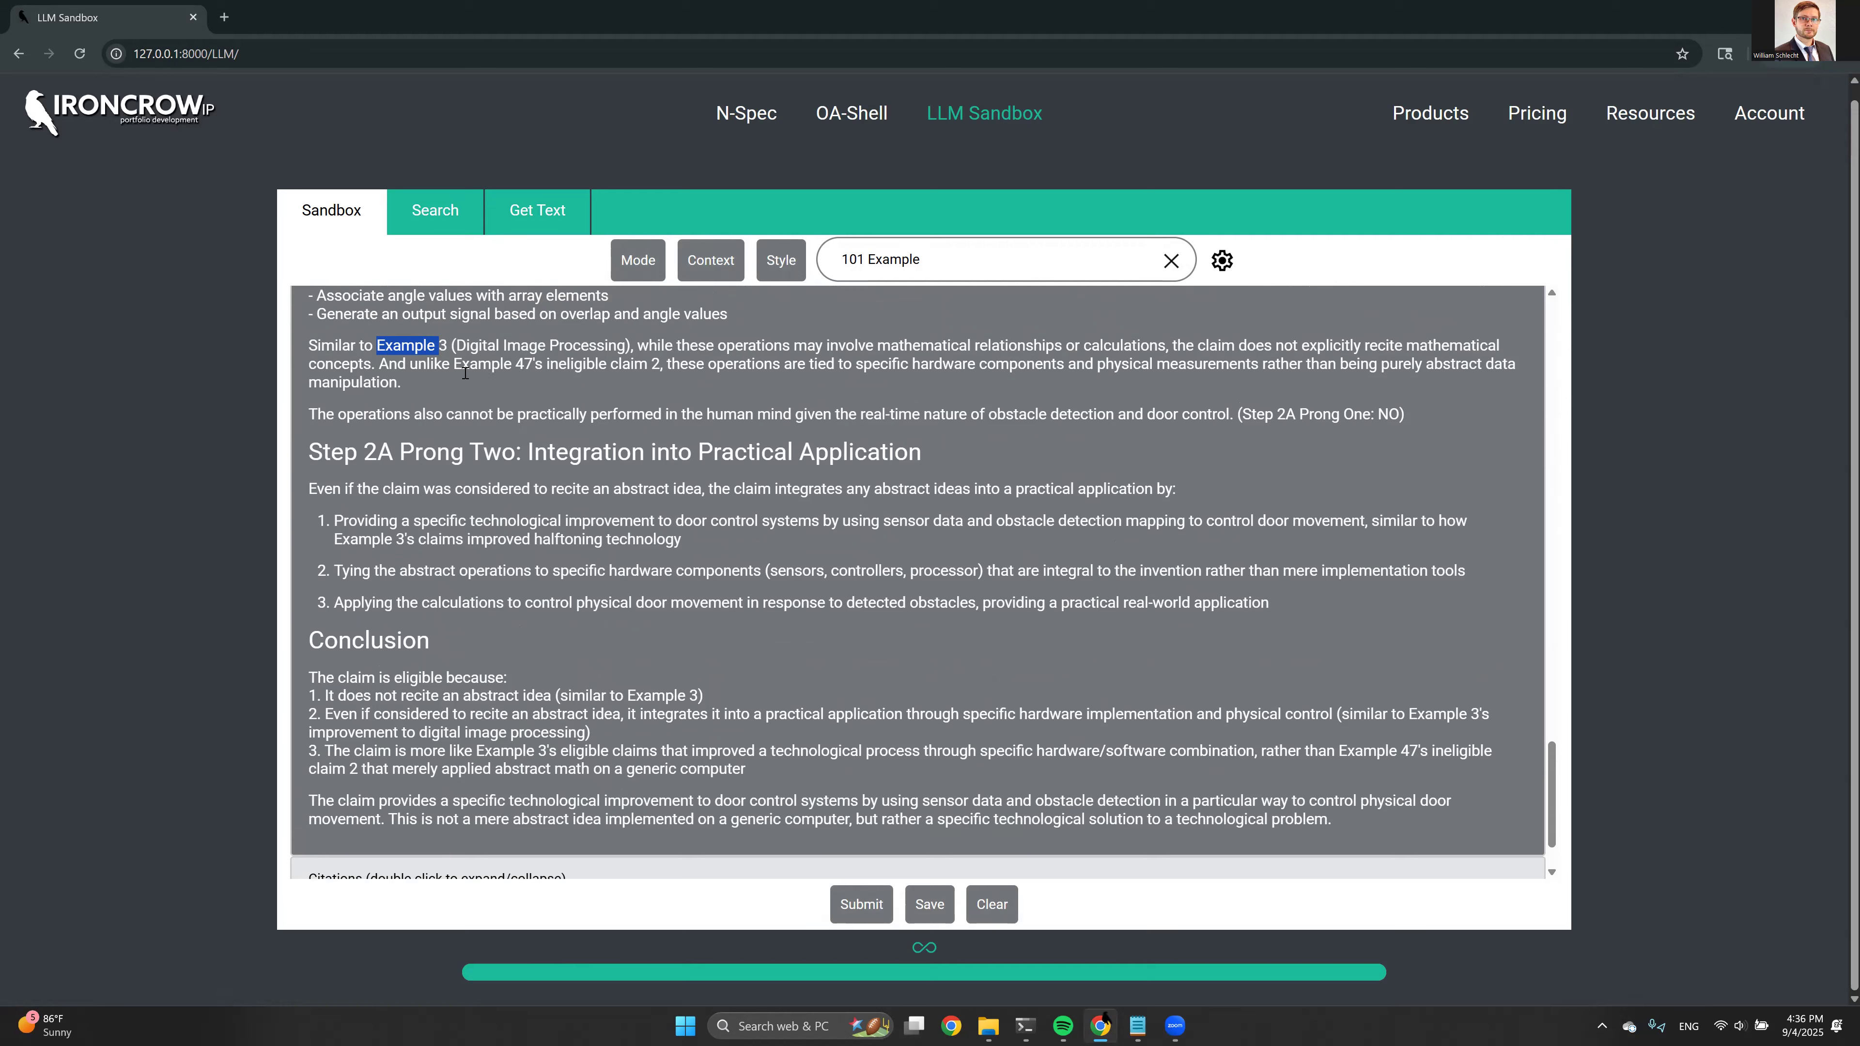
{"action": "scroll", "coordinate": [486, 461], "scroll_direction": "down", "scroll_amount": 2}
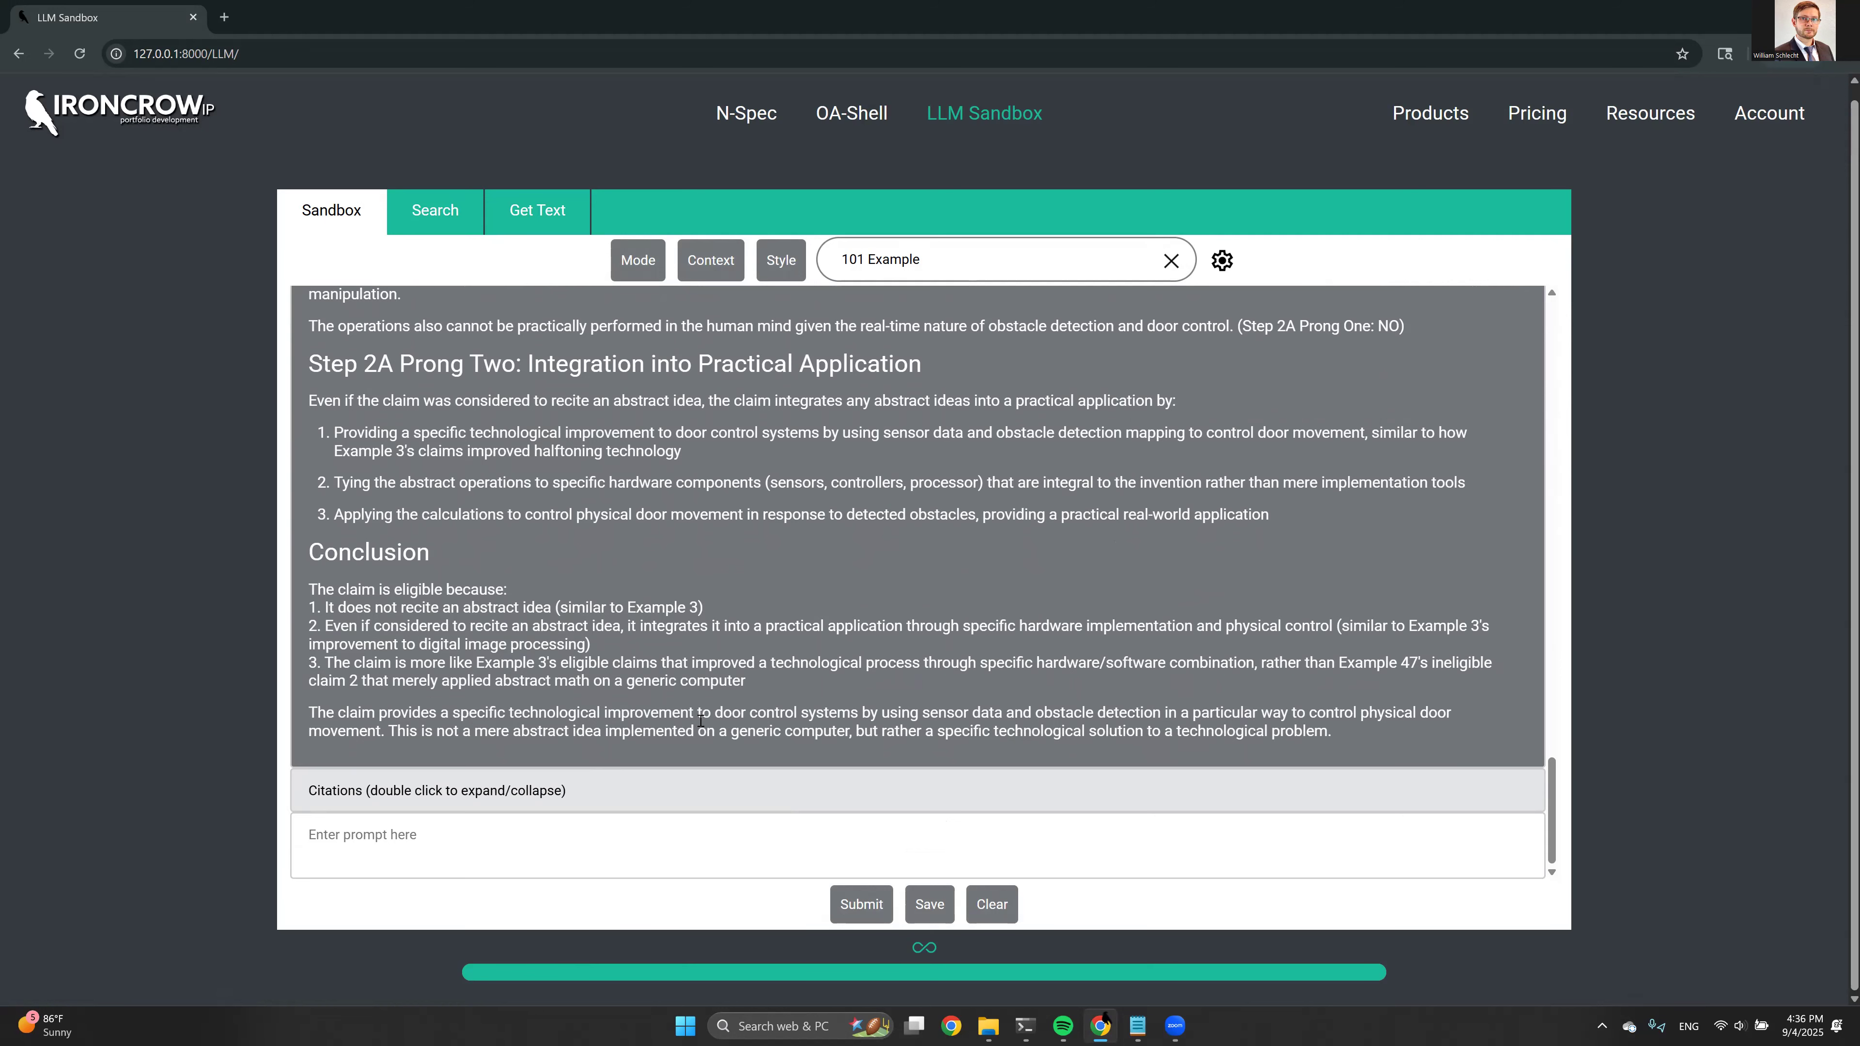
Submit a prompt requesting several strategies, based on the eligibility examples, for amending claim 1 to further emphasize its integration into a practical application
{"action": "left_click", "coordinate": [743, 850]}
{"action": "type", "text": "Thanks for the analysis. The Examiner believes these claims fail to integrate the judicial exception into a practical application. Based on the provided subject matter eligibility examples, please provide several strategies for amending claim 1 to further emphasize it's integration into a practical application (we will follow up by providing you with the originally filed application to help you come up with specific amendment ideas)."}
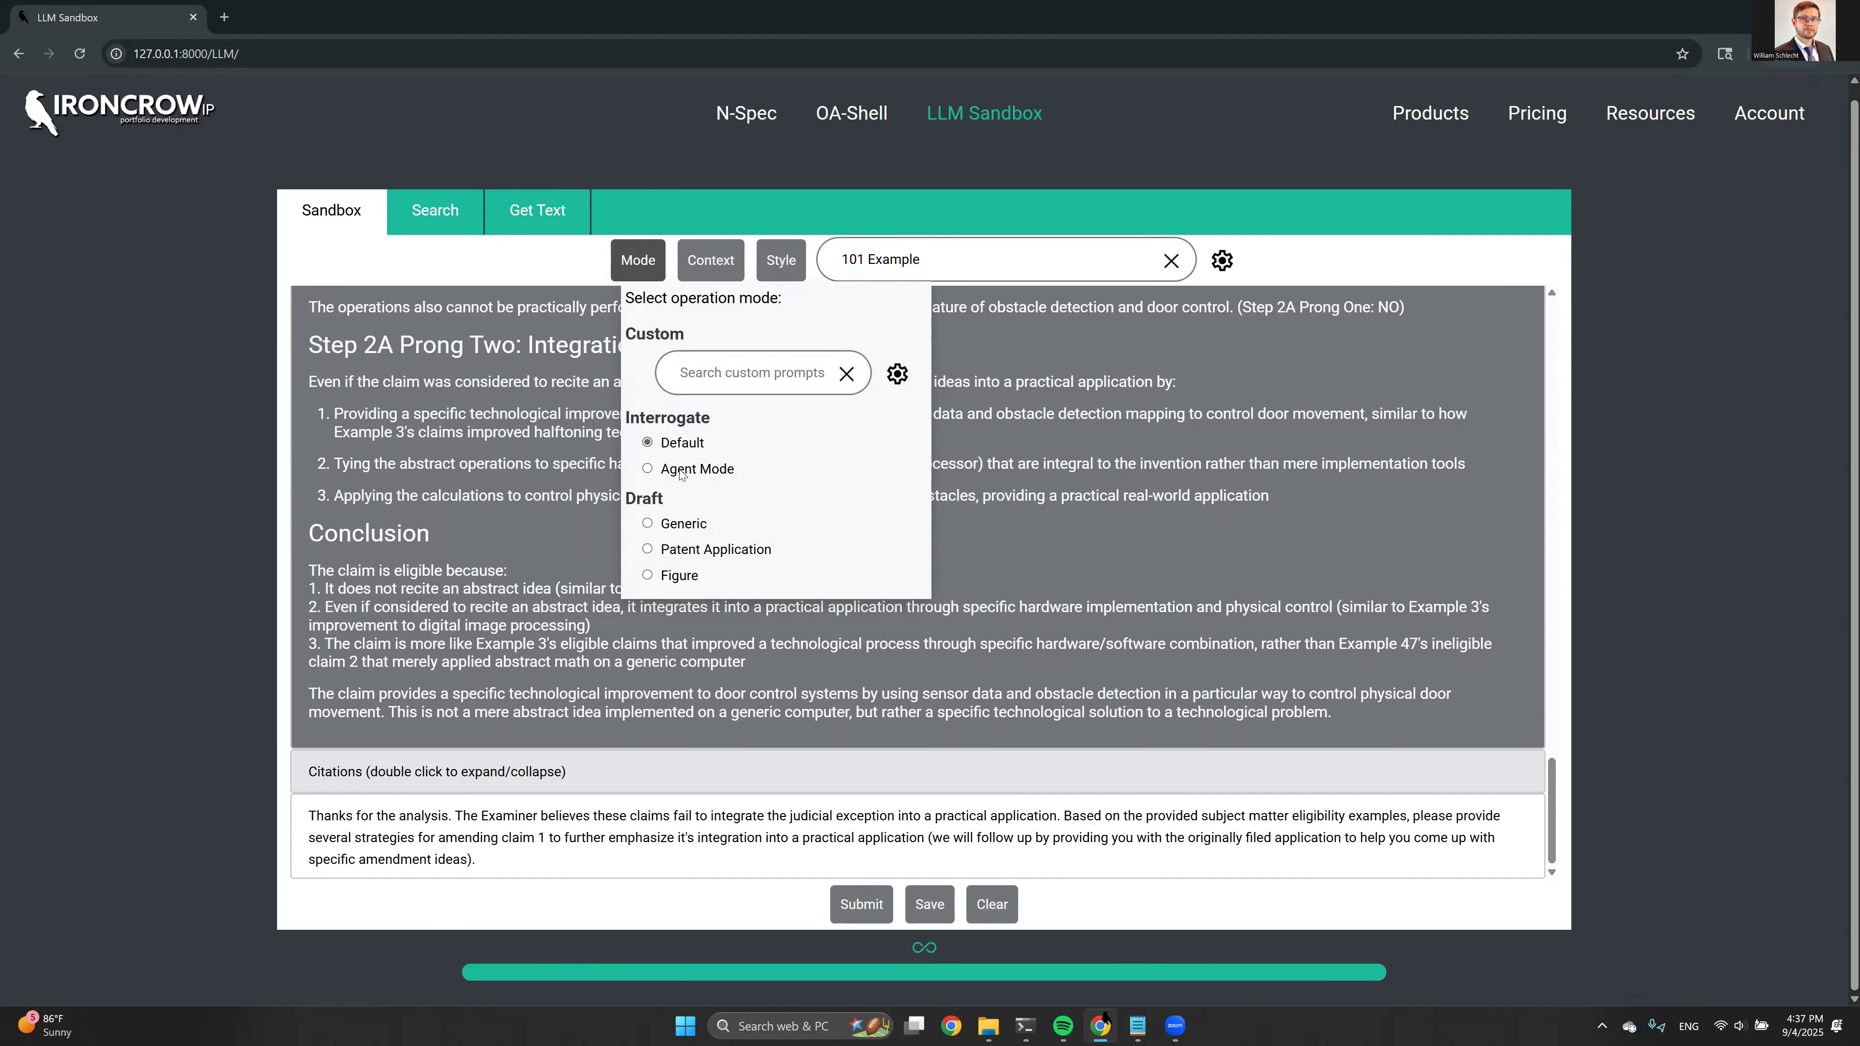
{"action": "mouse_move", "coordinate": [711, 267]}
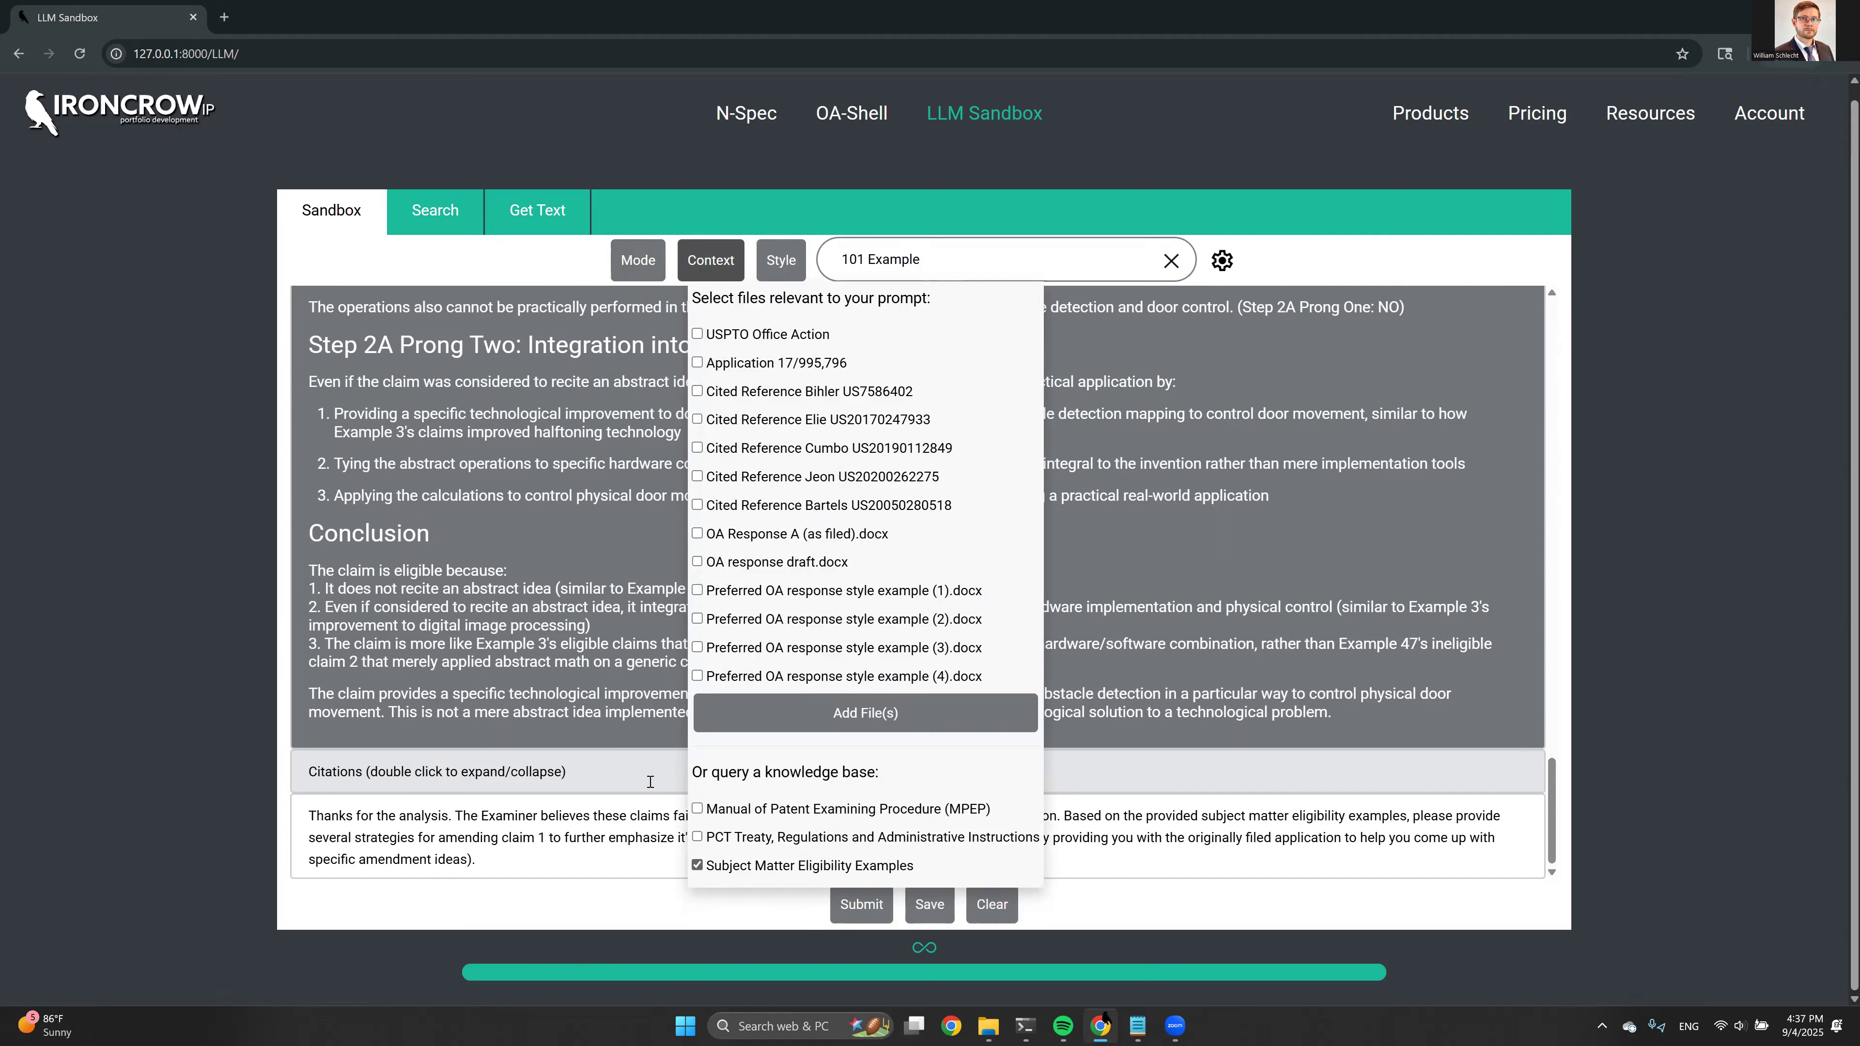
{"action": "left_click", "coordinate": [857, 904]}
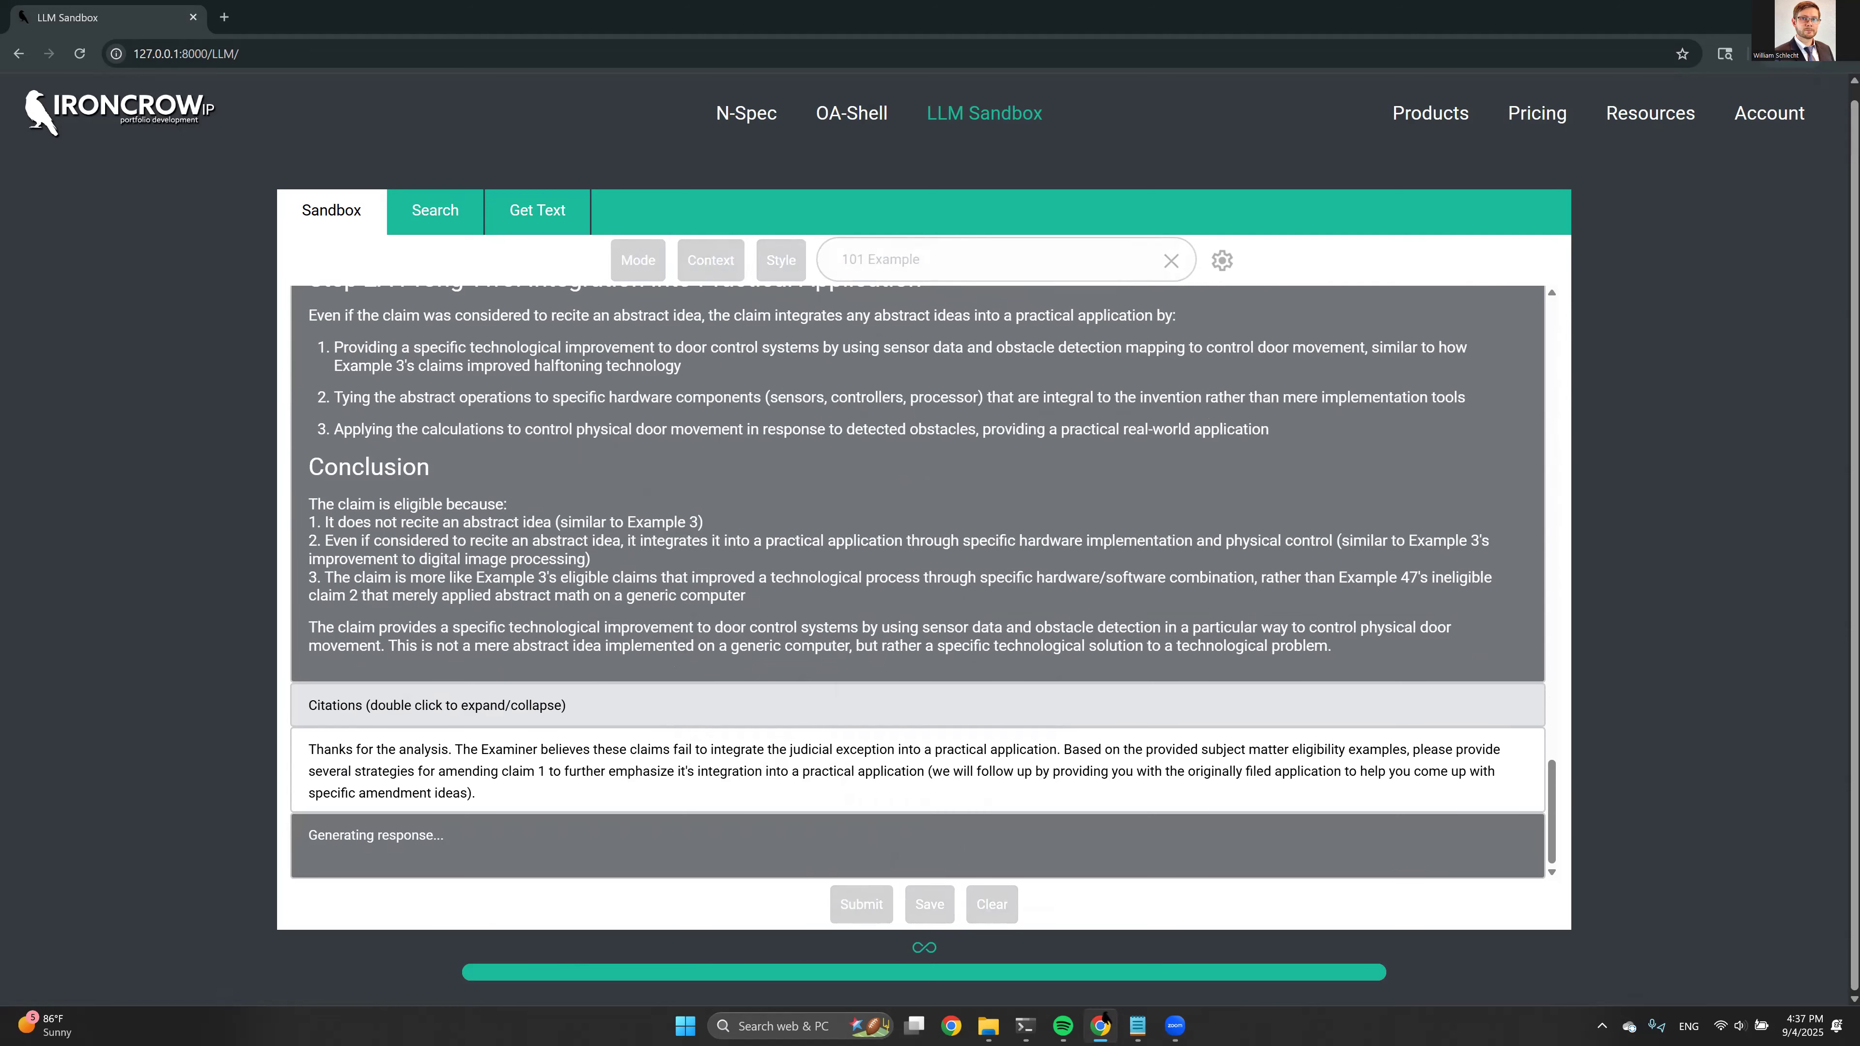
{"action": "key", "text": "alt+Tab"}
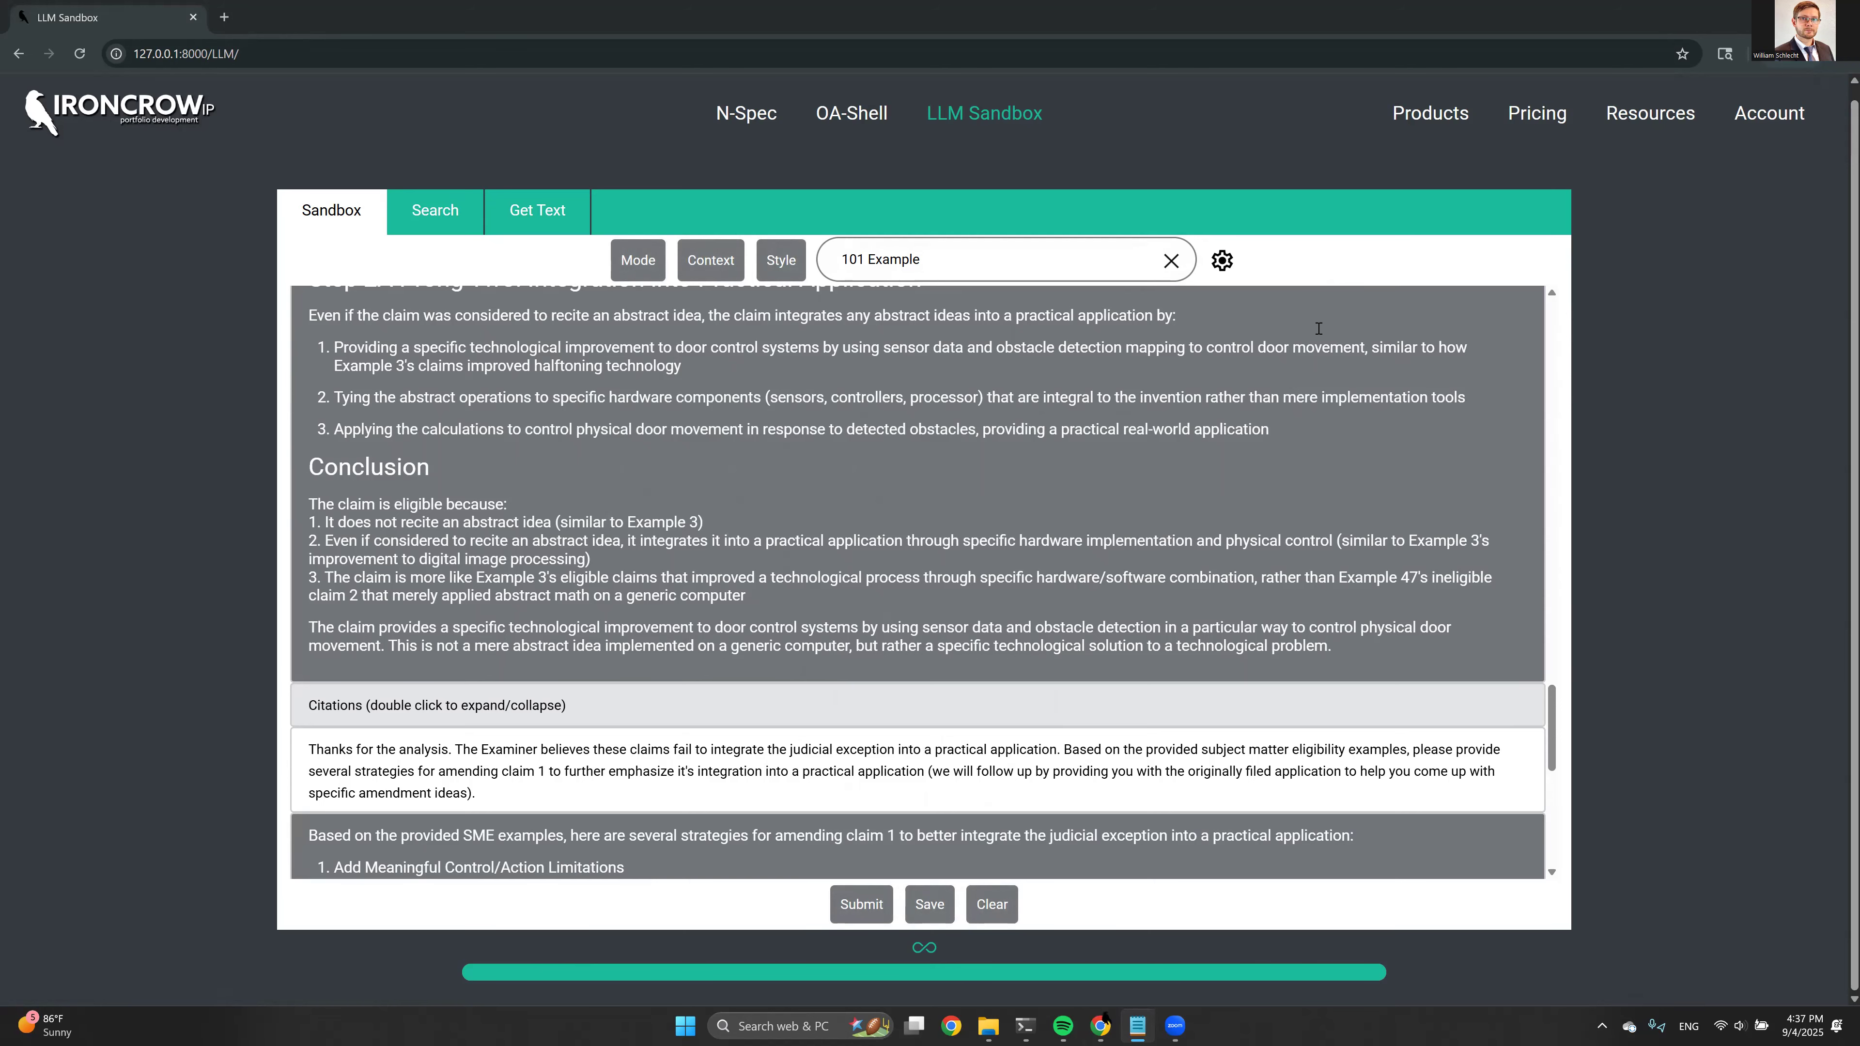
Examine the suggested strategies for amending claim 1, including the eligibility examples and claims cited for each
{"action": "scroll", "coordinate": [1043, 433], "scroll_direction": "down", "scroll_amount": 3}
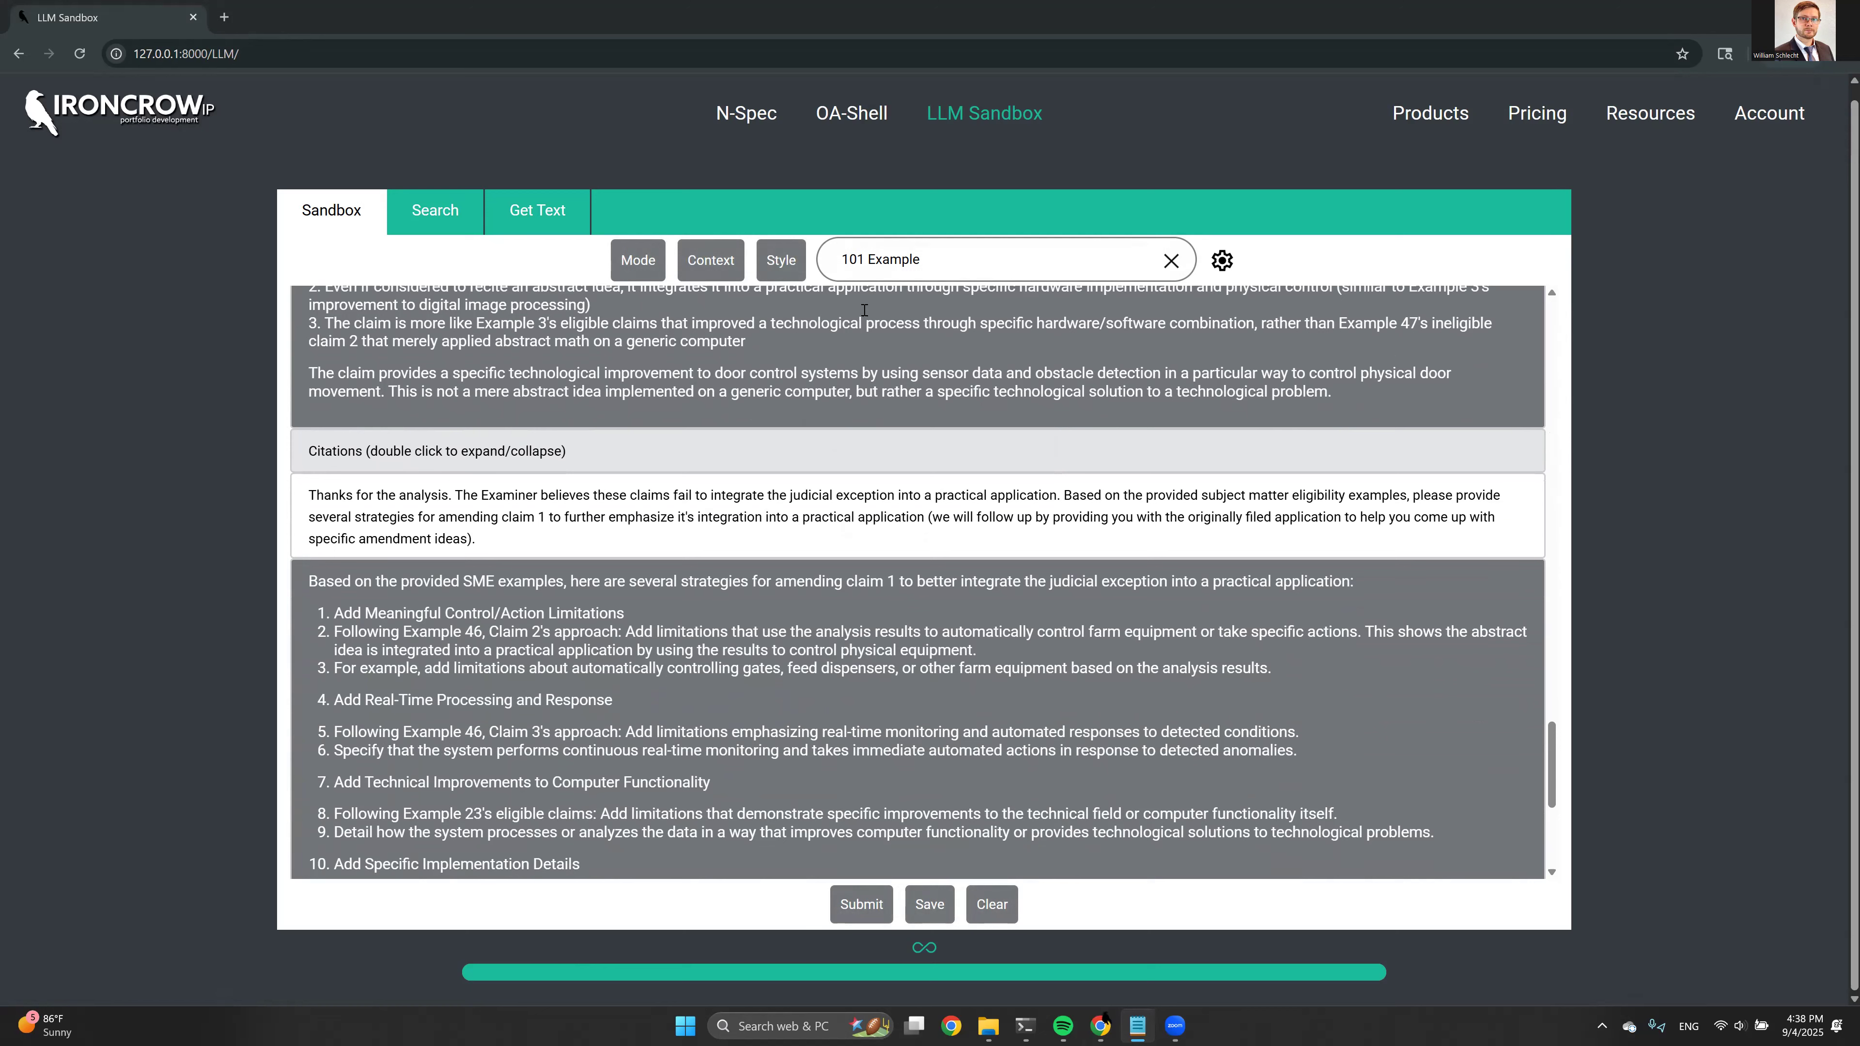
{"action": "scroll", "coordinate": [901, 398], "scroll_direction": "down", "scroll_amount": 1}
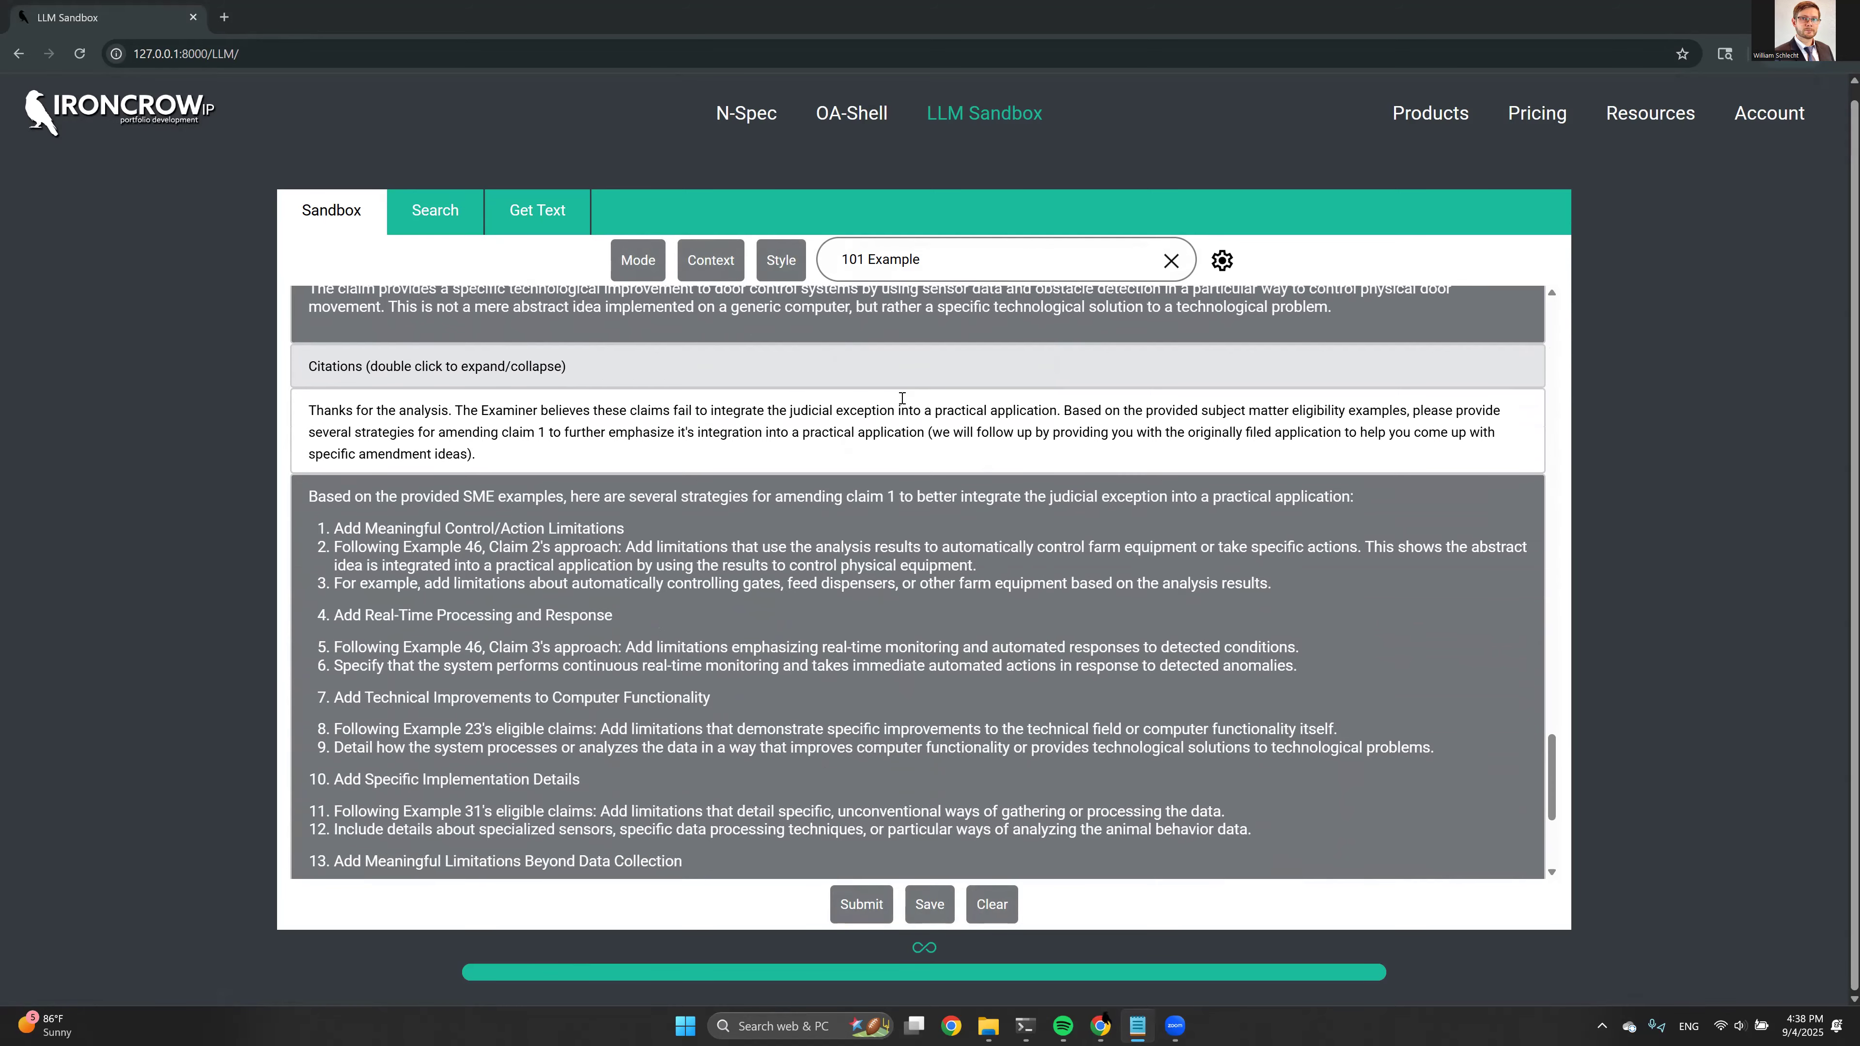
{"action": "scroll", "coordinate": [905, 430], "scroll_direction": "down", "scroll_amount": 1}
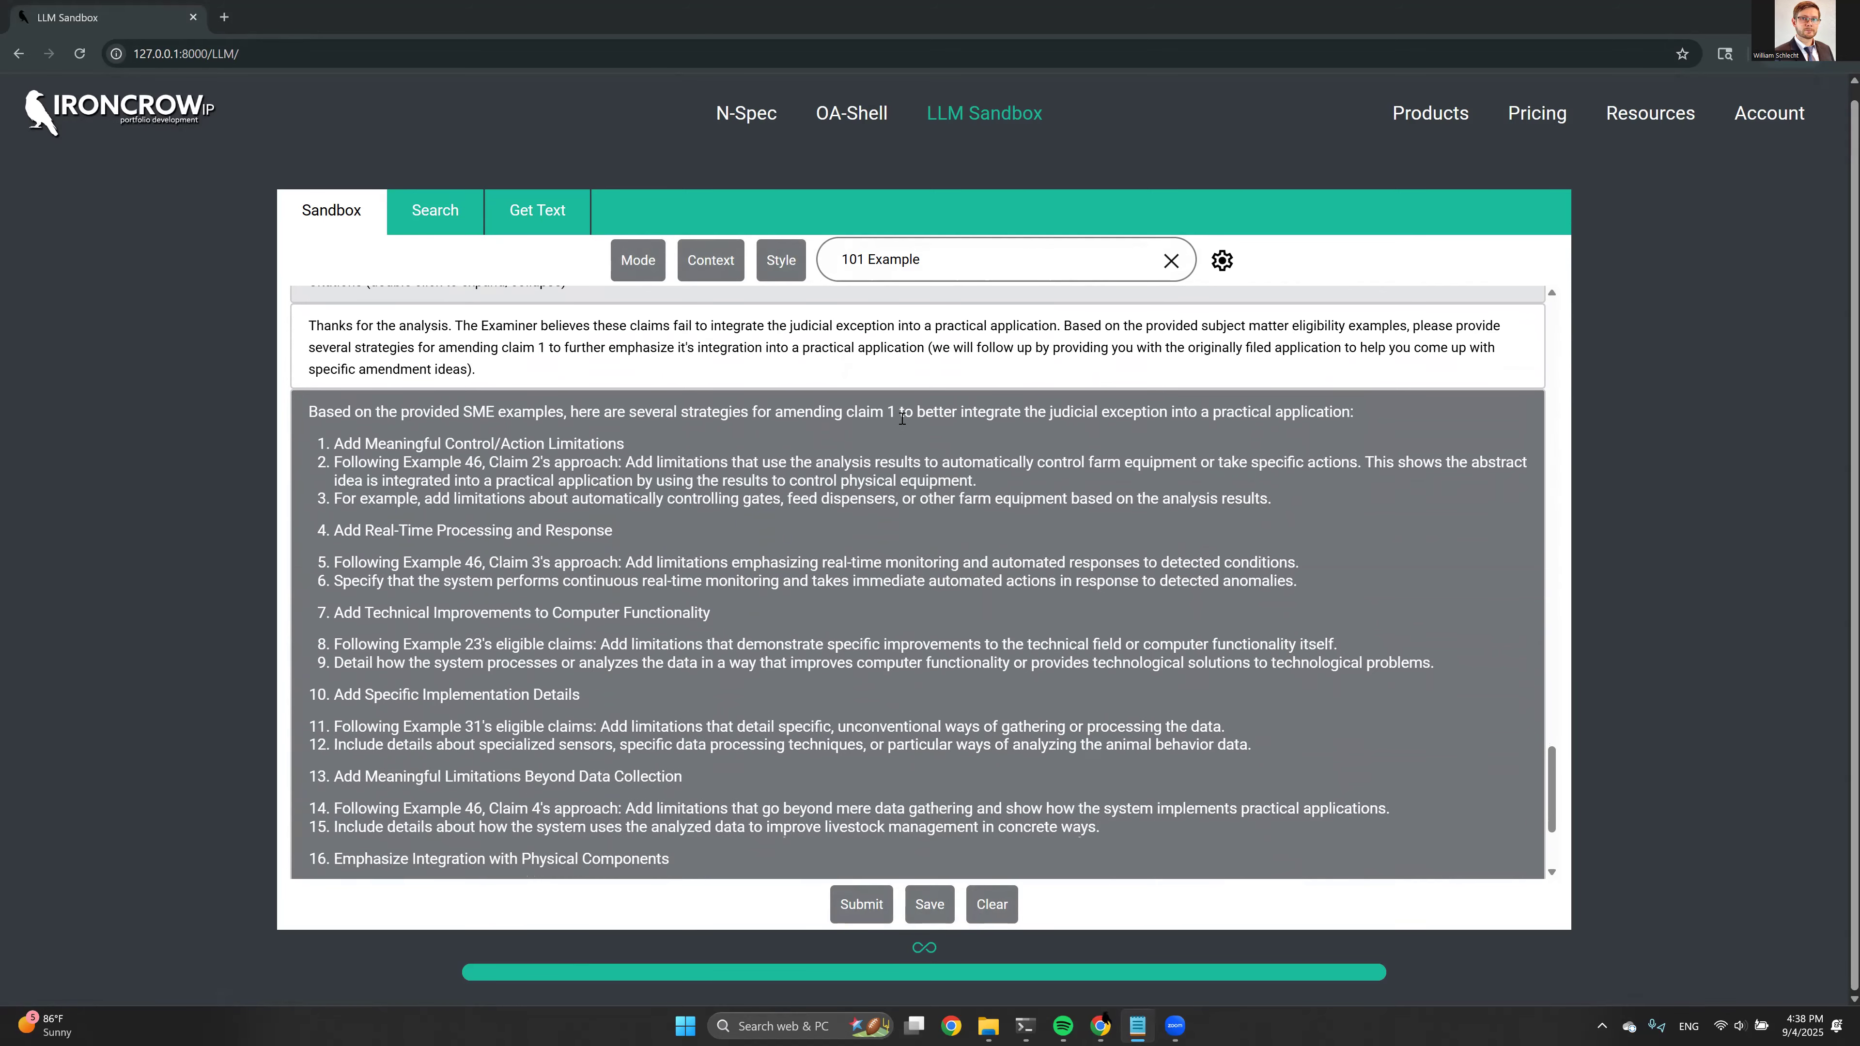
{"action": "scroll", "coordinate": [902, 419], "scroll_direction": "down", "scroll_amount": 1}
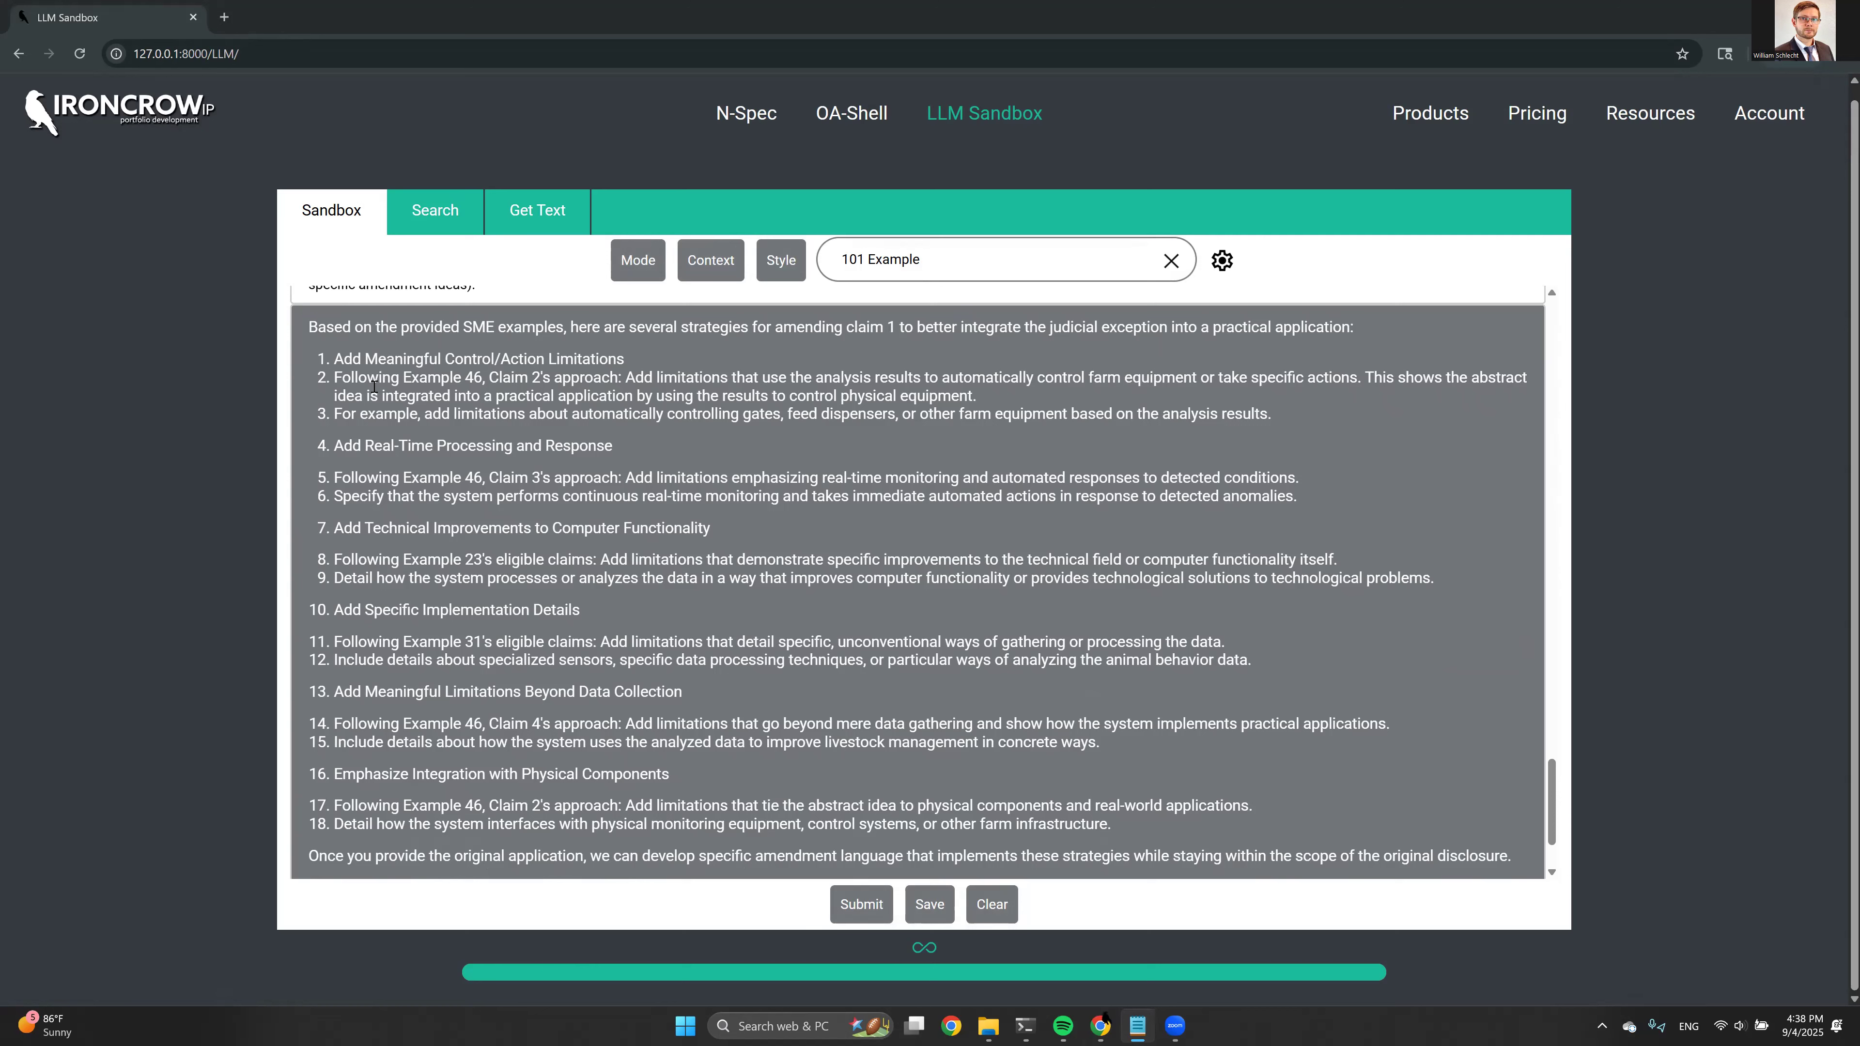
{"action": "left_click_drag", "start_coordinate": [453, 378], "coordinate": [486, 378]}
{"action": "scroll", "coordinate": [448, 446], "scroll_direction": "down", "scroll_amount": 2}
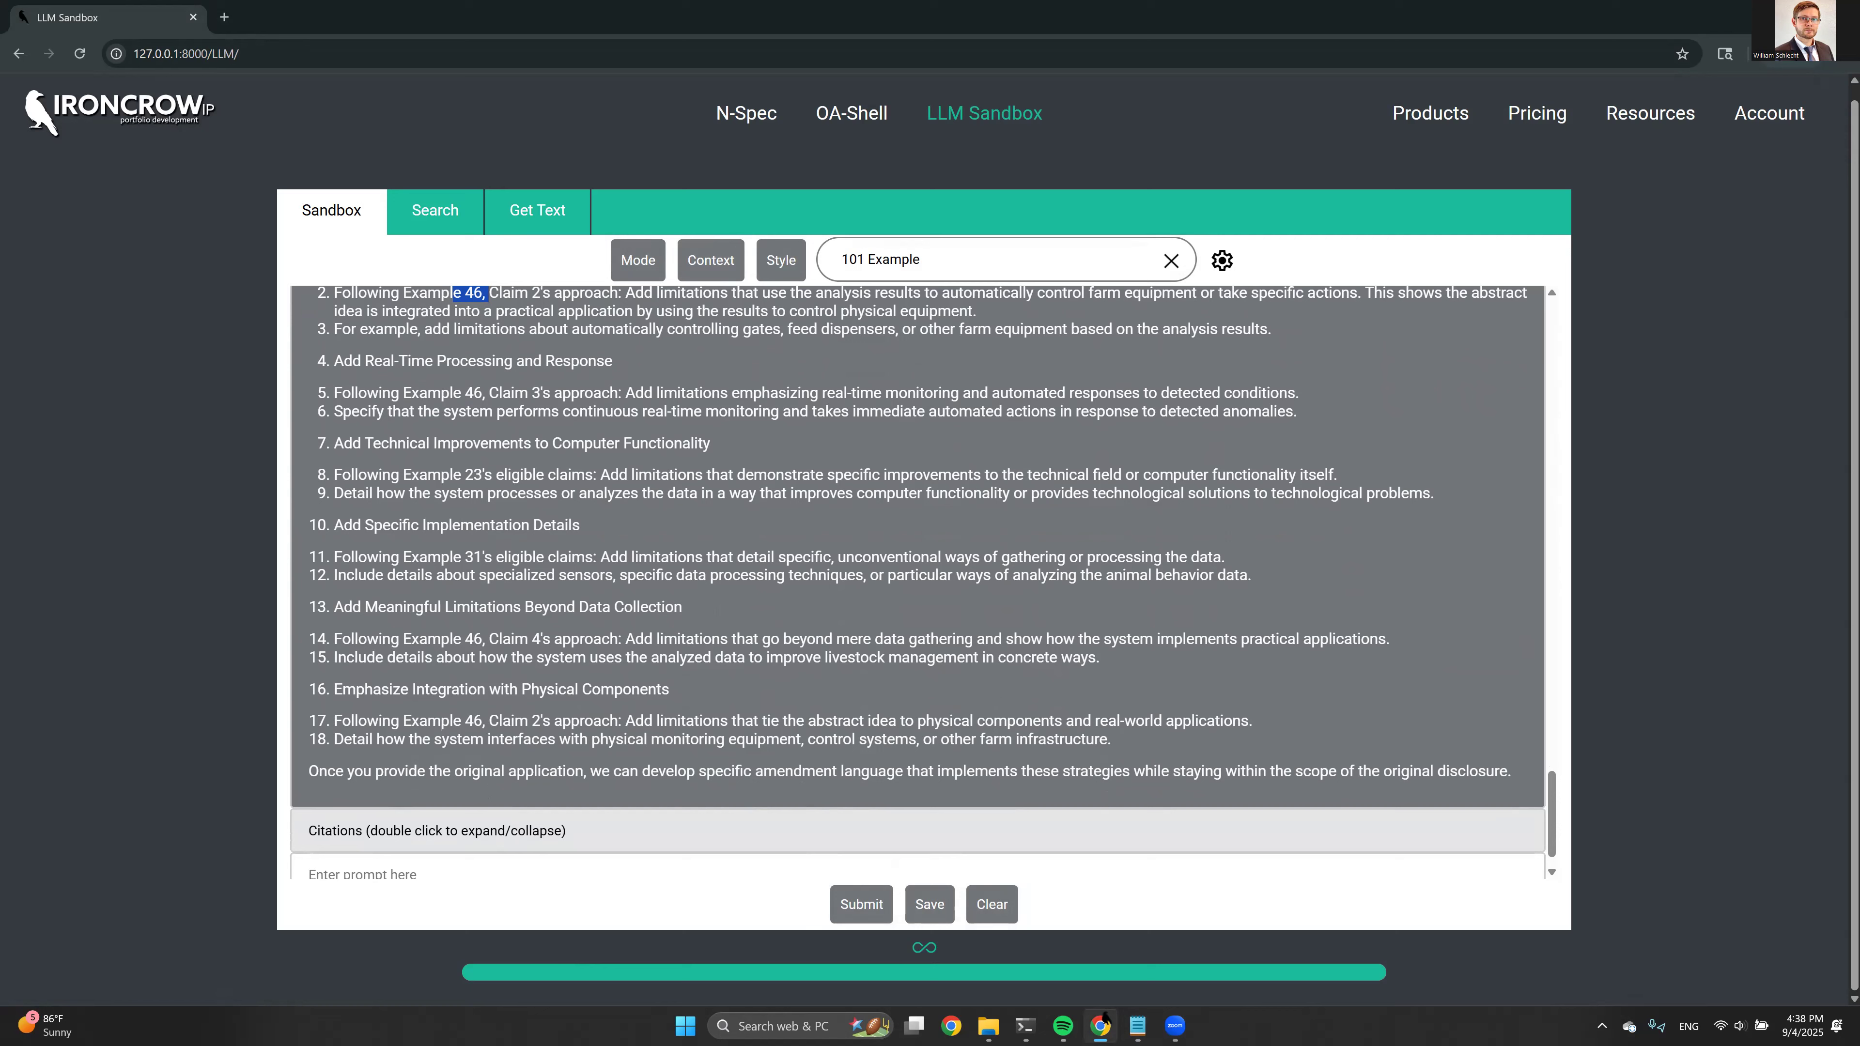
Enter a prompt requesting an amendment that considers the Examiner's suggestion and best overcomes the 101 rejection while maintaining reasonably broad claim scope
{"action": "key", "text": "alt+Tab"}
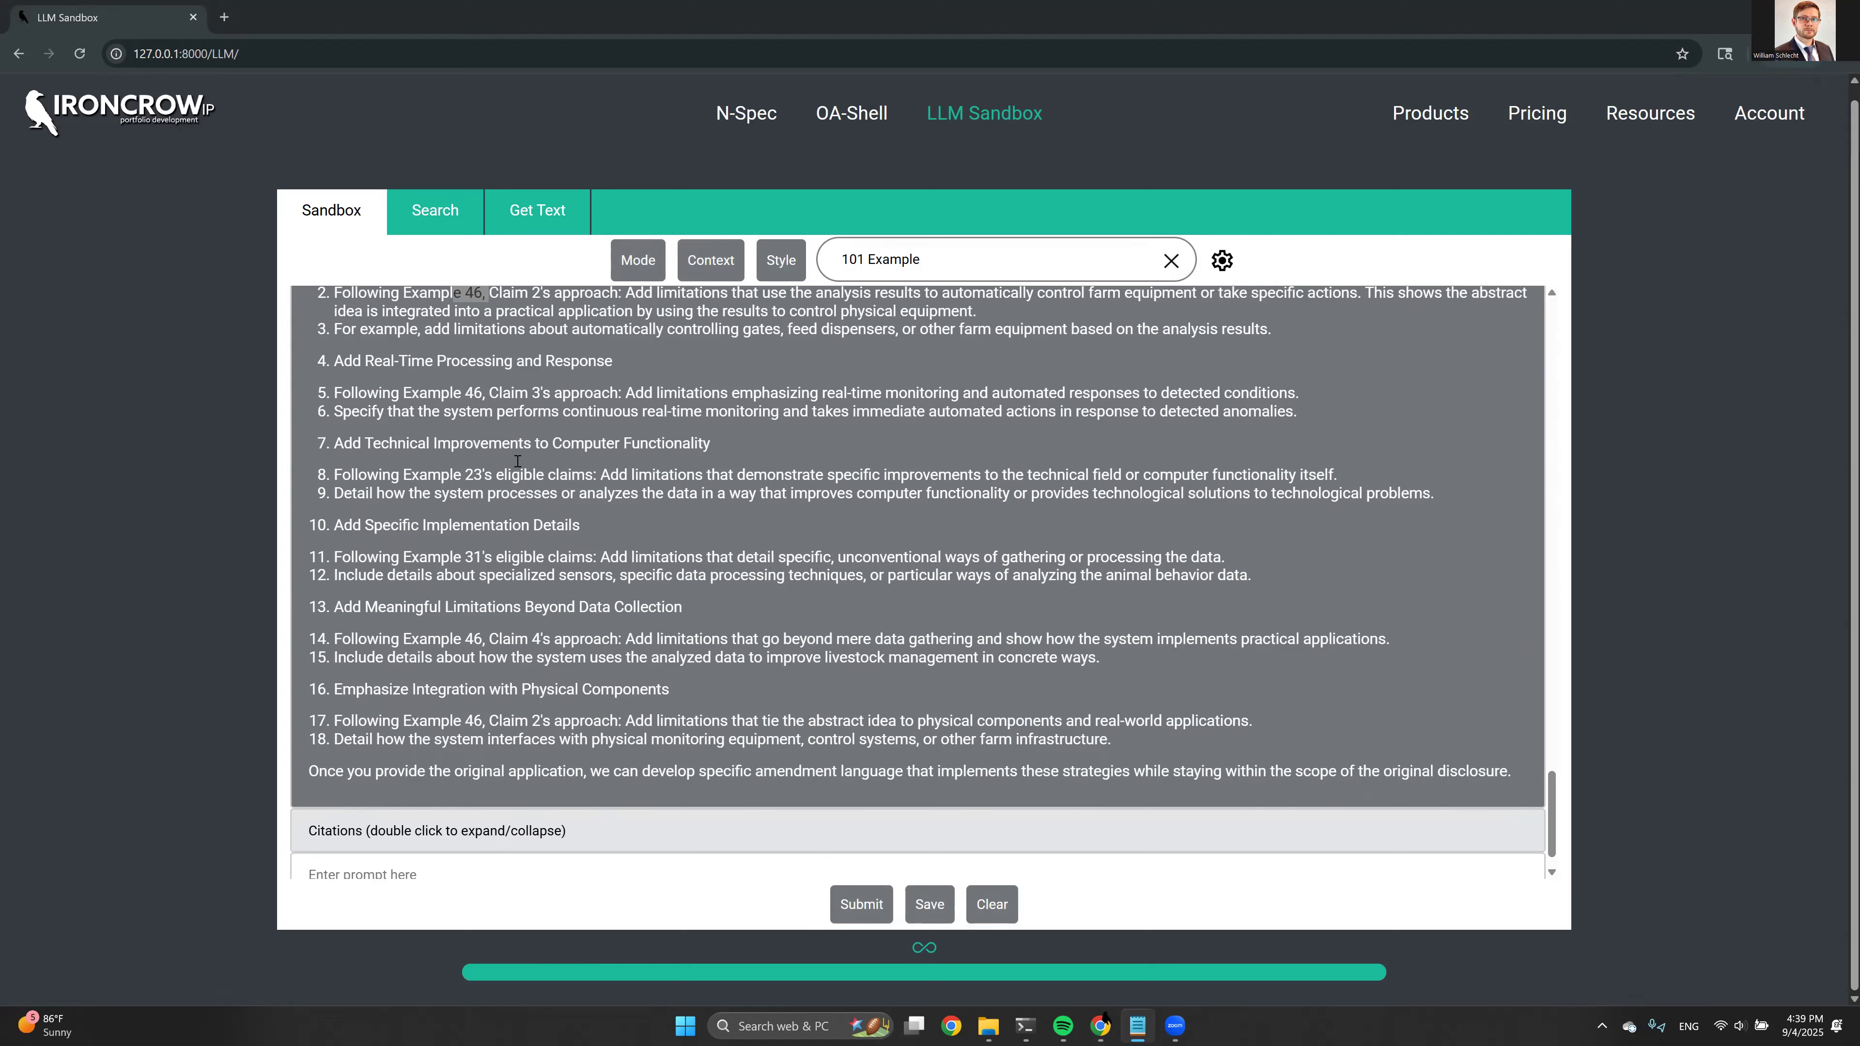
{"action": "scroll", "coordinate": [508, 596], "scroll_direction": "down", "scroll_amount": 1}
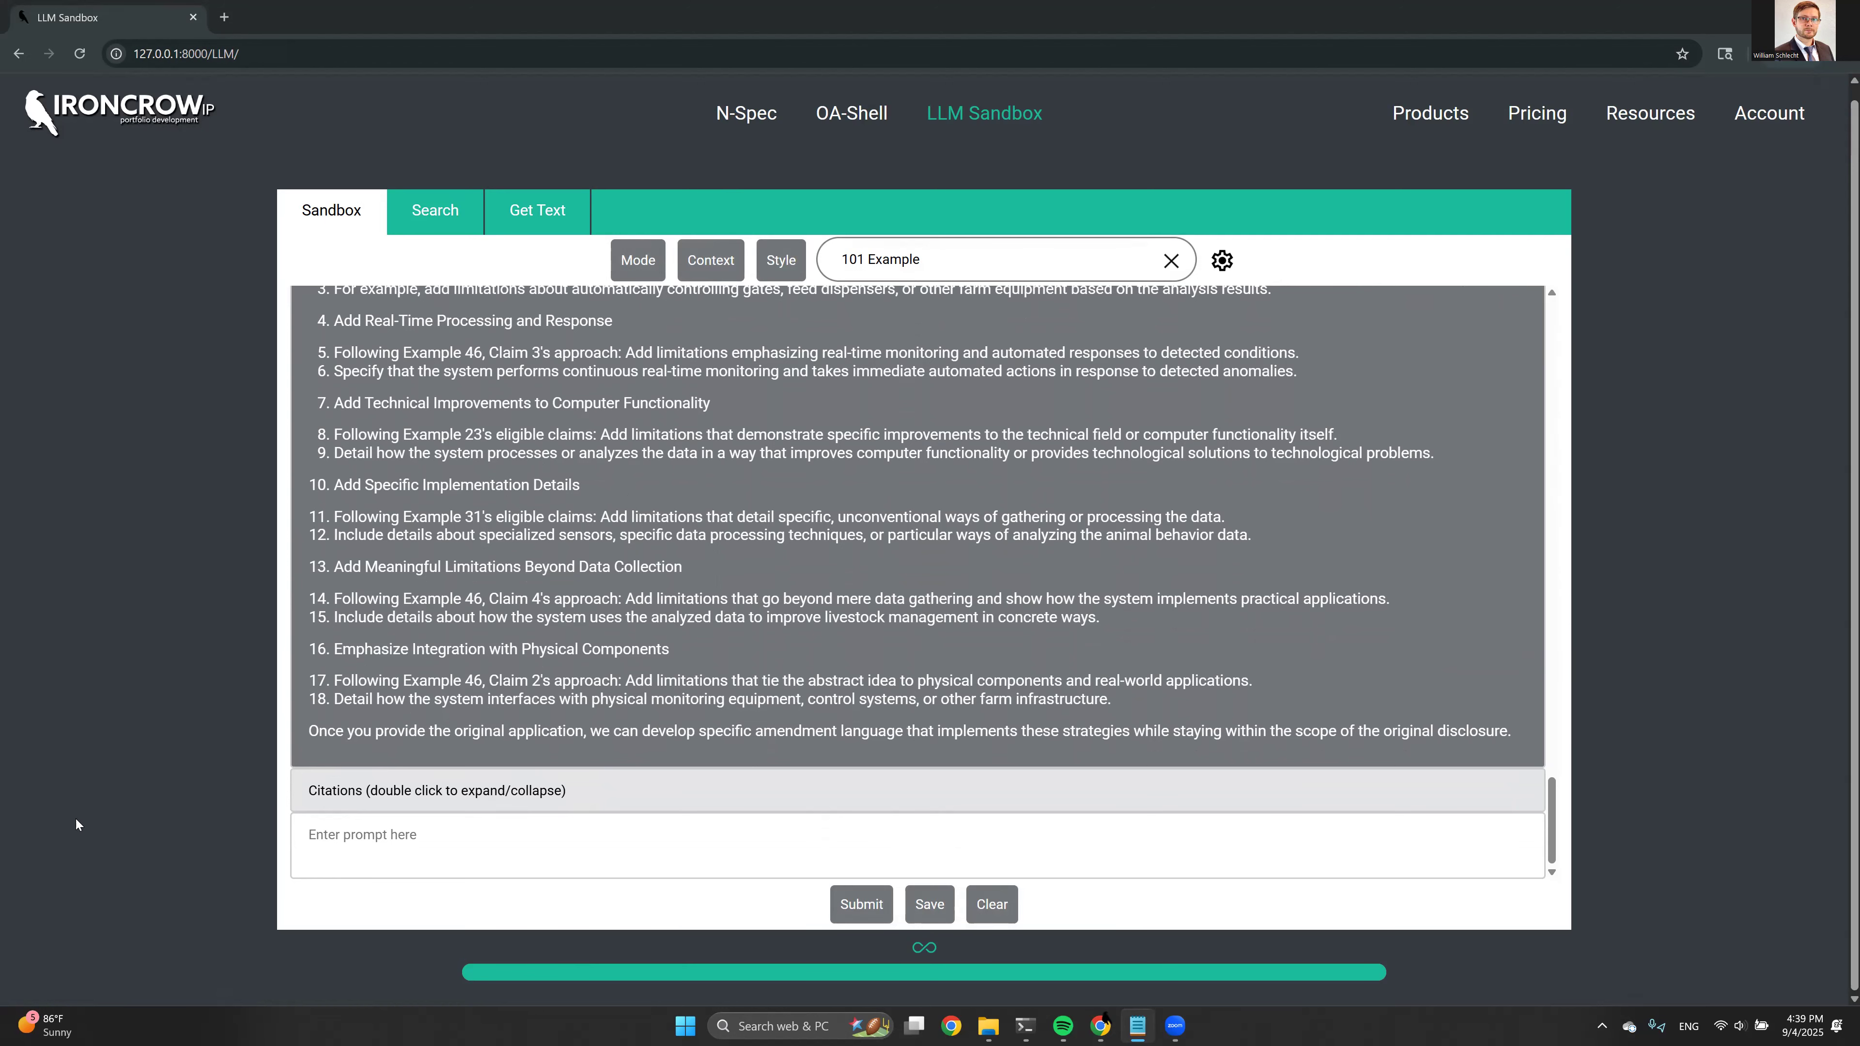
{"action": "left_click", "coordinate": [348, 849]}
{"action": "type", "text": "Please also take into account the Examiner's amendment suggestion (you mentioned this above), and based on this and your own judgement, suggest an amendment which has the best chance of overcoming the 101 rejection while maintaining reasonably broad claim scope."}
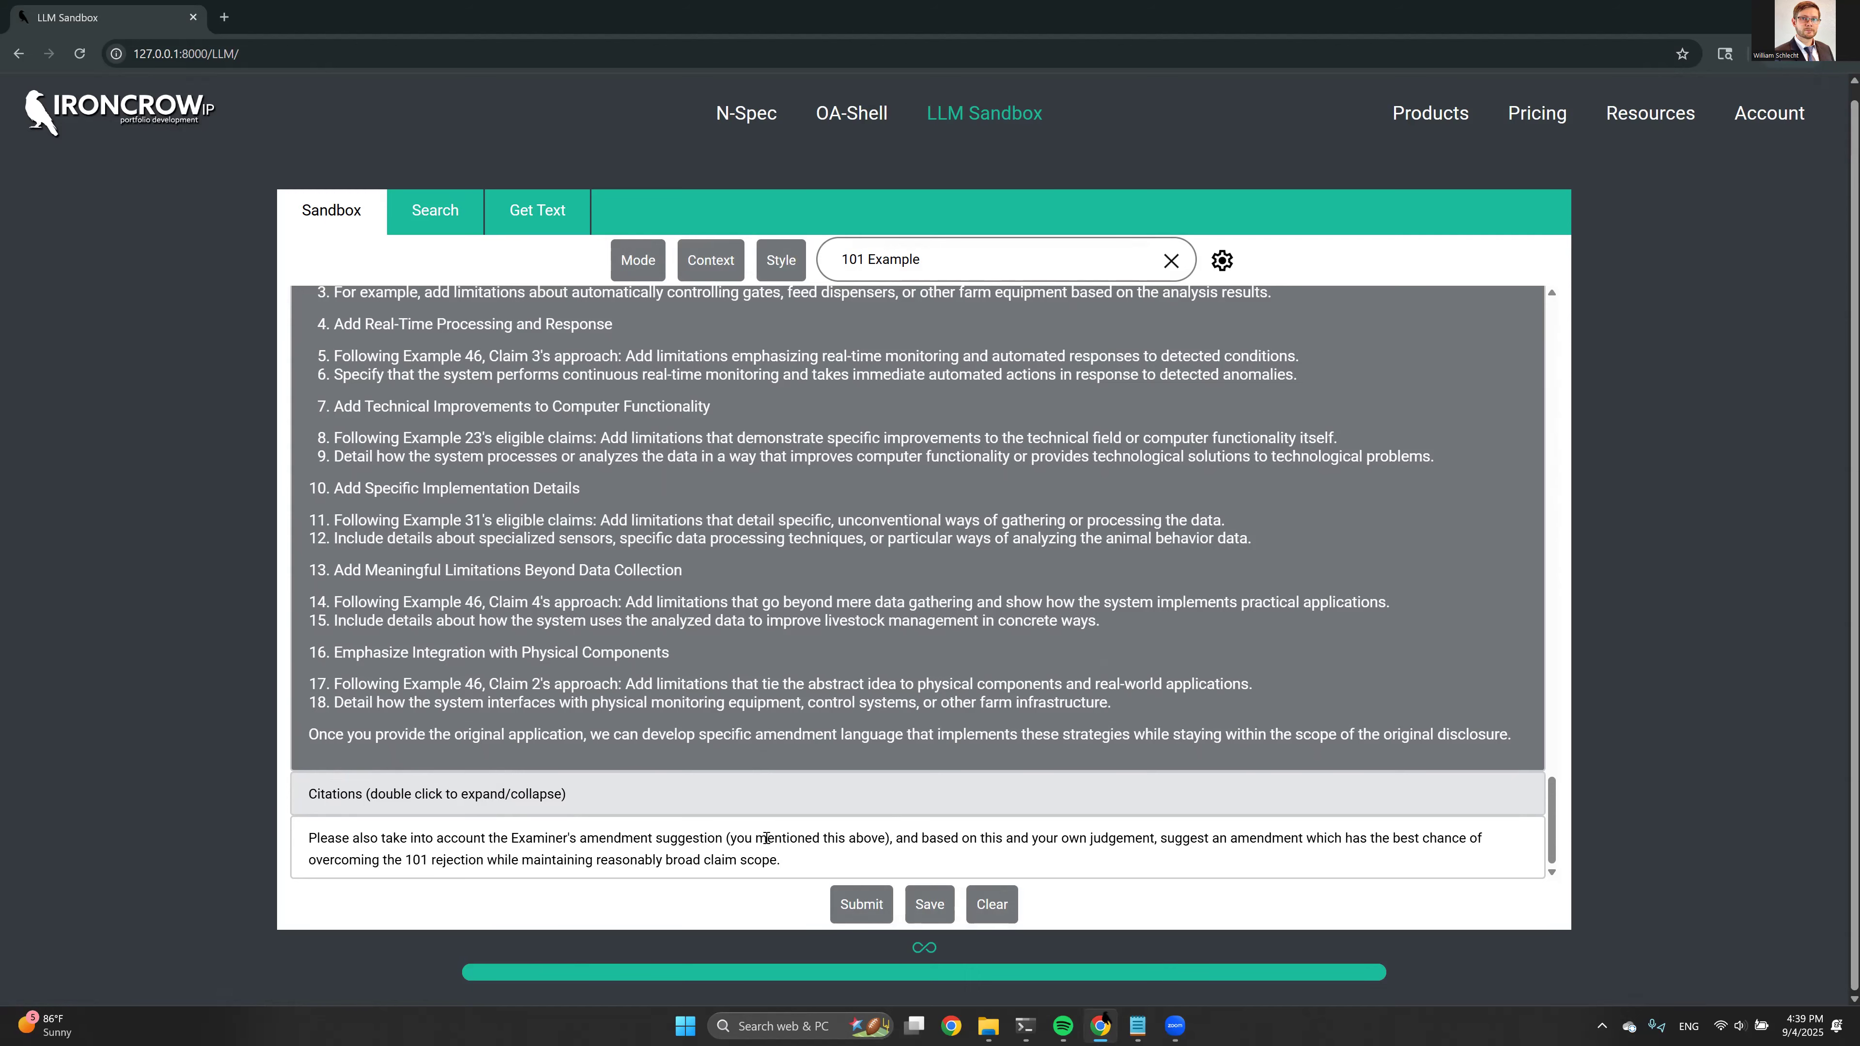
Find the Examiner's amendment suggestion in the 35 USC 101 Rejection summary and return to the unsent prompt
{"action": "scroll", "coordinate": [768, 765], "scroll_direction": "up", "scroll_amount": 10}
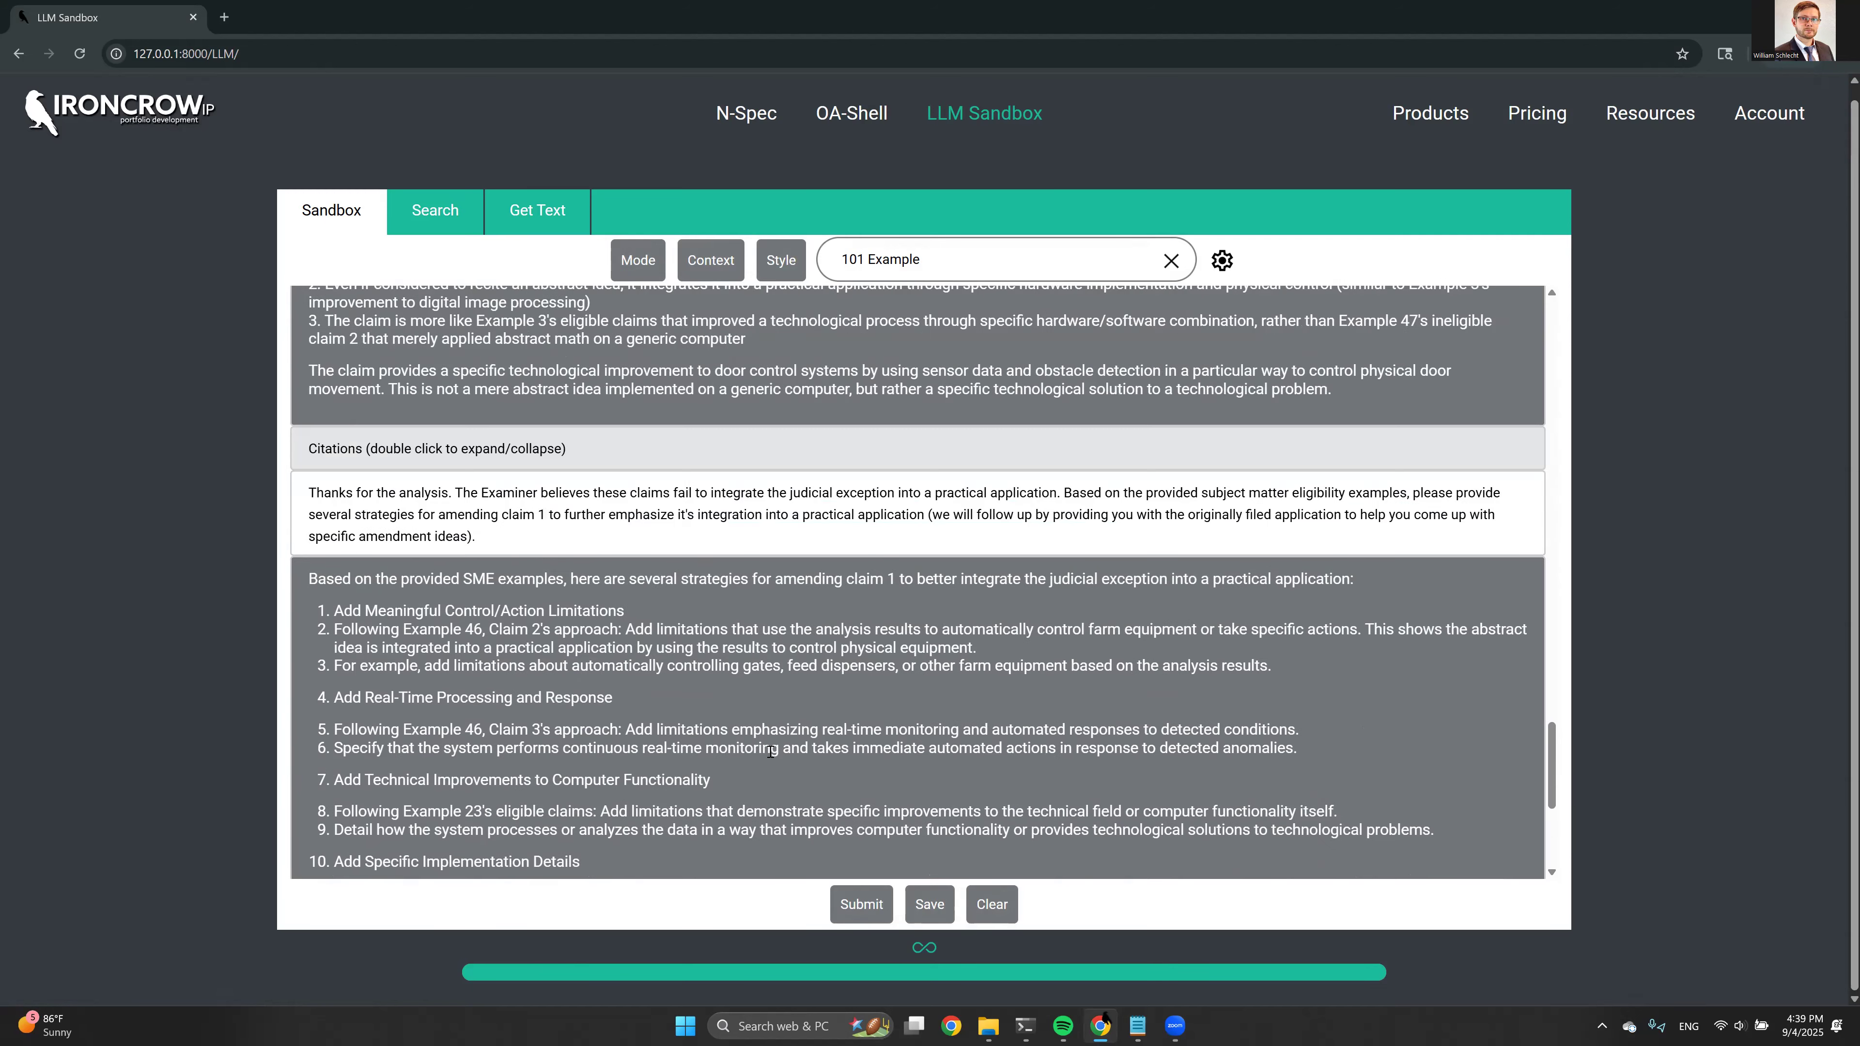
{"action": "scroll", "coordinate": [713, 655], "scroll_direction": "up", "scroll_amount": 10}
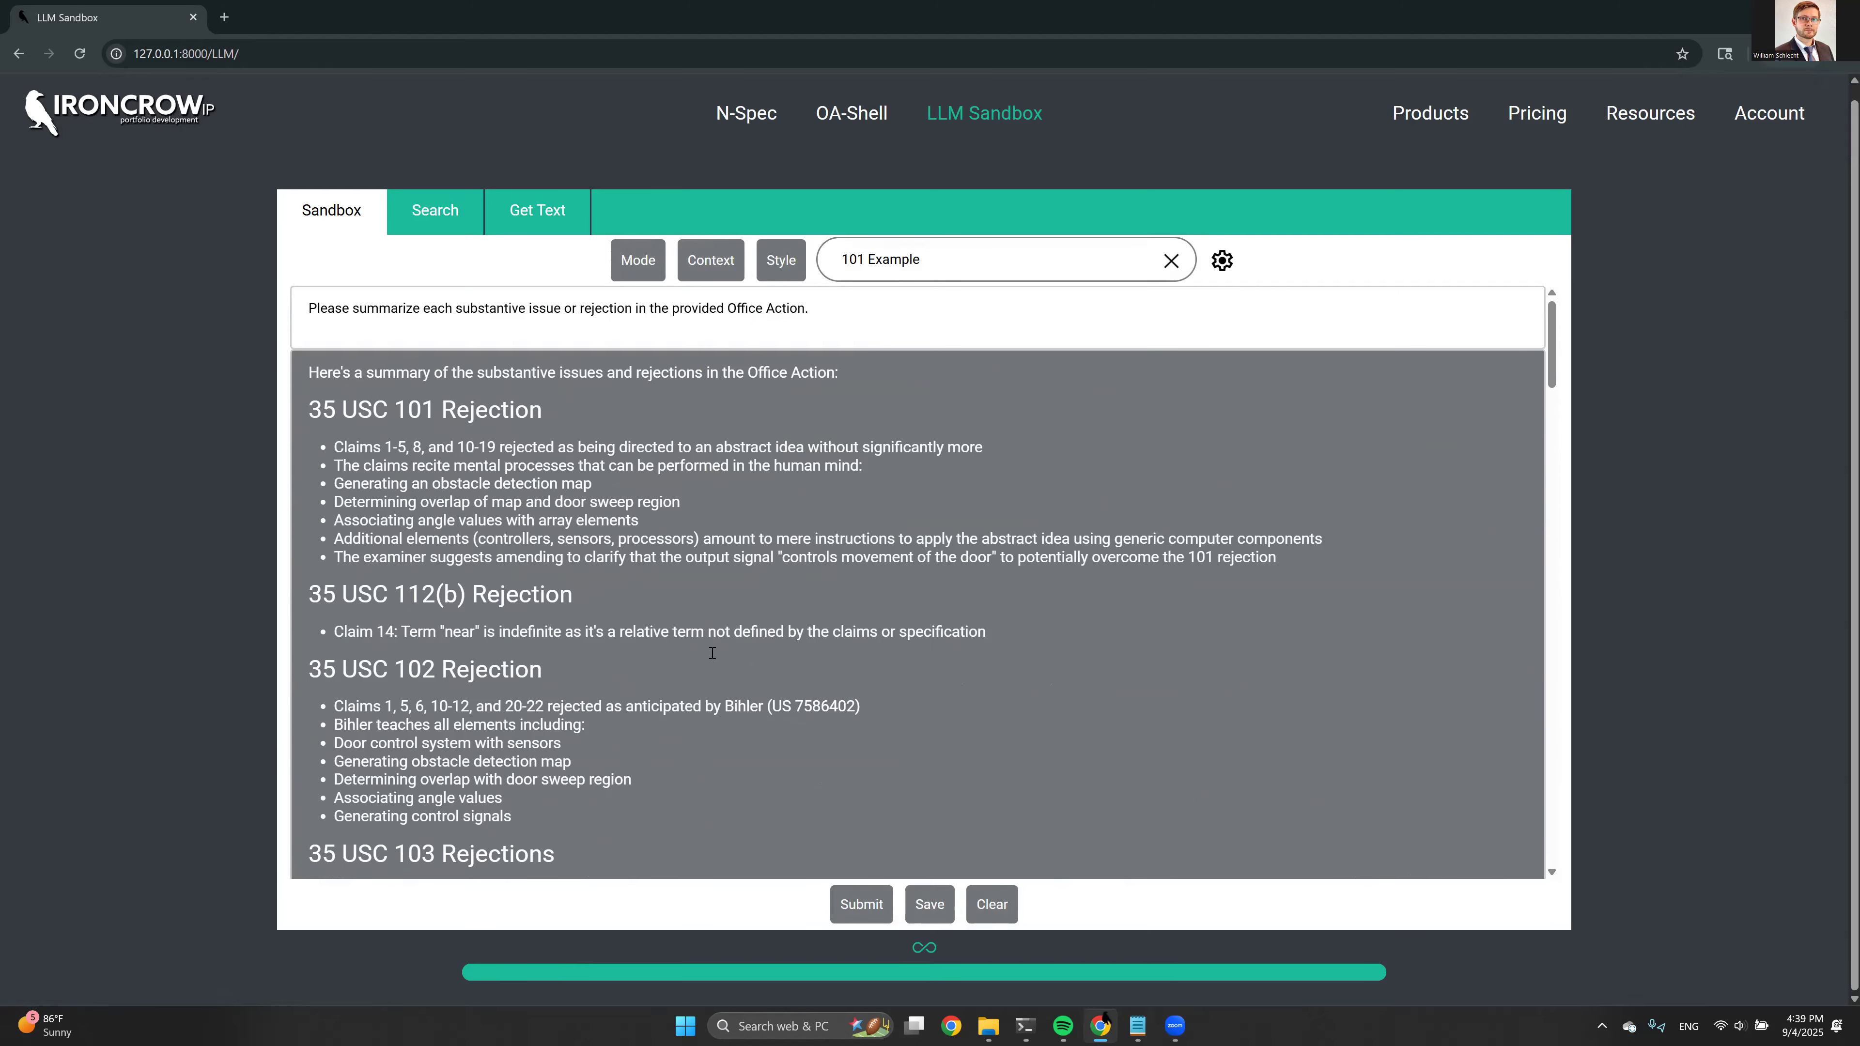
{"action": "left_click_drag", "start_coordinate": [345, 562], "coordinate": [1268, 558]}
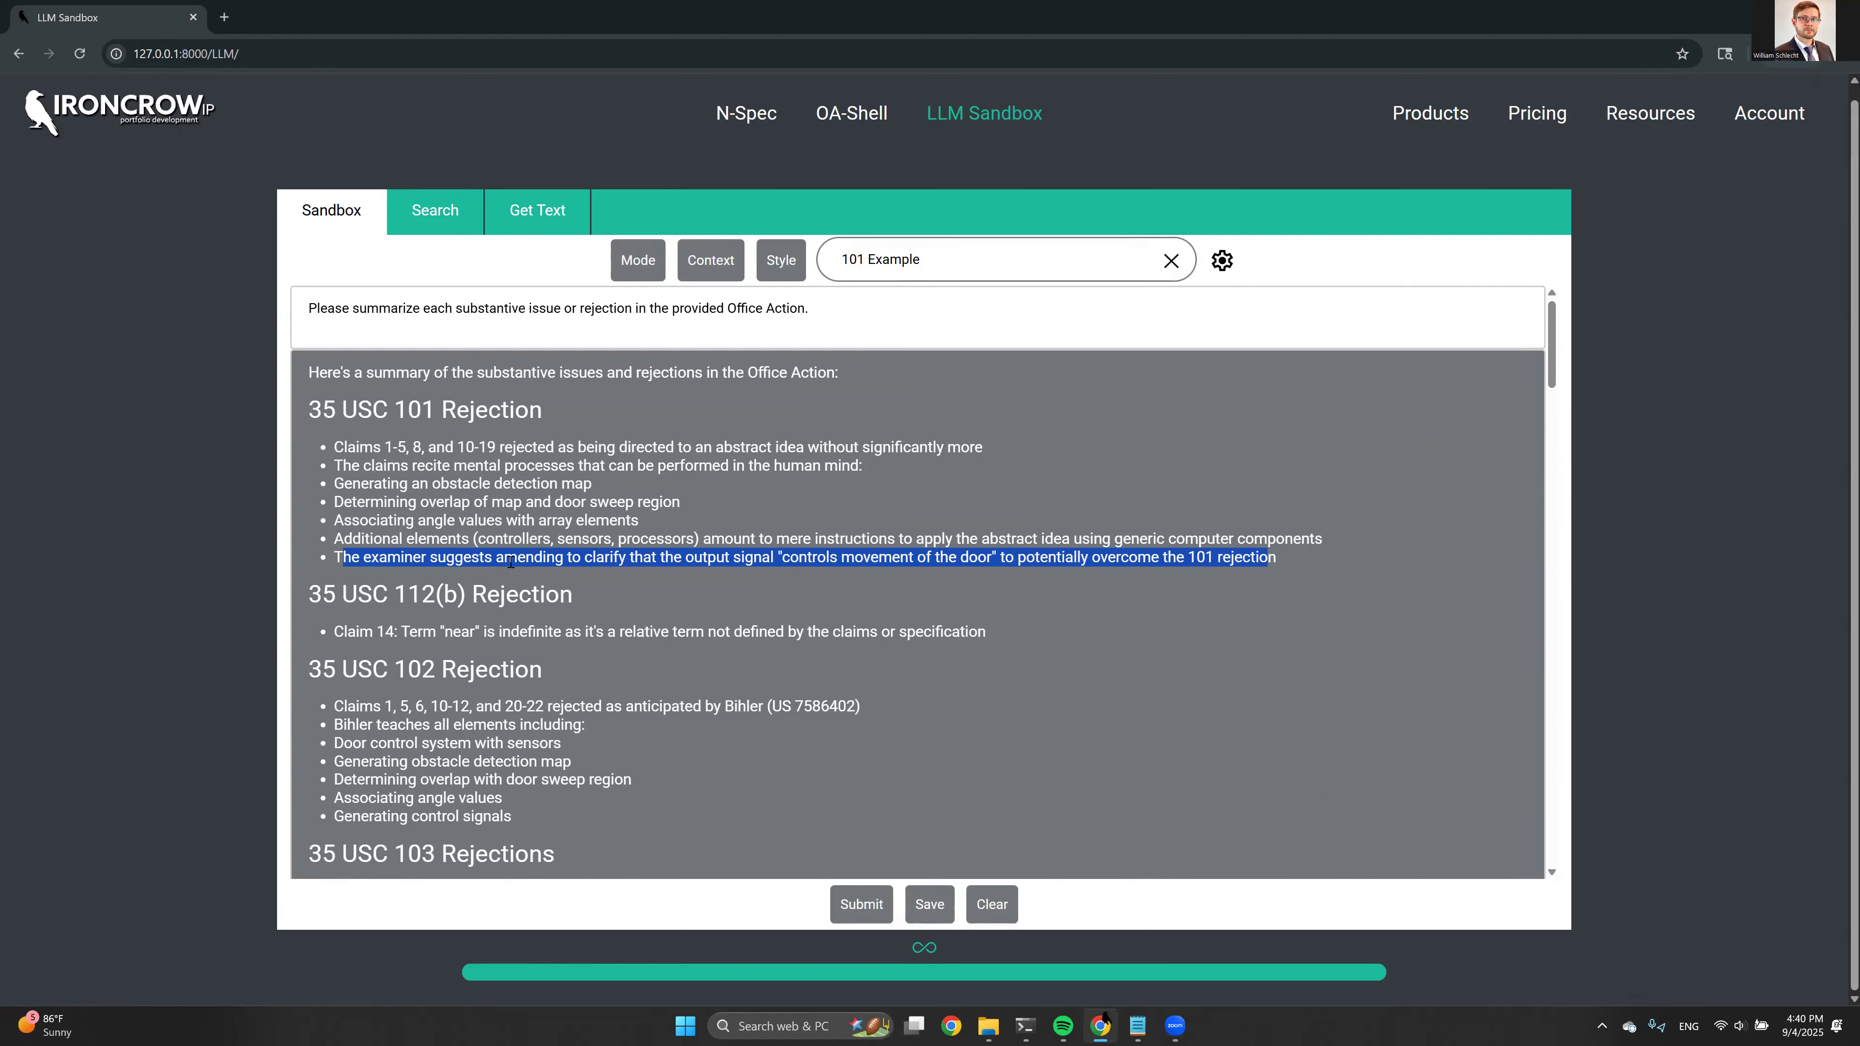
{"action": "scroll", "coordinate": [511, 566], "scroll_direction": "down", "scroll_amount": 15}
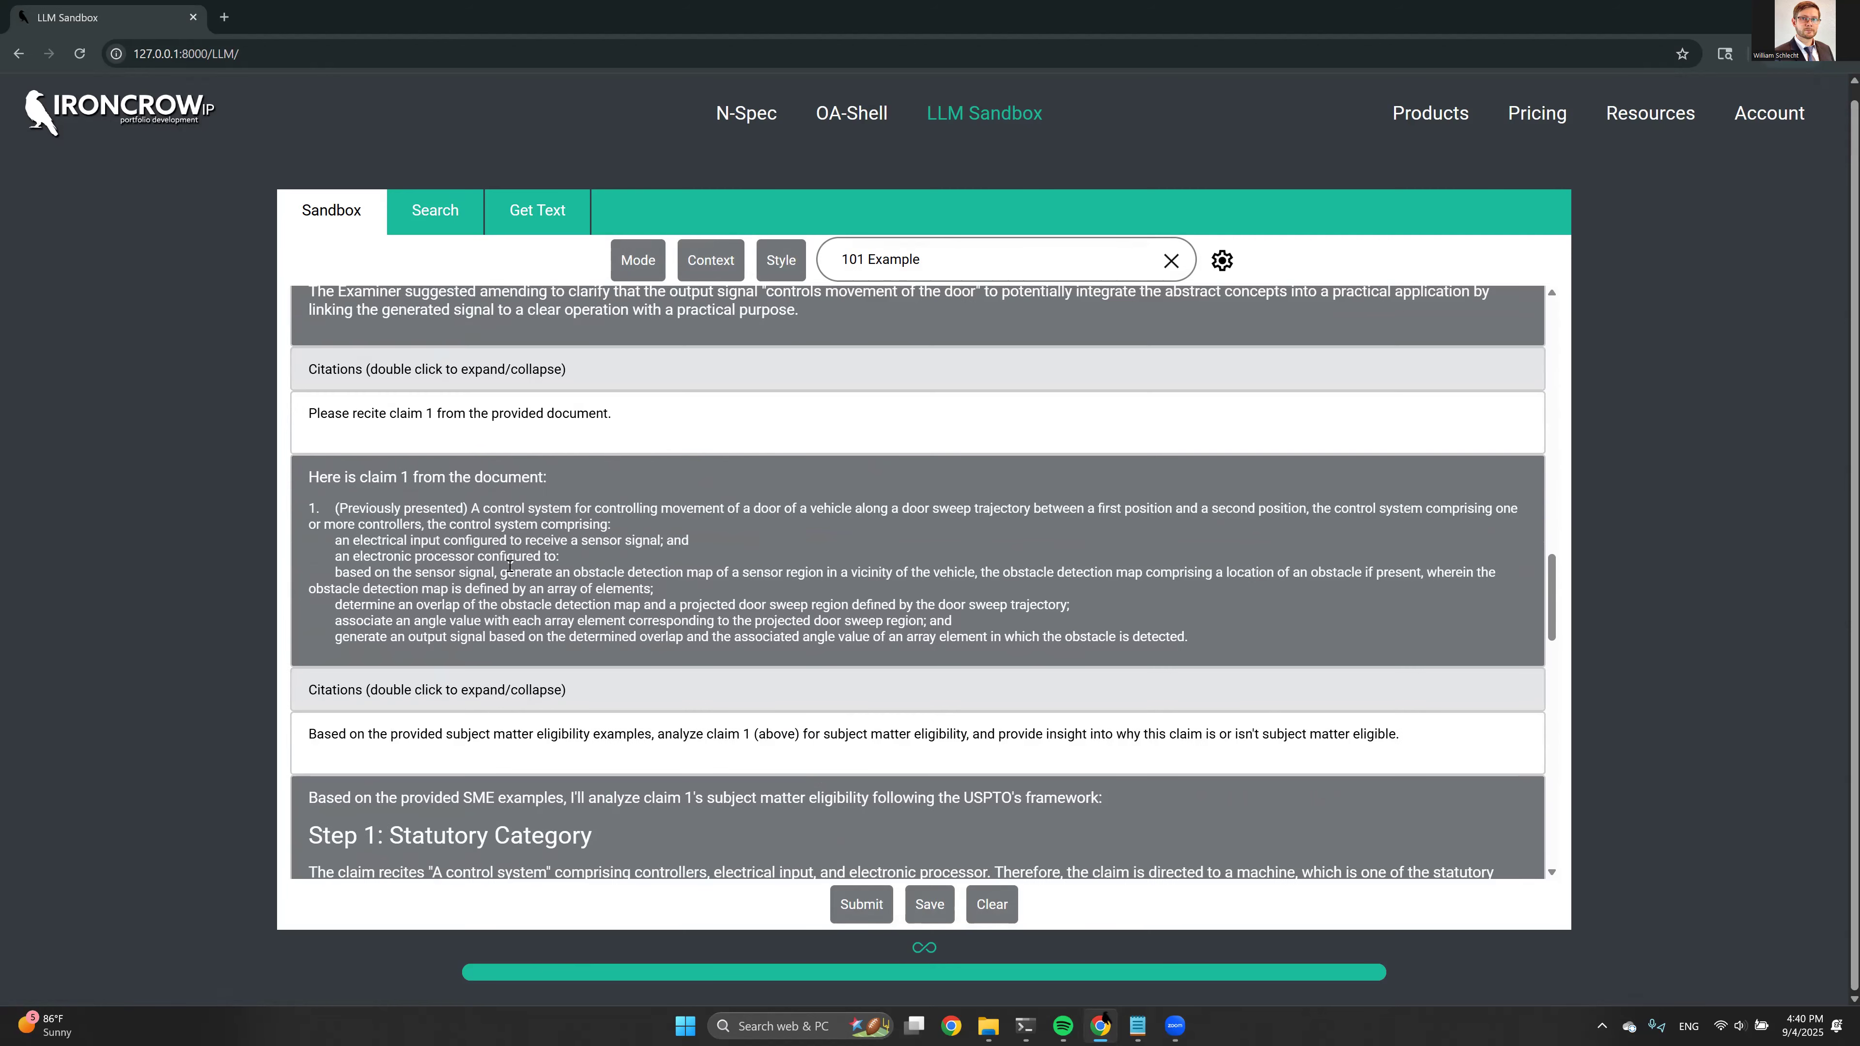
{"action": "scroll", "coordinate": [501, 641], "scroll_direction": "down", "scroll_amount": 15}
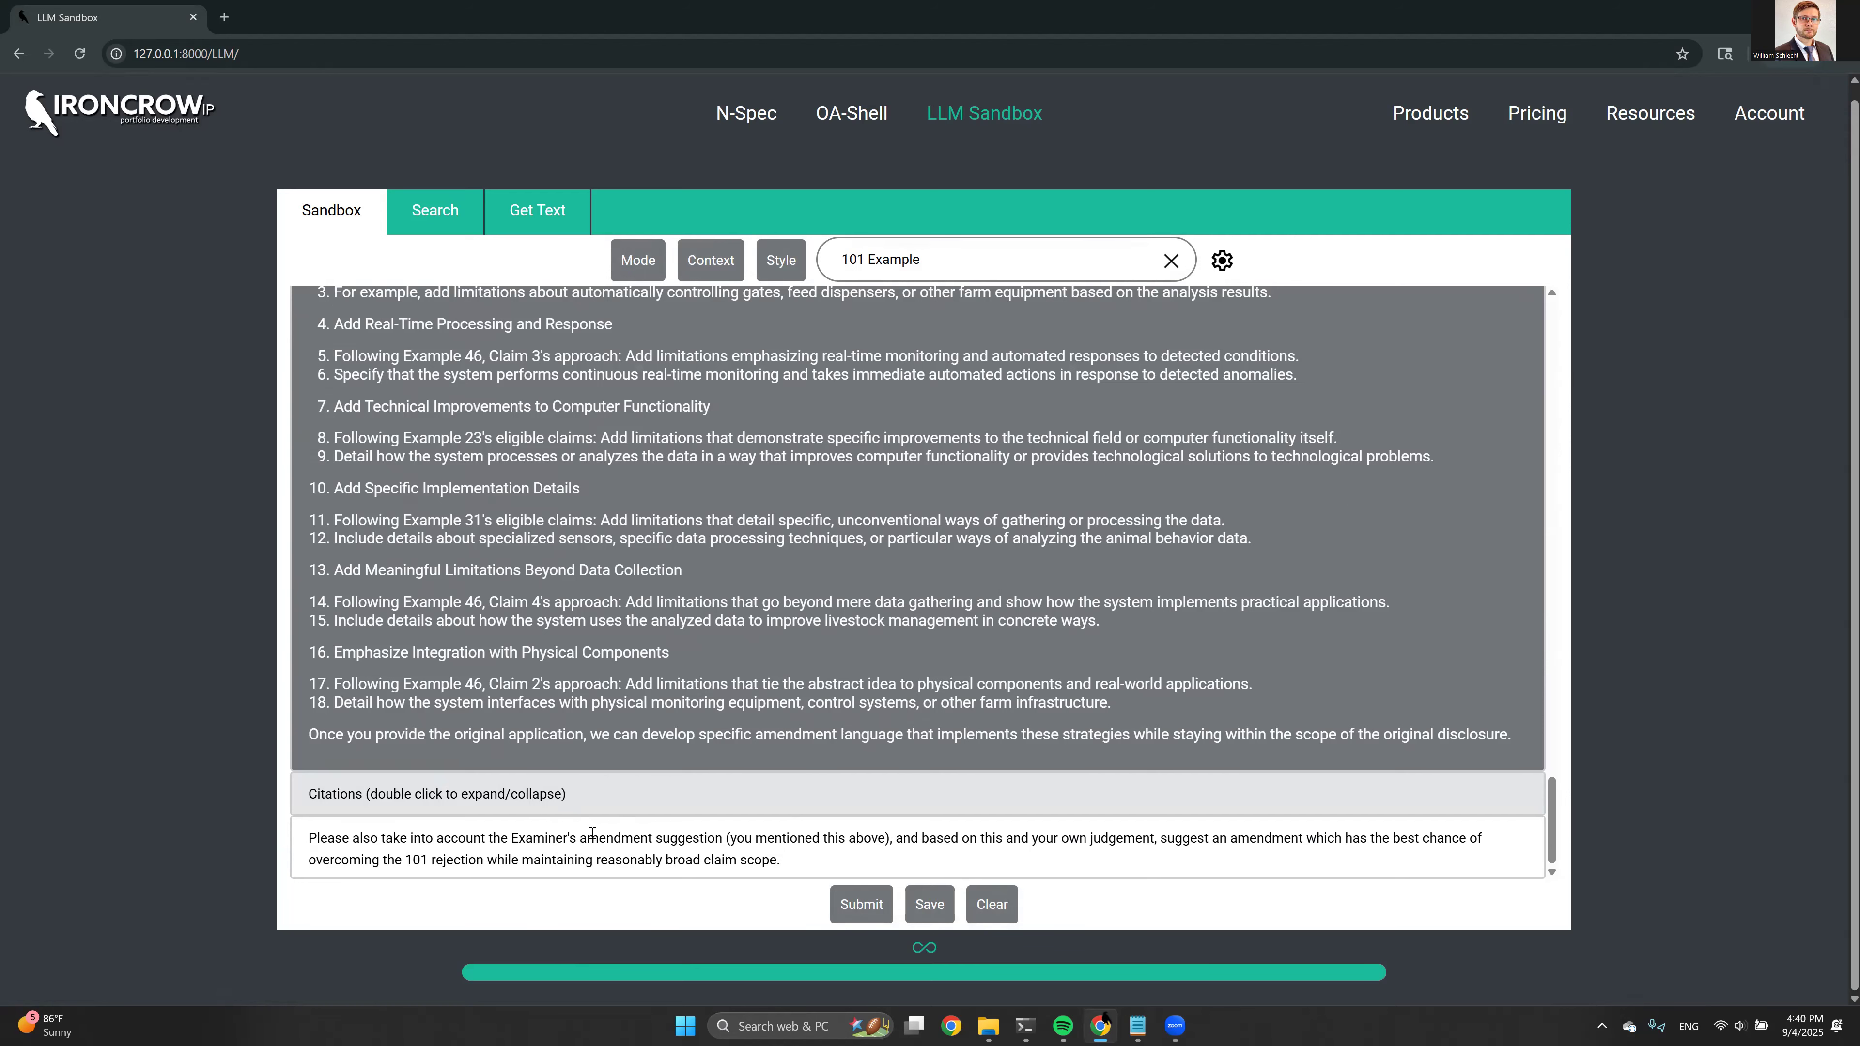
Select USPTO Office Action and OA response draft.docx as context files and submit the amendment prompt
{"action": "left_click", "coordinate": [736, 276]}
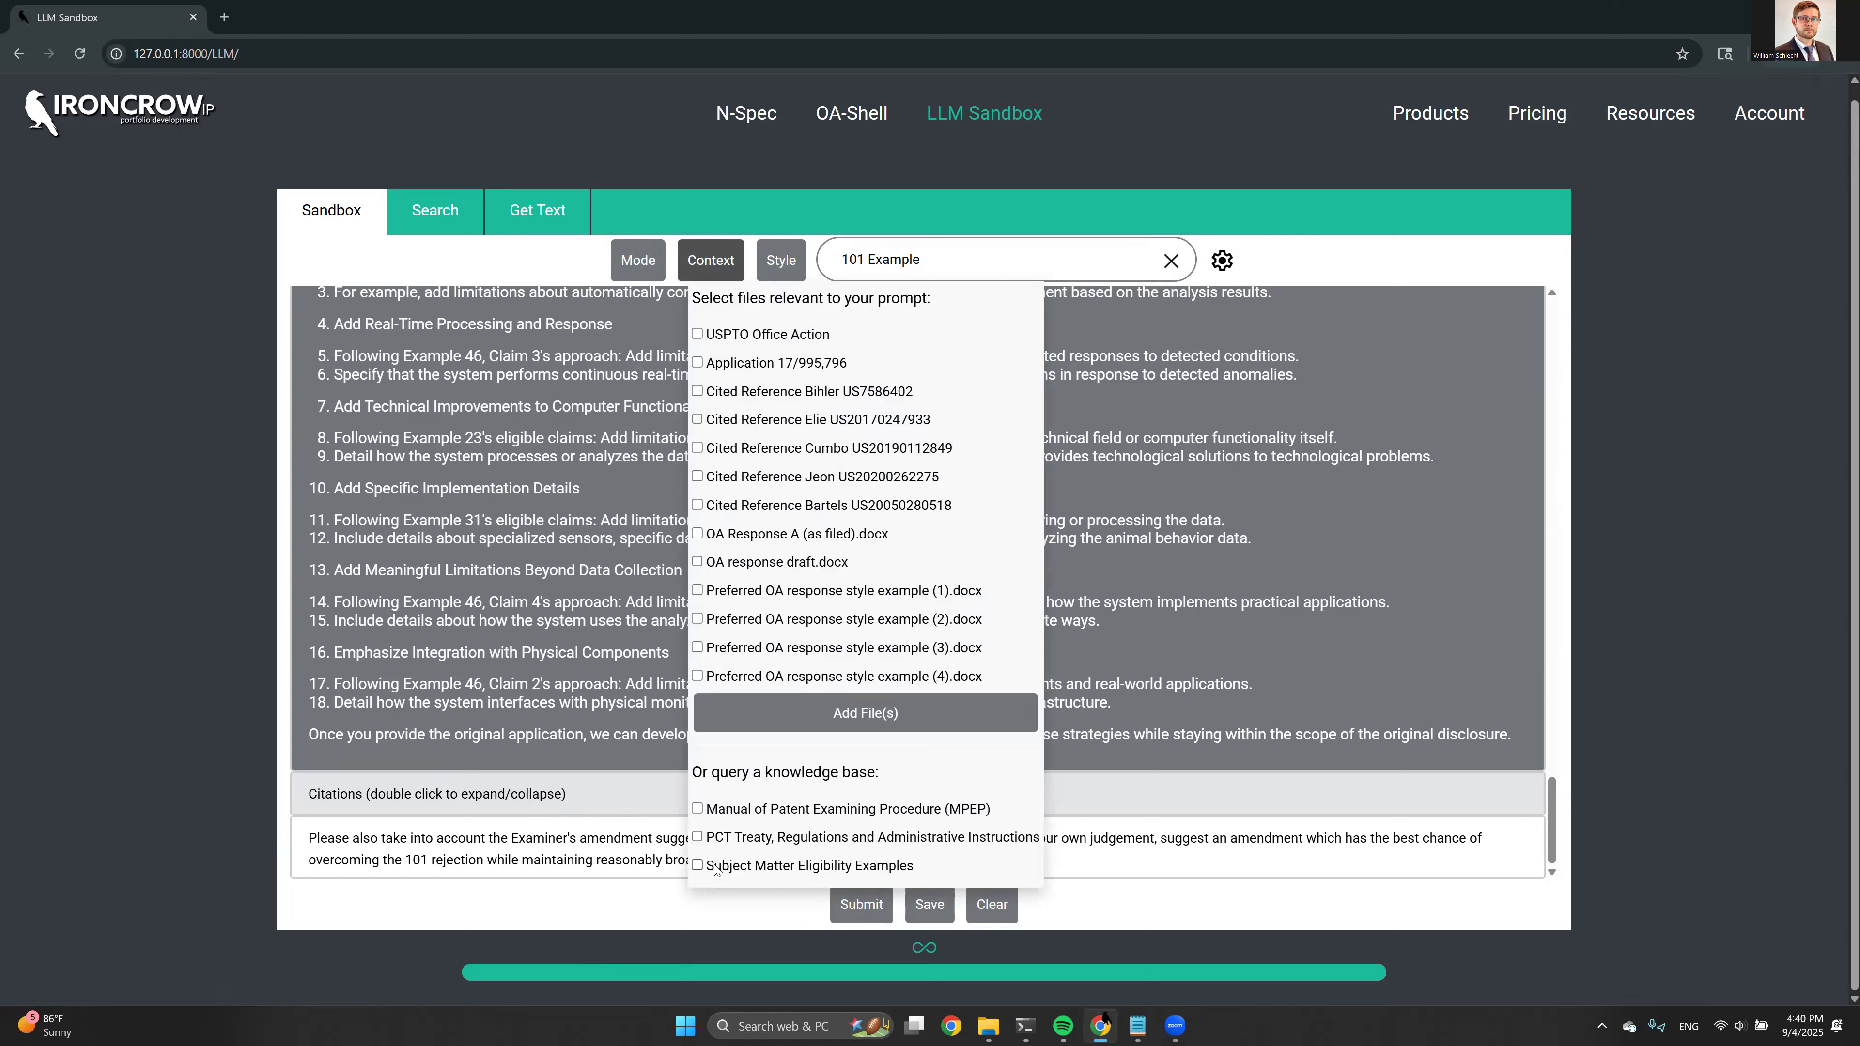
{"action": "left_click", "coordinate": [782, 338]}
{"action": "left_click", "coordinate": [727, 564]}
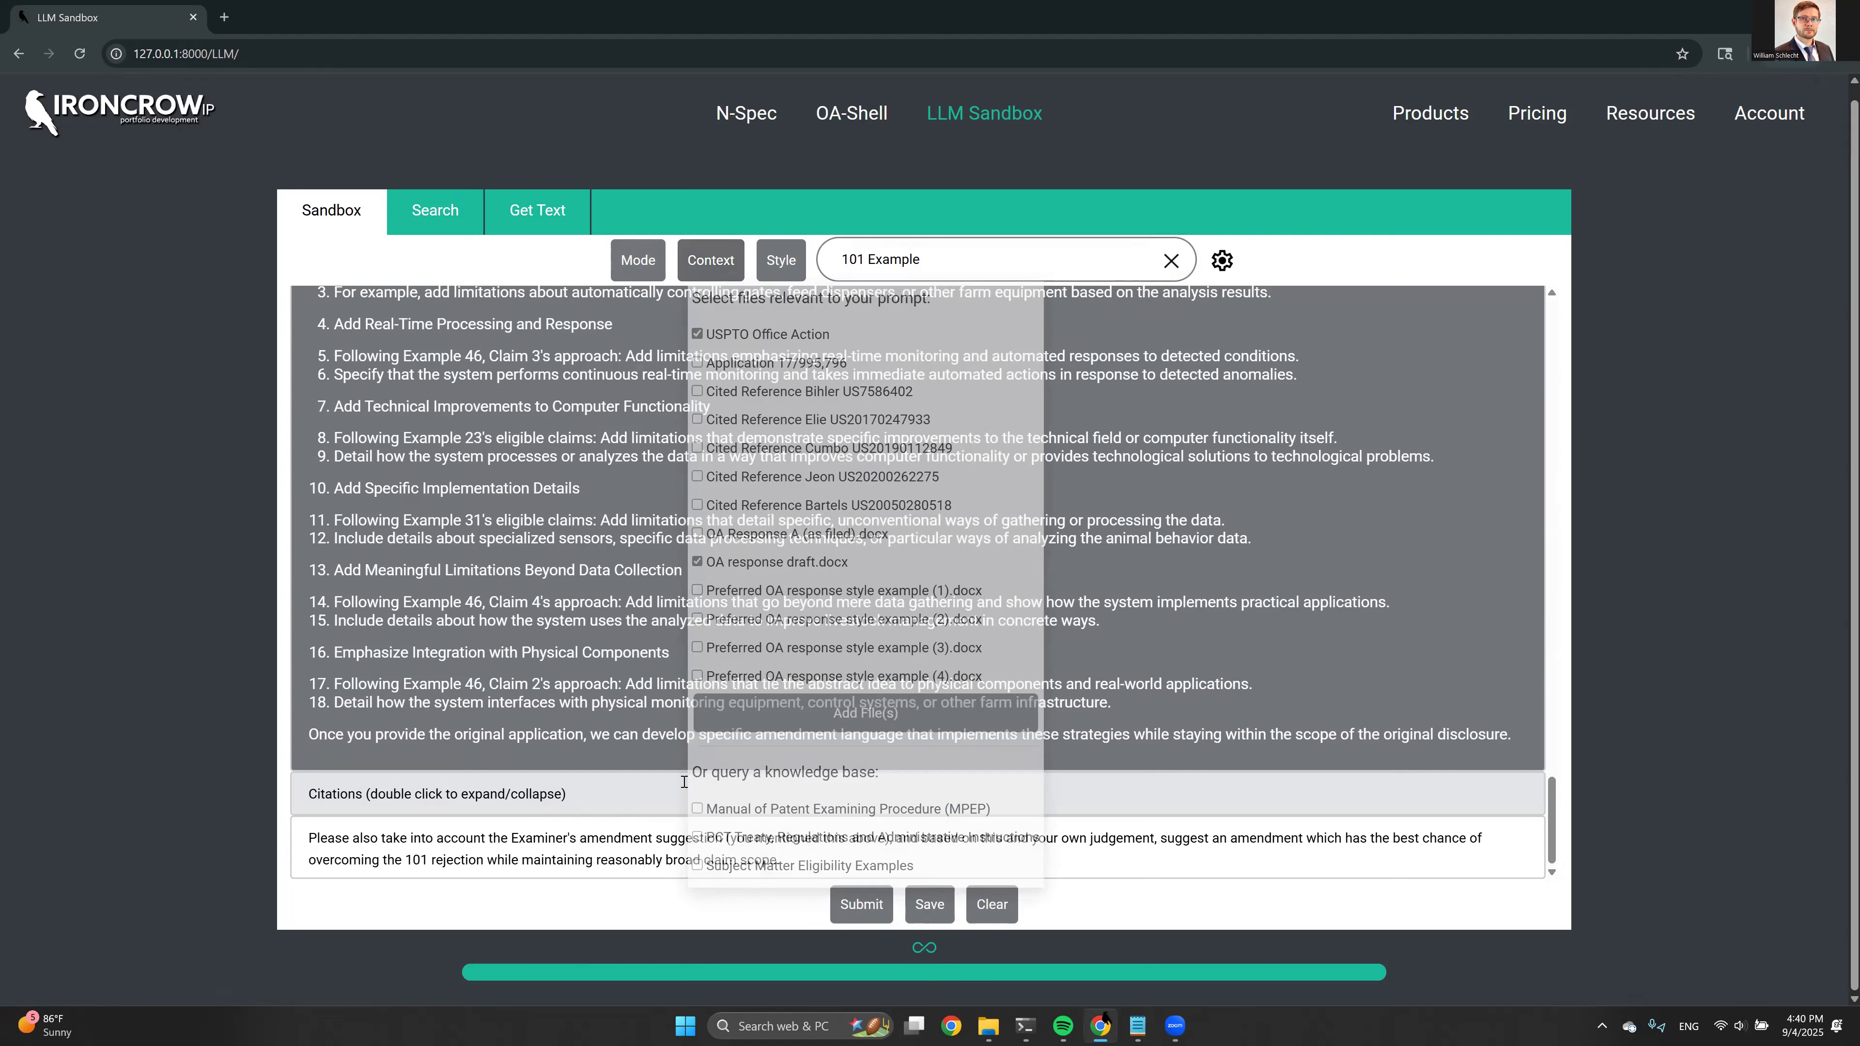
{"action": "left_click", "coordinate": [845, 908]}
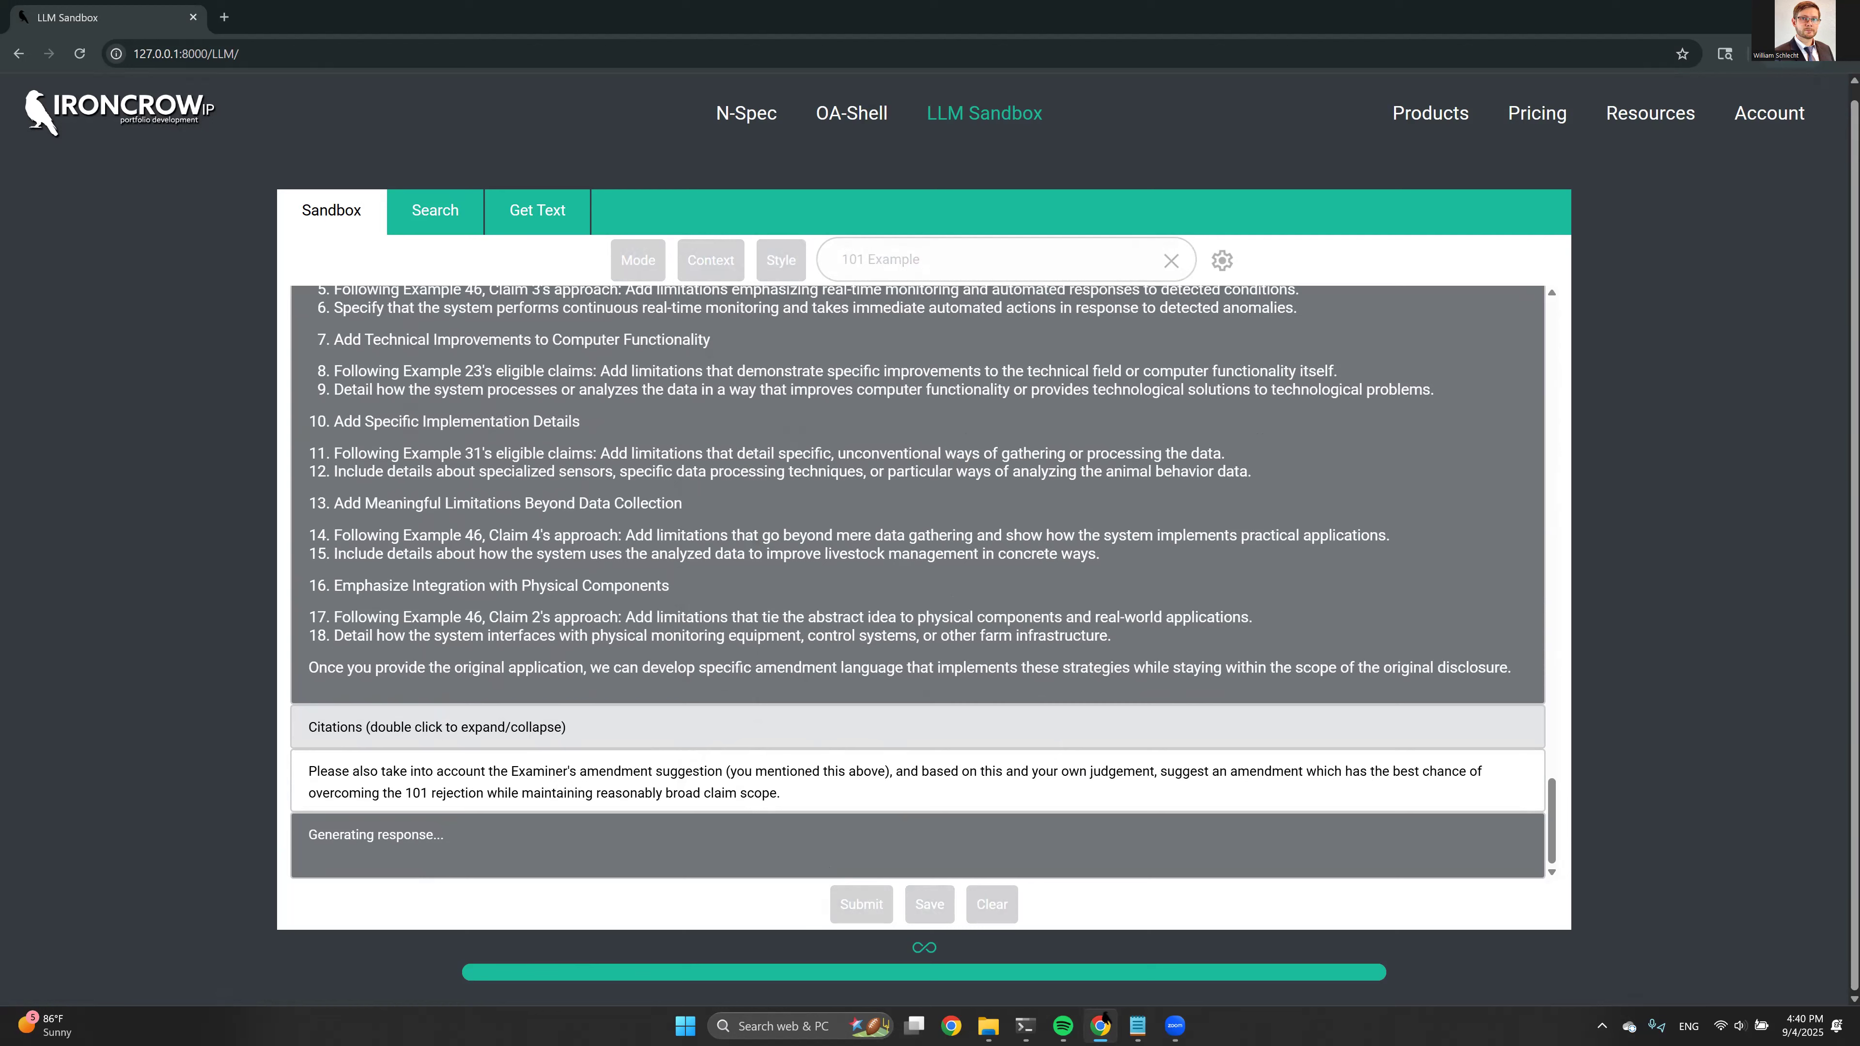
{"action": "key", "text": "alt+Tab"}
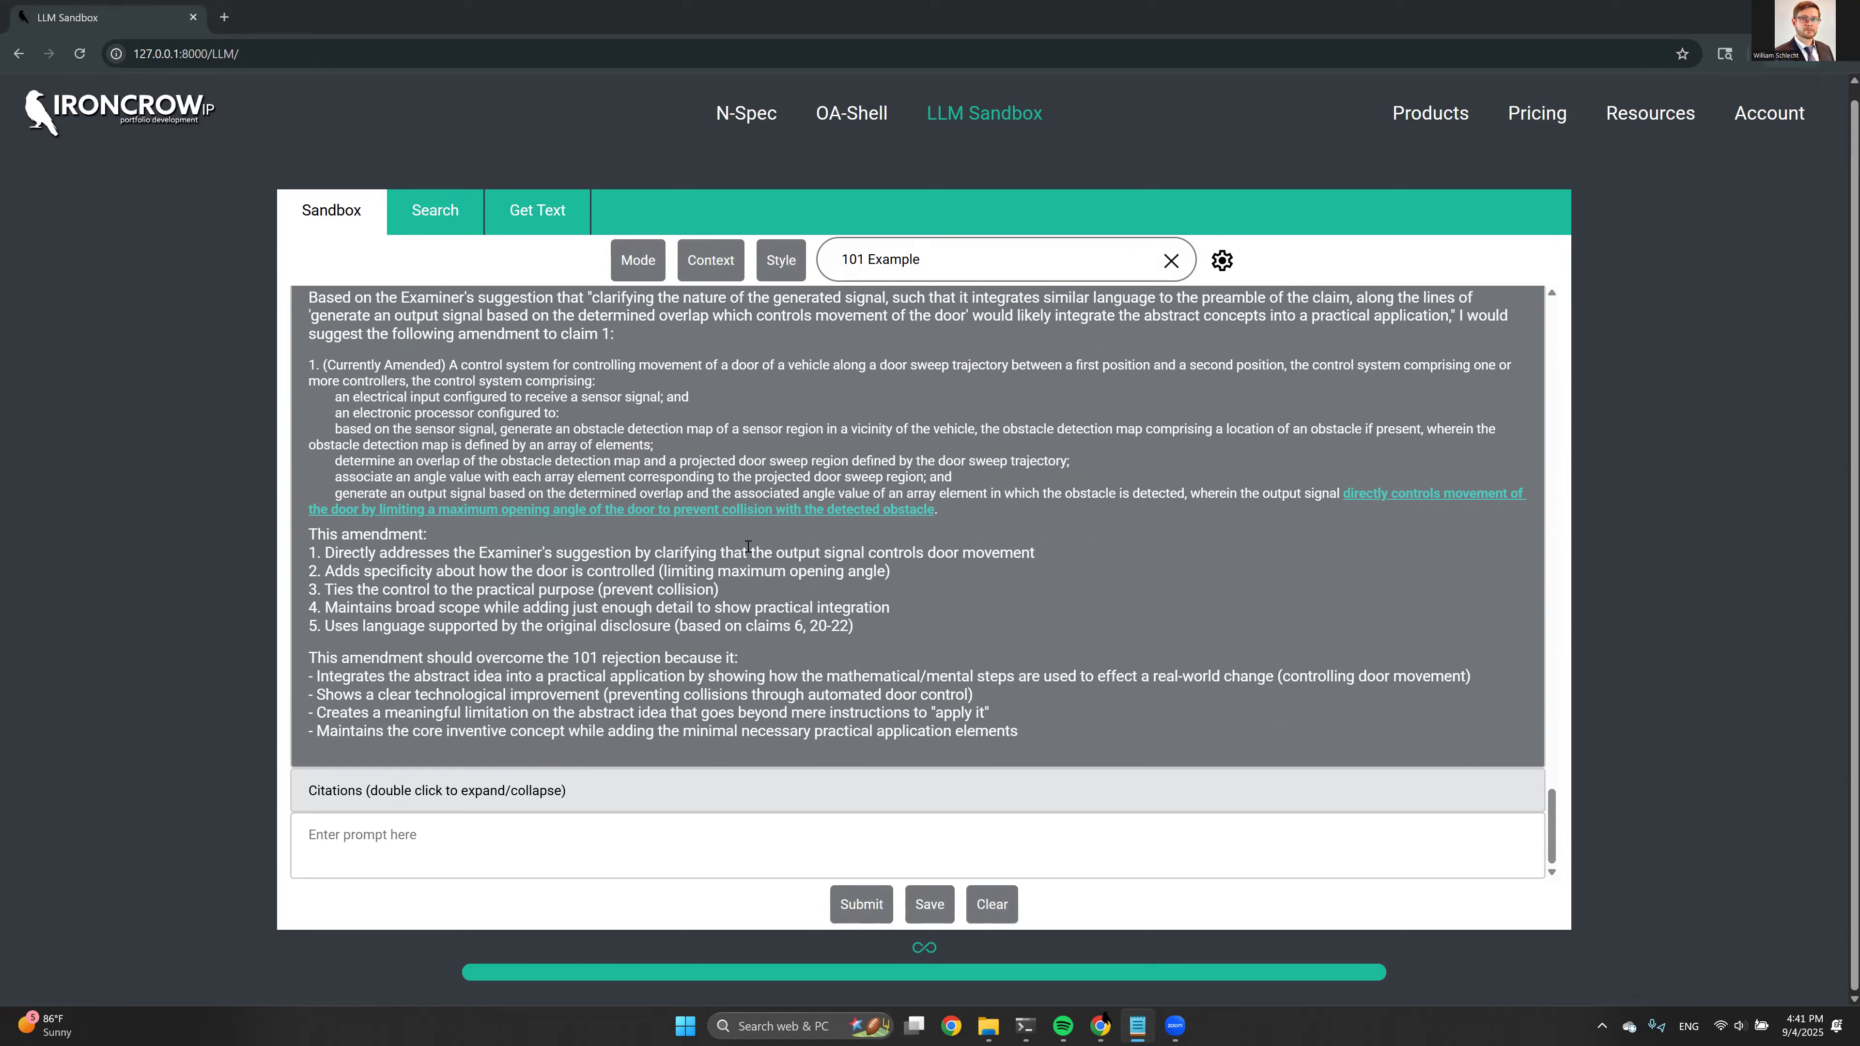
Review the suggested amendment to claim 1 and its reasoning against the submitted amendment prompt
{"action": "left_click_drag", "start_coordinate": [307, 363], "coordinate": [937, 510]}
{"action": "left_click", "coordinate": [834, 483]}
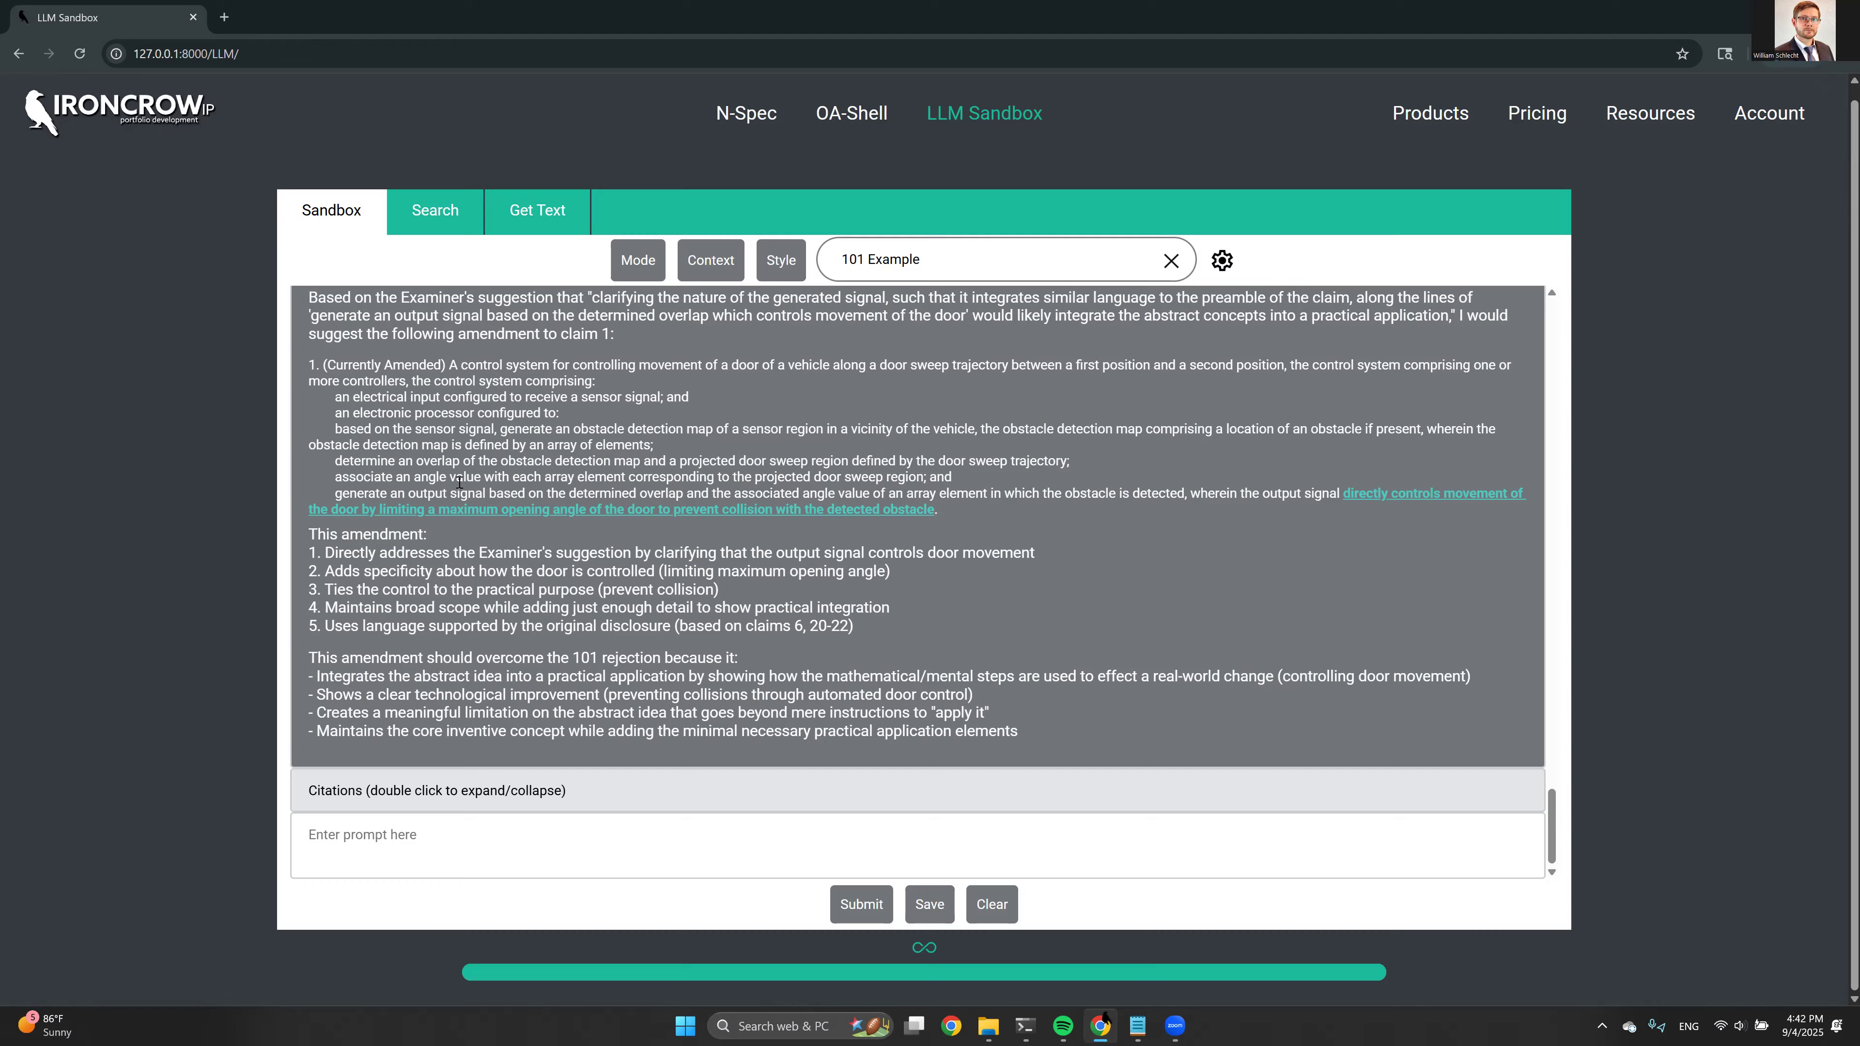
{"action": "scroll", "coordinate": [459, 481], "scroll_direction": "up", "scroll_amount": 3}
{"action": "scroll", "coordinate": [635, 554], "scroll_direction": "down", "scroll_amount": 1}
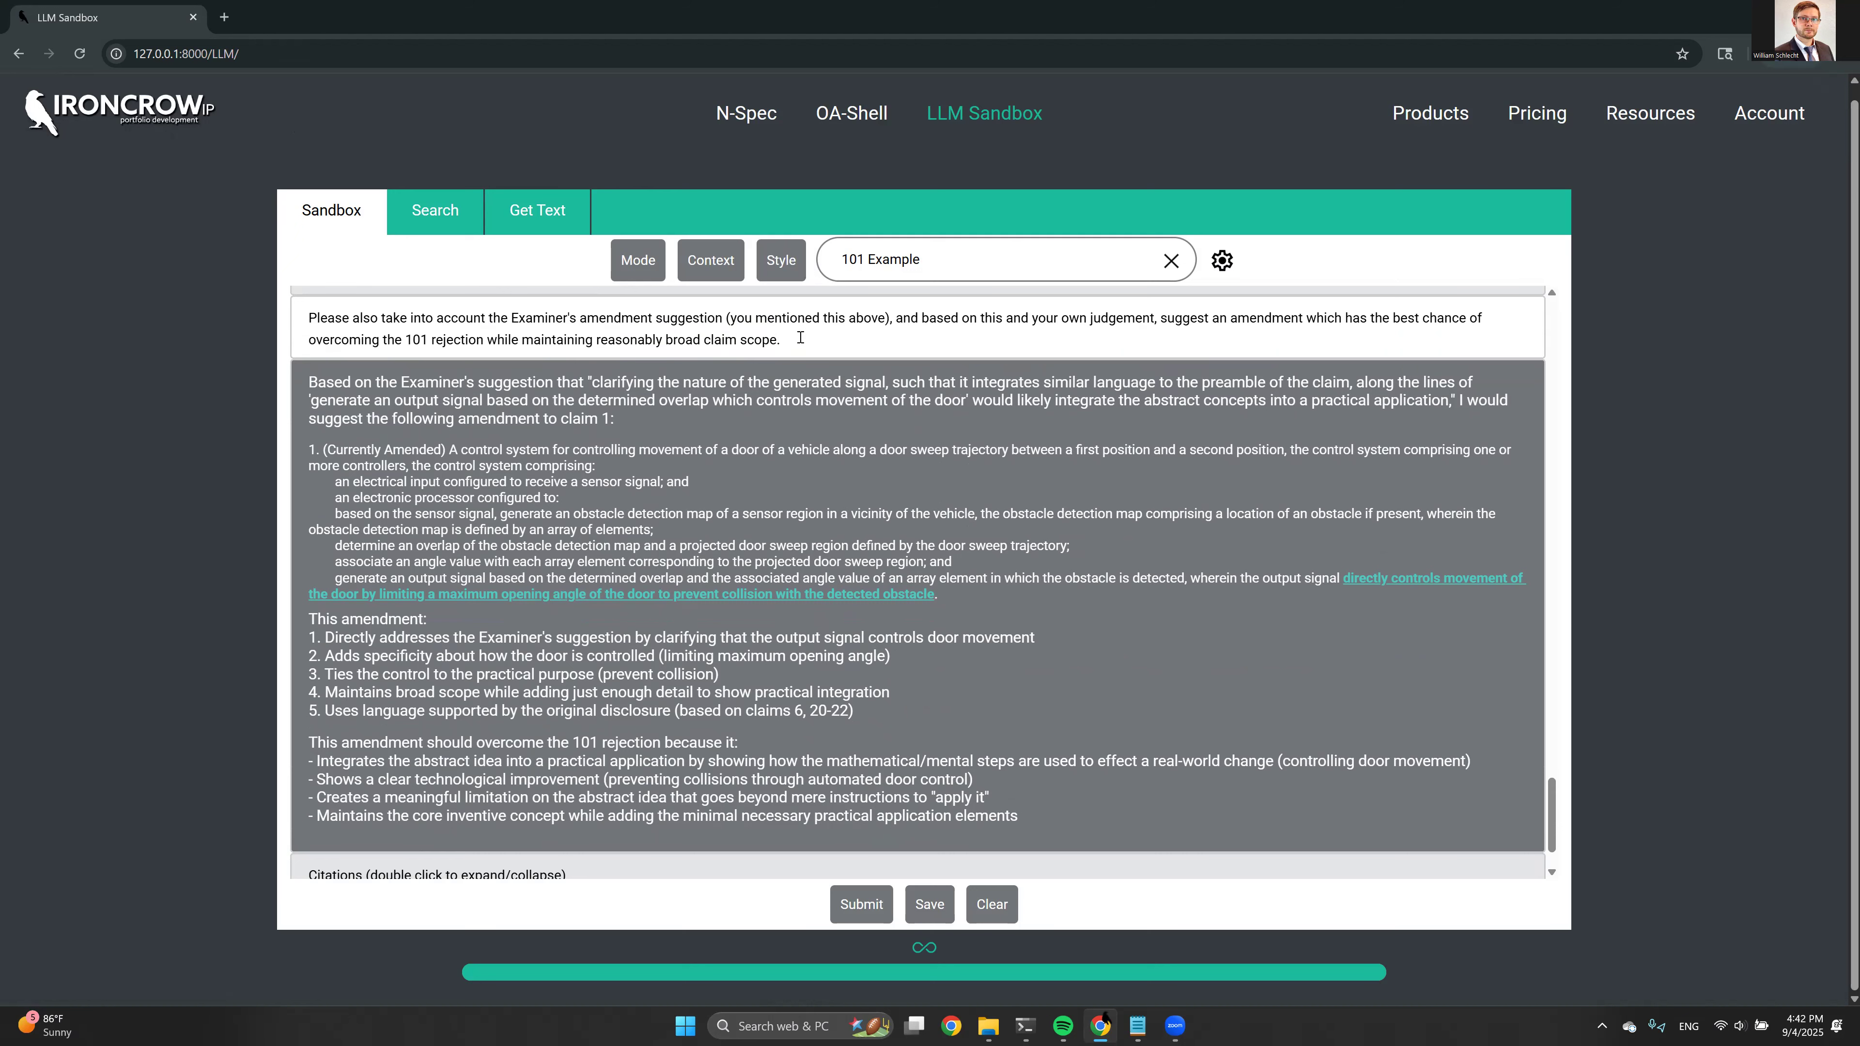
{"action": "scroll", "coordinate": [500, 459], "scroll_direction": "down", "scroll_amount": 1}
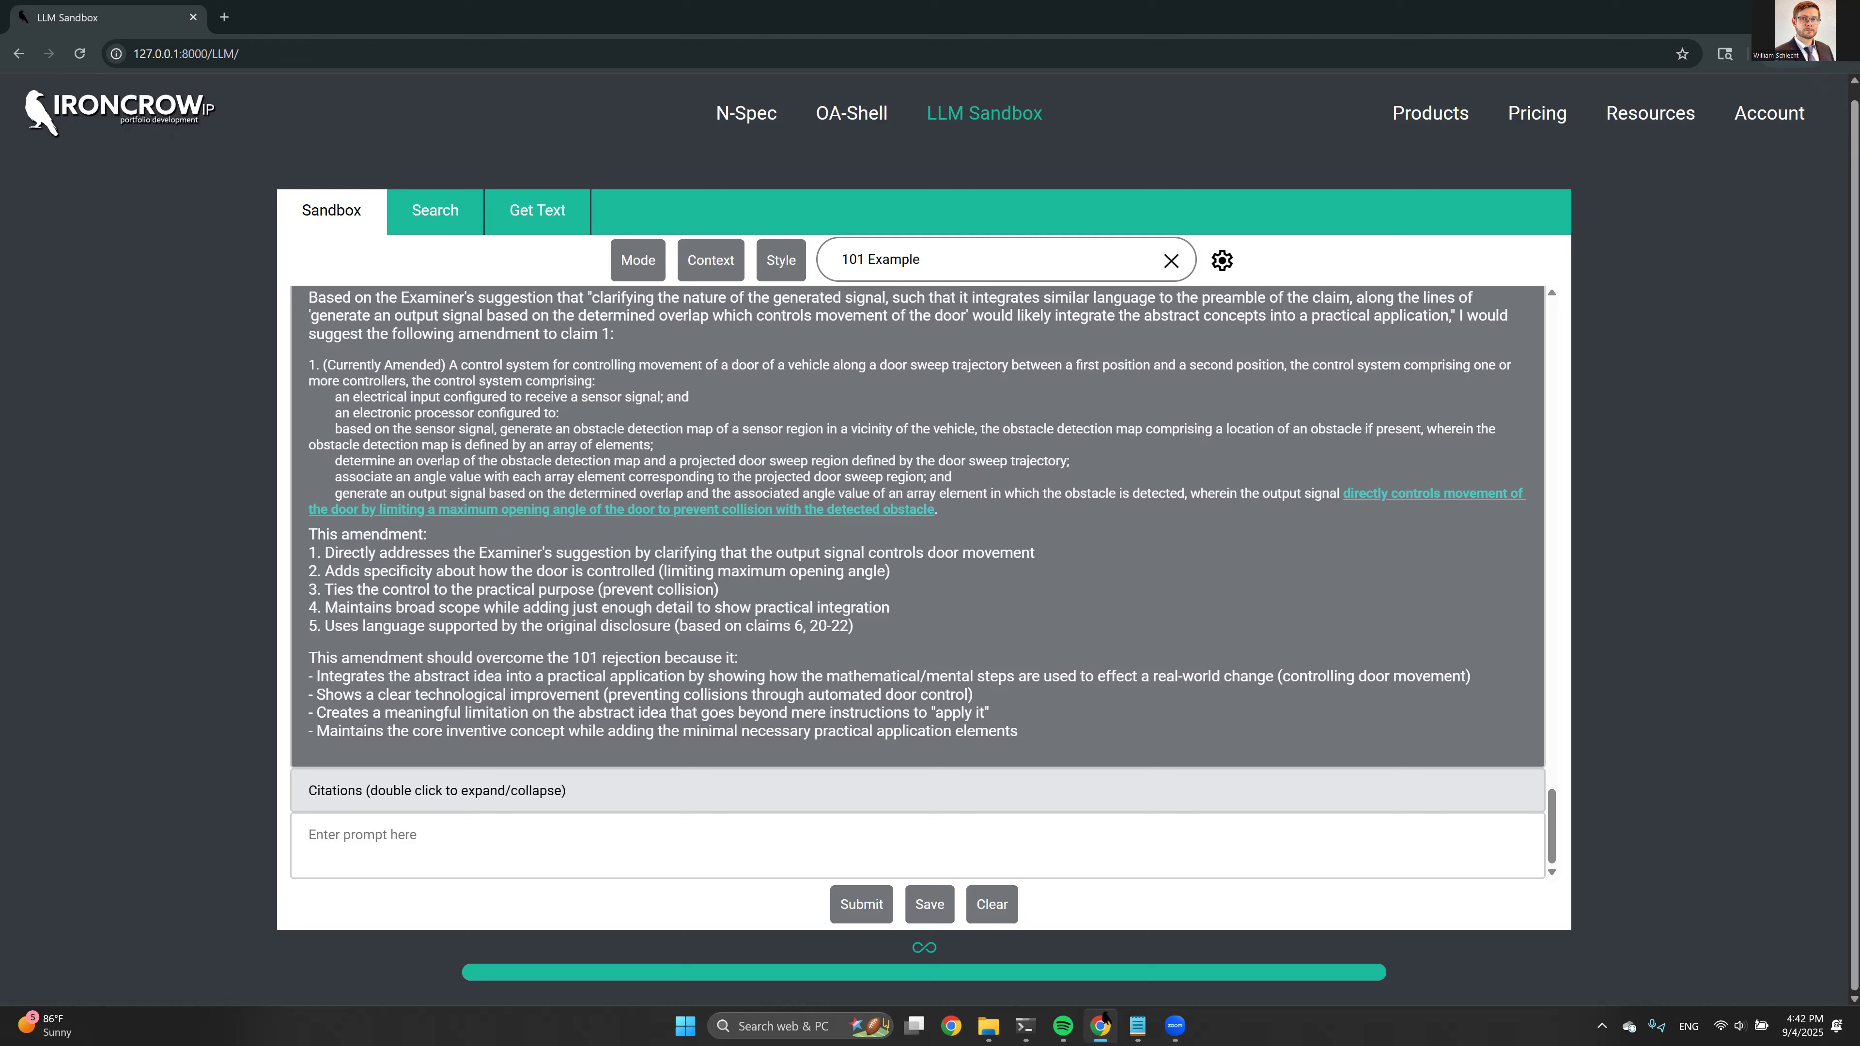
{"action": "key", "text": "alt+Tab"}
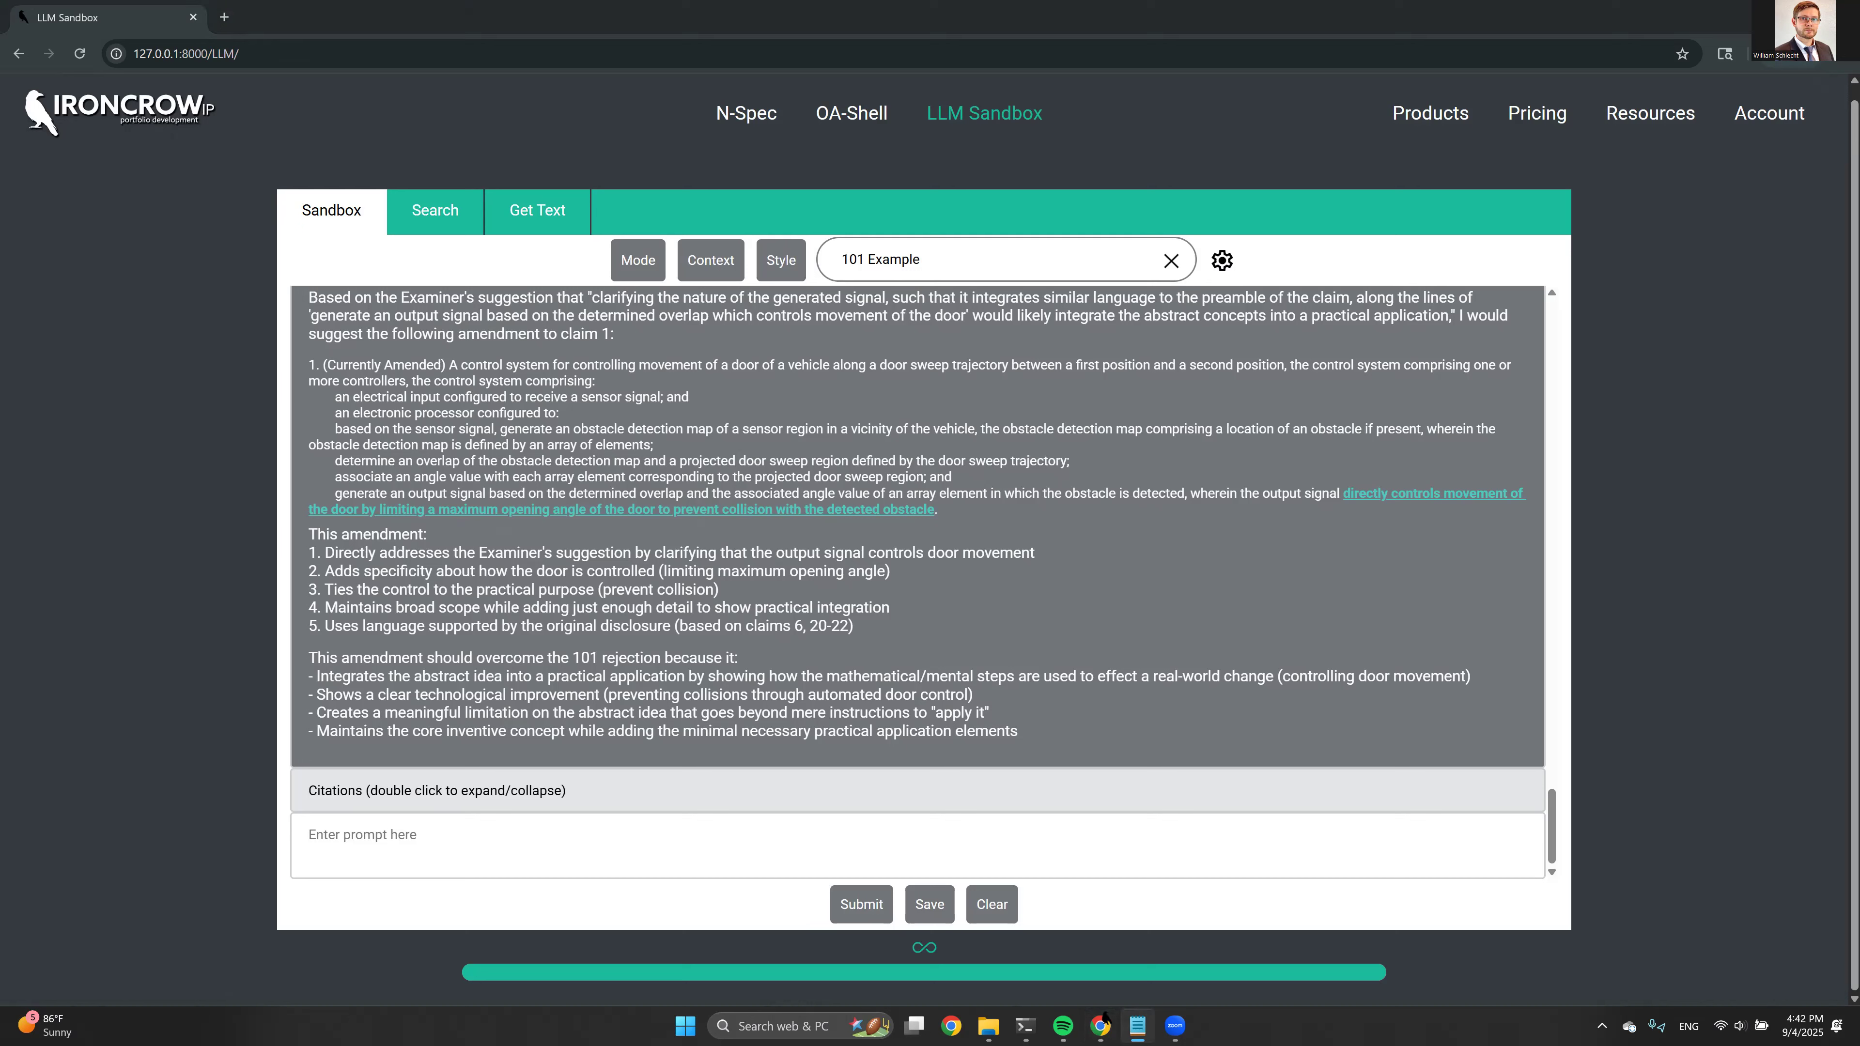
{"action": "left_click", "coordinate": [485, 842]}
{"action": "type", "text": "That's good, but I don't like the numbered list you added, I prefer the response structured as paragraphs. Please re-write the list as a paragraph."}
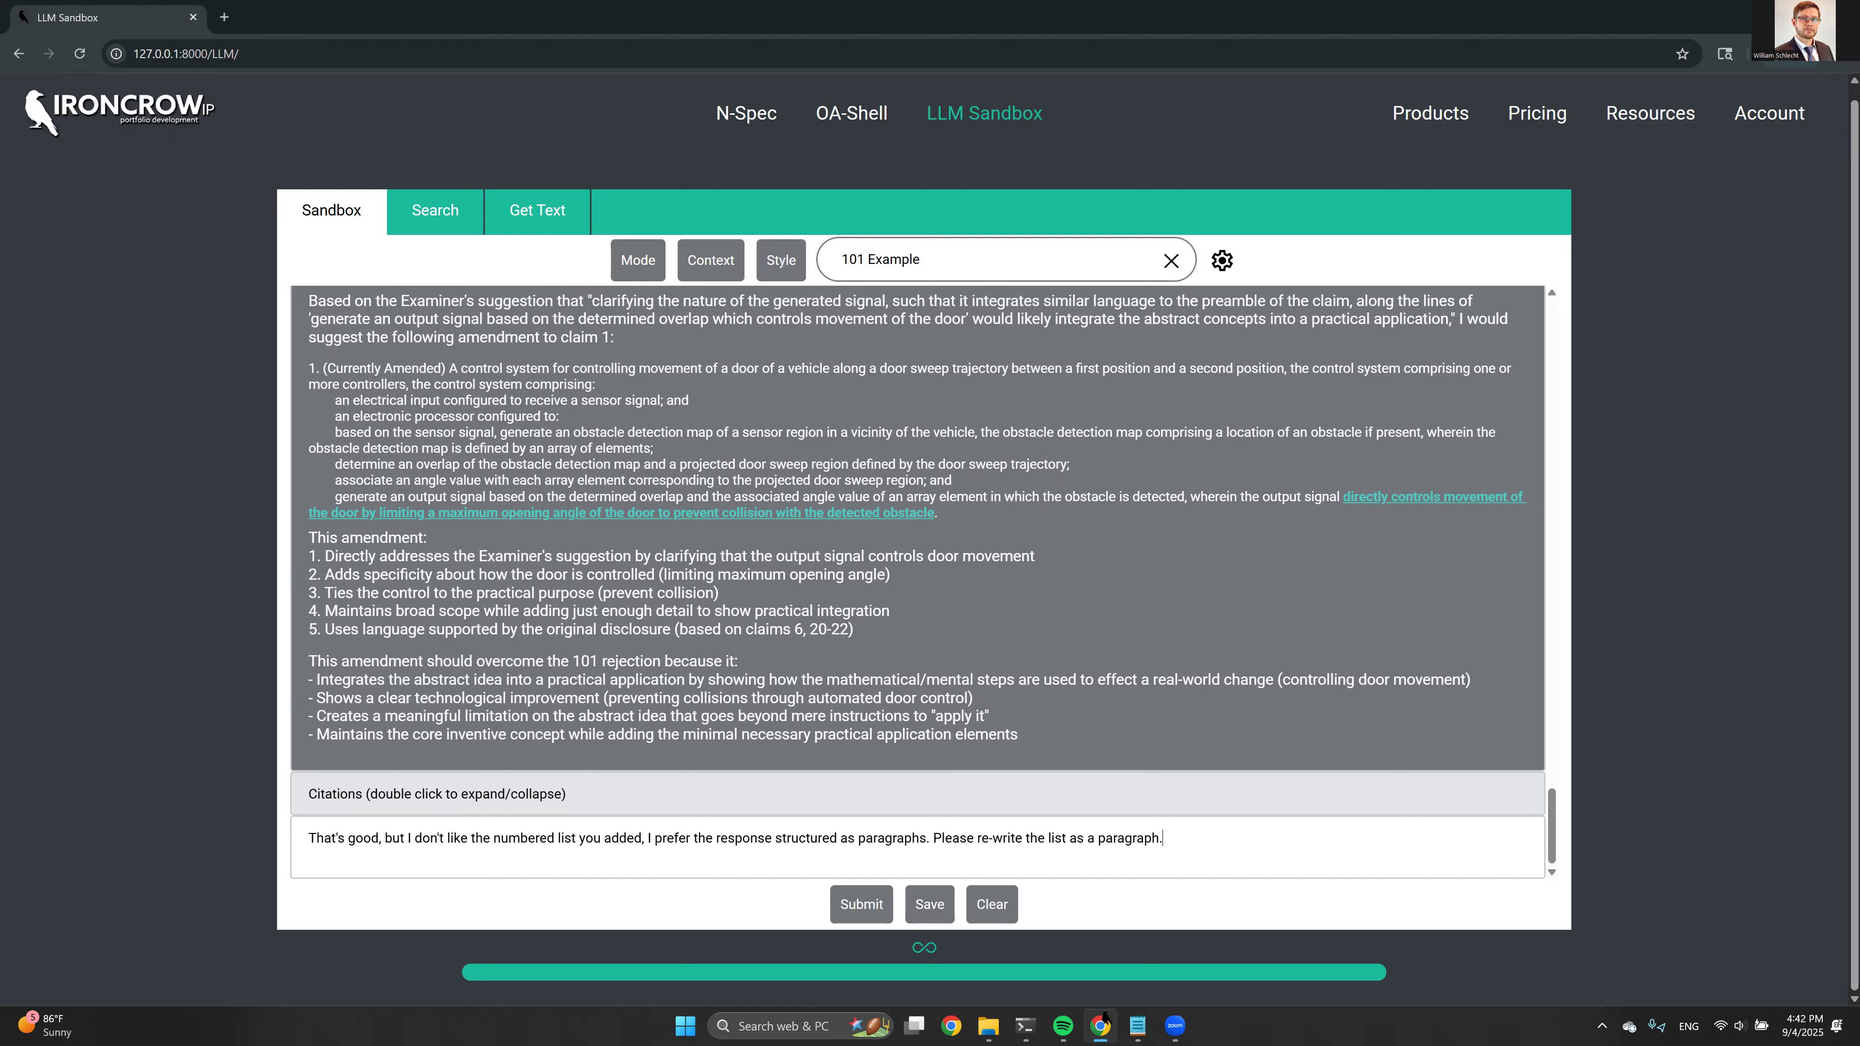
Set the prompt to request a draft 101 rejection response based on the provided previously filed responses, noting the suggested claim 1 amendments were made
{"action": "key", "text": "alt+Tab"}
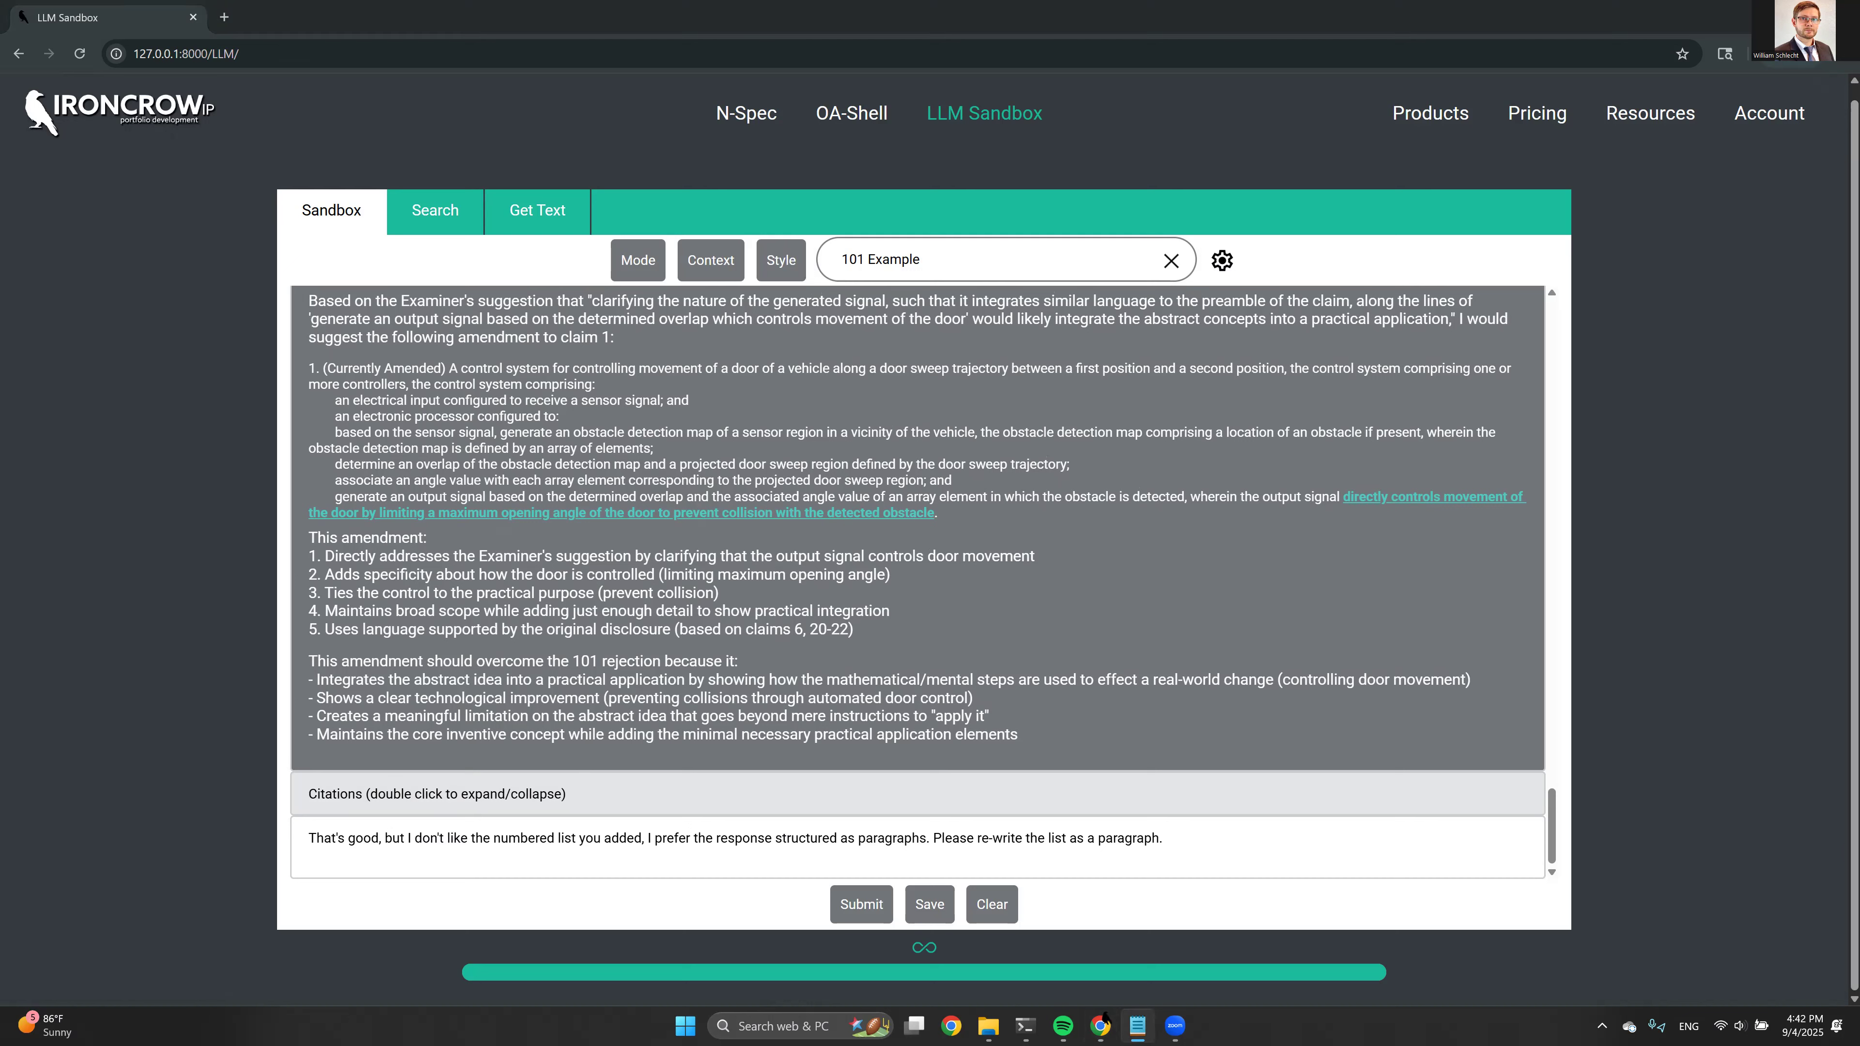
{"action": "key", "text": "alt+Tab"}
{"action": "key", "text": "ctrl+a"}
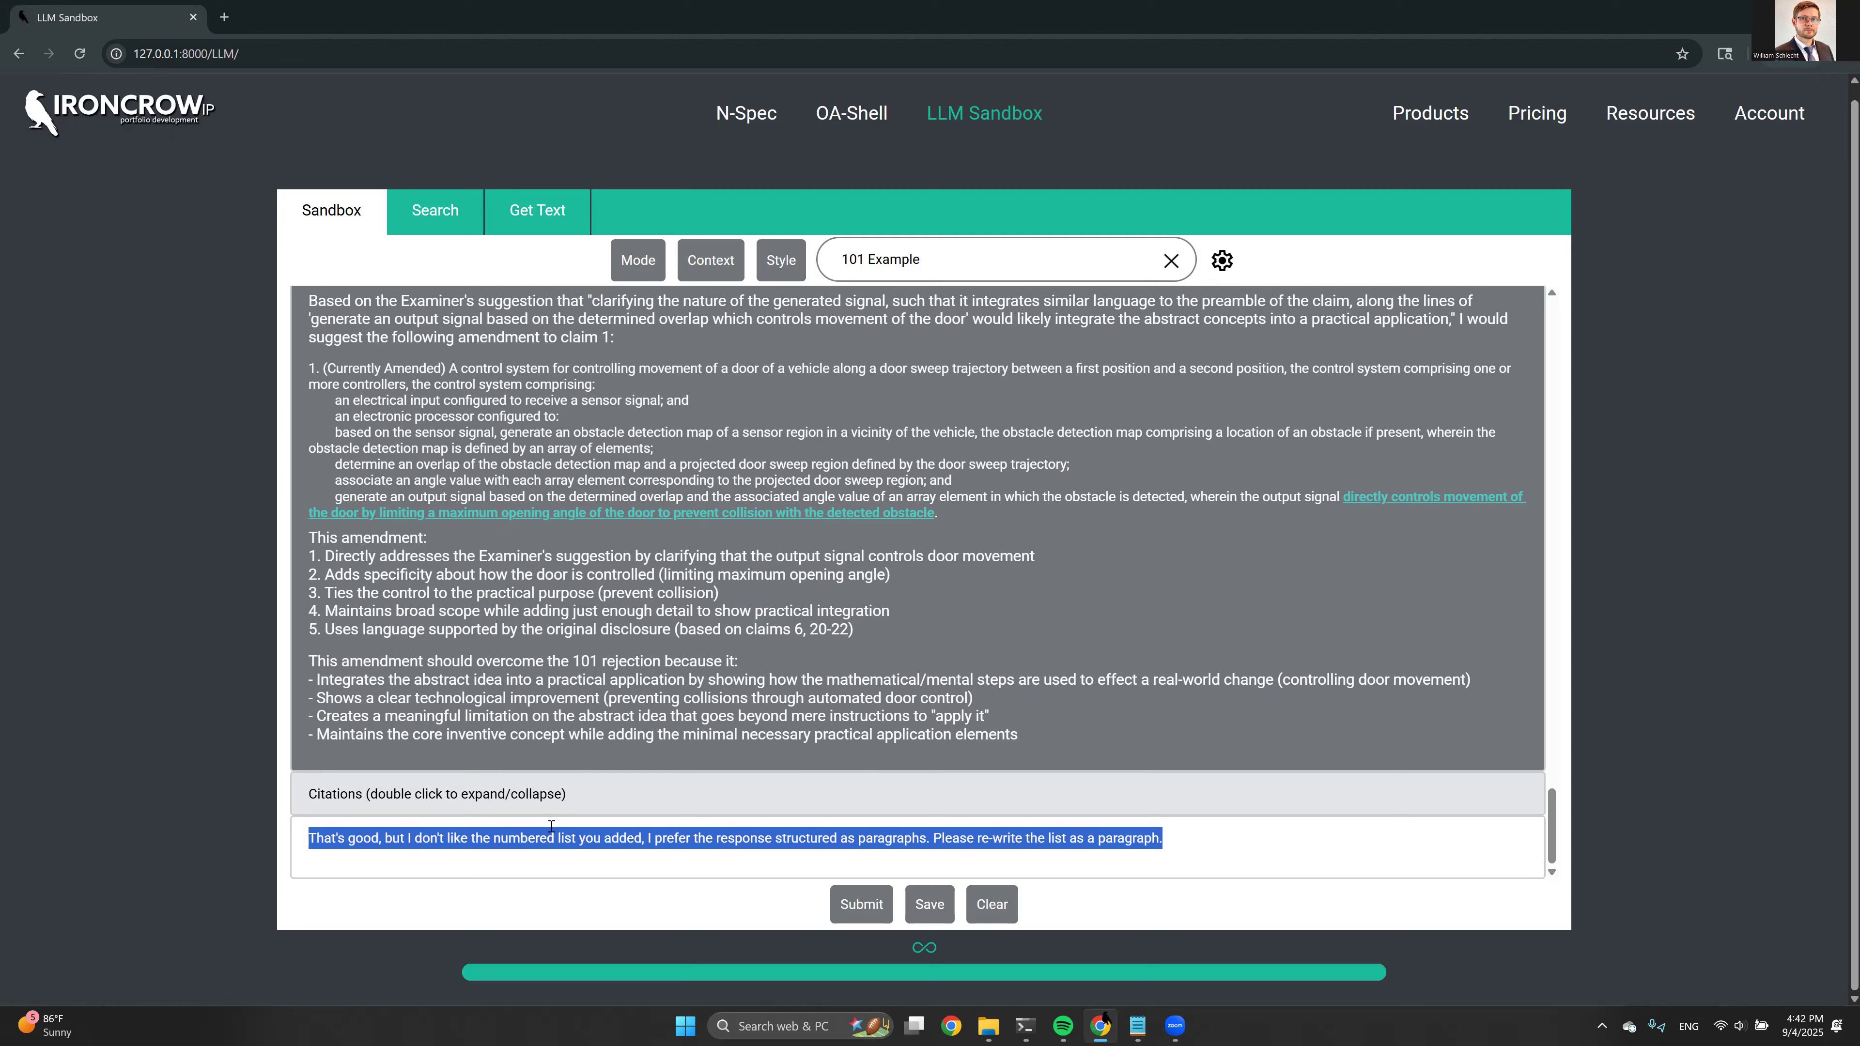
{"action": "type", "text": "That's great, now, based on the provided examples of previously filed Office Action responses, can you draft a response to the 101 rejection, noting that we have made the amendments to claim 1 you suggested above."}
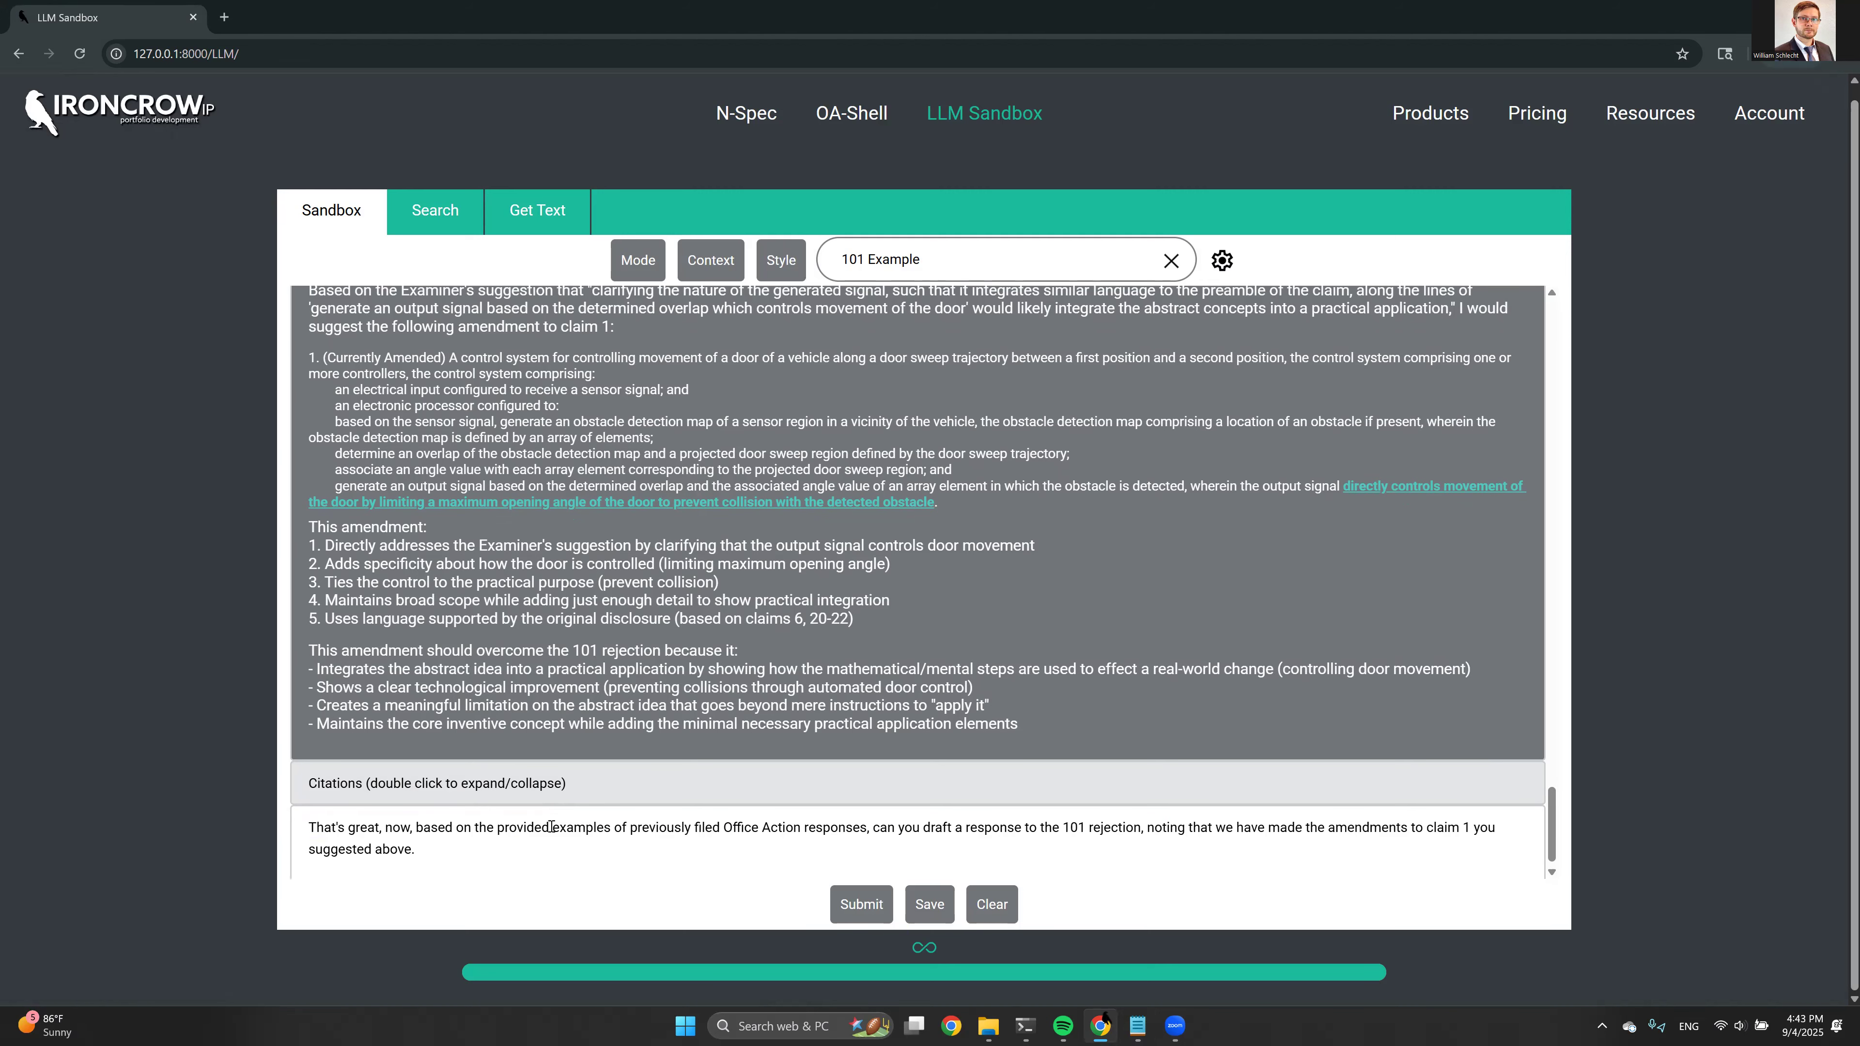
Select OA response draft.docx and Preferred OA response style examples (1) through (4) as context and submit the response-drafting prompt
{"action": "mouse_move", "coordinate": [690, 276]}
{"action": "left_click", "coordinate": [758, 562]}
{"action": "left_click", "coordinate": [751, 590]}
{"action": "left_click", "coordinate": [744, 620]}
{"action": "left_click", "coordinate": [744, 649]}
{"action": "left_click", "coordinate": [743, 676]}
{"action": "left_click", "coordinate": [1141, 828]}
{"action": "type", "text": ","}
{"action": "mouse_move", "coordinate": [712, 270]}
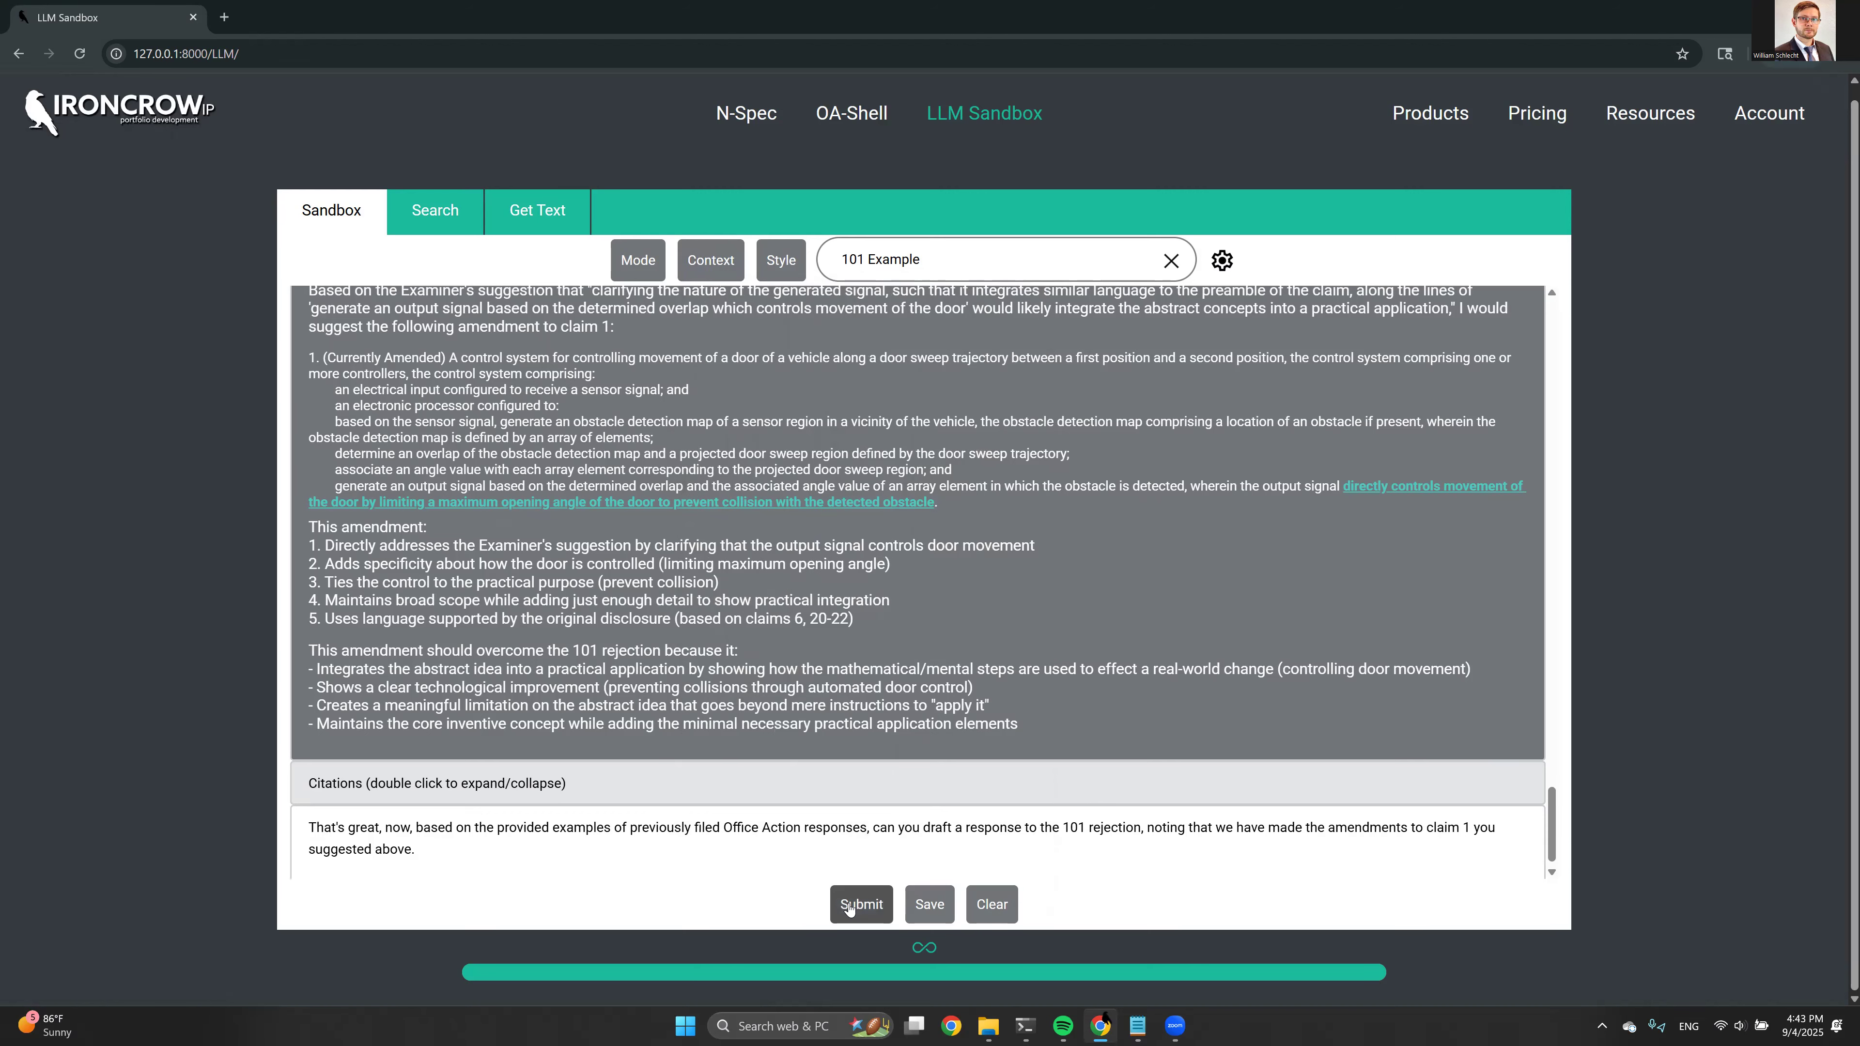
{"action": "left_click", "coordinate": [848, 908]}
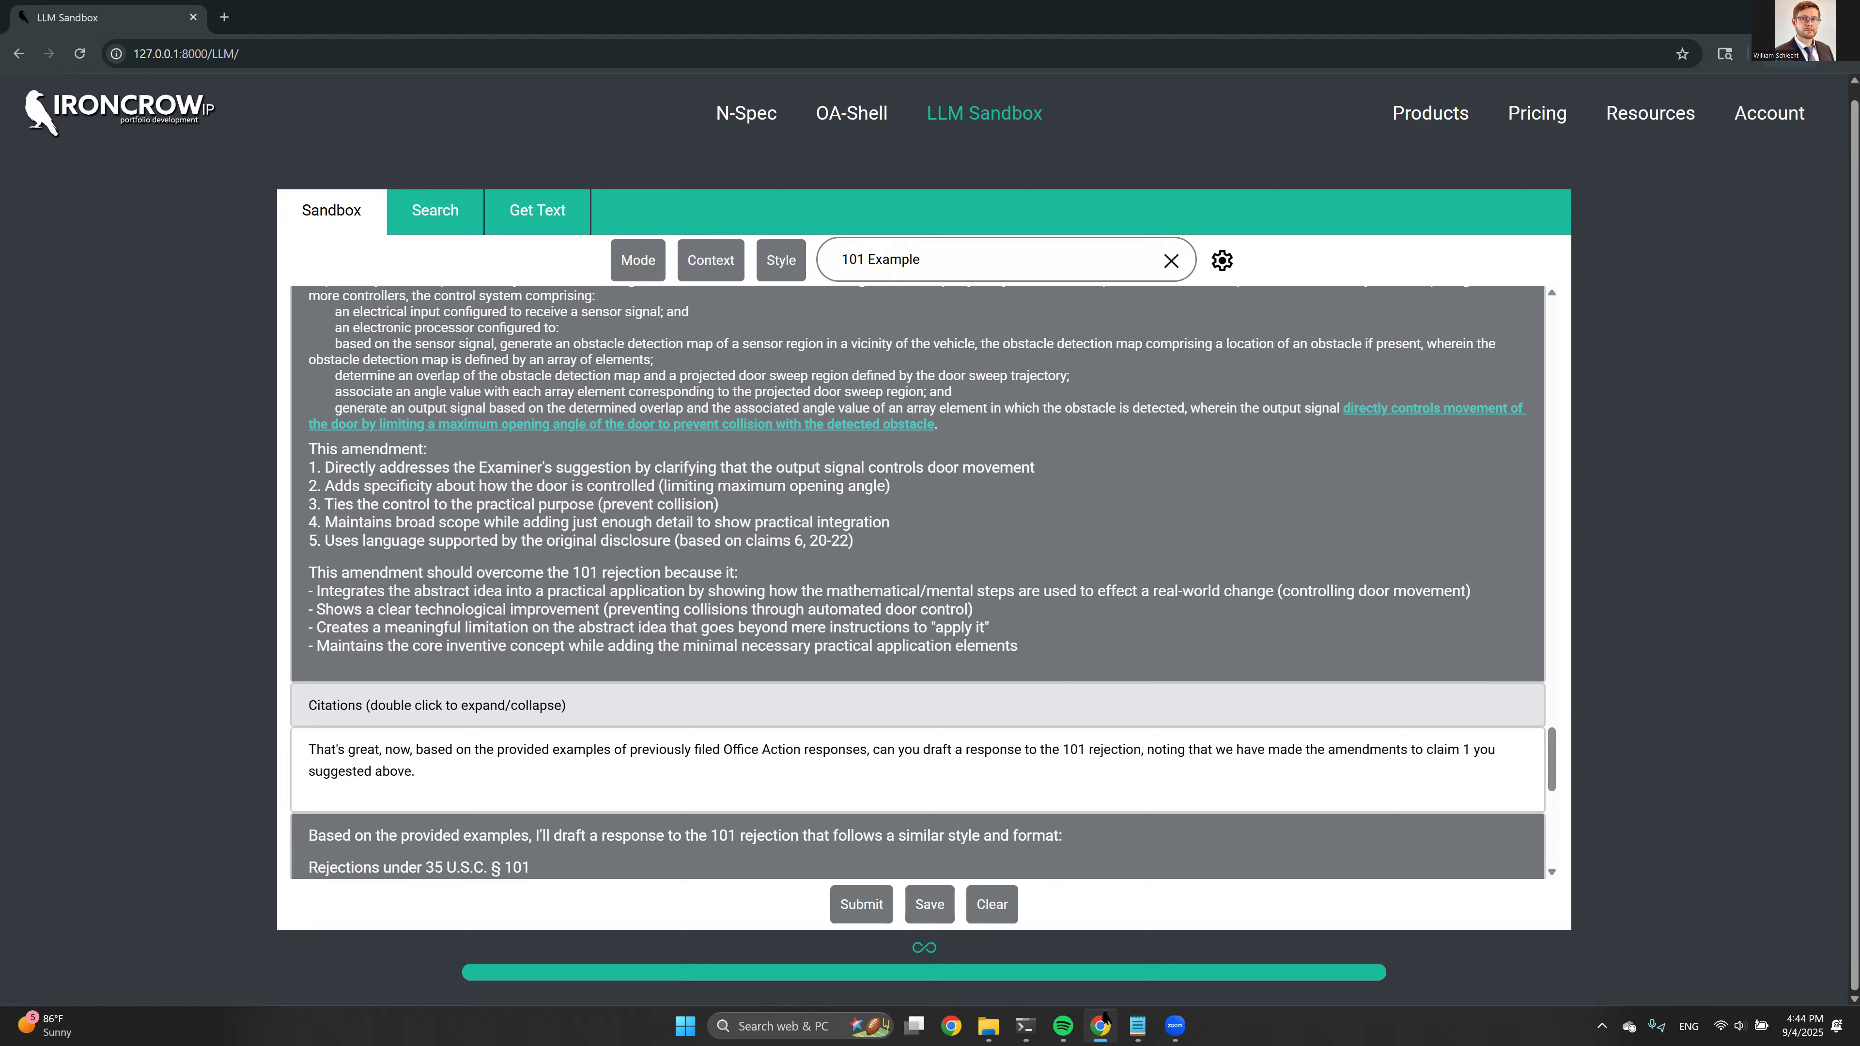
Review the opening of the drafted 101 response: rejection statement, traversal, amended claim 1 language and Step 2A Prong Two argument
{"action": "scroll", "coordinate": [606, 504], "scroll_direction": "down", "scroll_amount": 1}
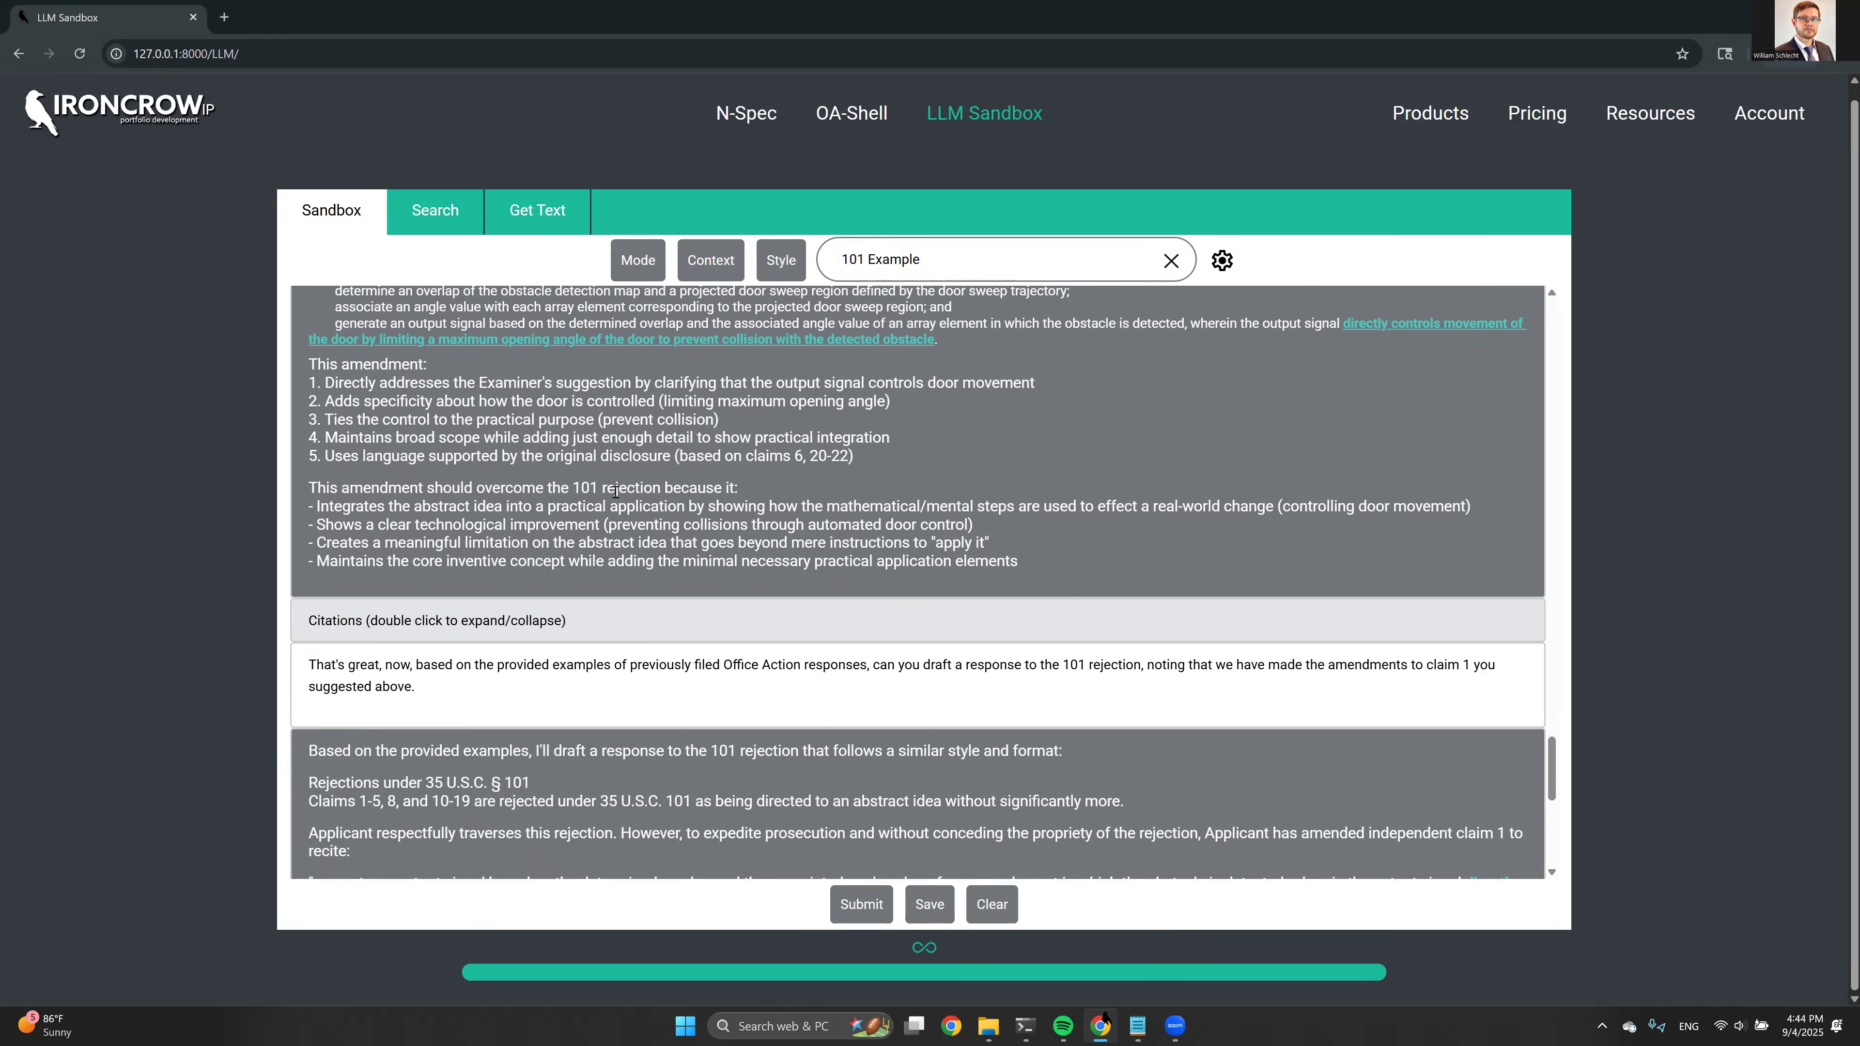
{"action": "scroll", "coordinate": [629, 473], "scroll_direction": "down", "scroll_amount": 1}
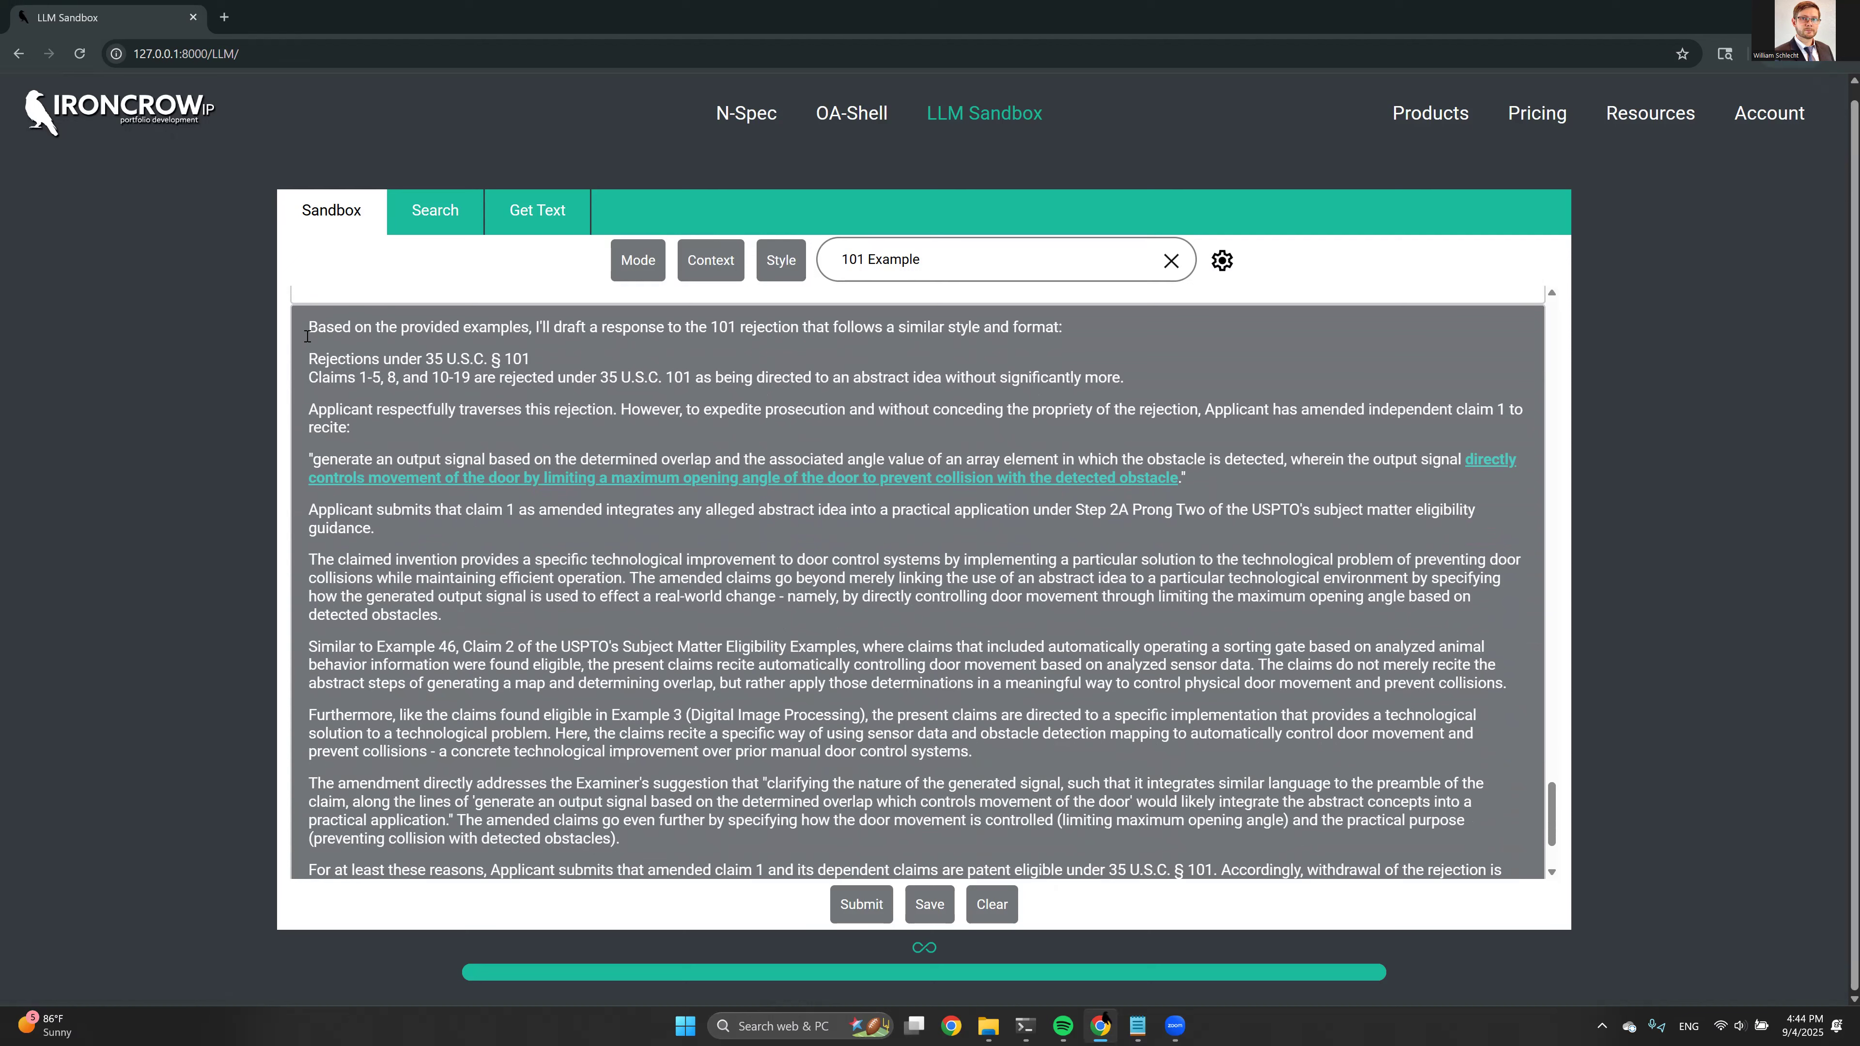
{"action": "left_click_drag", "start_coordinate": [315, 353], "coordinate": [1350, 372]}
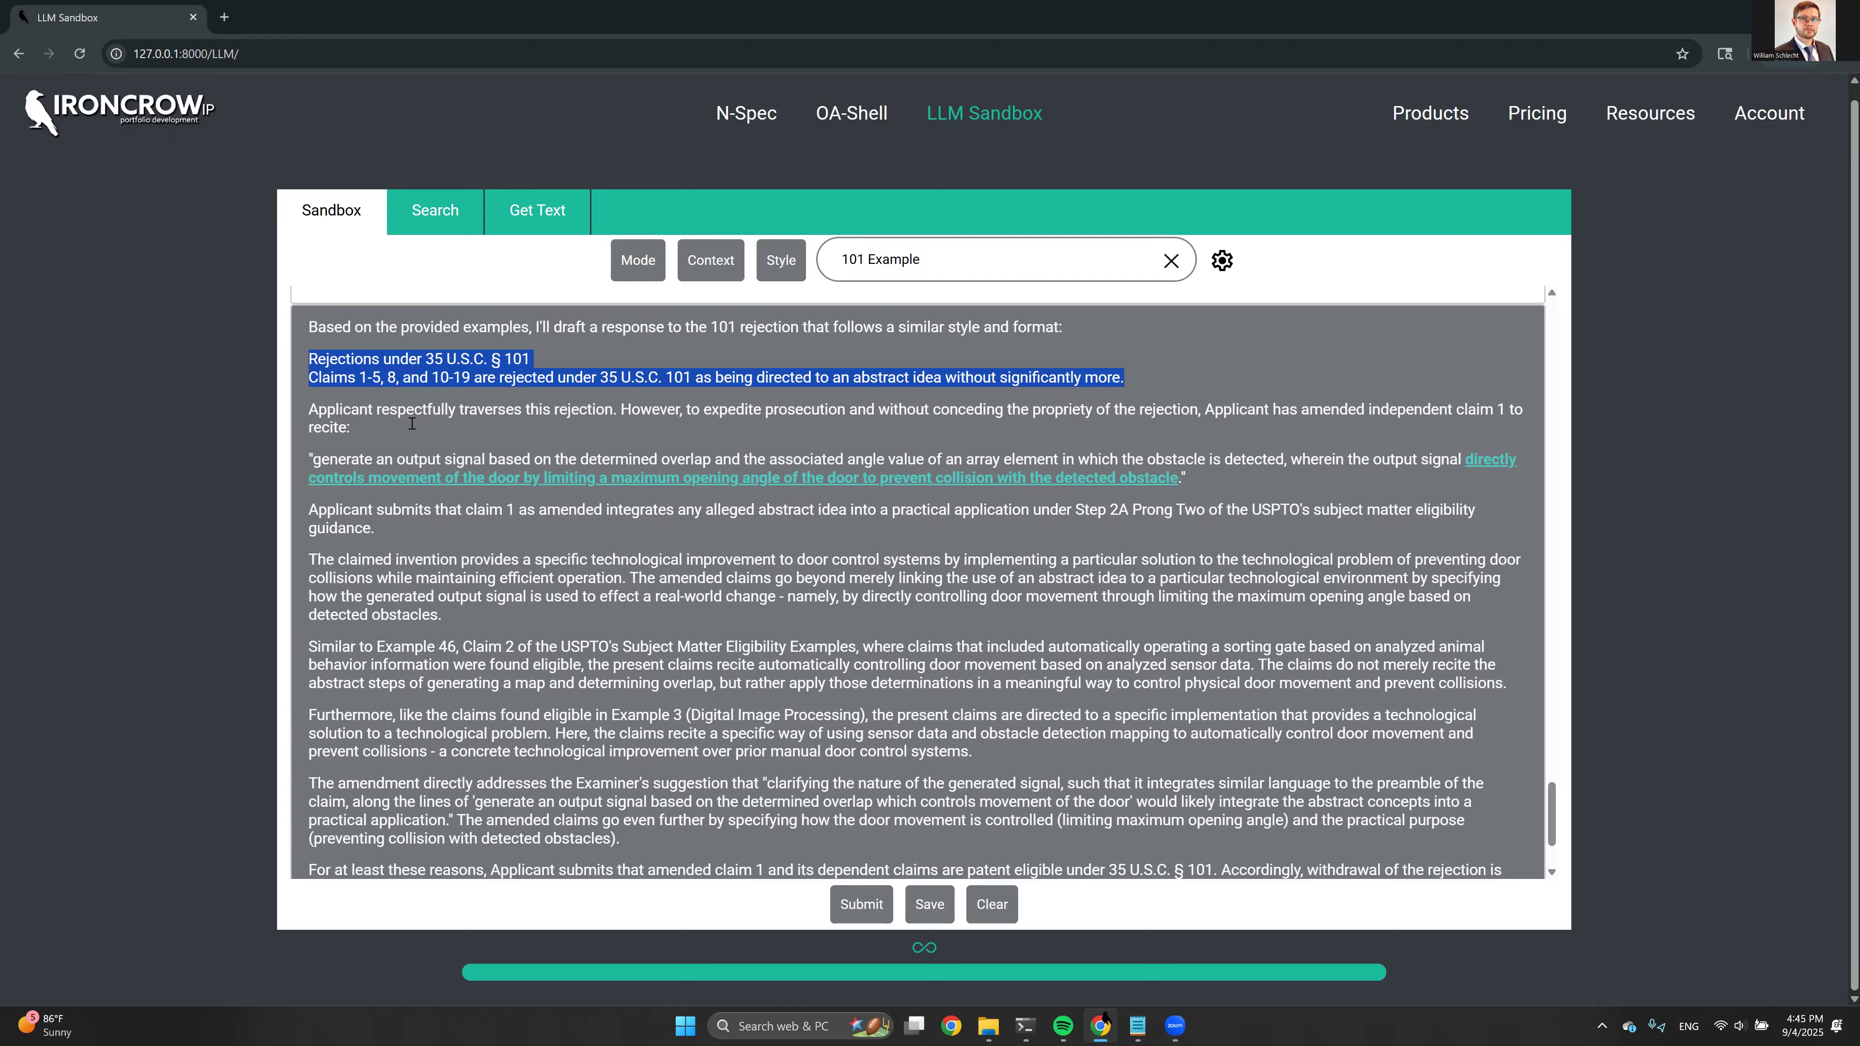
{"action": "left_click_drag", "start_coordinate": [313, 410], "coordinate": [576, 432]}
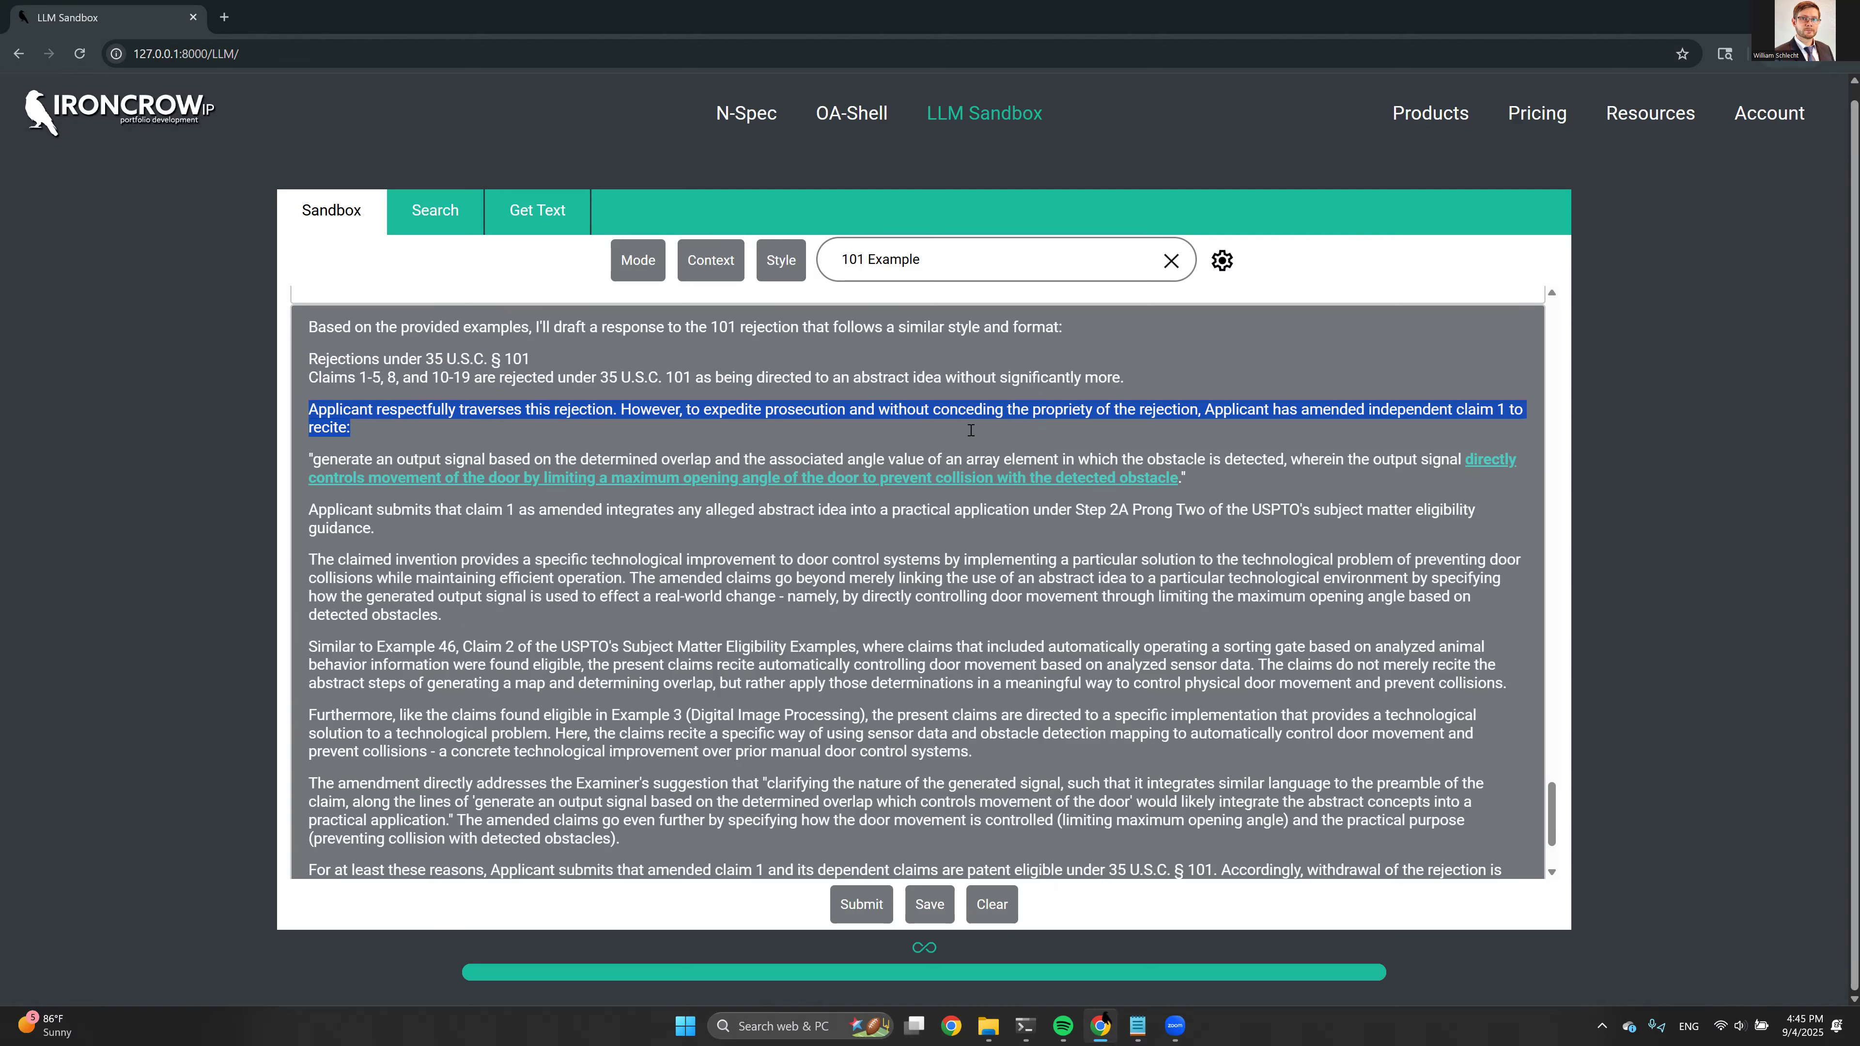
{"action": "scroll", "coordinate": [1240, 429], "scroll_direction": "down", "scroll_amount": 1}
{"action": "left_click_drag", "start_coordinate": [311, 374], "coordinate": [1186, 394]}
{"action": "left_click", "coordinate": [1405, 374]}
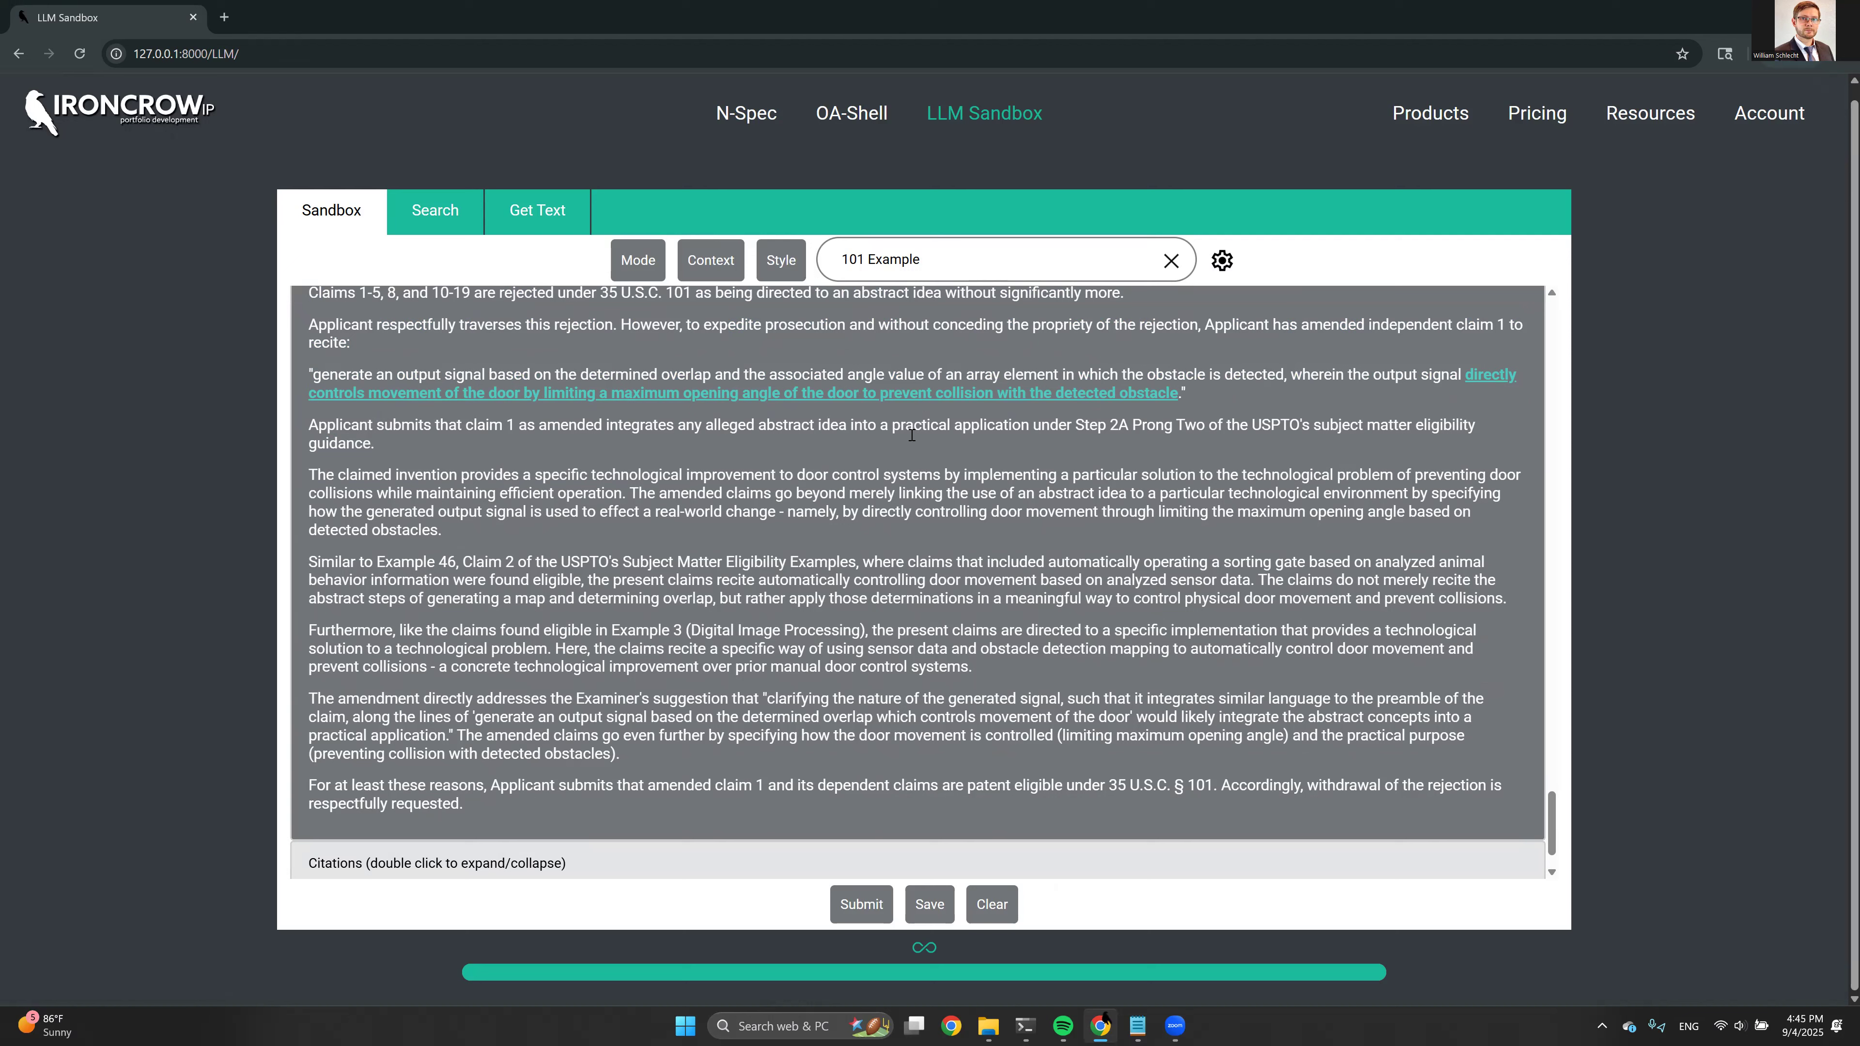
{"action": "left_click_drag", "start_coordinate": [1074, 426], "coordinate": [1262, 430]}
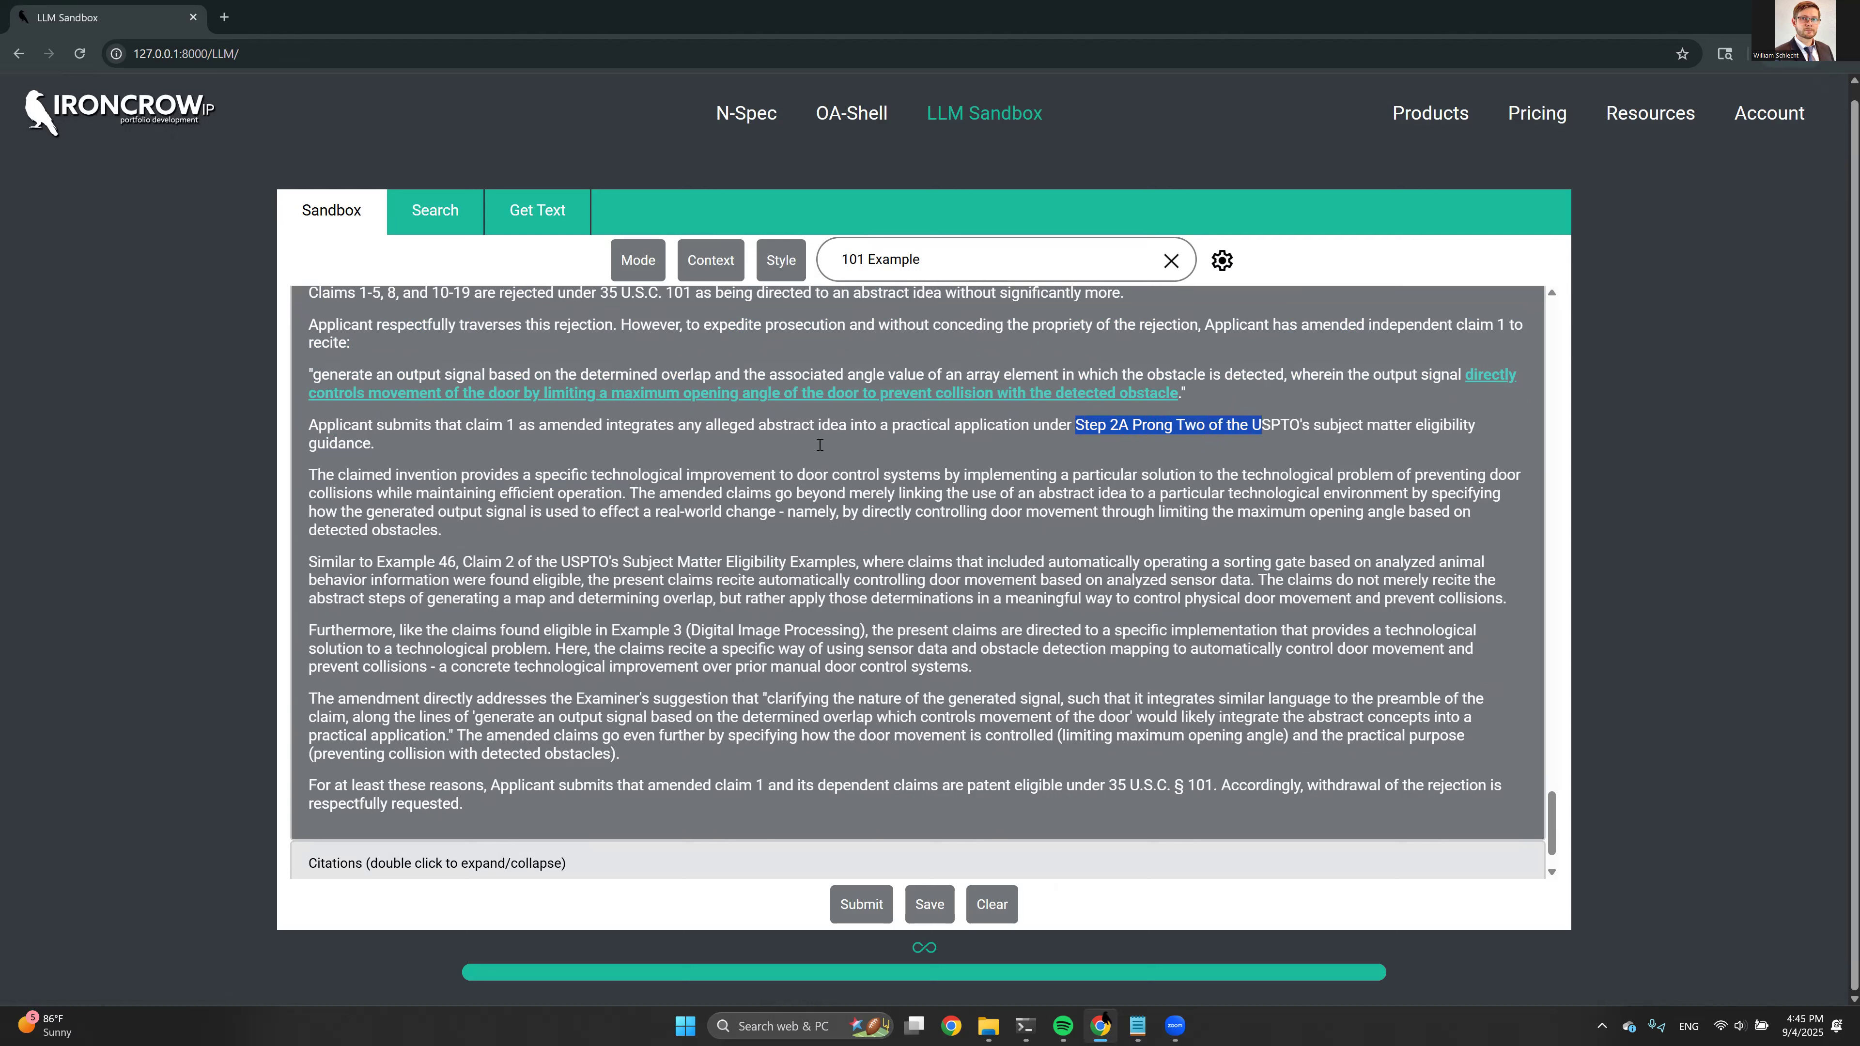
{"action": "left_click", "coordinate": [443, 448]}
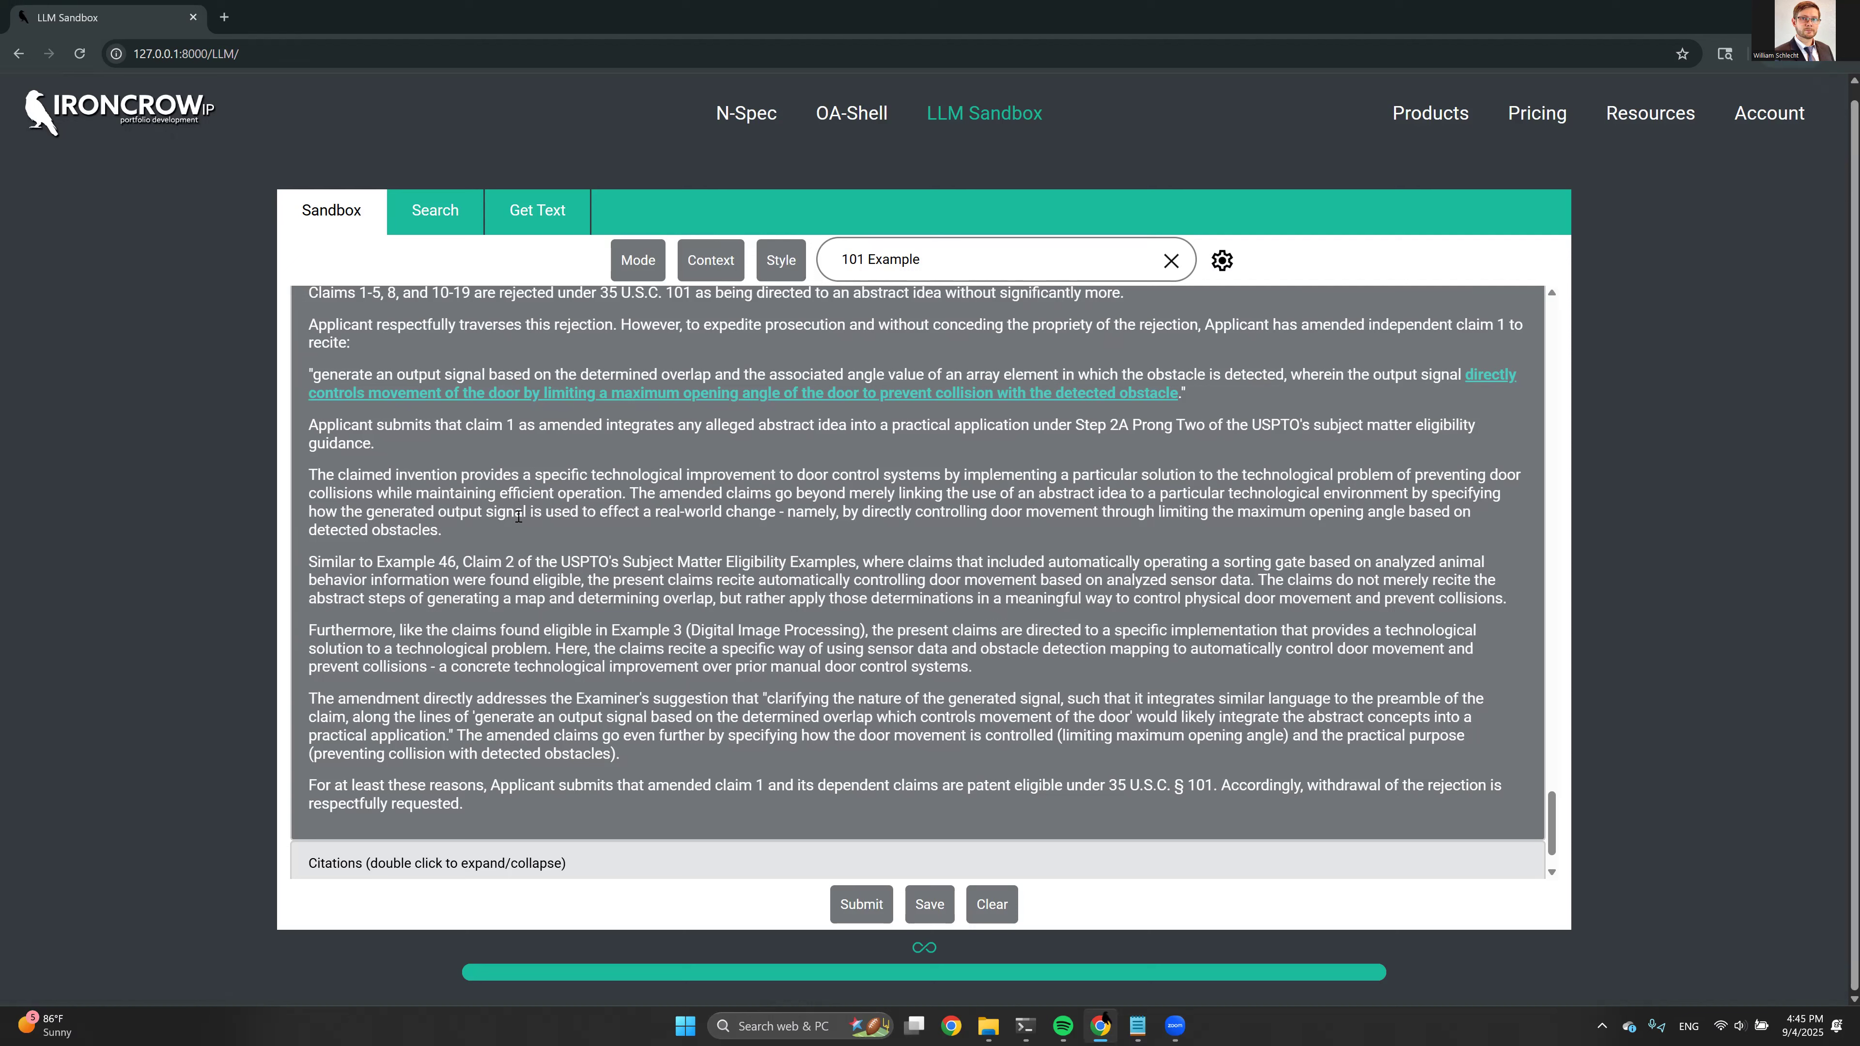
Examine the draft's technological improvement argument, its comparisons to USPTO eligibility examples, and its overall structure from heading to conclusion
{"action": "left_click_drag", "start_coordinate": [365, 515], "coordinate": [1085, 526]}
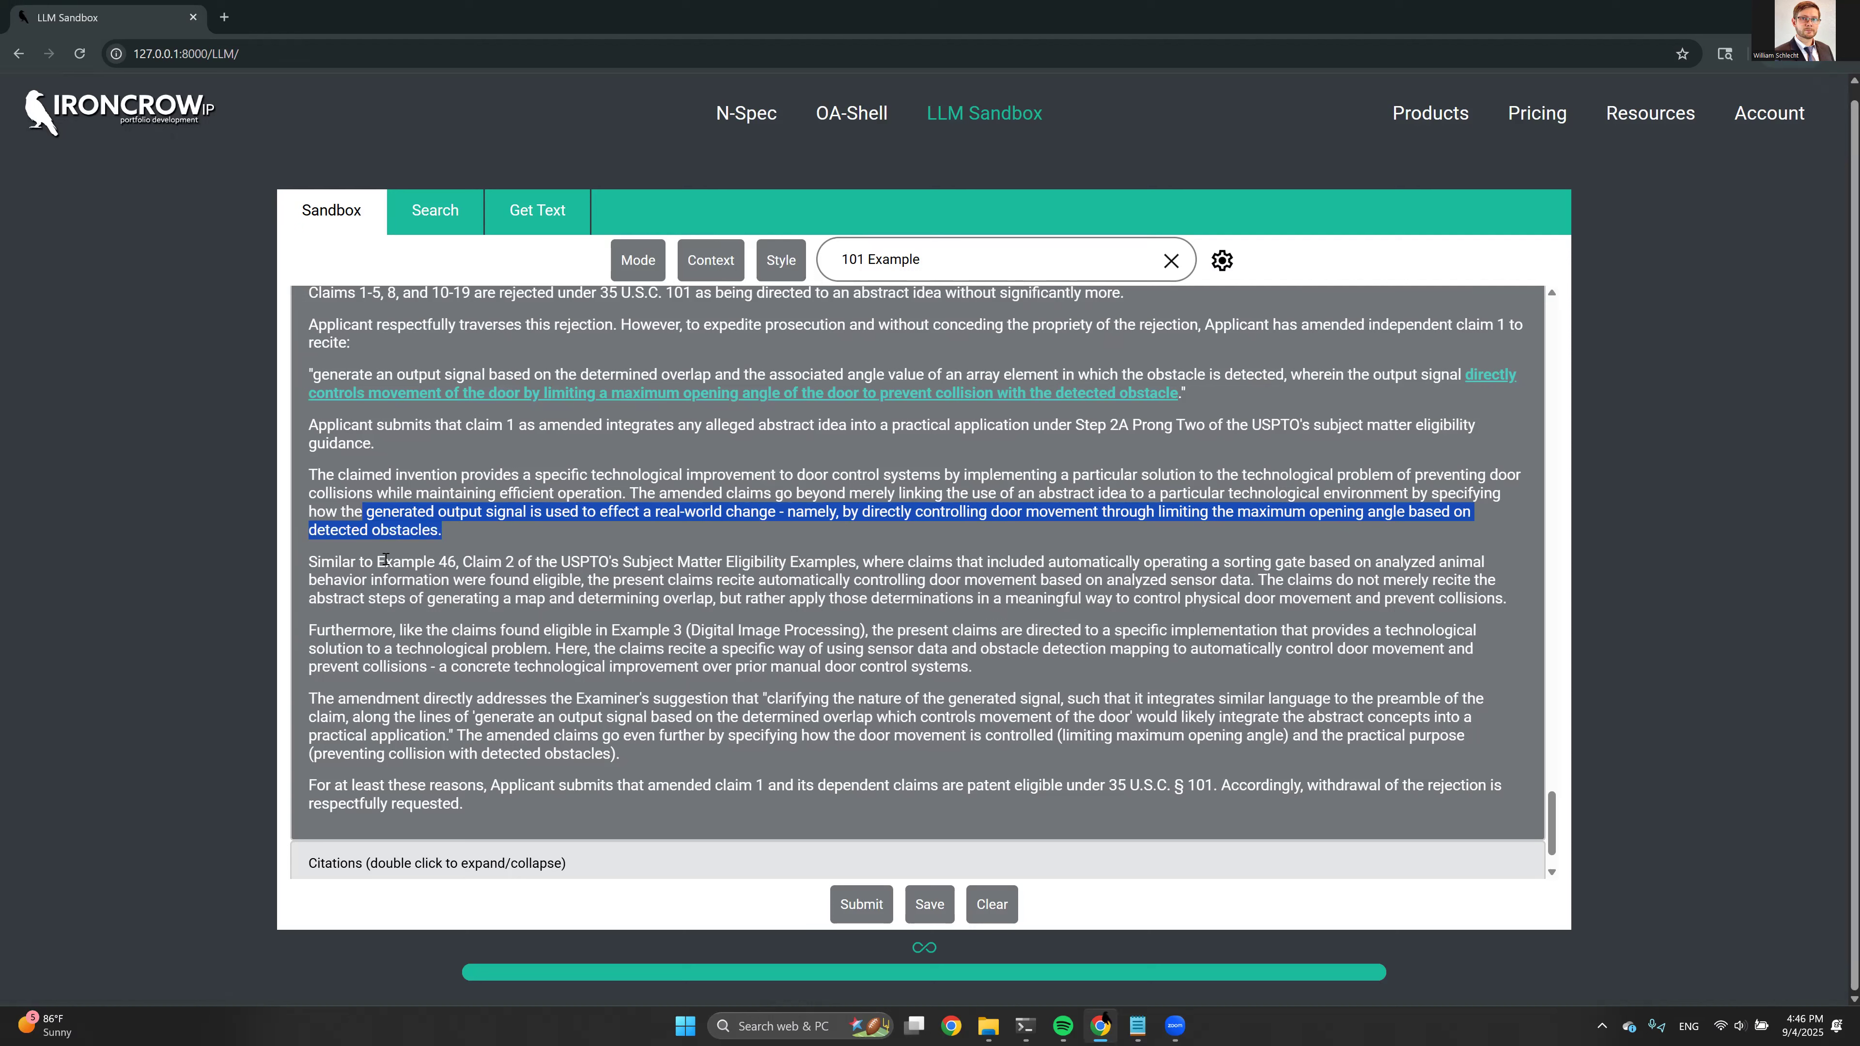
{"action": "left_click_drag", "start_coordinate": [326, 555], "coordinate": [1062, 651]}
{"action": "left_click", "coordinate": [989, 654]}
{"action": "scroll", "coordinate": [988, 655], "scroll_direction": "down", "scroll_amount": 1}
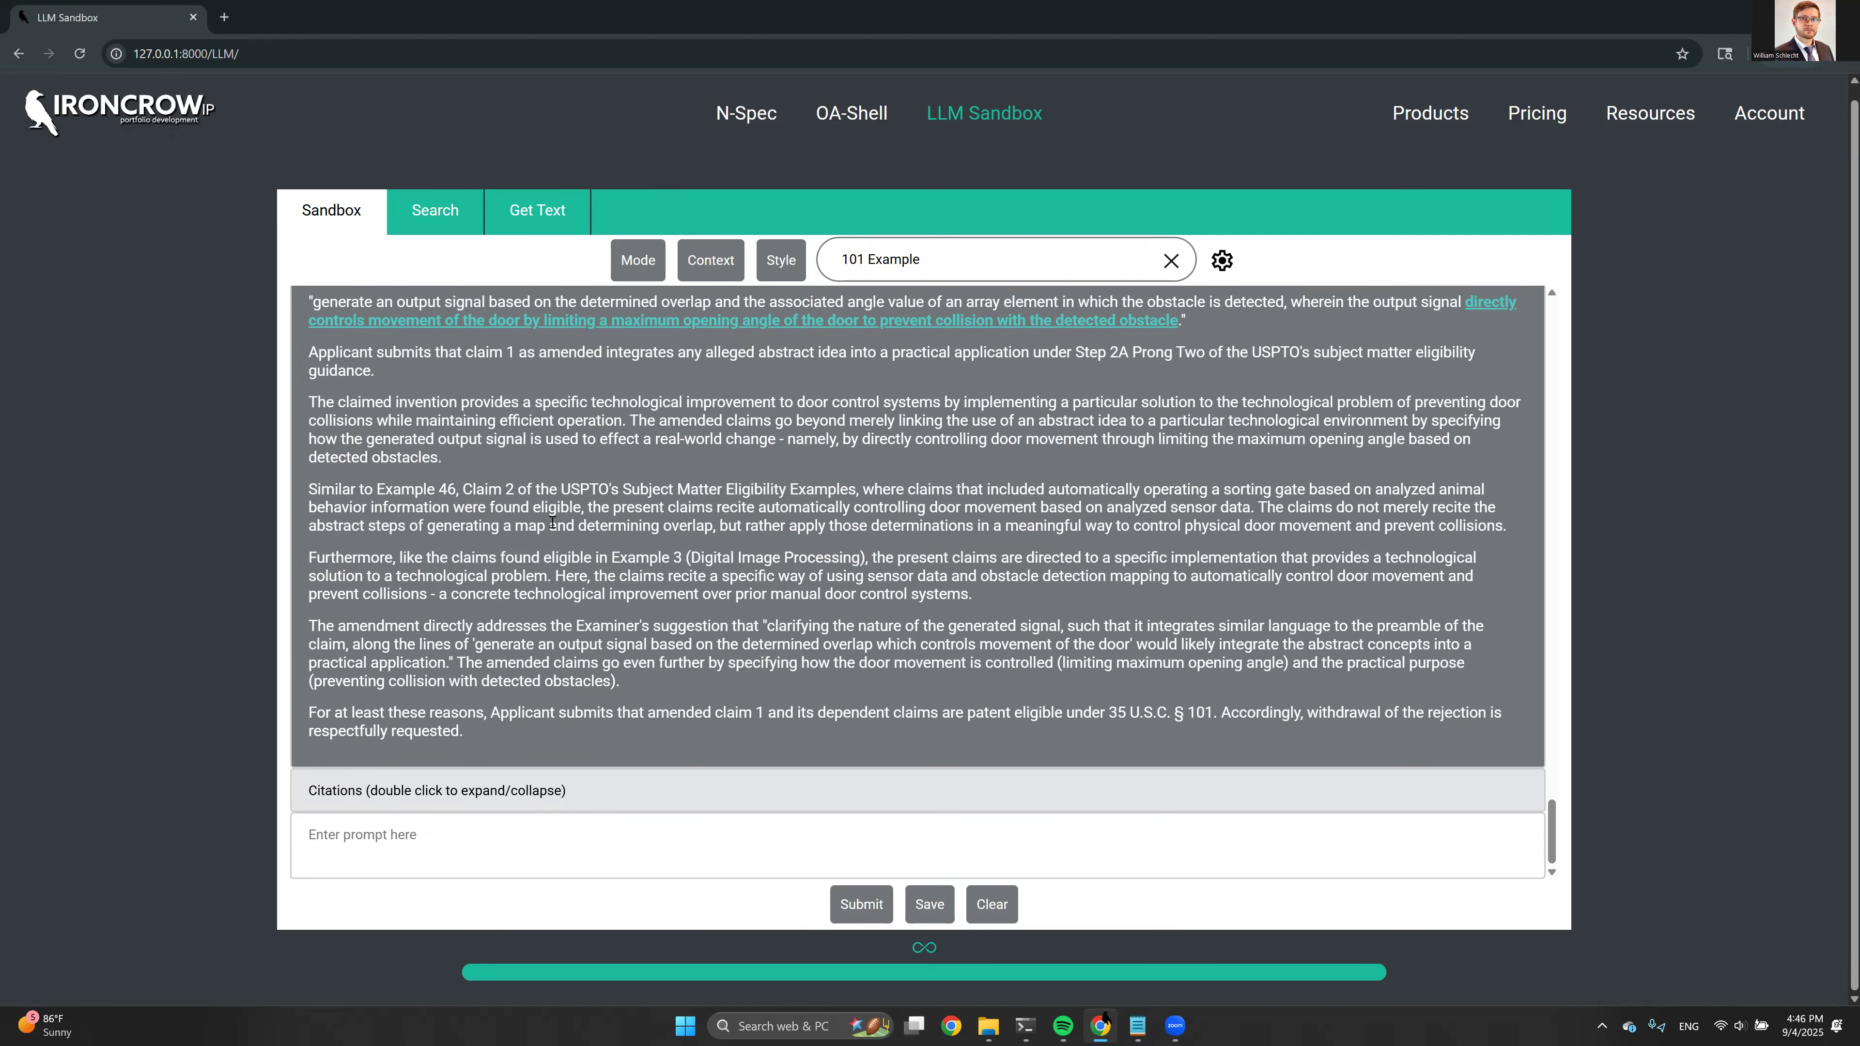
{"action": "scroll", "coordinate": [476, 576], "scroll_direction": "up", "scroll_amount": 2}
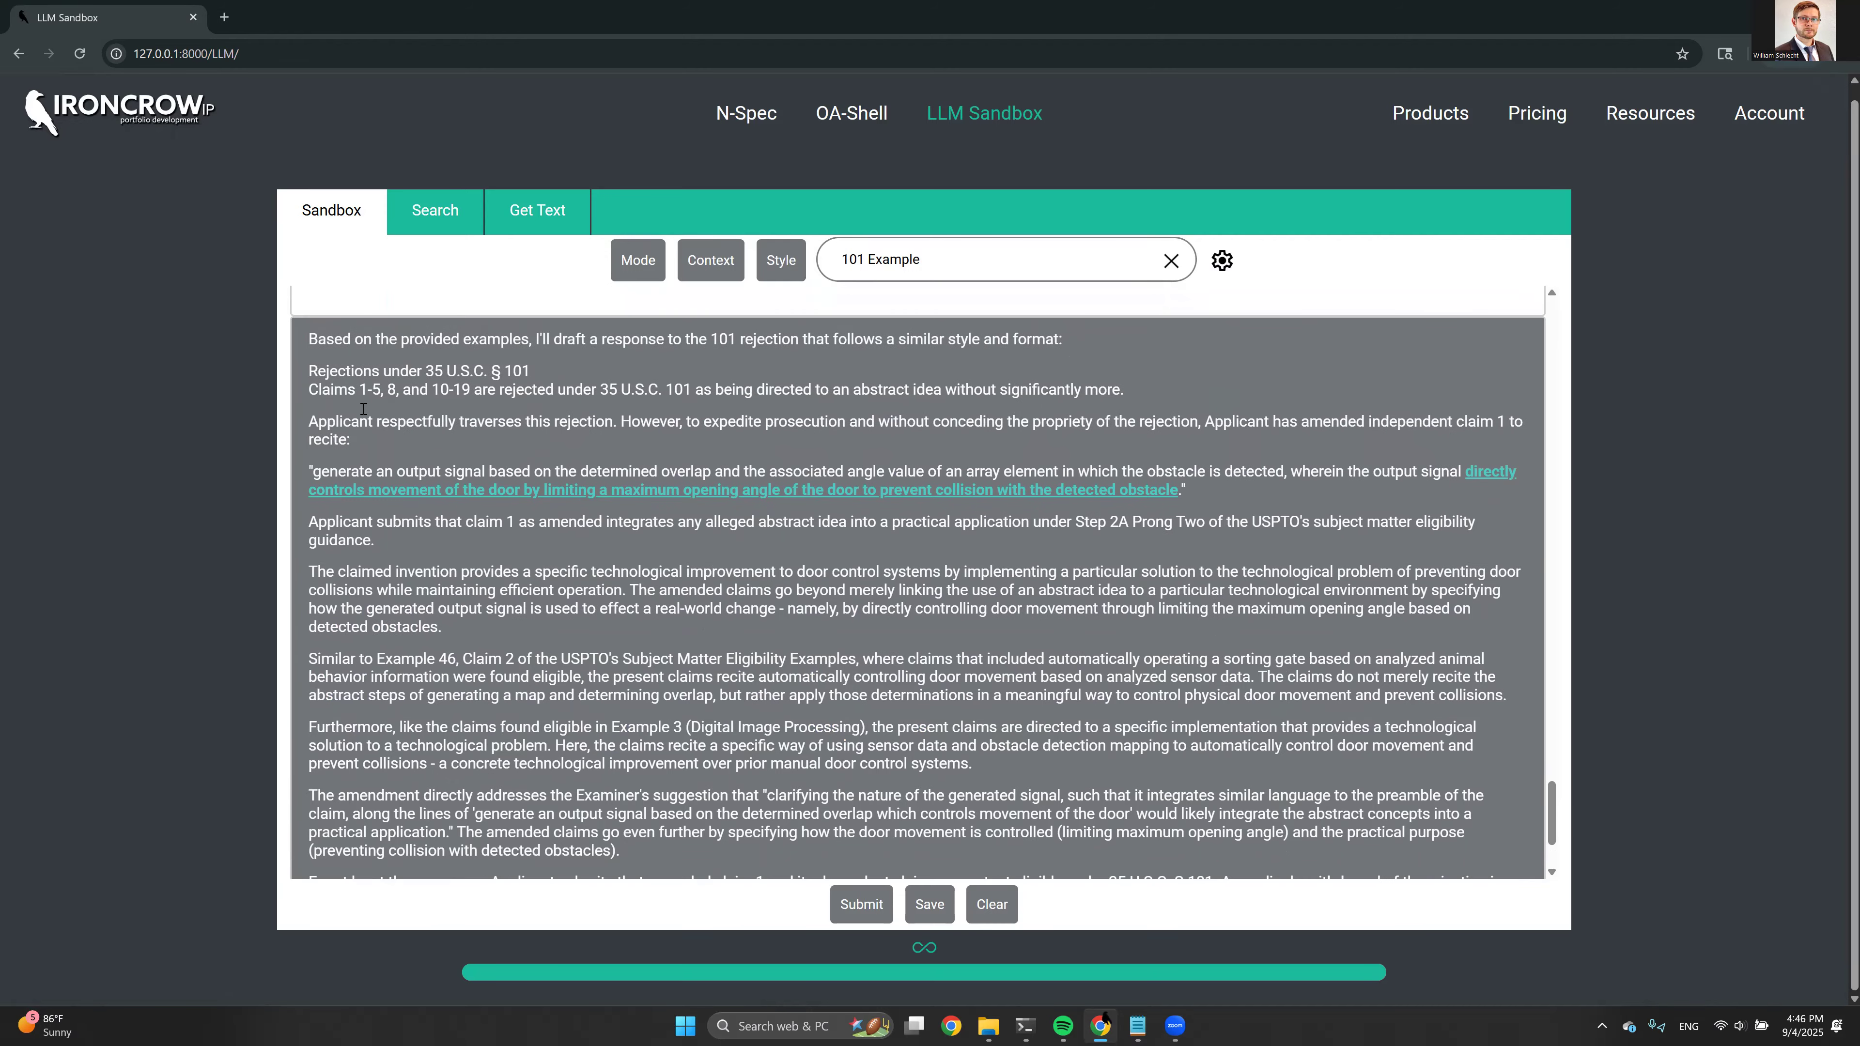
{"action": "left_click_drag", "start_coordinate": [308, 372], "coordinate": [515, 522]}
{"action": "scroll", "coordinate": [514, 521], "scroll_direction": "down", "scroll_amount": 1}
{"action": "left_click", "coordinate": [501, 457]}
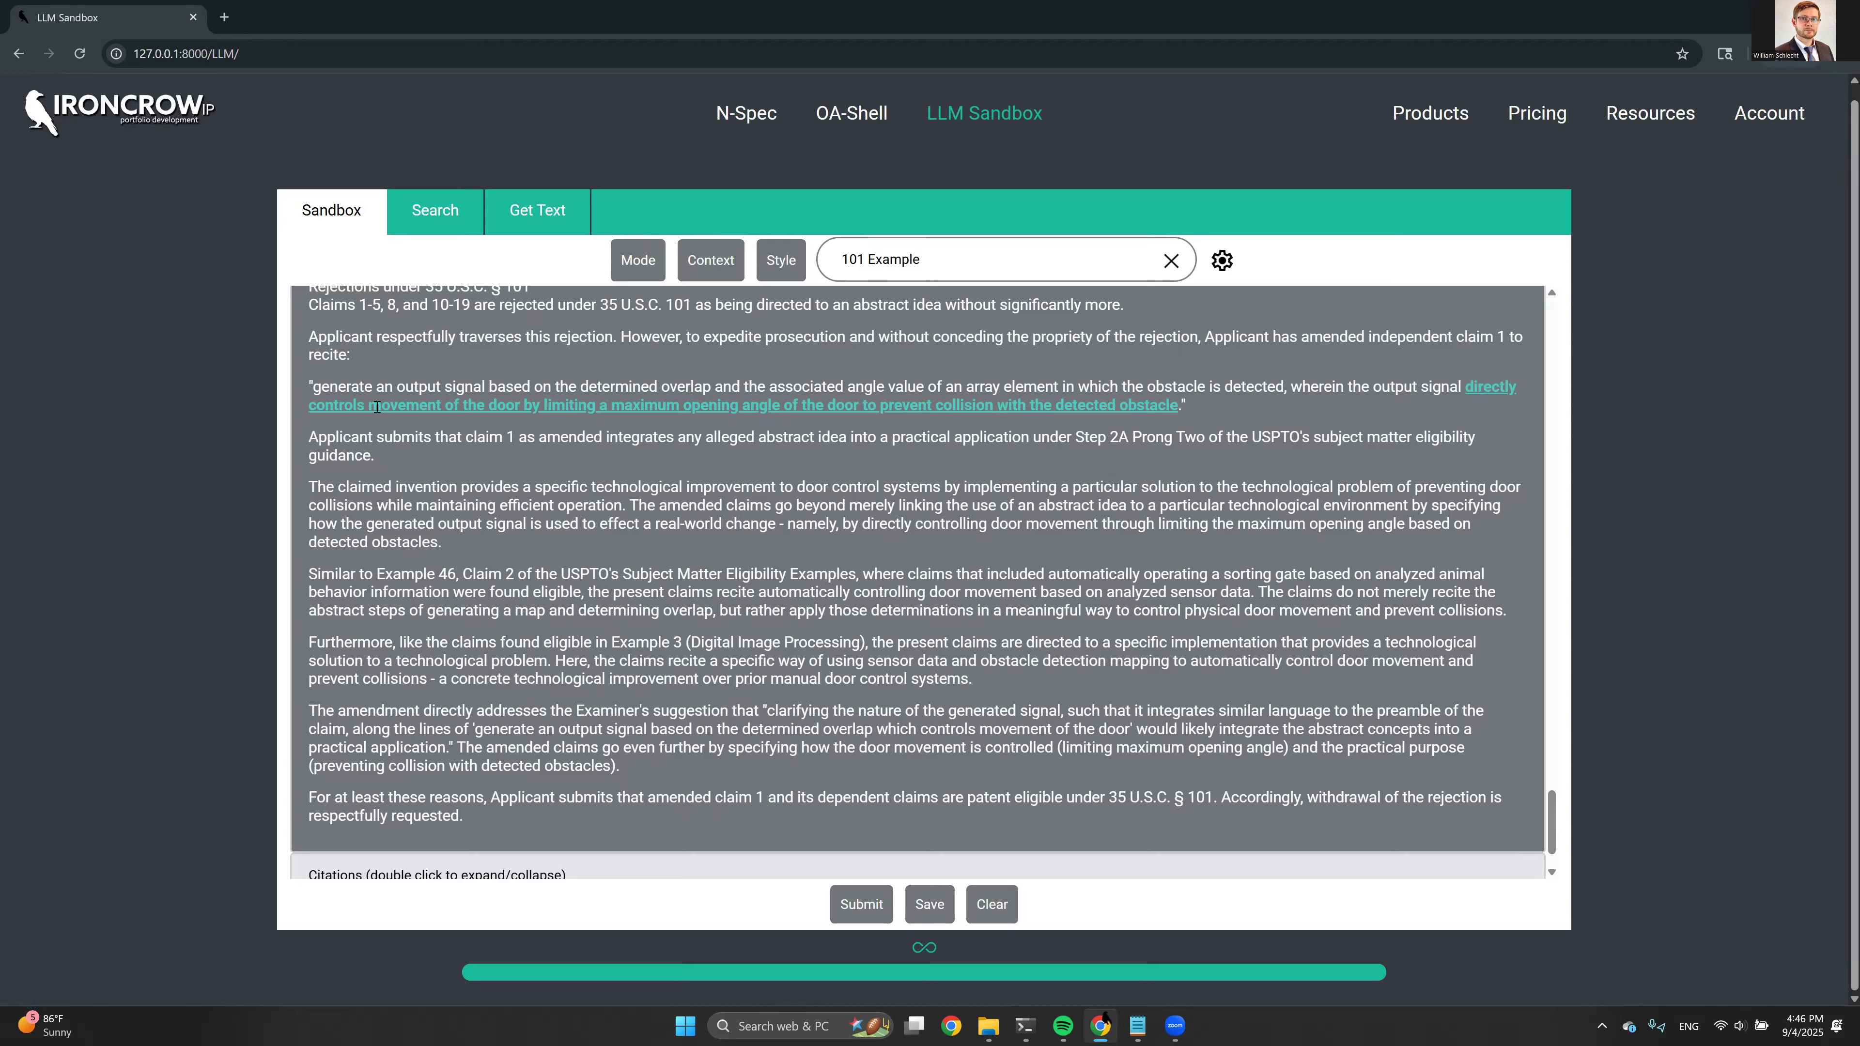
{"action": "scroll", "coordinate": [376, 406], "scroll_direction": "up", "scroll_amount": 1}
{"action": "scroll", "coordinate": [445, 482], "scroll_direction": "down", "scroll_amount": 1}
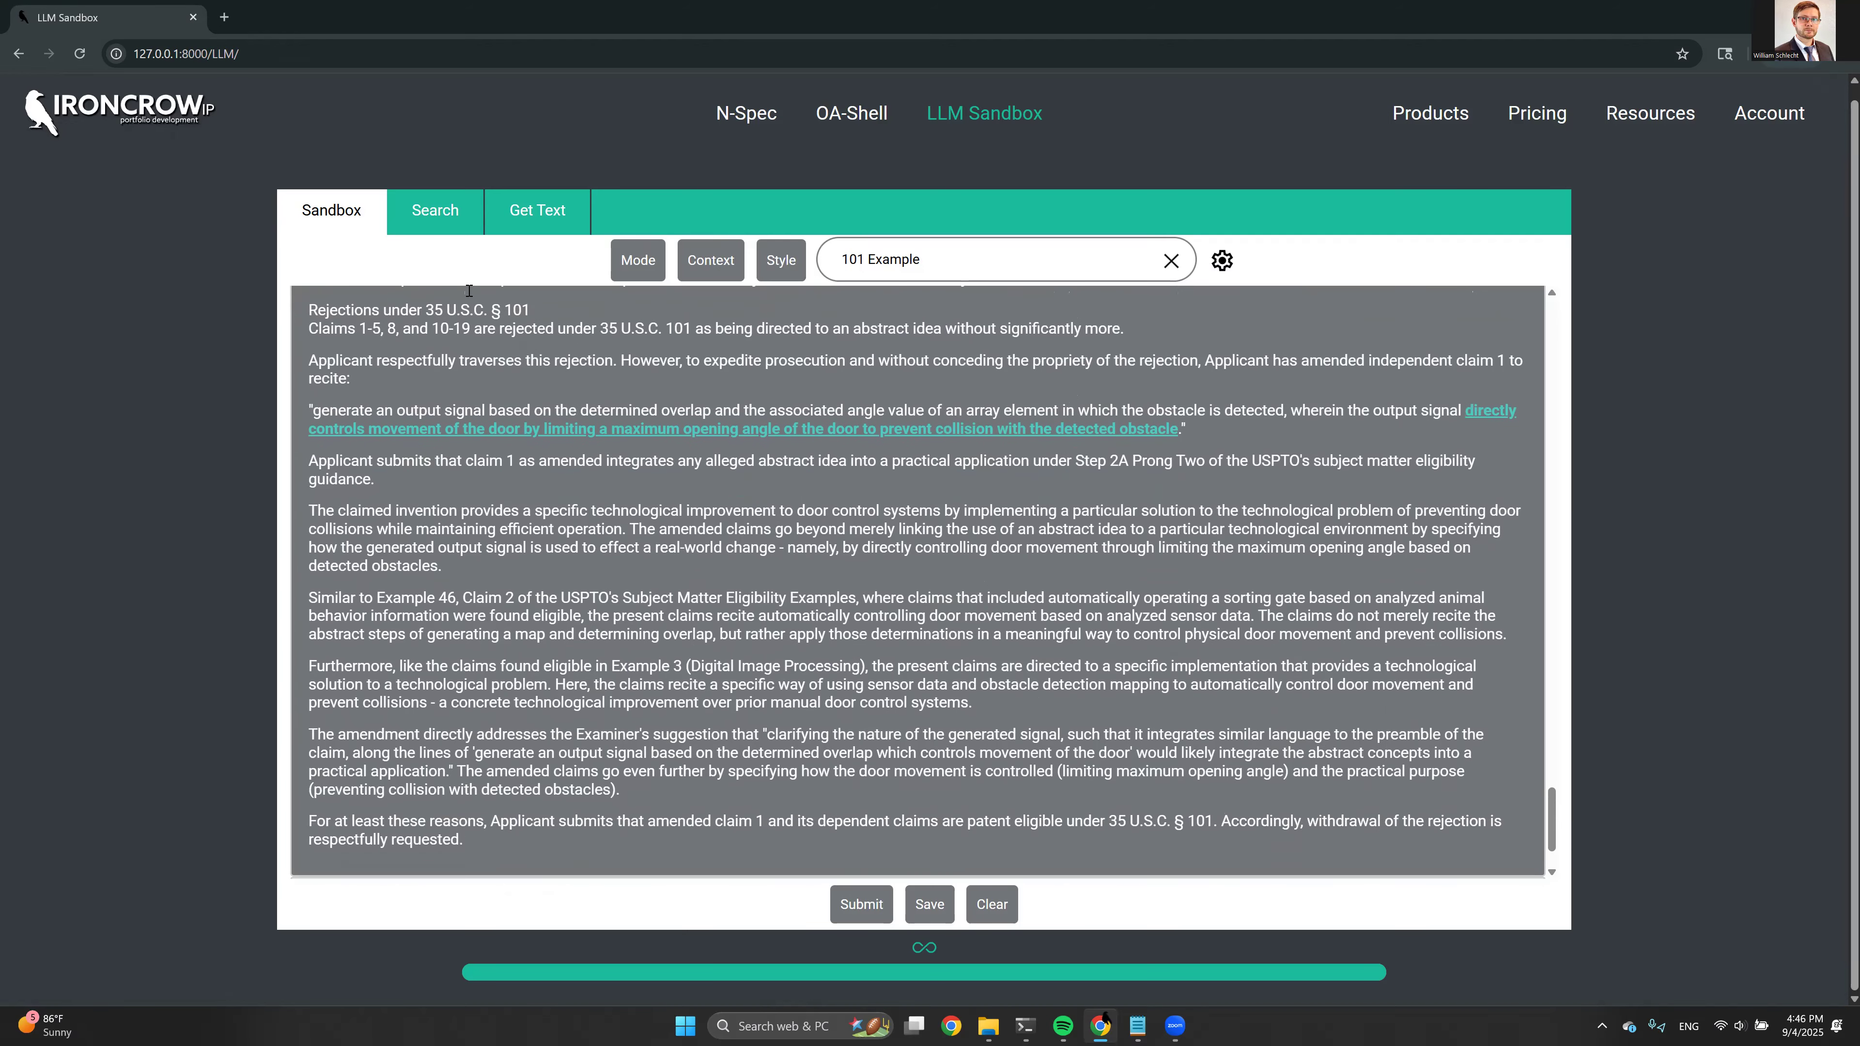
{"action": "scroll", "coordinate": [381, 417], "scroll_direction": "up", "scroll_amount": 1}
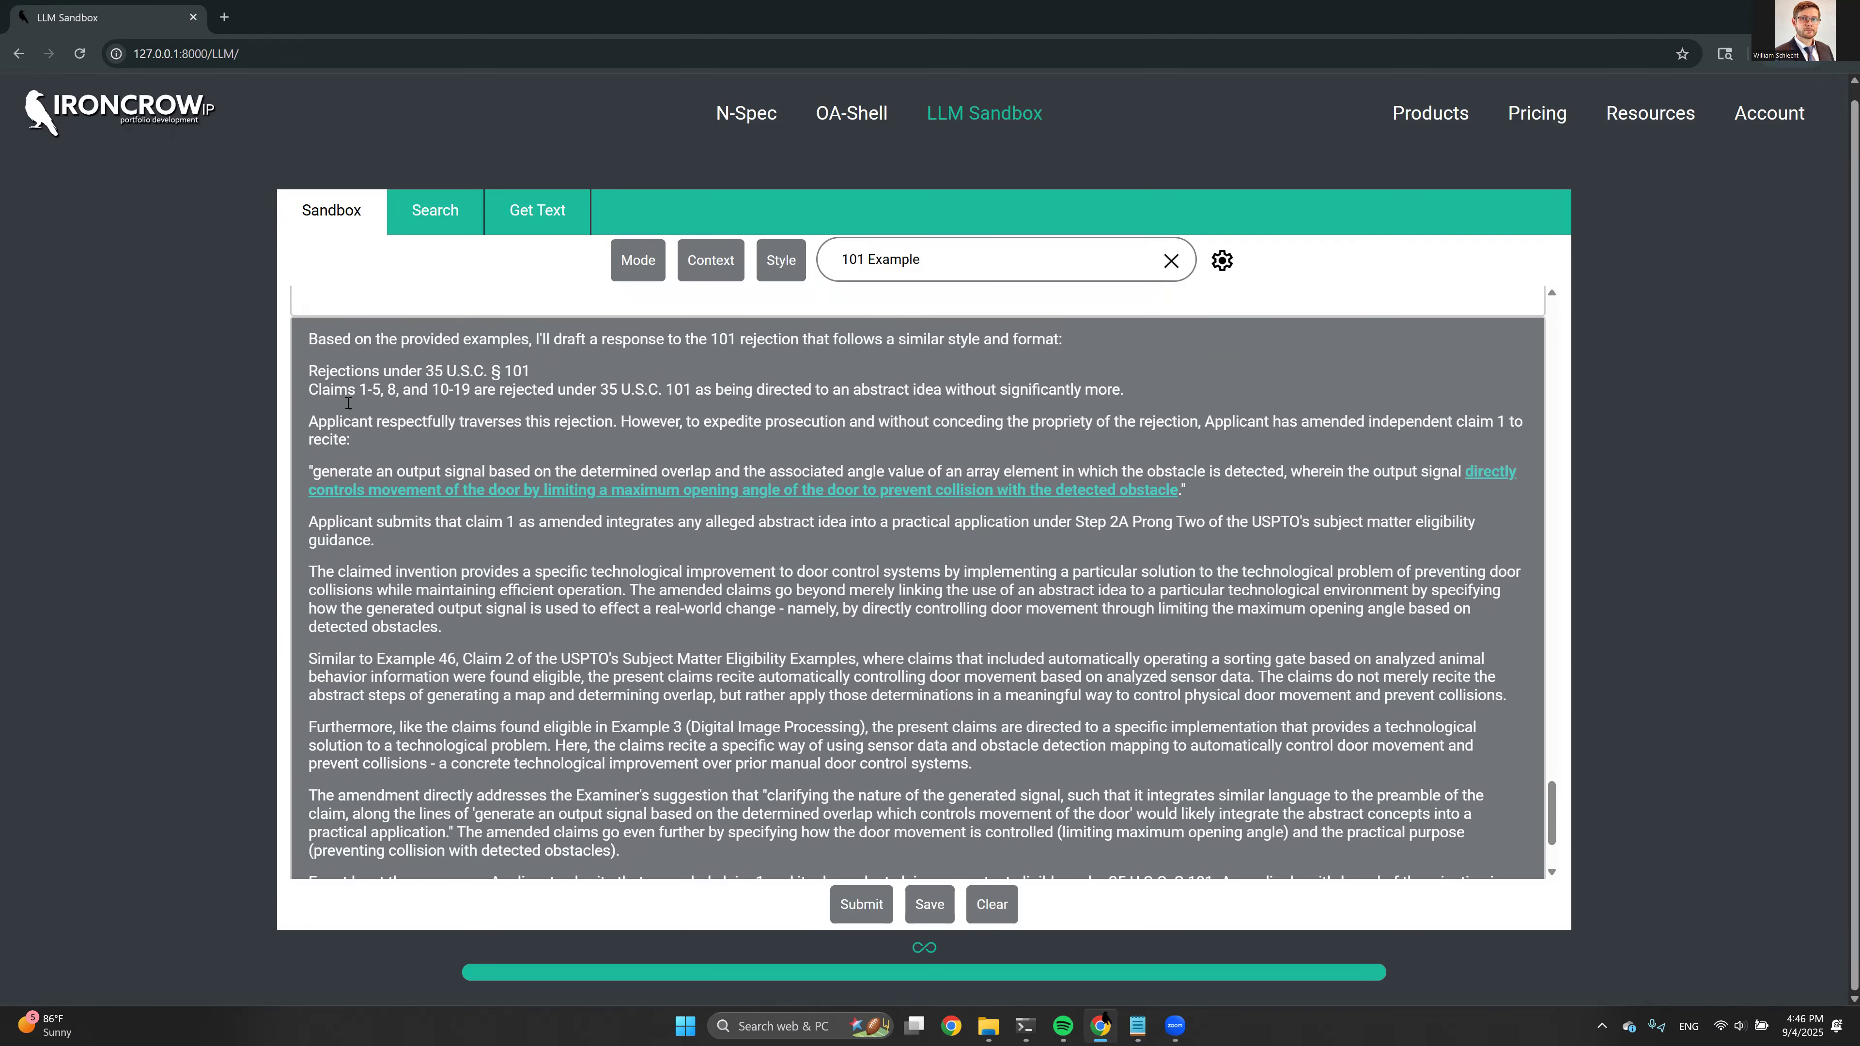
Copy the drafted 101 response and paste it with its source formatting into a new blank Word document
{"action": "double_click", "coordinate": [313, 369]}
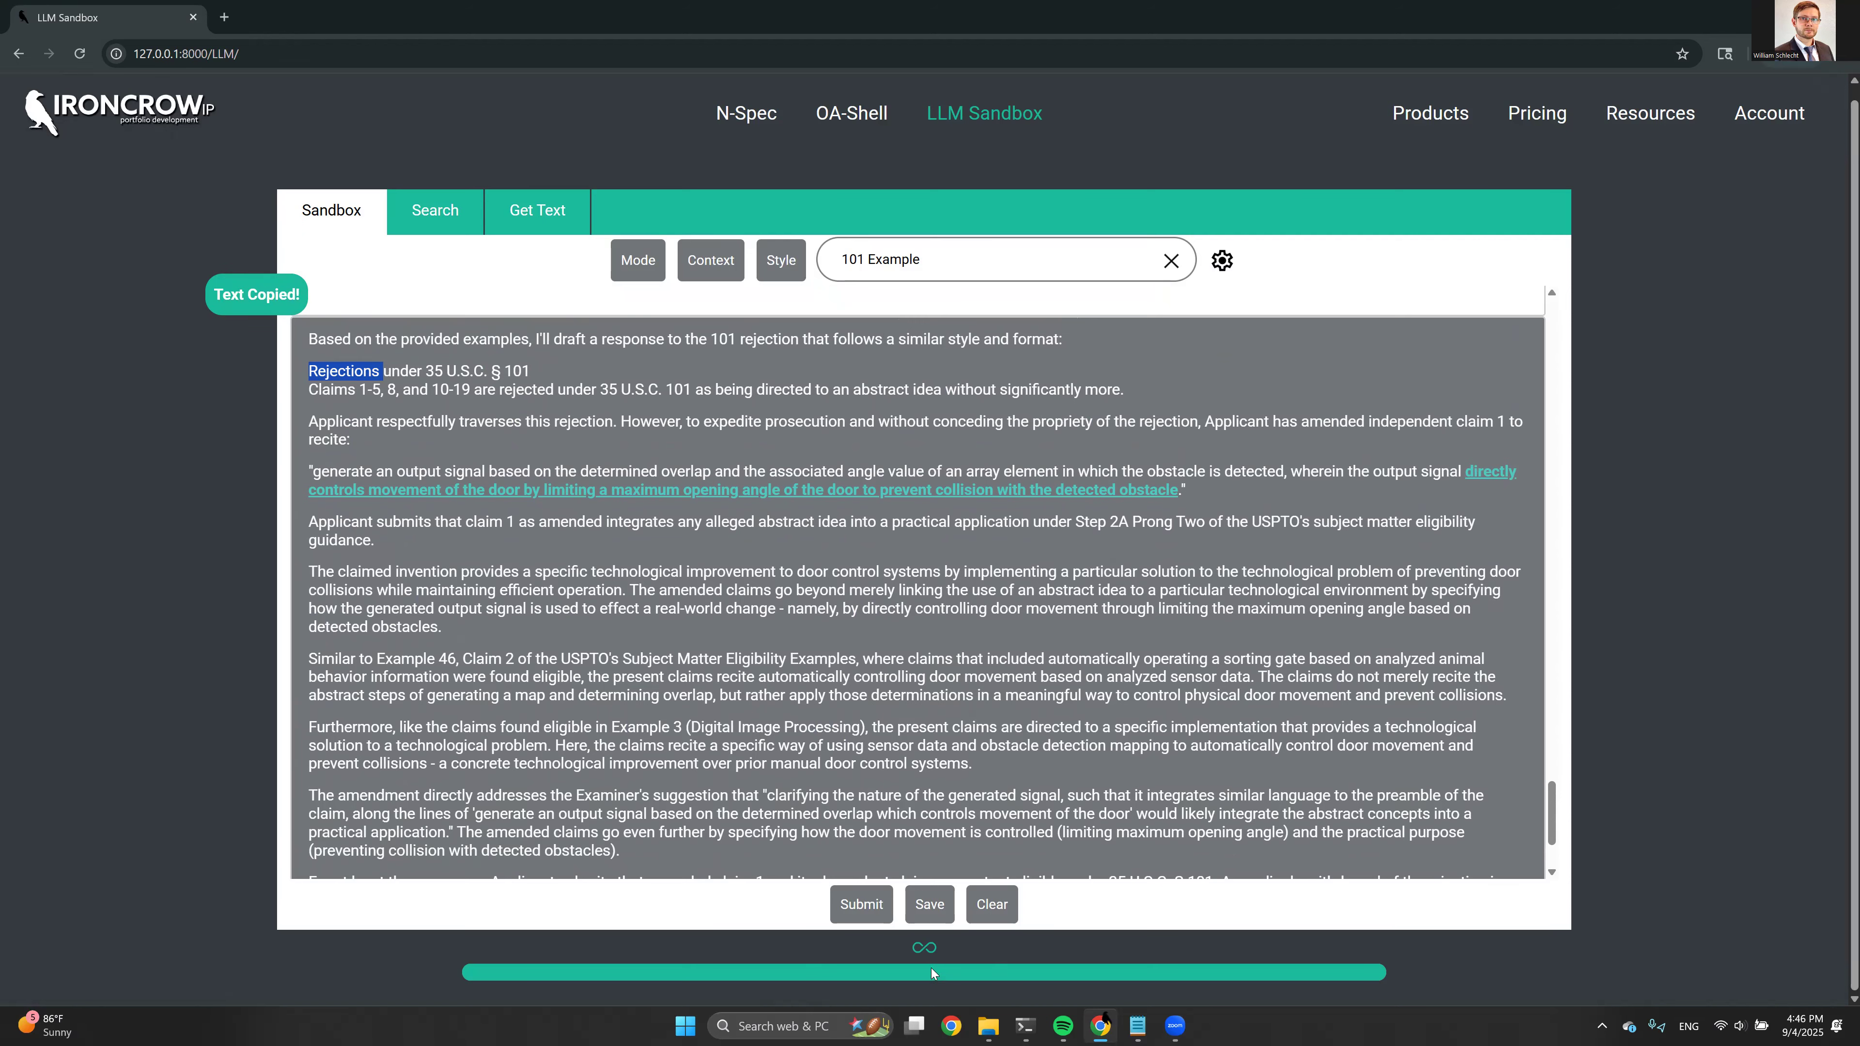
{"action": "left_click", "coordinate": [803, 1024]}
{"action": "type", "text": "word"}
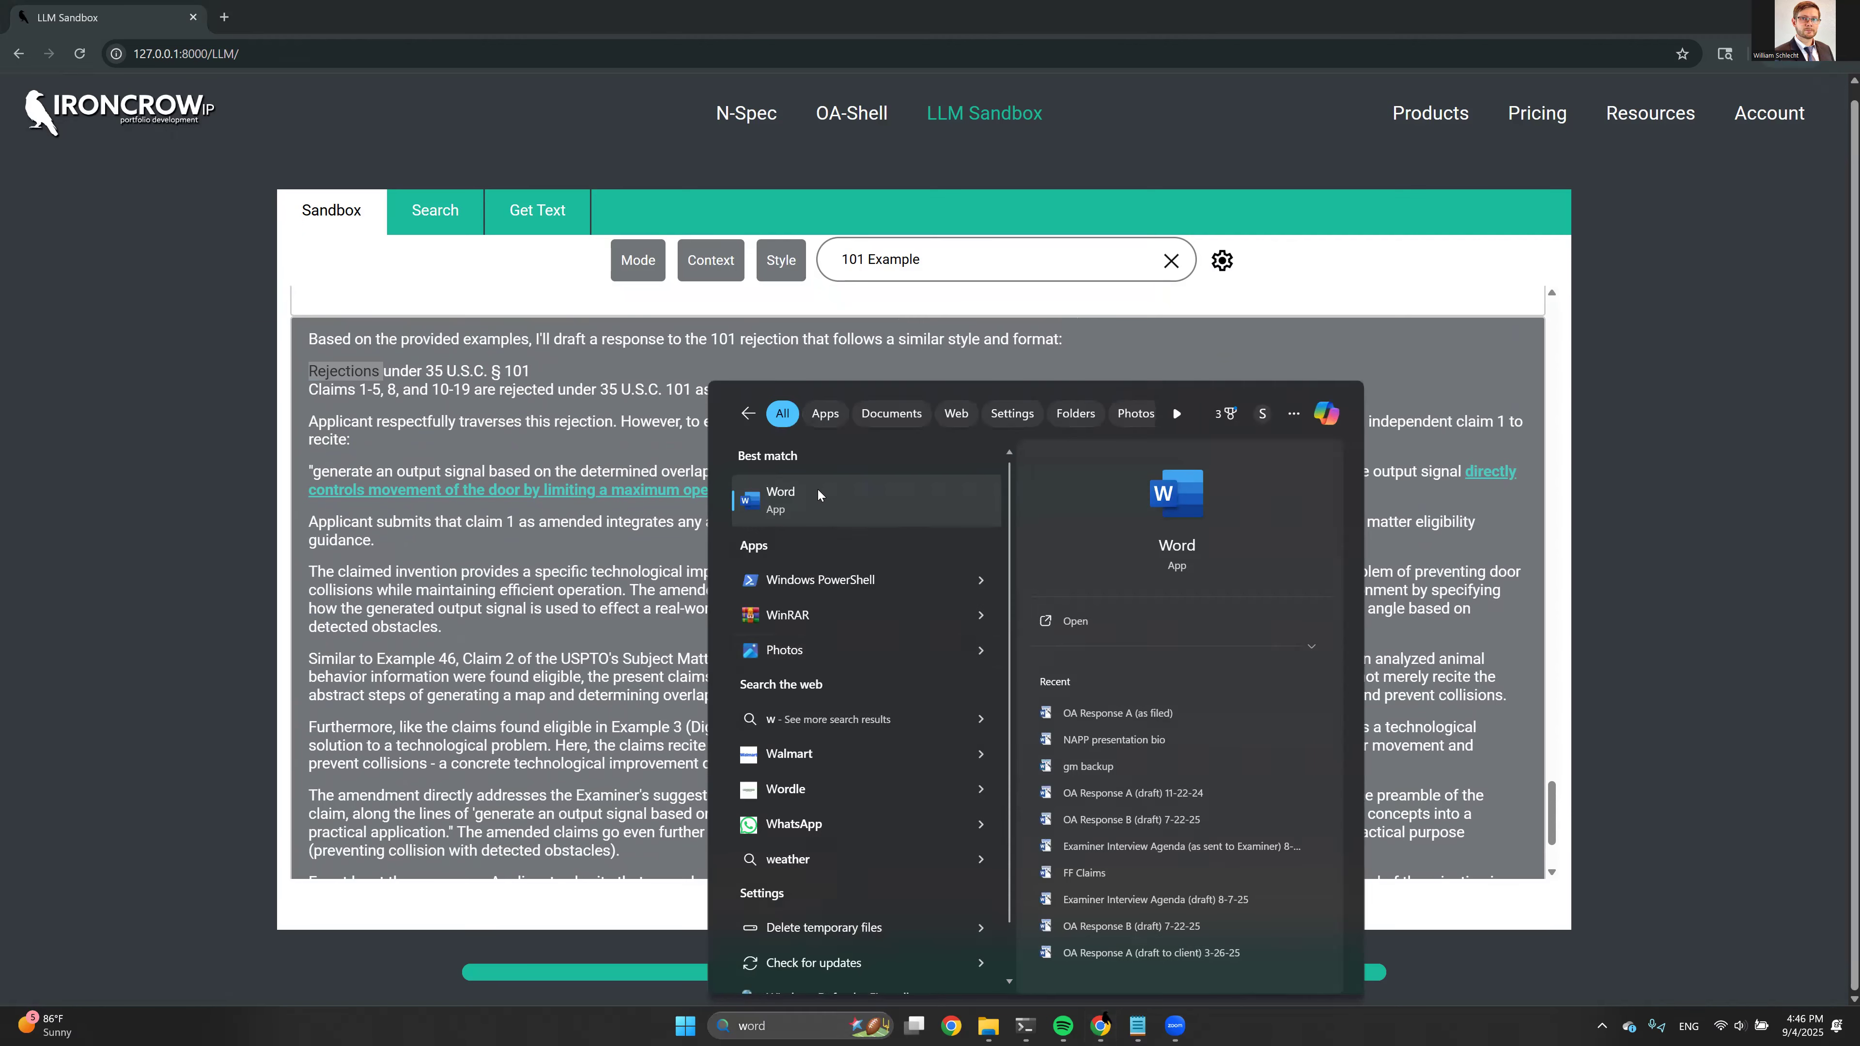
{"action": "left_click", "coordinate": [818, 490]}
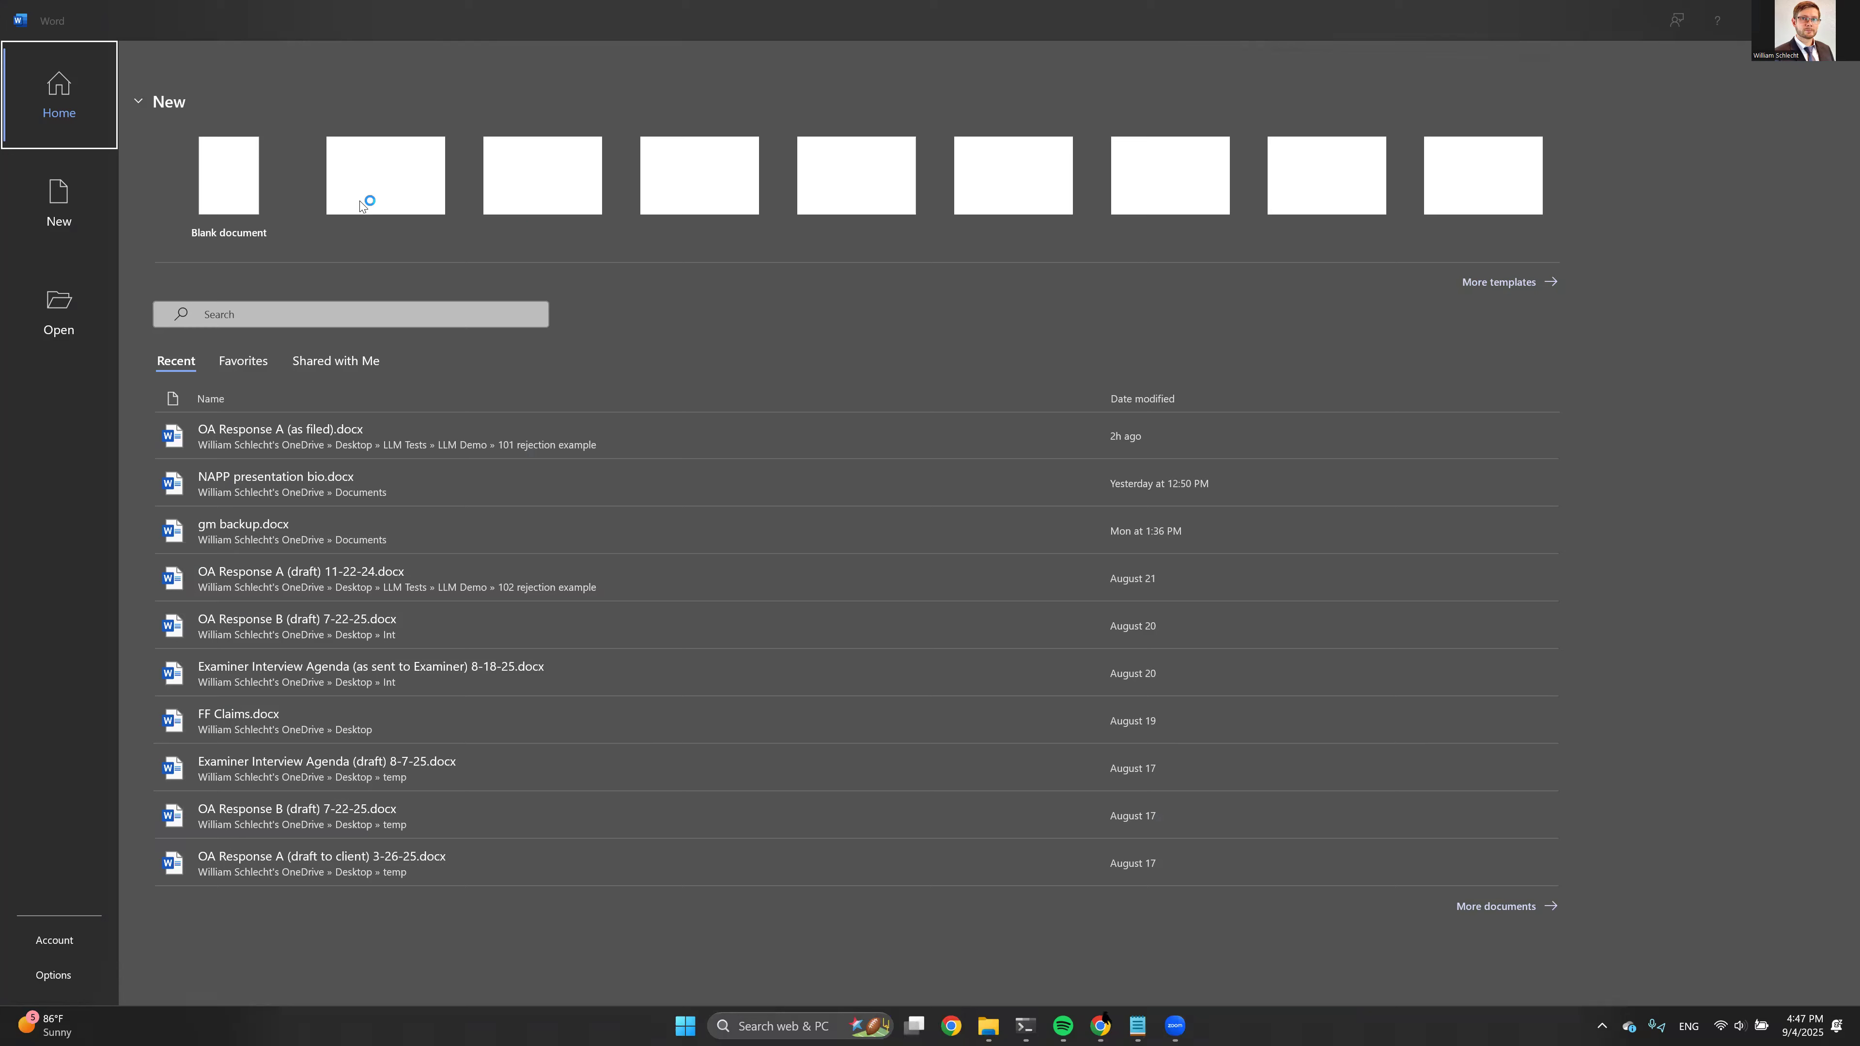
{"action": "left_click", "coordinate": [270, 197]}
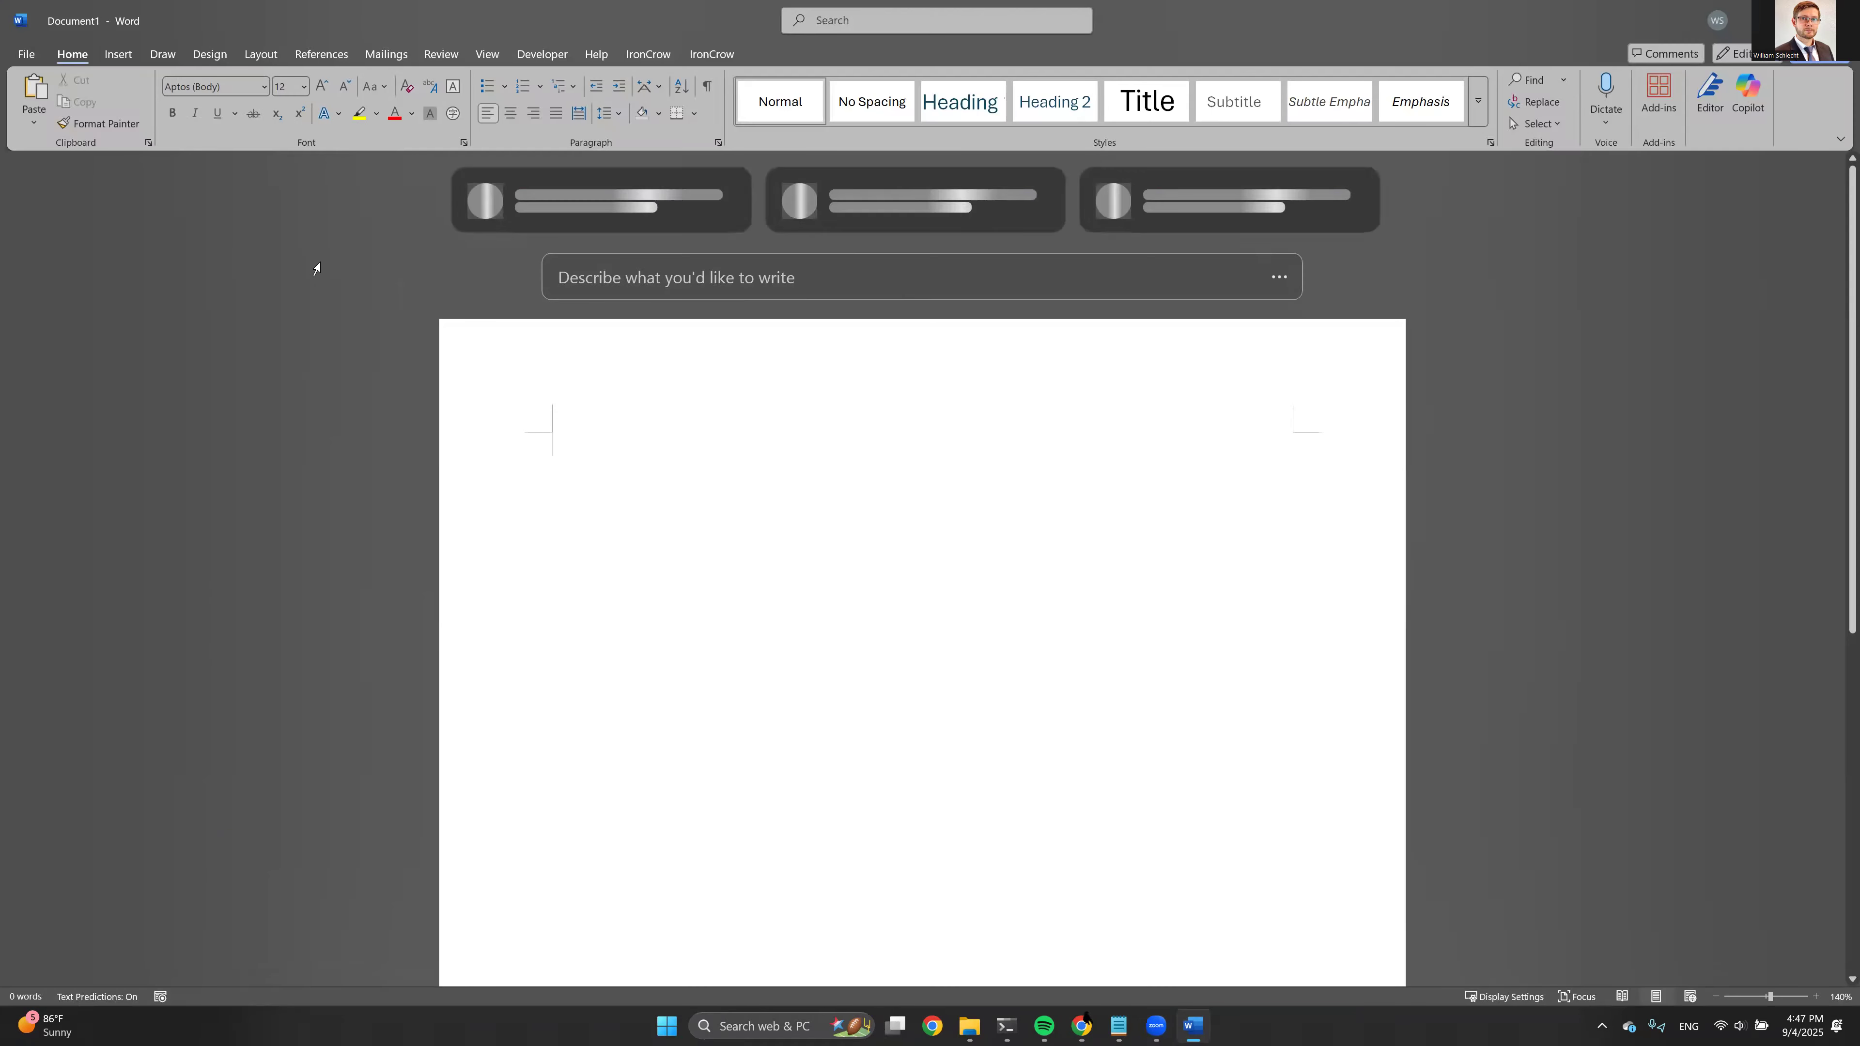
{"action": "right_click", "coordinate": [609, 451]}
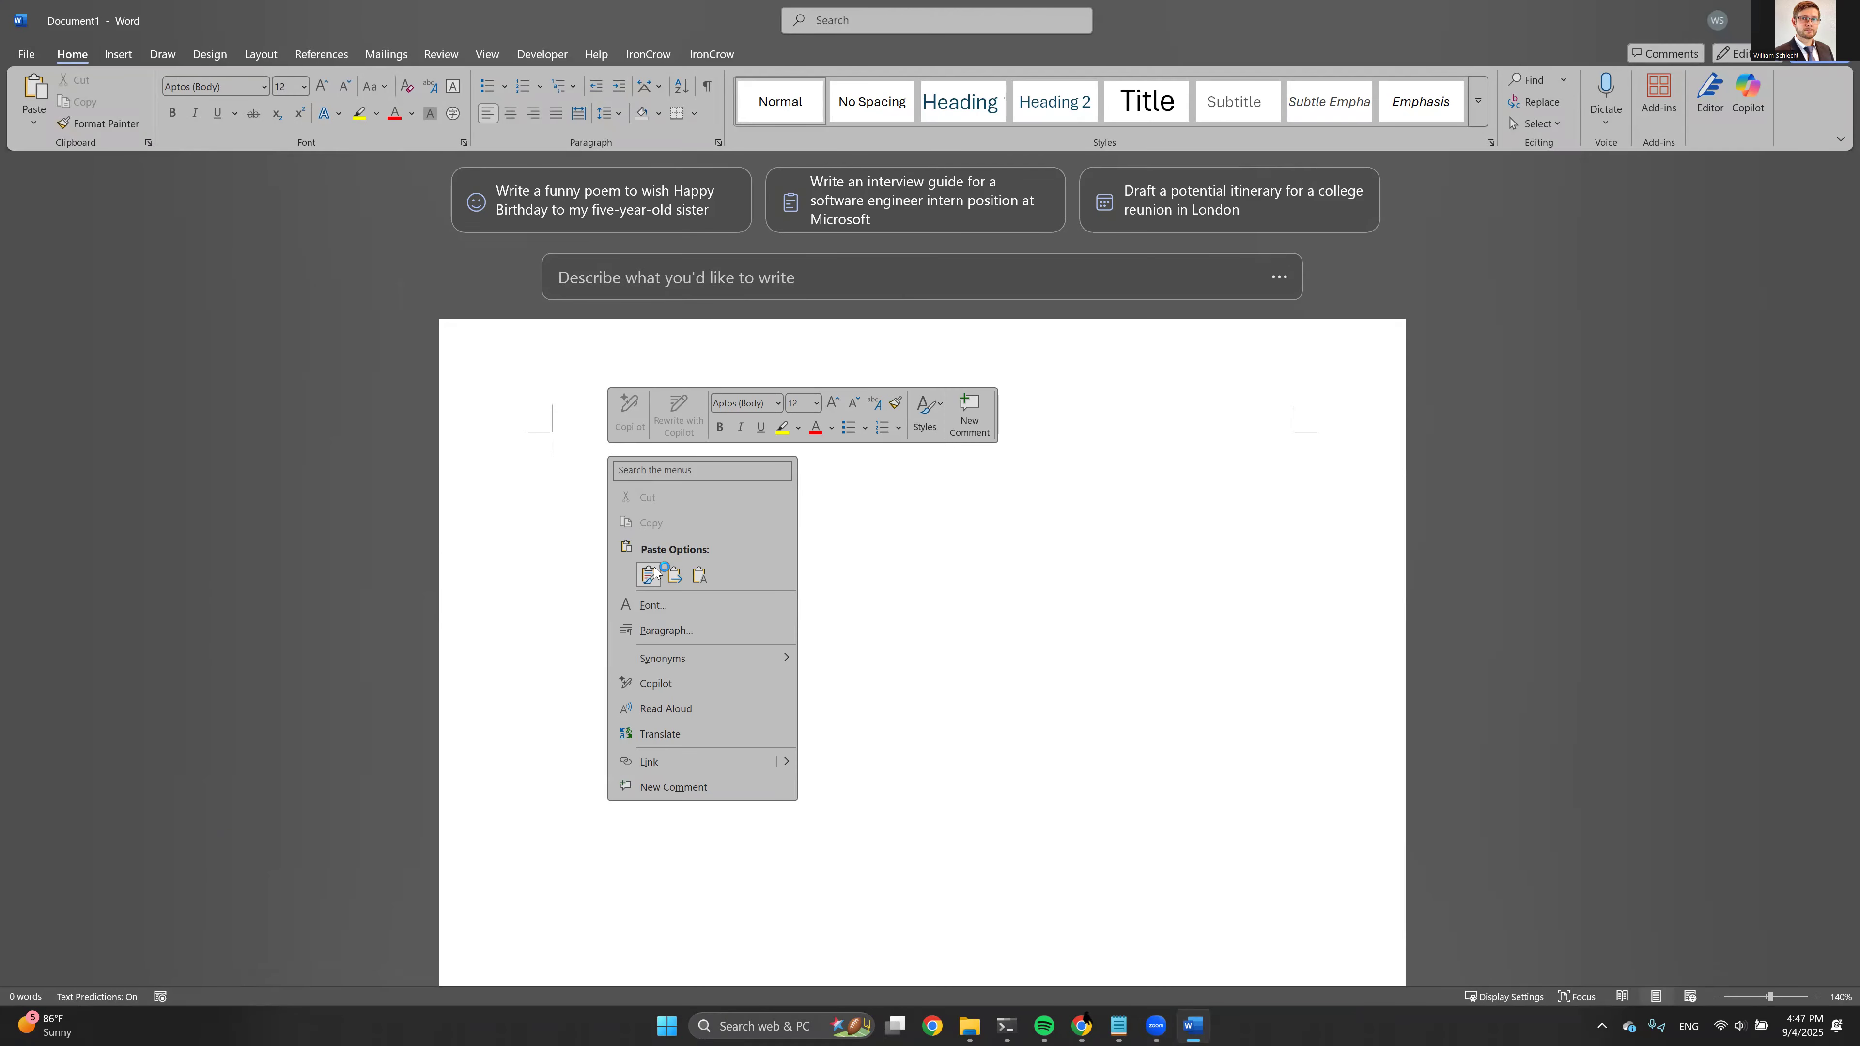
{"action": "left_click", "coordinate": [648, 575]}
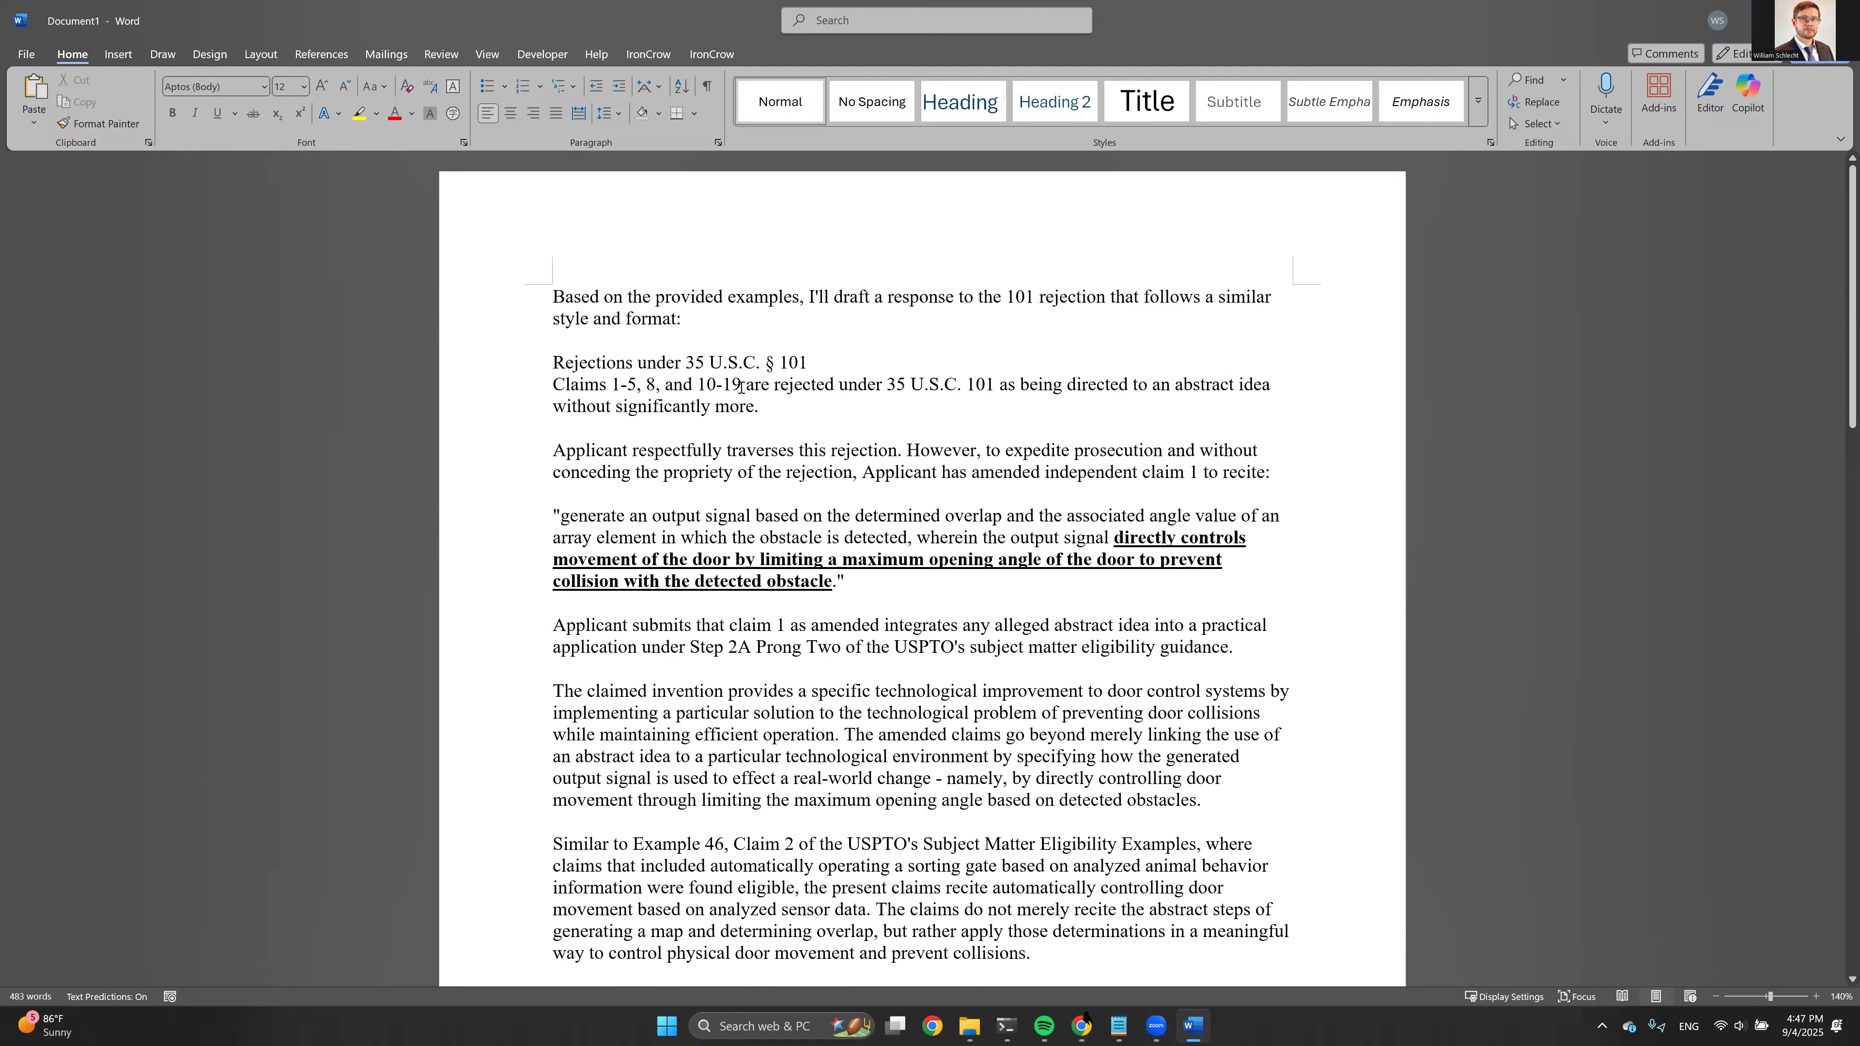
Delete the introductory sentence above the pasted response's heading, look over the text, and close the Word document without saving
{"action": "double_click", "coordinate": [513, 306]}
{"action": "key", "text": "Delete"}
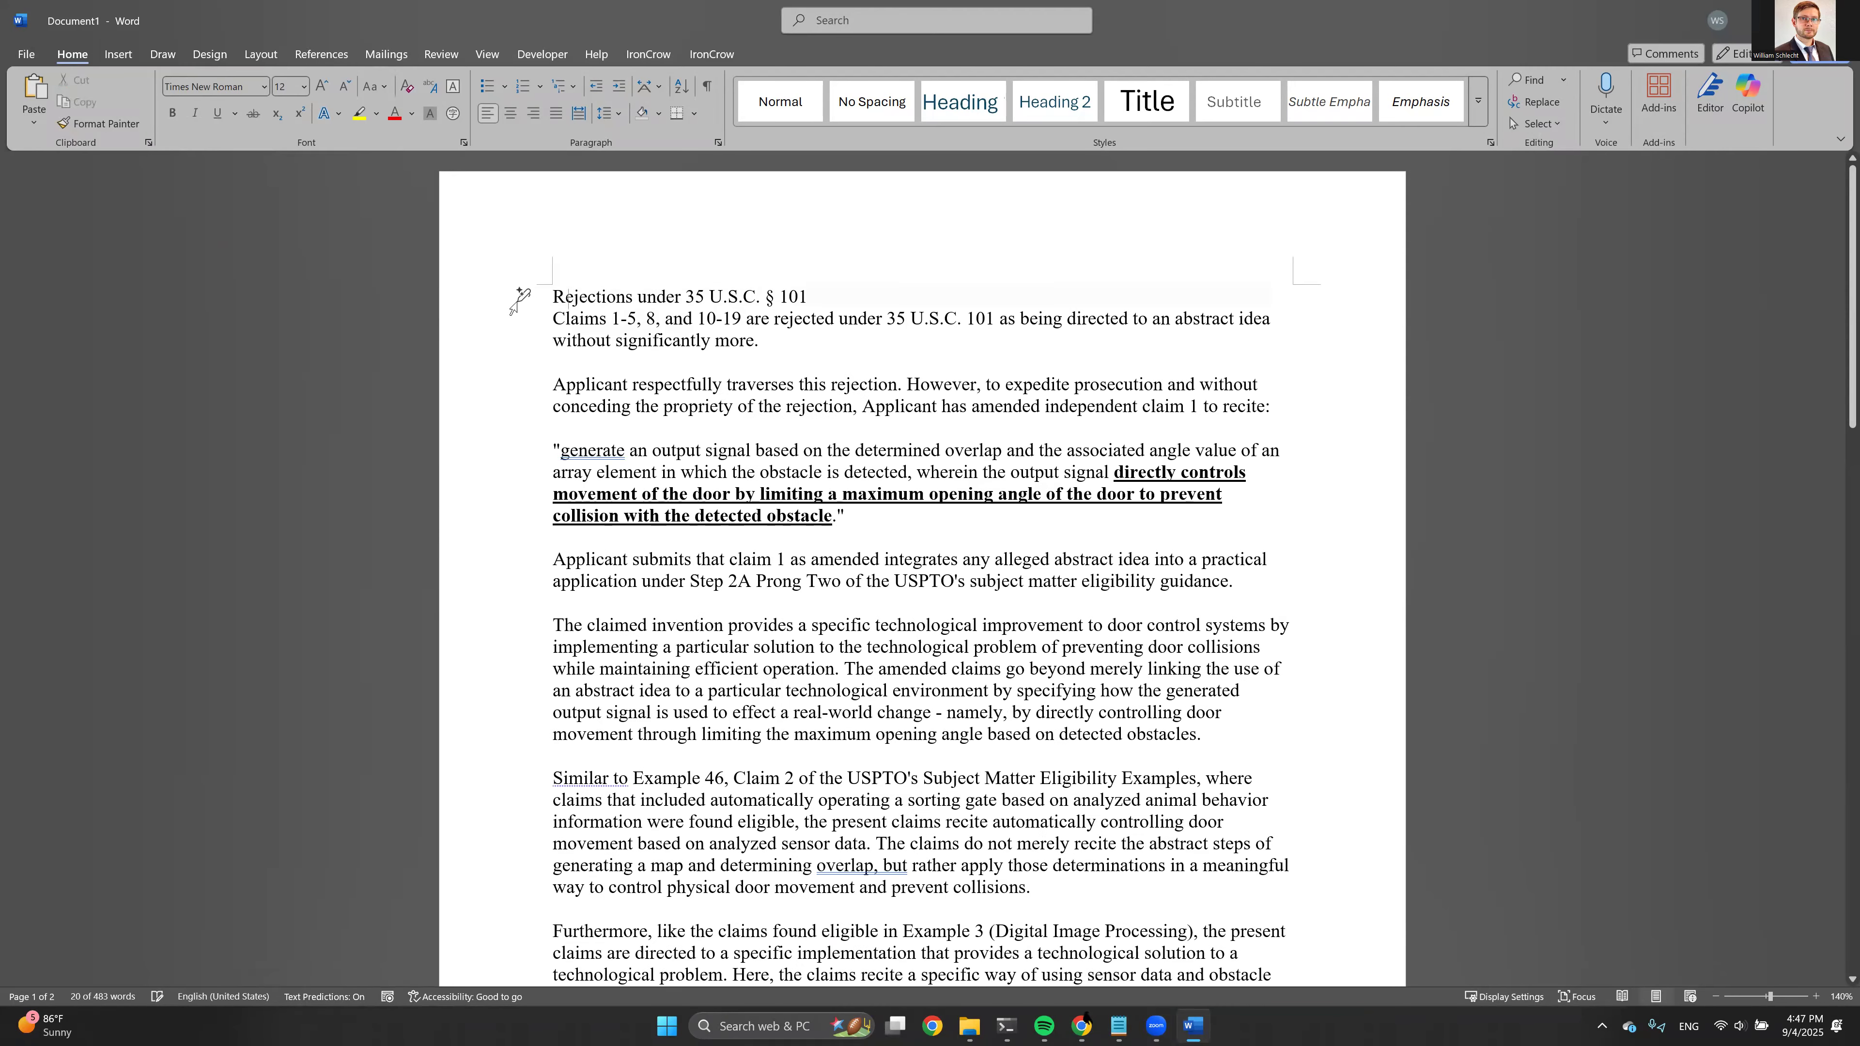
{"action": "left_click", "coordinate": [585, 318]}
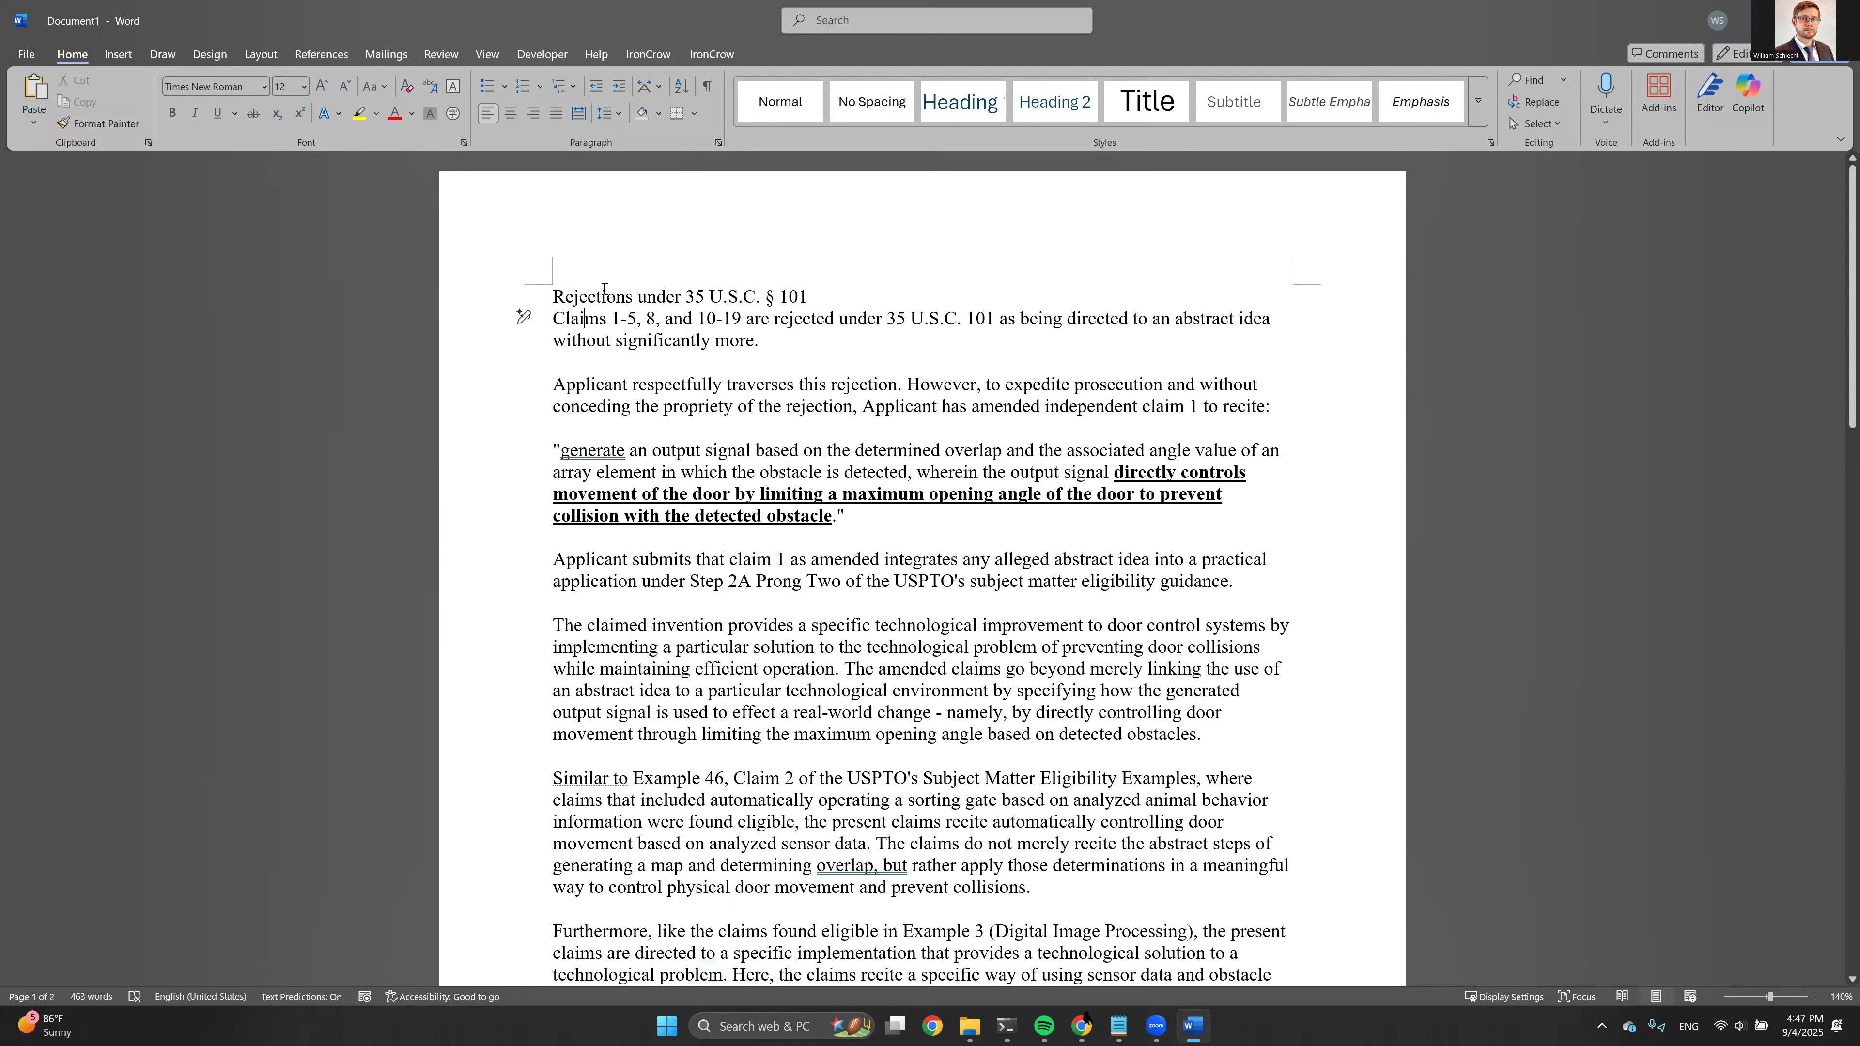
{"action": "scroll", "coordinate": [658, 334], "scroll_direction": "down", "scroll_amount": 1}
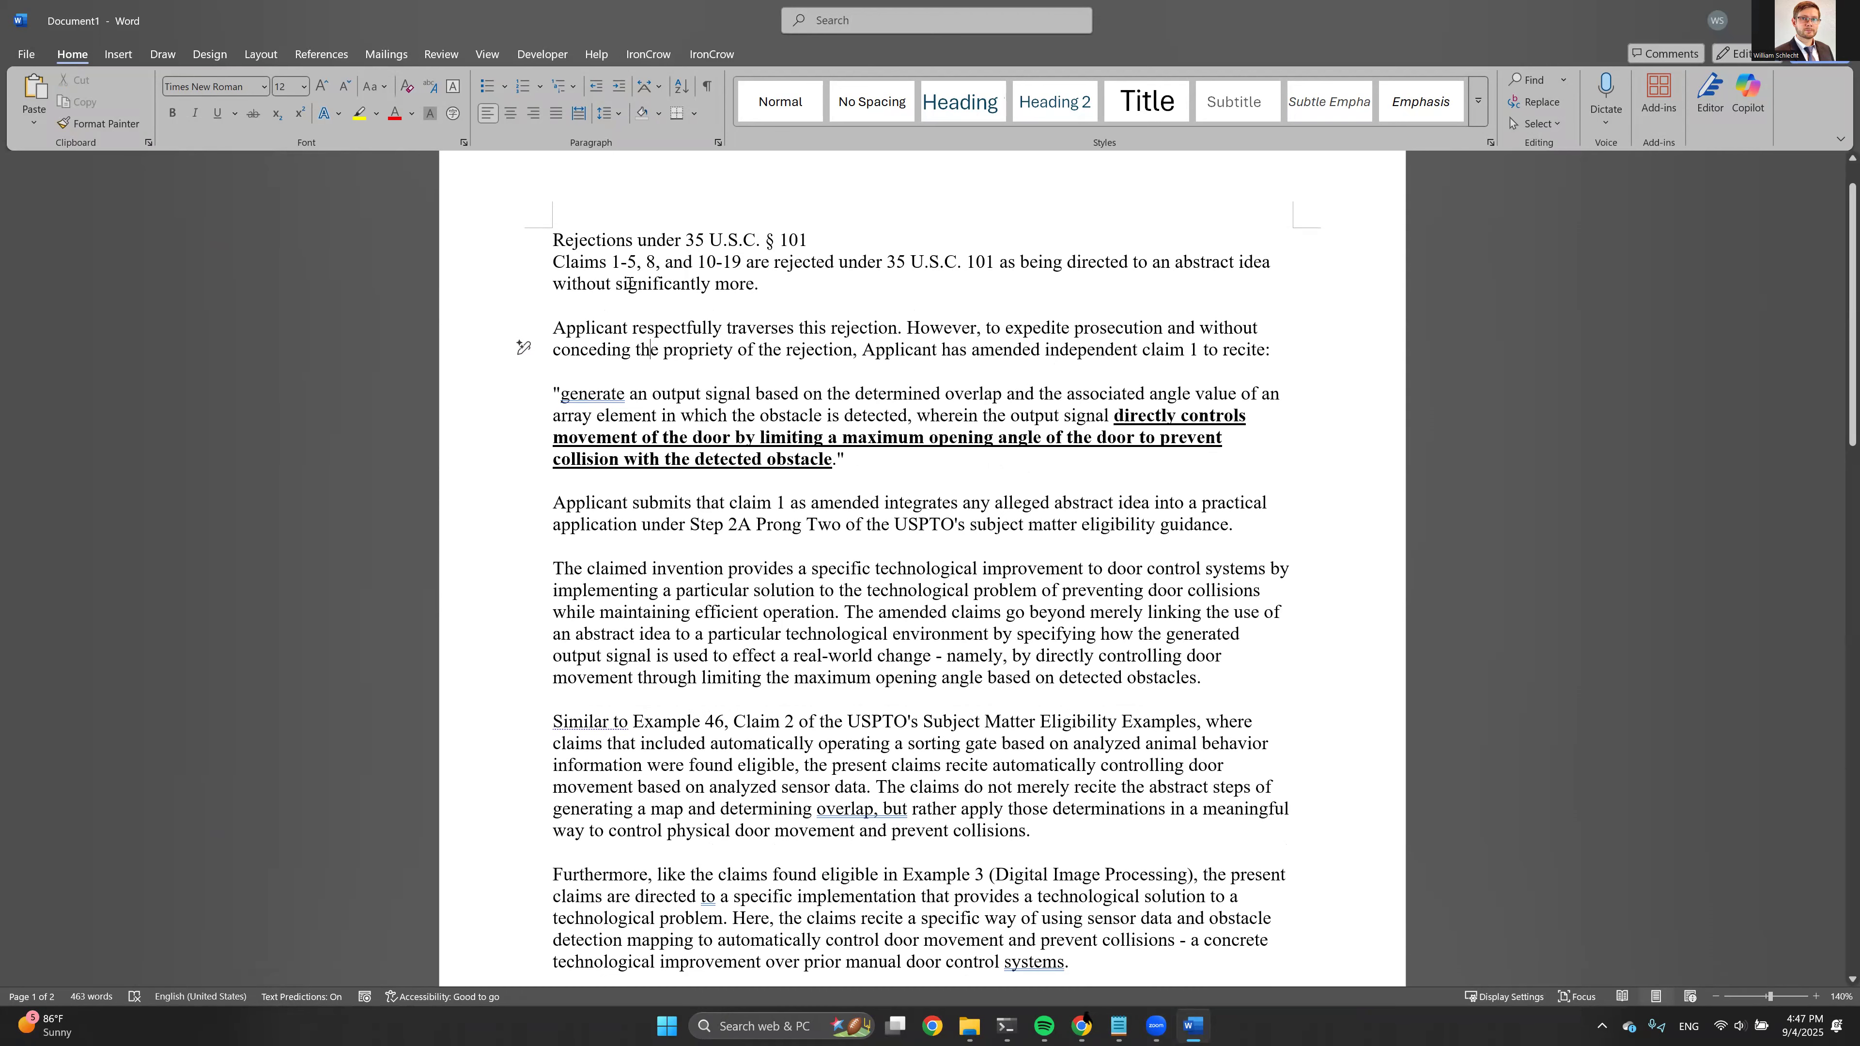
{"action": "scroll", "coordinate": [664, 363], "scroll_direction": "down", "scroll_amount": 1}
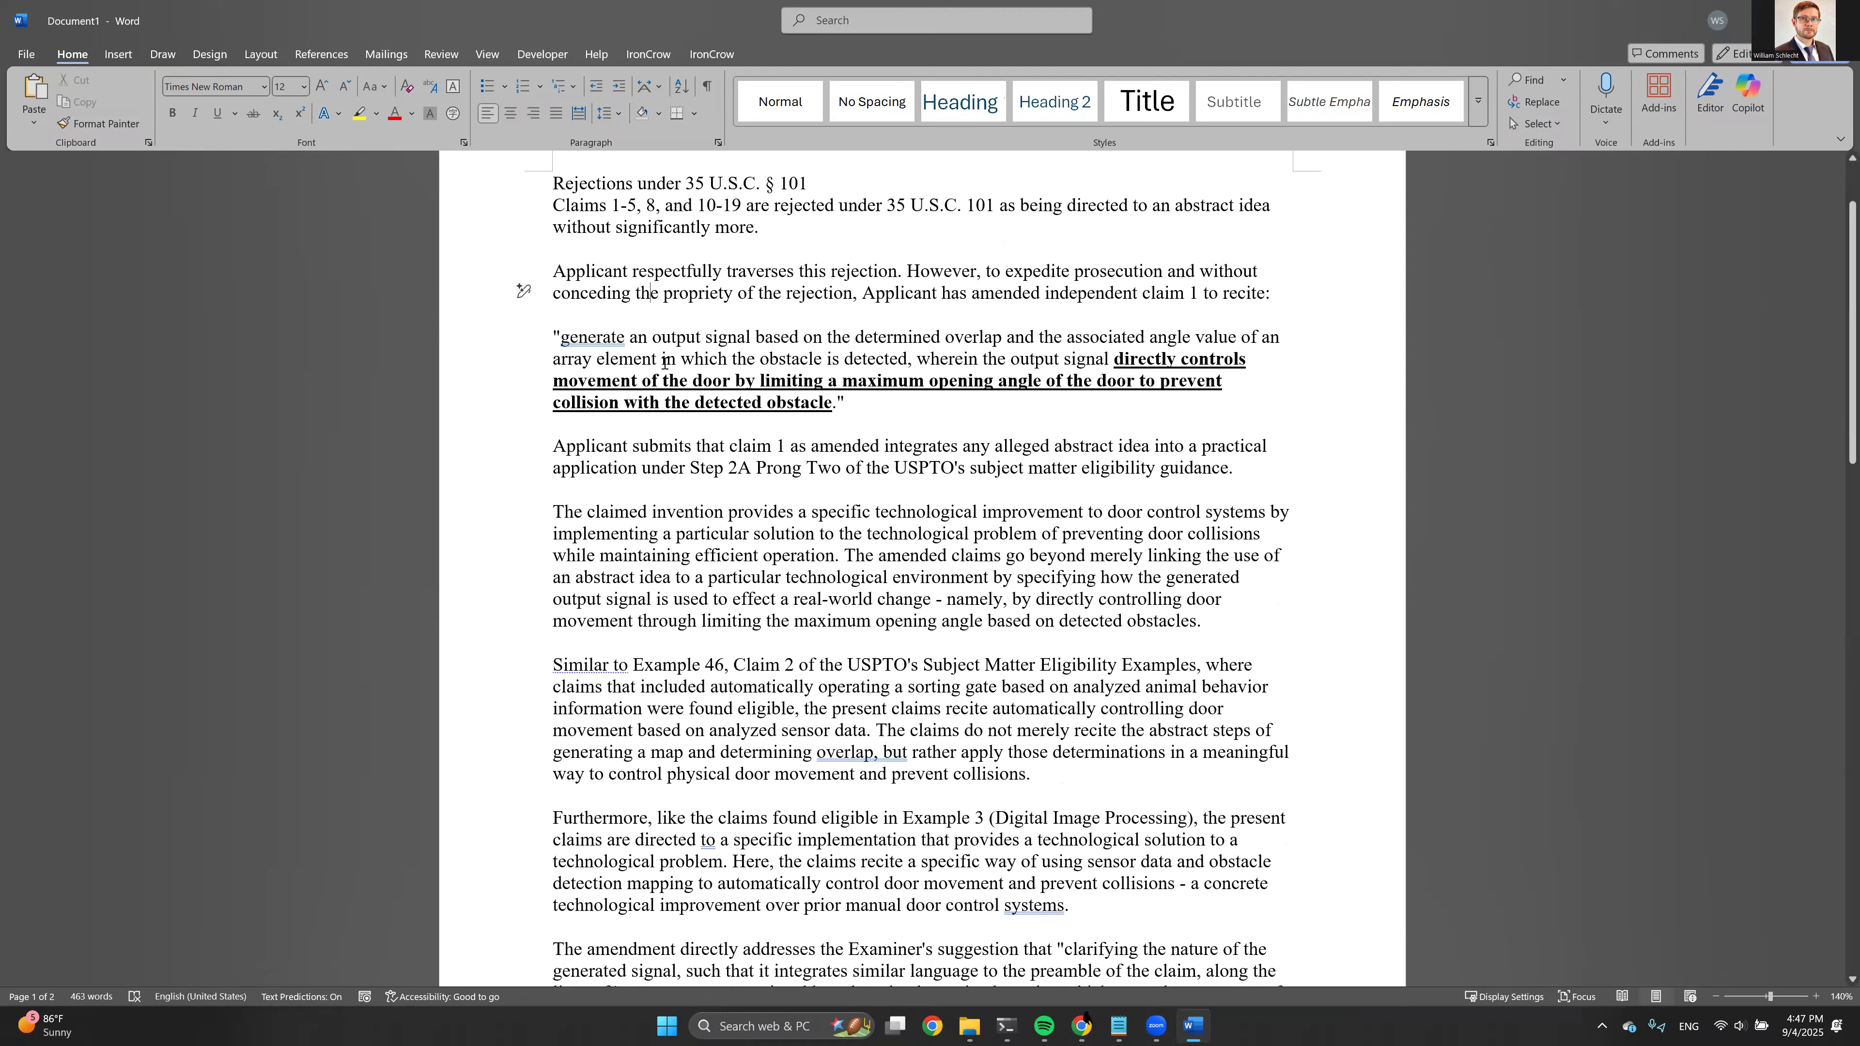
{"action": "scroll", "coordinate": [1088, 339], "scroll_direction": "down", "scroll_amount": 1}
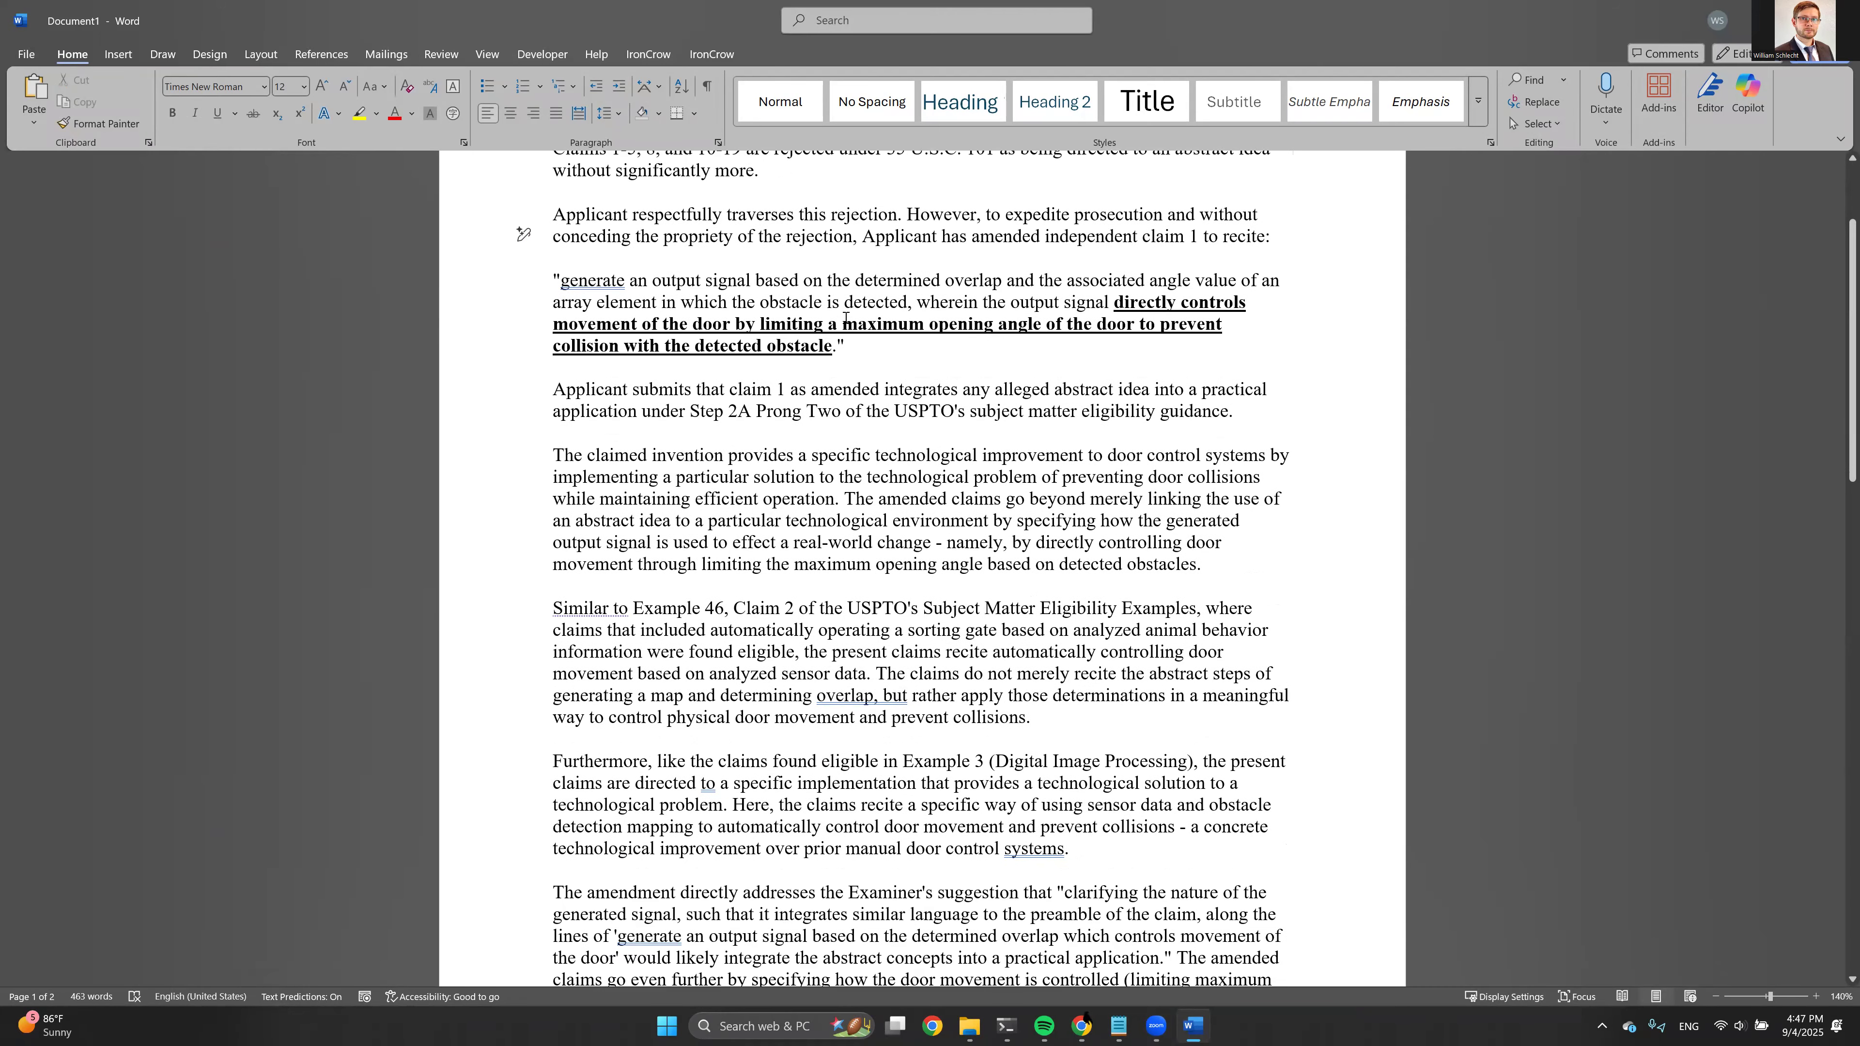
{"action": "scroll", "coordinate": [822, 333], "scroll_direction": "up", "scroll_amount": 2}
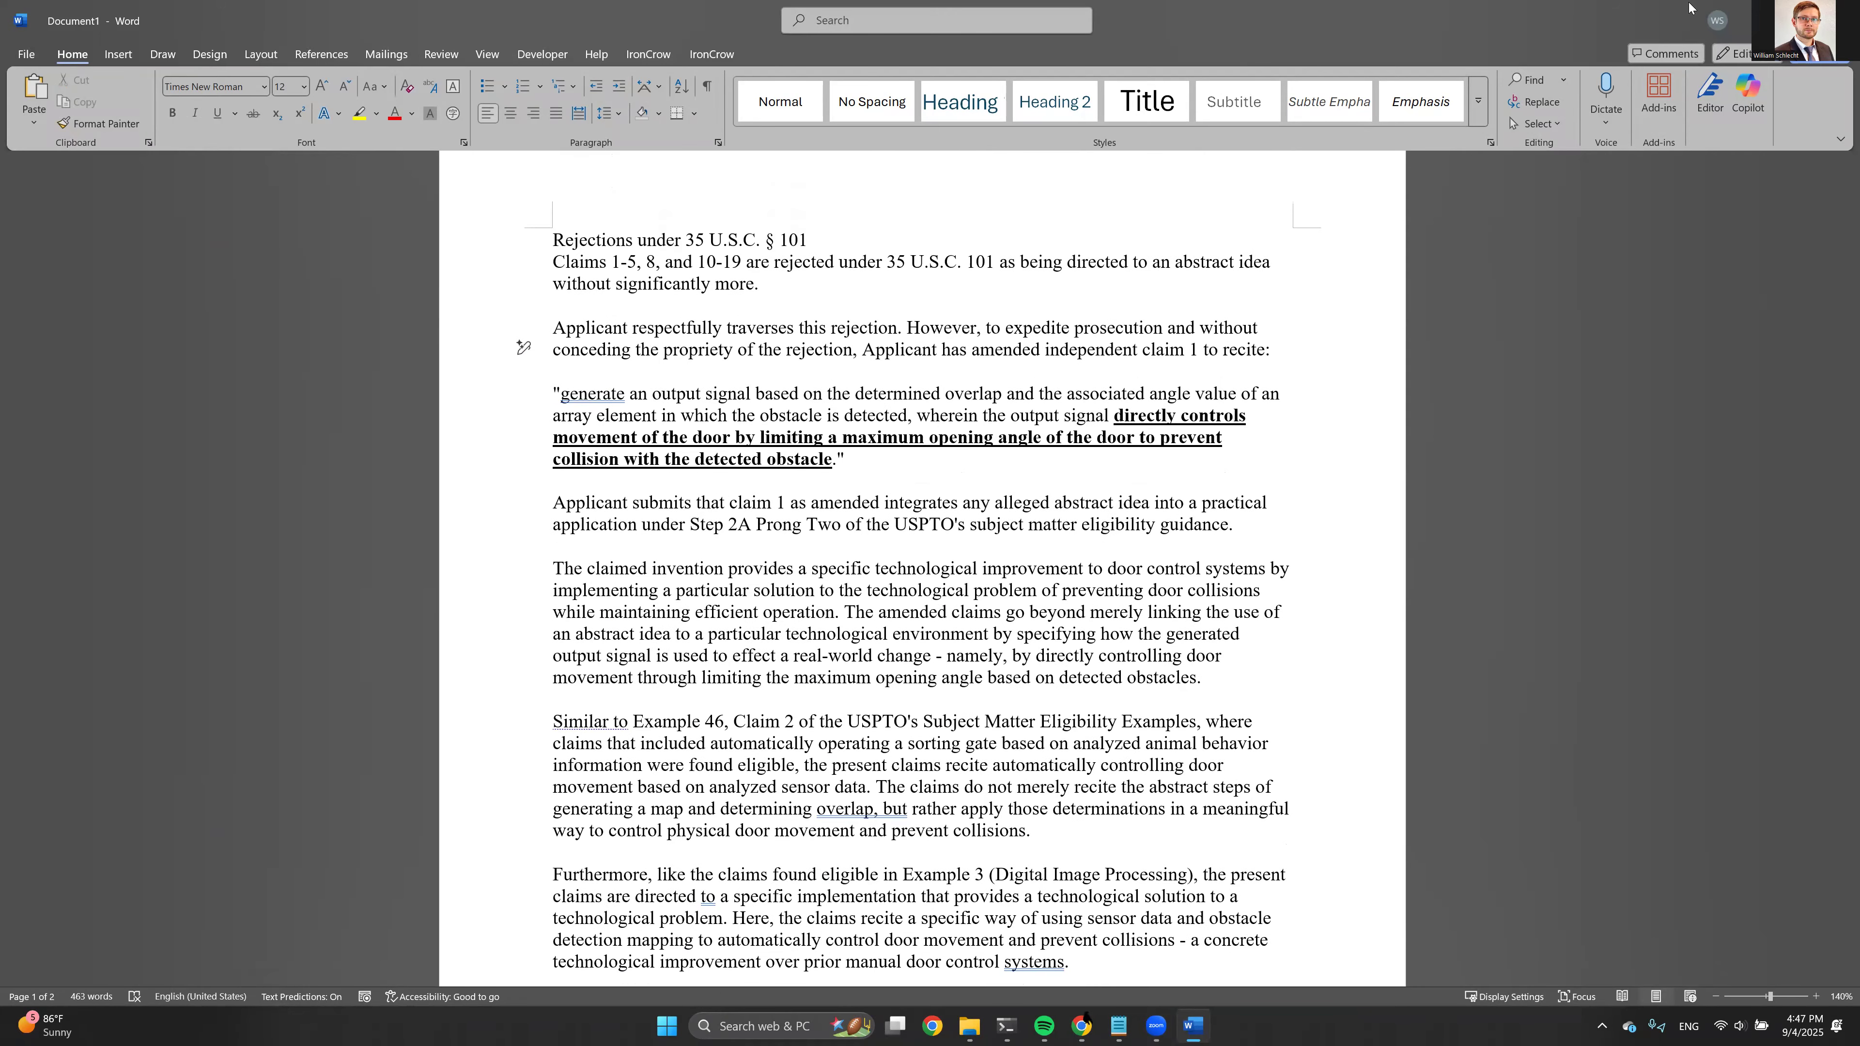
{"action": "left_click", "coordinate": [1839, 20]}
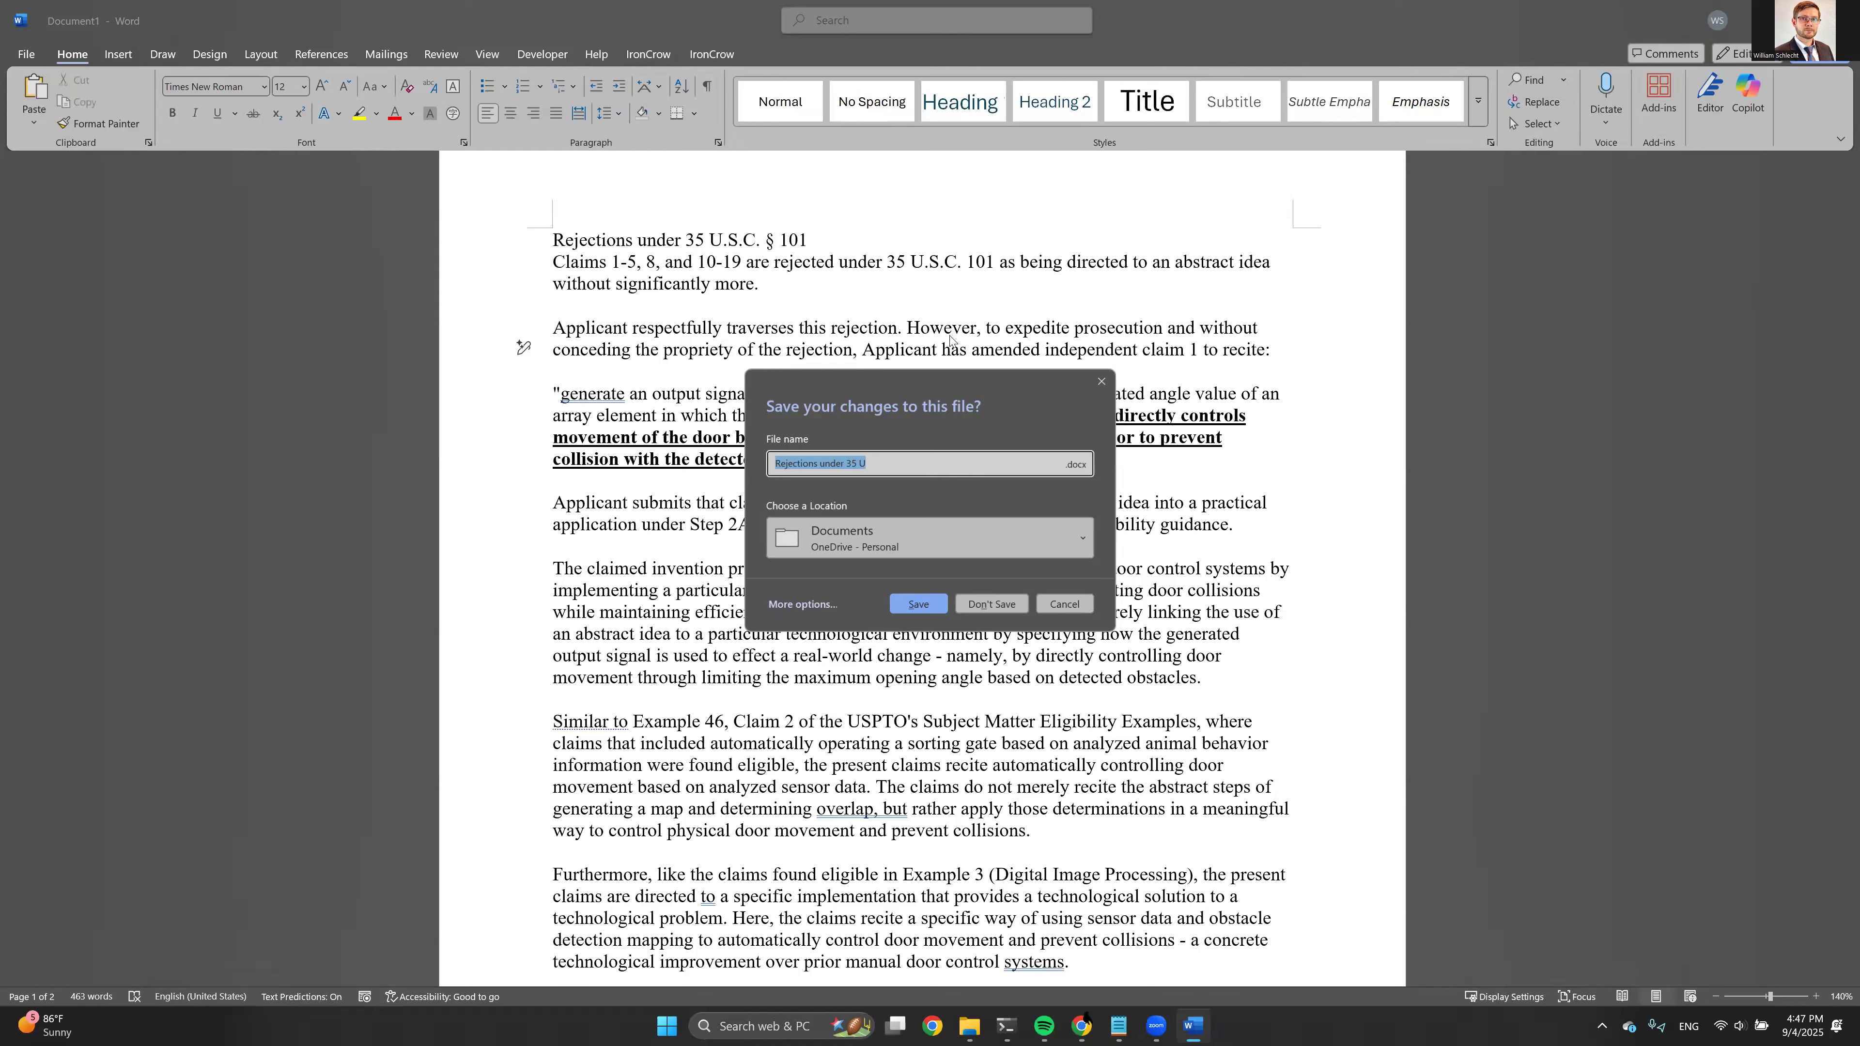
{"action": "left_click", "coordinate": [992, 603]}
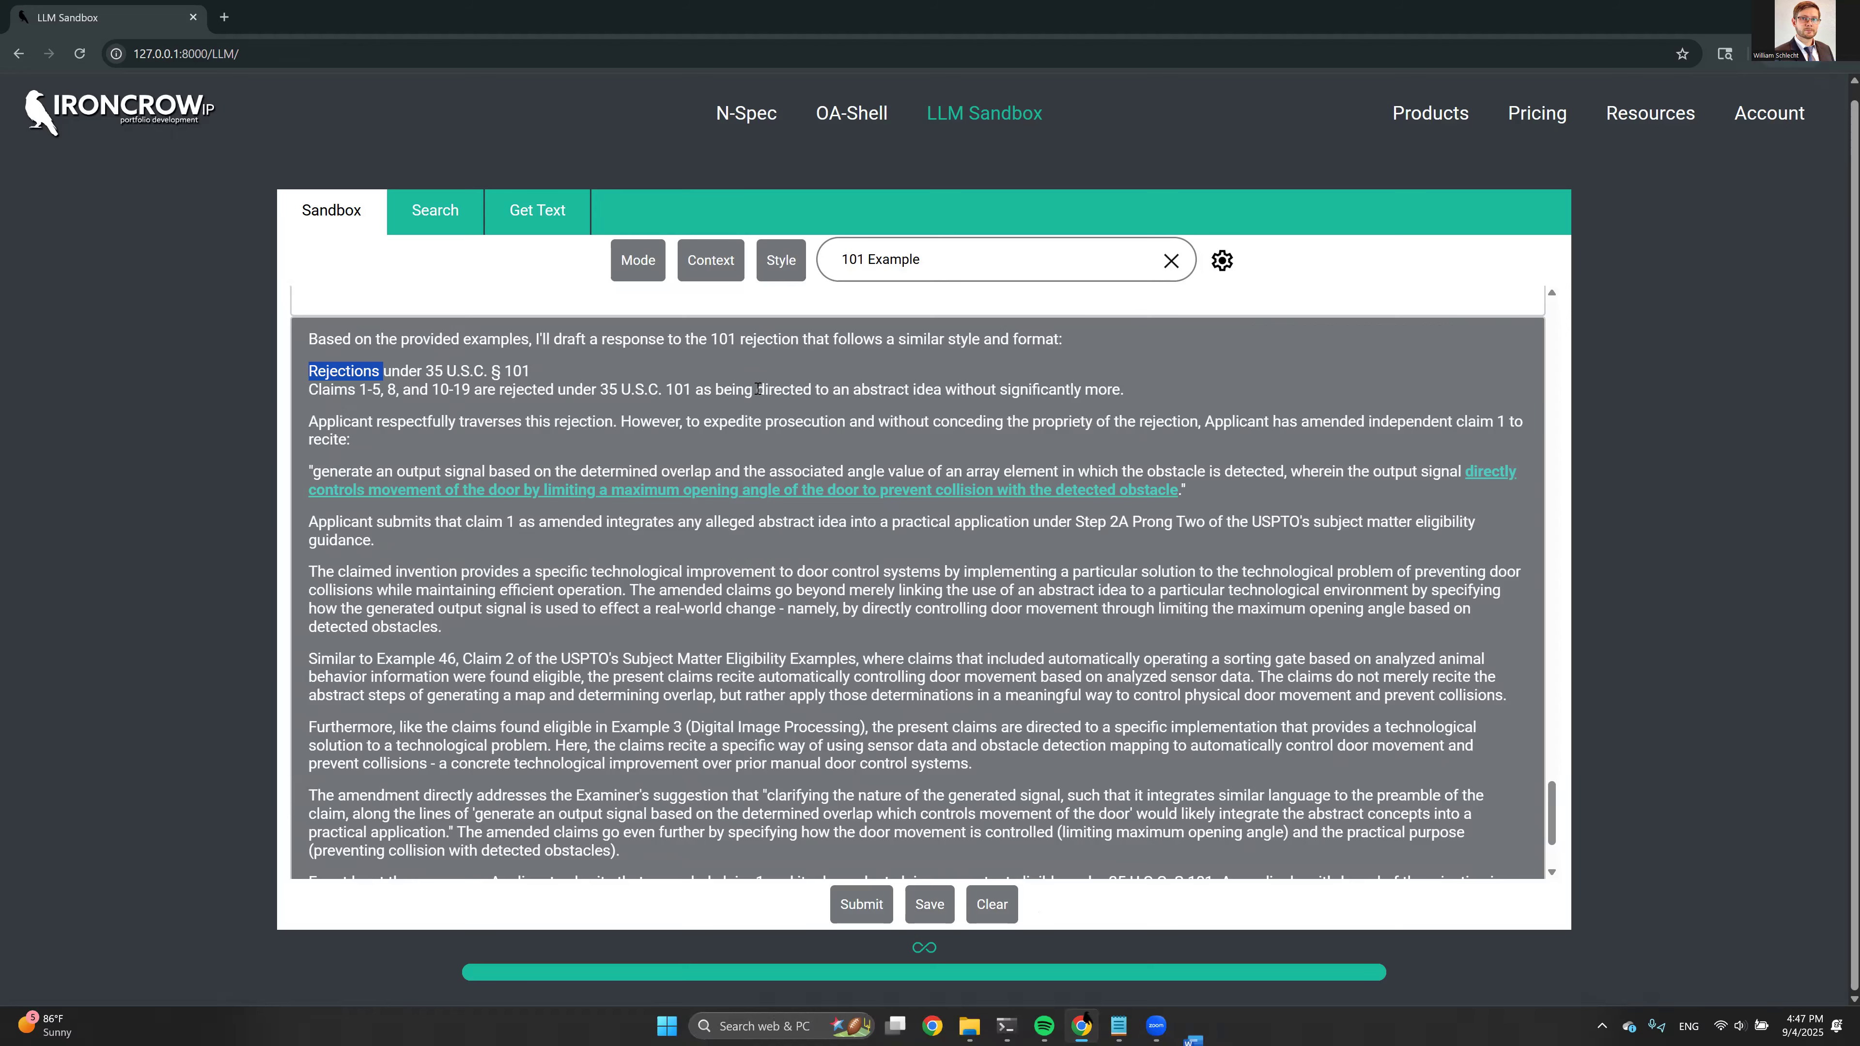
Clear the current LLM Sandbox conversation and set the operation mode to Agent Mode under Interrogate
{"action": "left_click", "coordinate": [978, 900]}
{"action": "left_click", "coordinate": [638, 260]}
{"action": "left_click", "coordinate": [647, 468]}
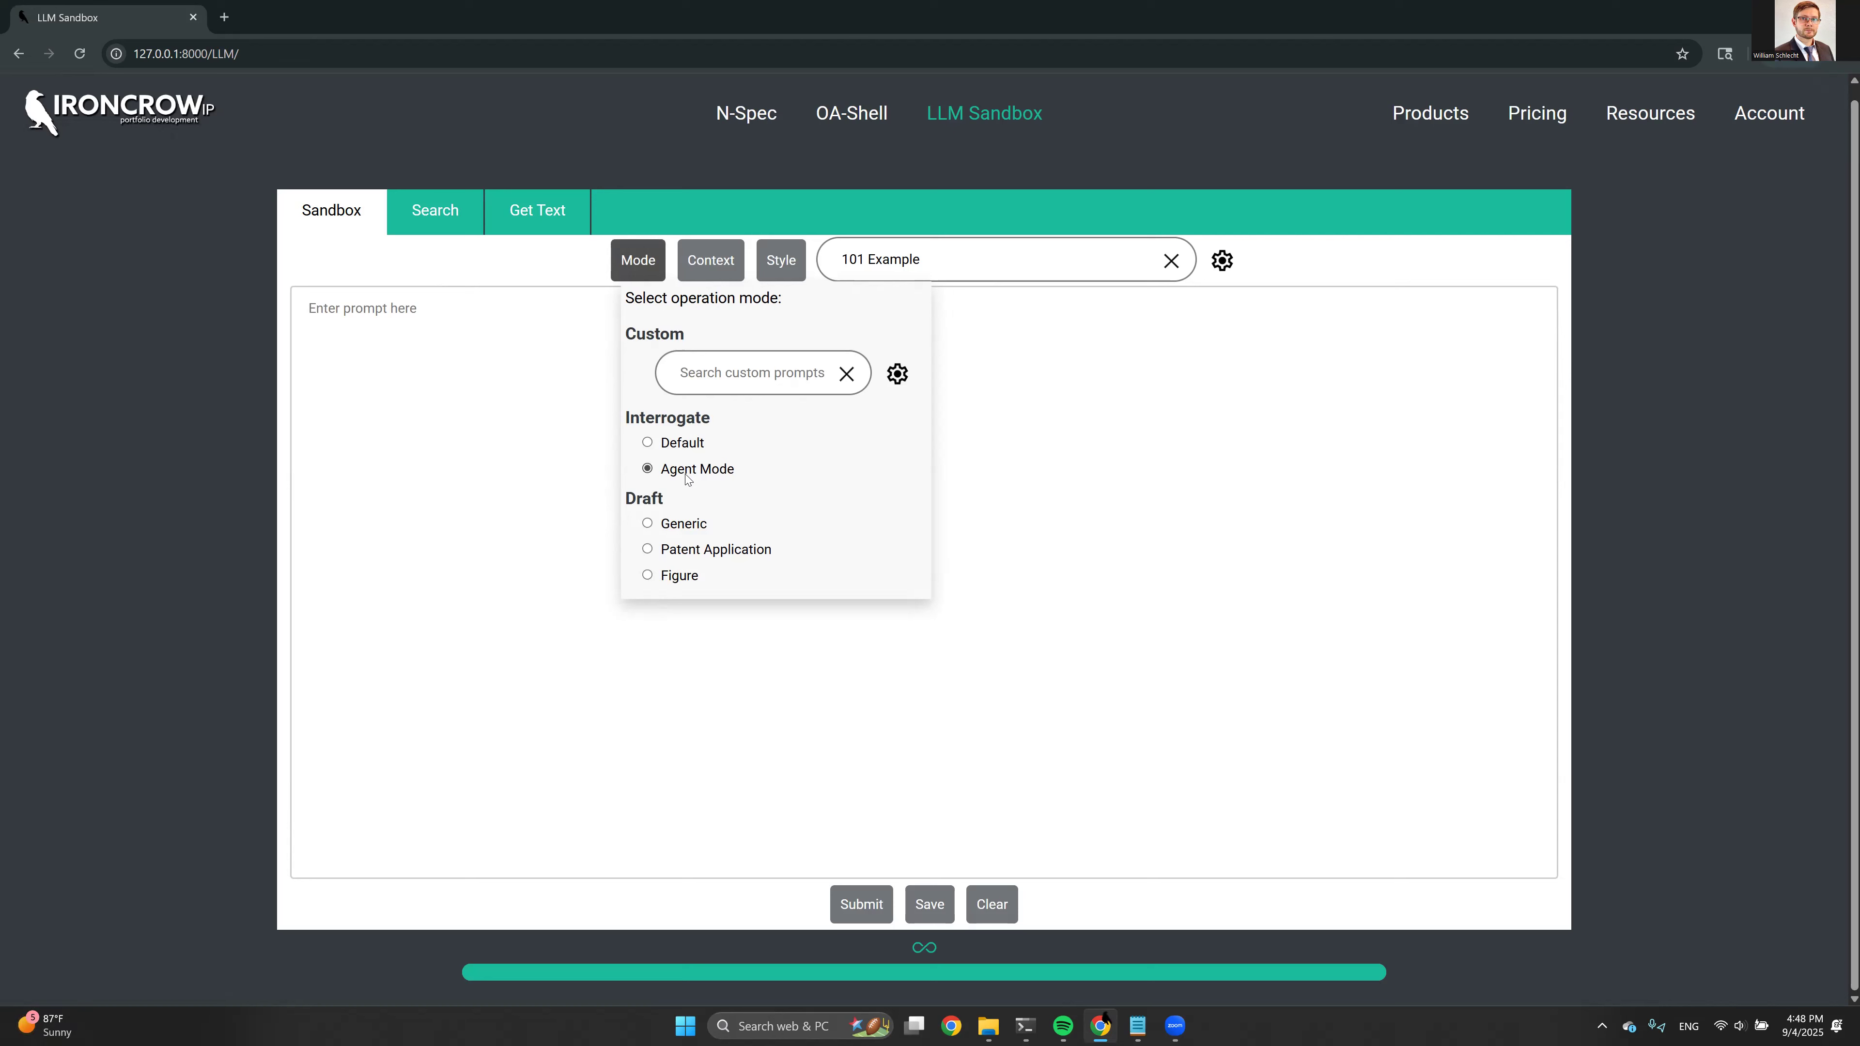
Check the available context files, then reselect the 101 Example project to load its saved conversation
{"action": "left_click", "coordinate": [725, 259]}
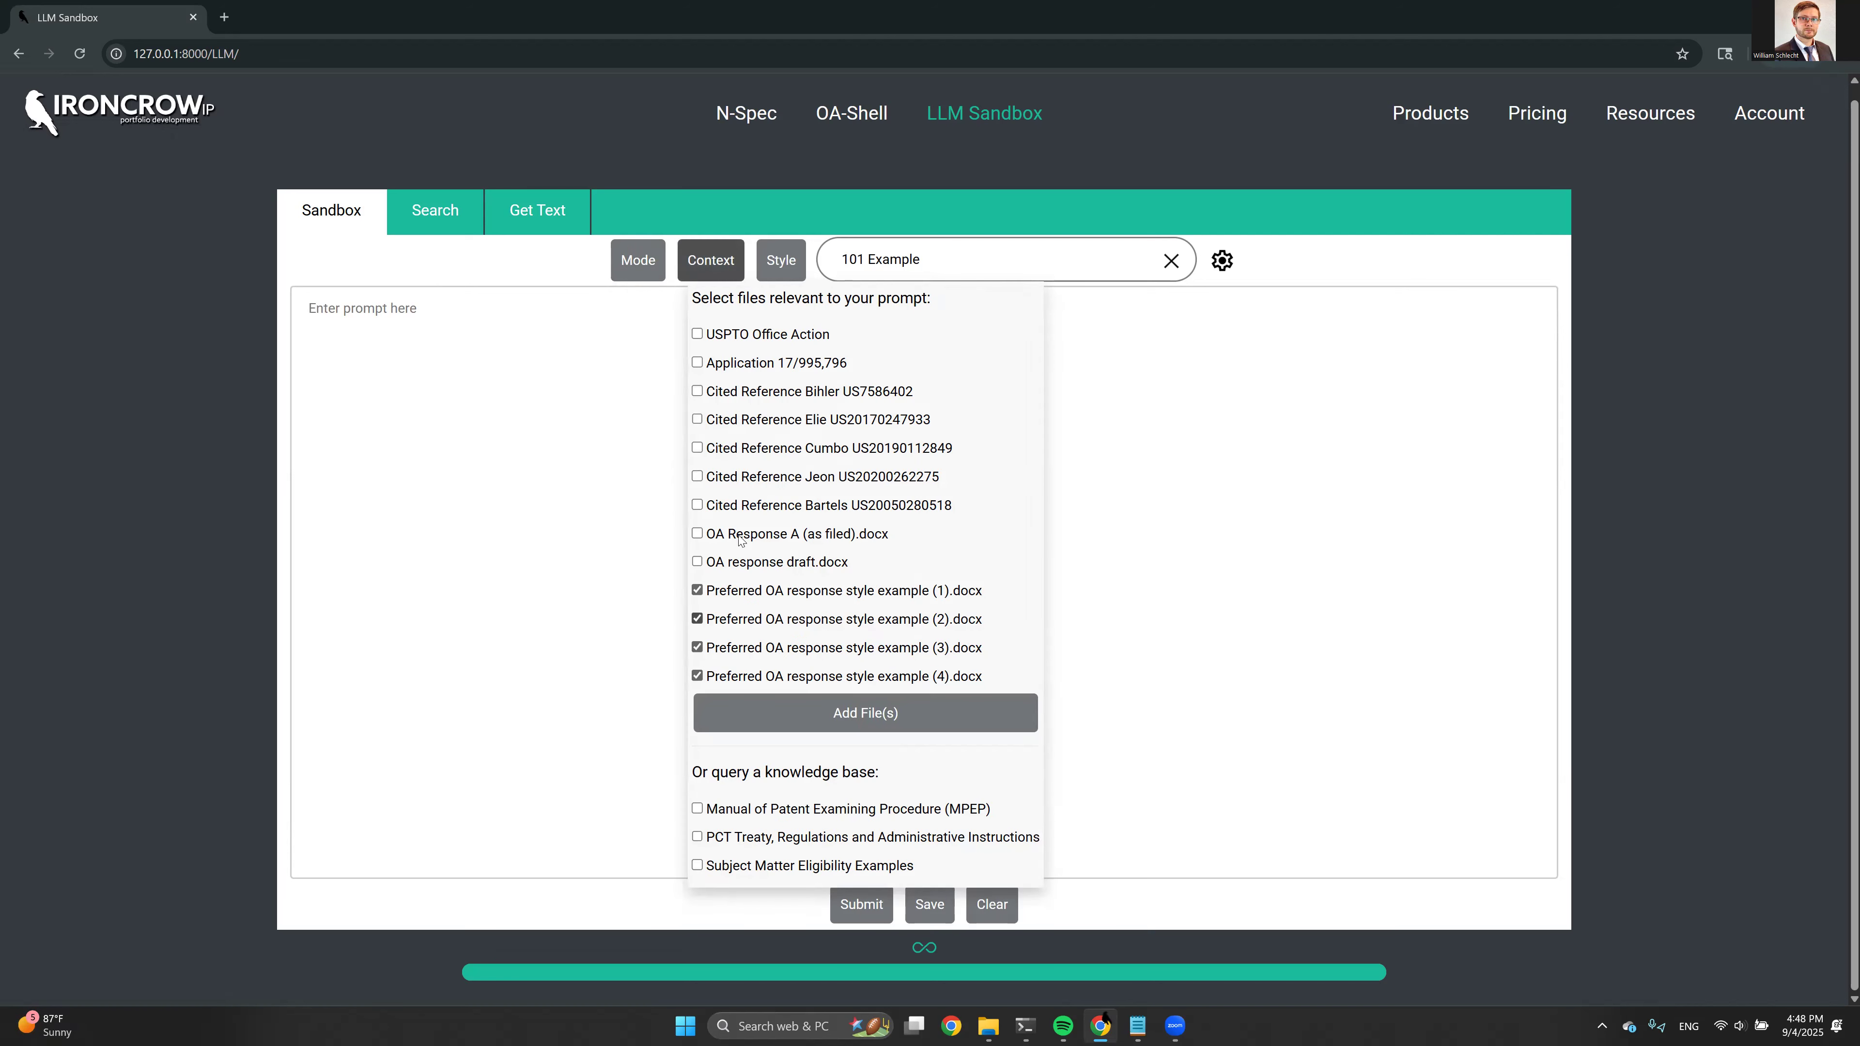
{"action": "left_click", "coordinate": [1169, 261]}
{"action": "left_click", "coordinate": [1145, 260]}
{"action": "type", "text": "10"}
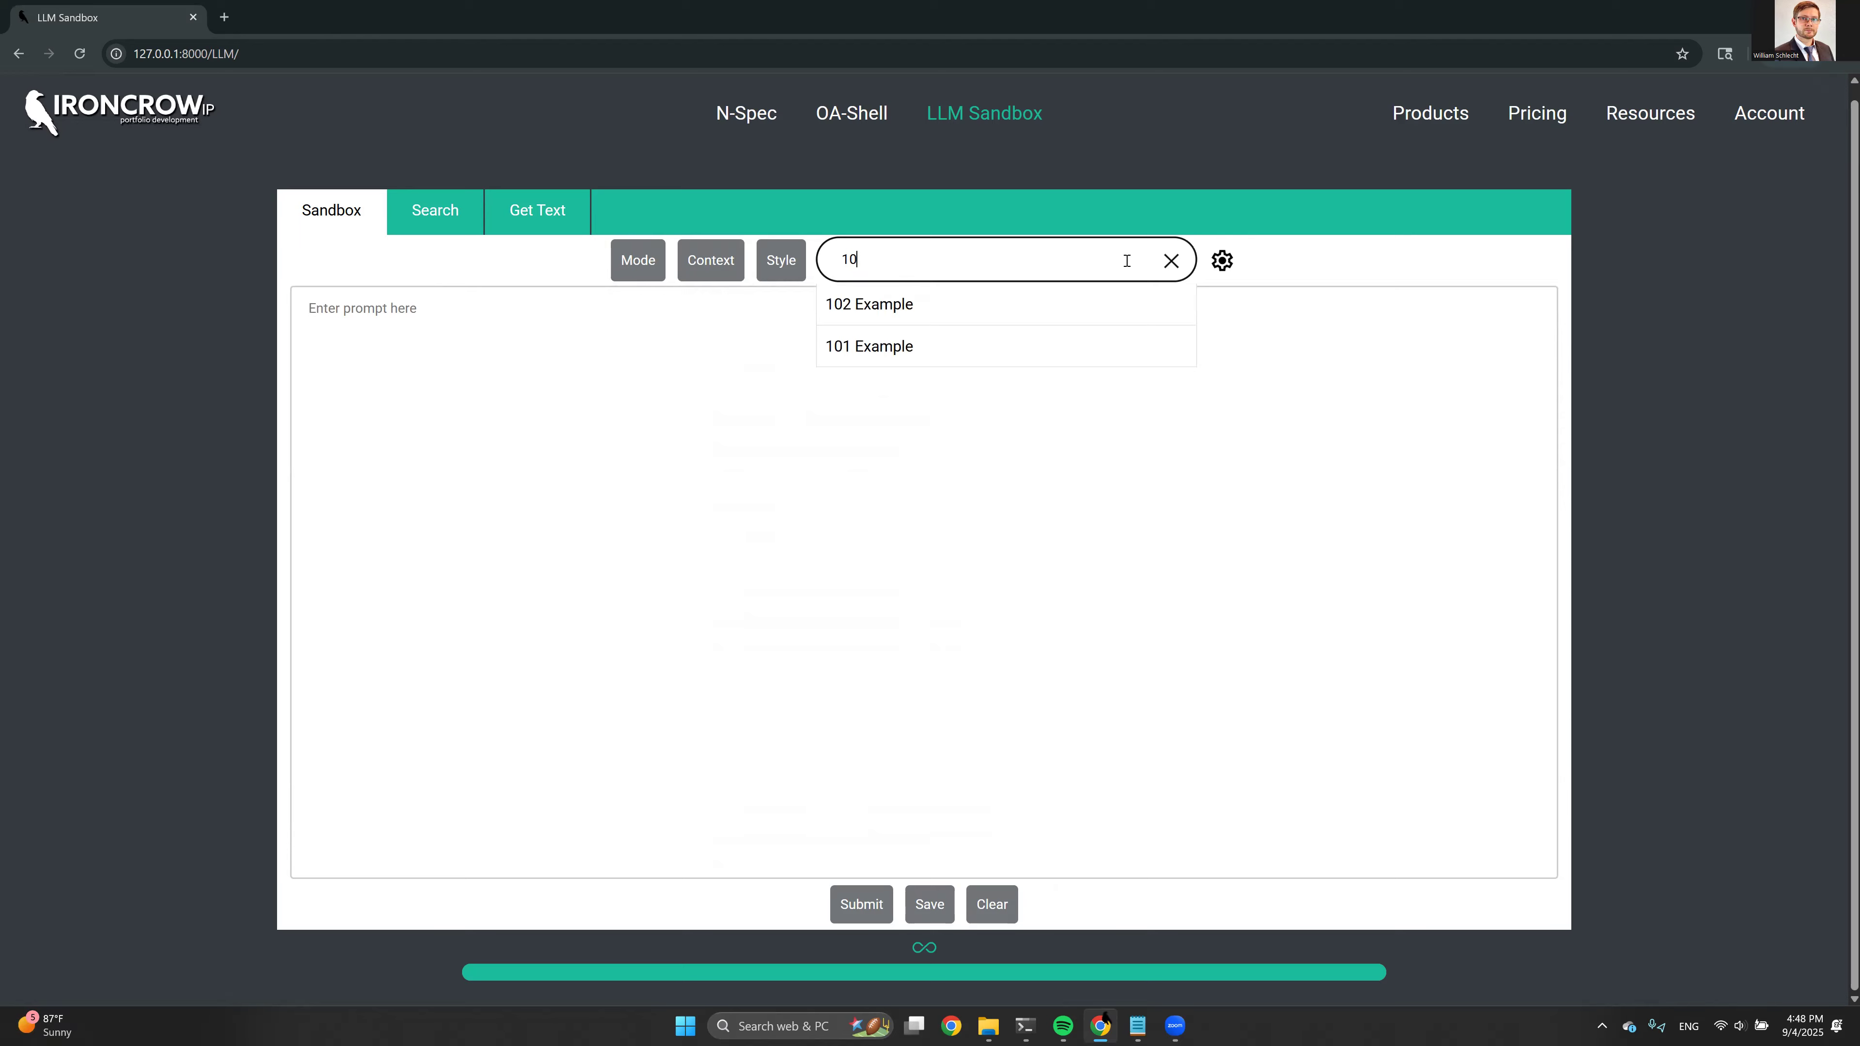
{"action": "left_click", "coordinate": [902, 362]}
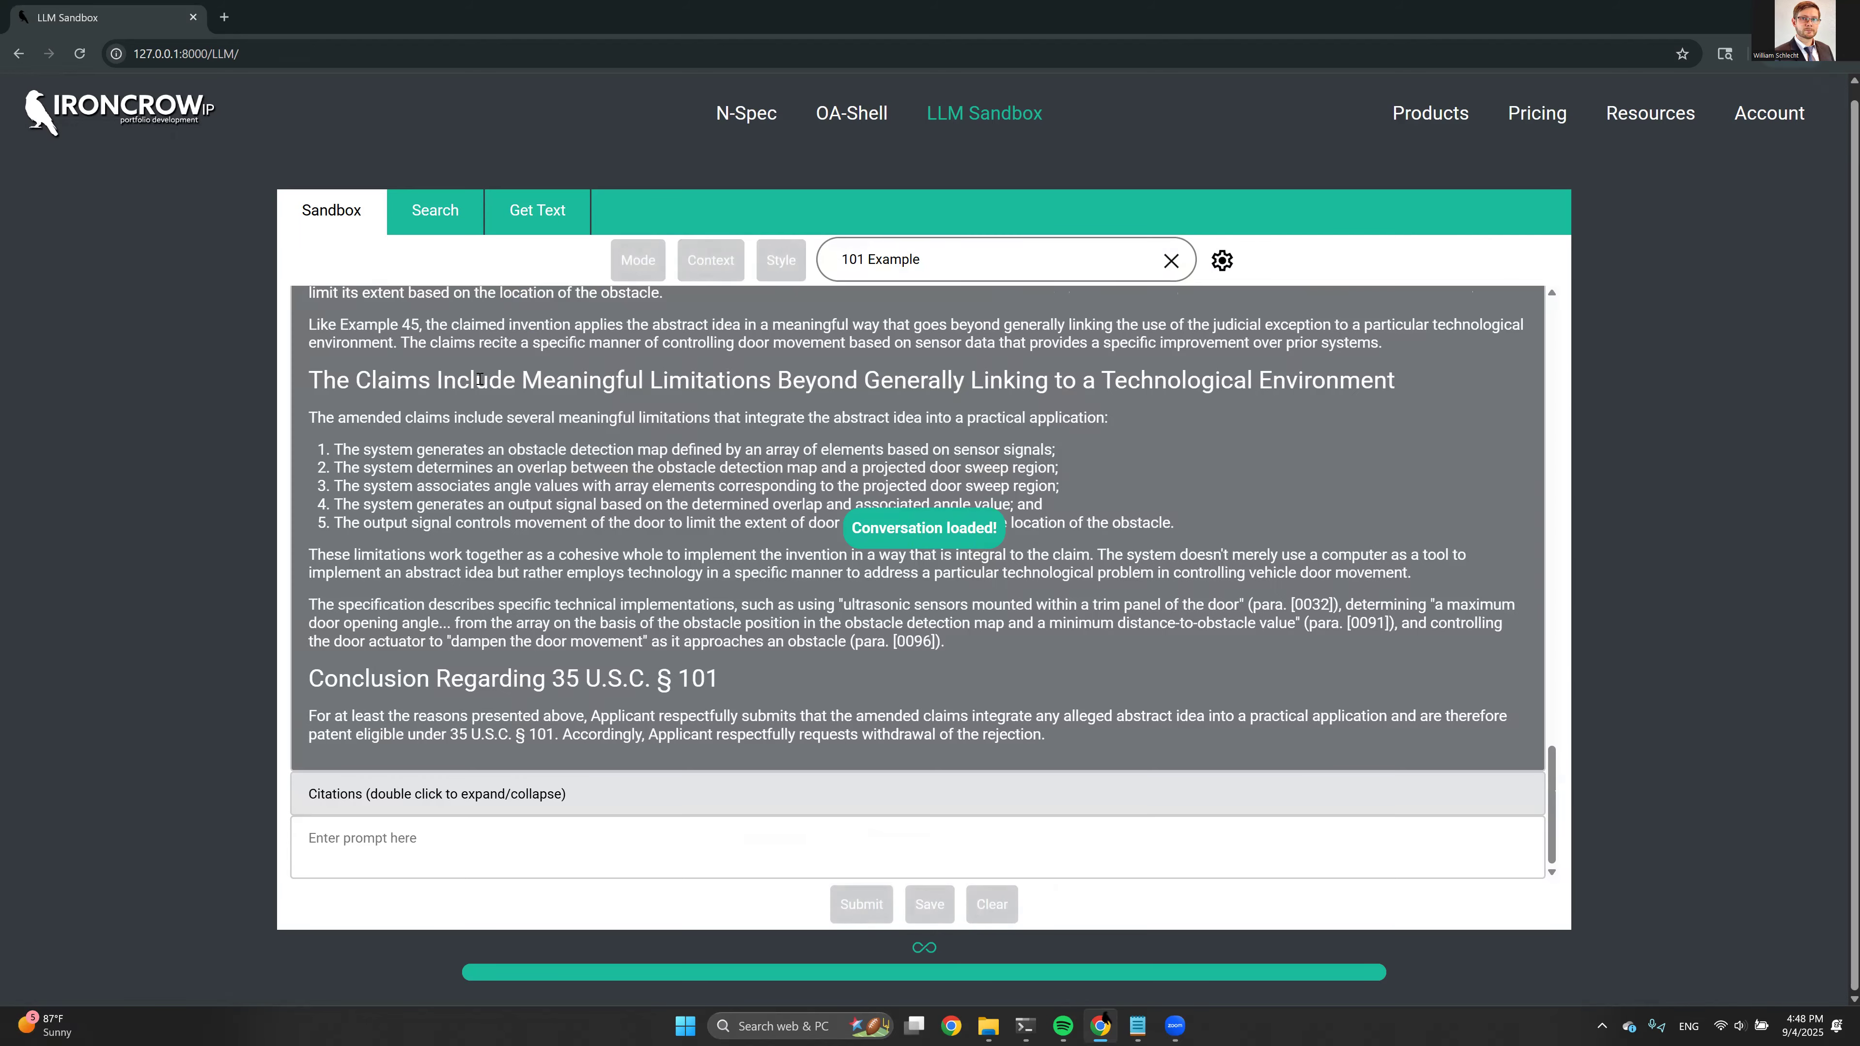
Review the loaded conversation's prompt for a complete 101 response, its context files, and the generated claim amendments
{"action": "left_click_drag", "start_coordinate": [311, 307], "coordinate": [1200, 375]}
{"action": "left_click", "coordinate": [694, 271]}
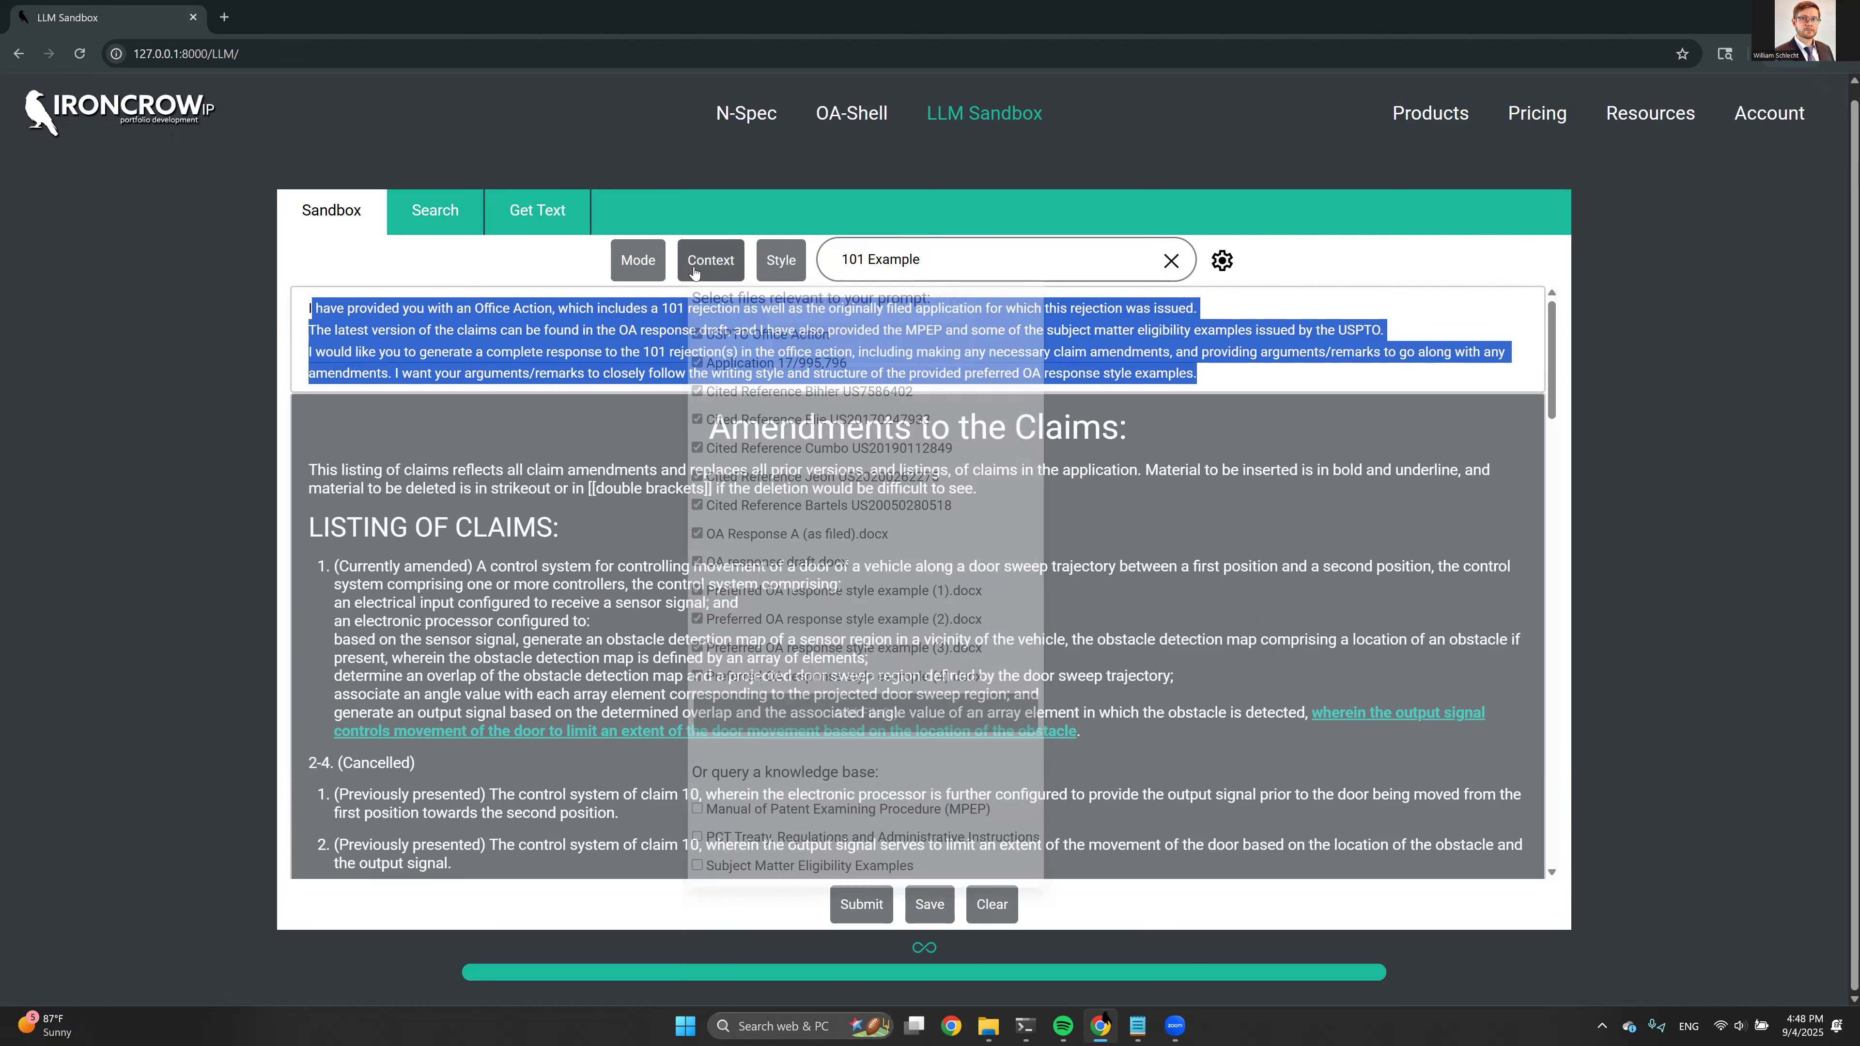
{"action": "left_click", "coordinate": [613, 260]}
{"action": "scroll", "coordinate": [543, 456], "scroll_direction": "down", "scroll_amount": 5}
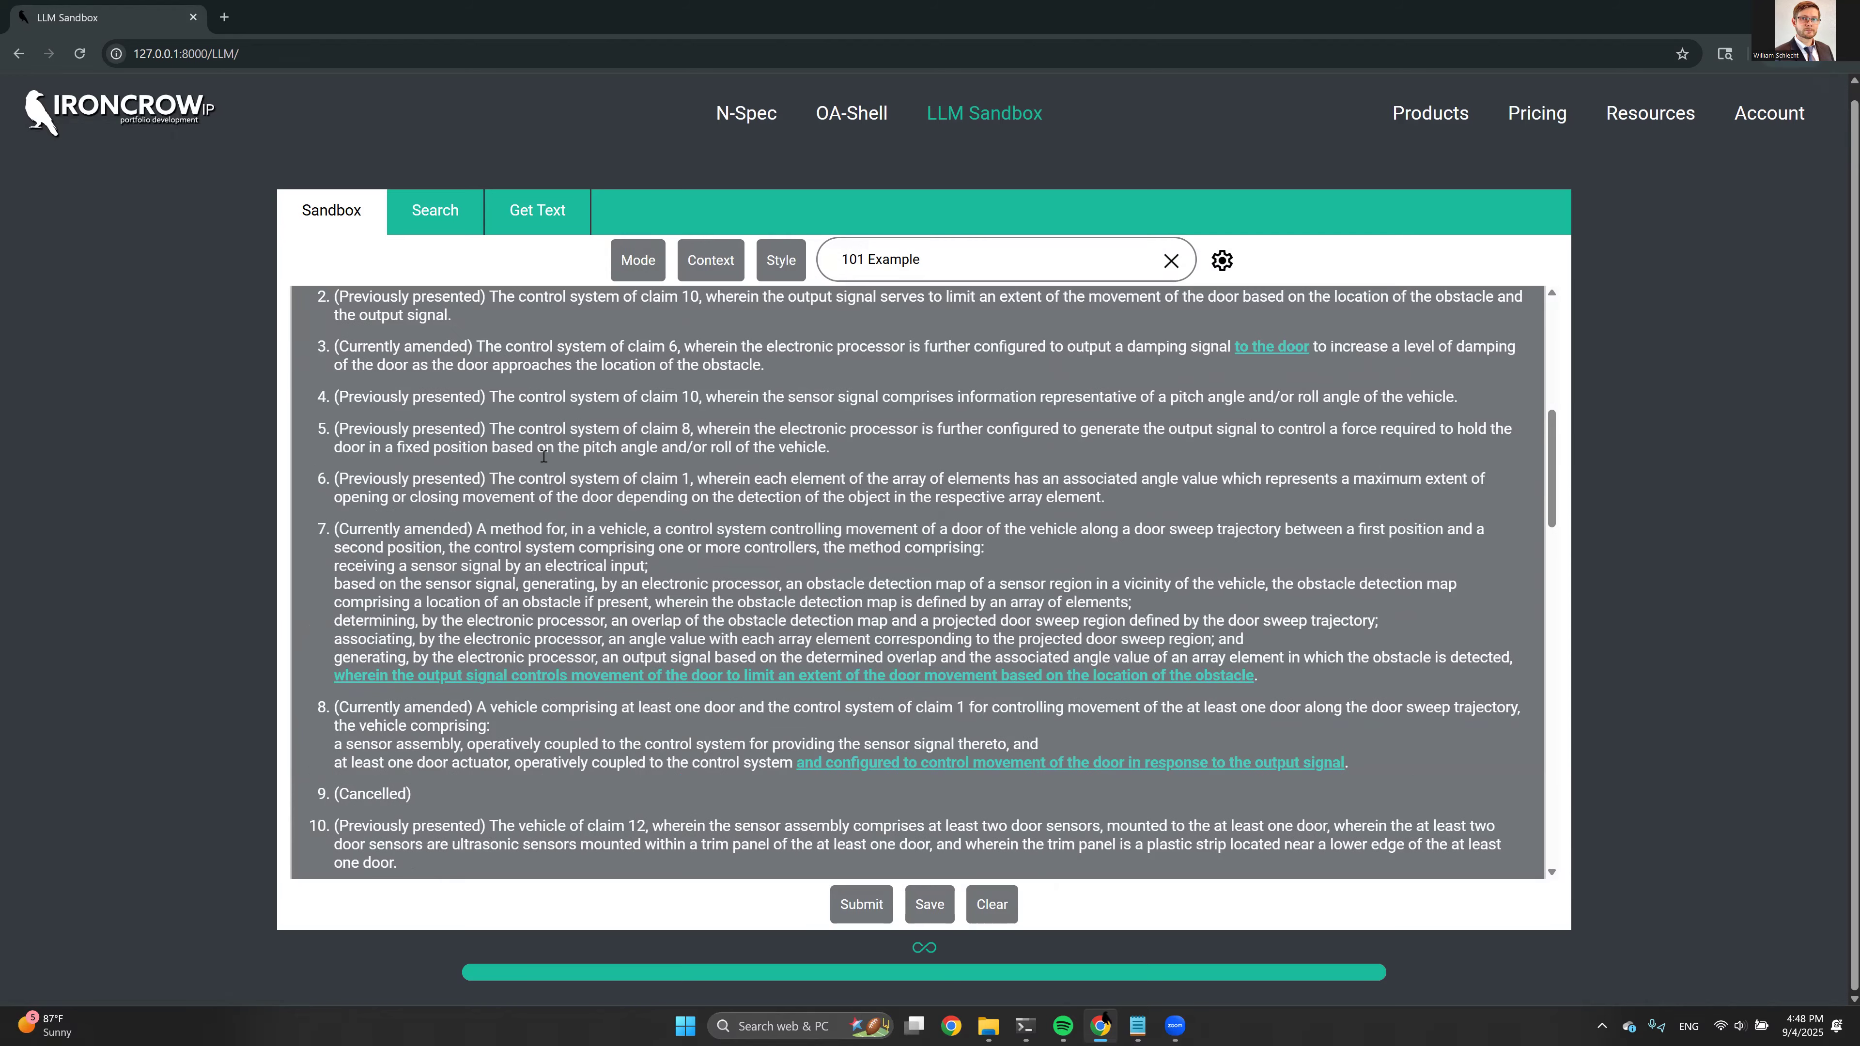
{"action": "scroll", "coordinate": [806, 489], "scroll_direction": "up", "scroll_amount": 5}
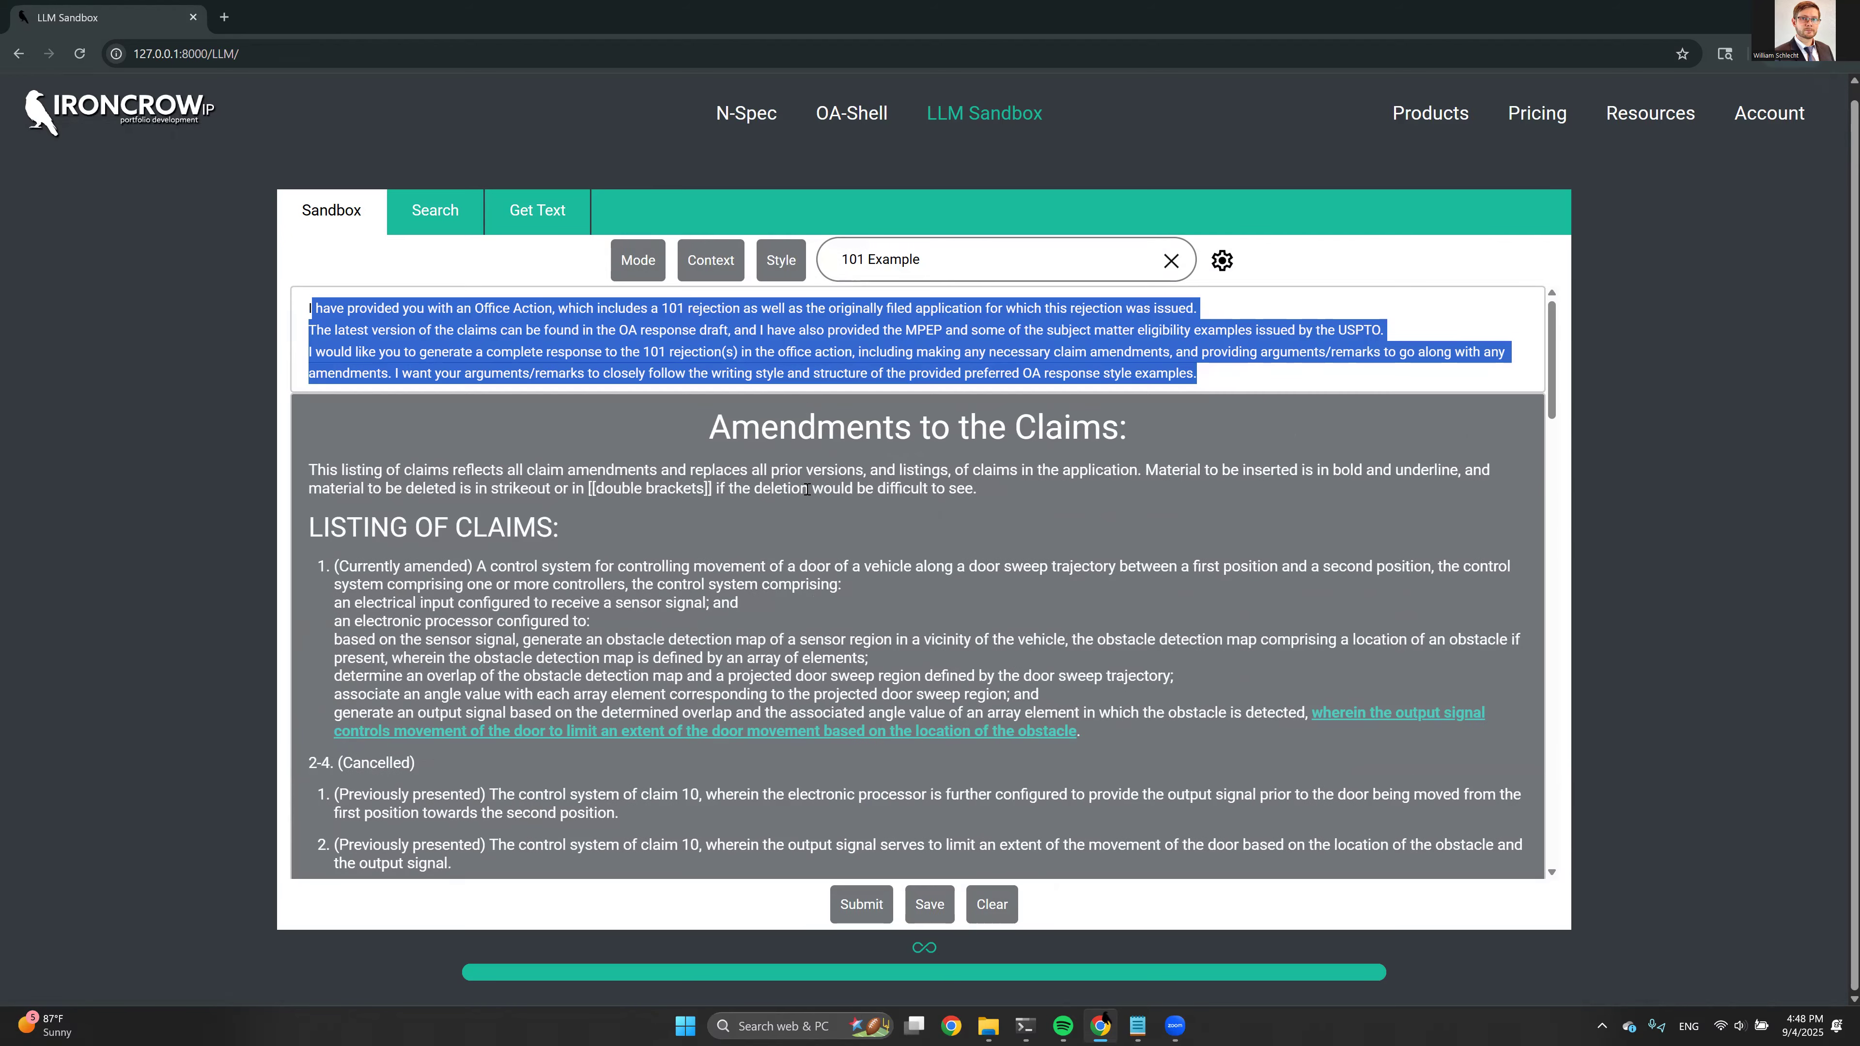
{"action": "left_click", "coordinate": [374, 313]}
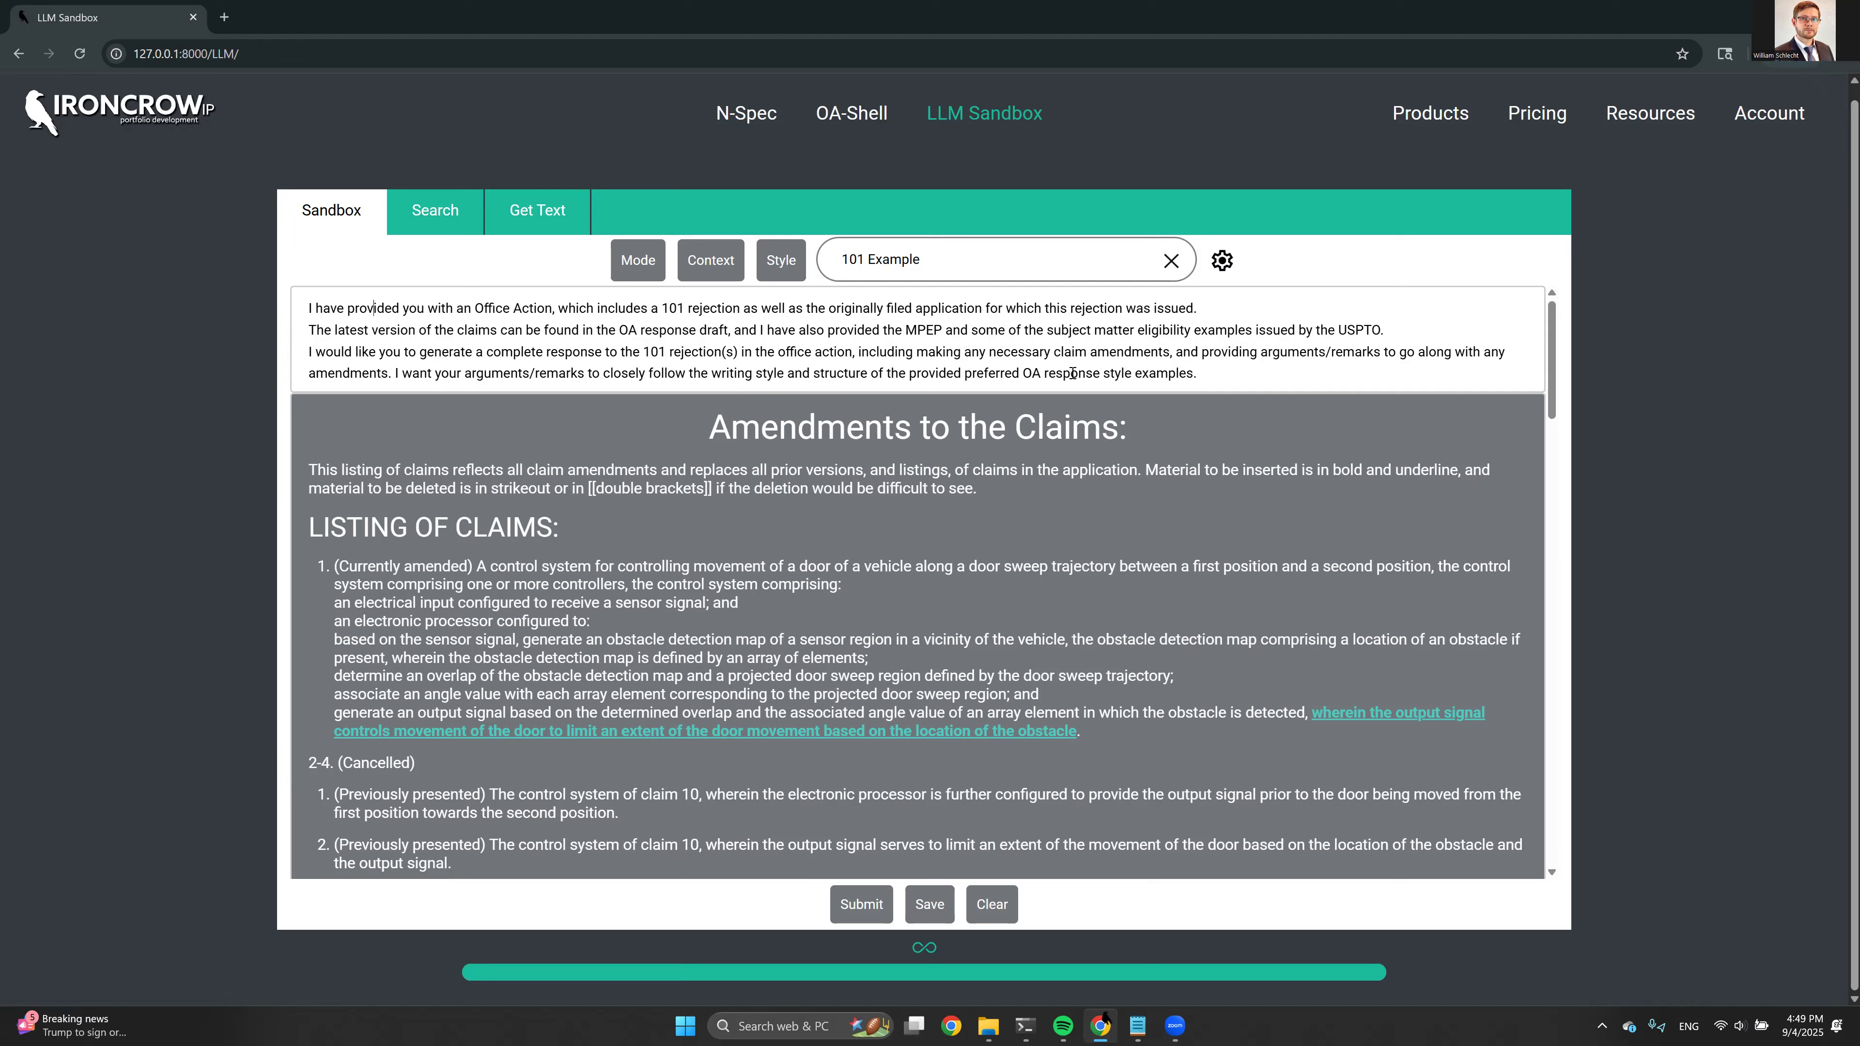
Review the files and knowledge bases available as context and reread the prompt requesting a complete 101 response
{"action": "left_click", "coordinate": [719, 268]}
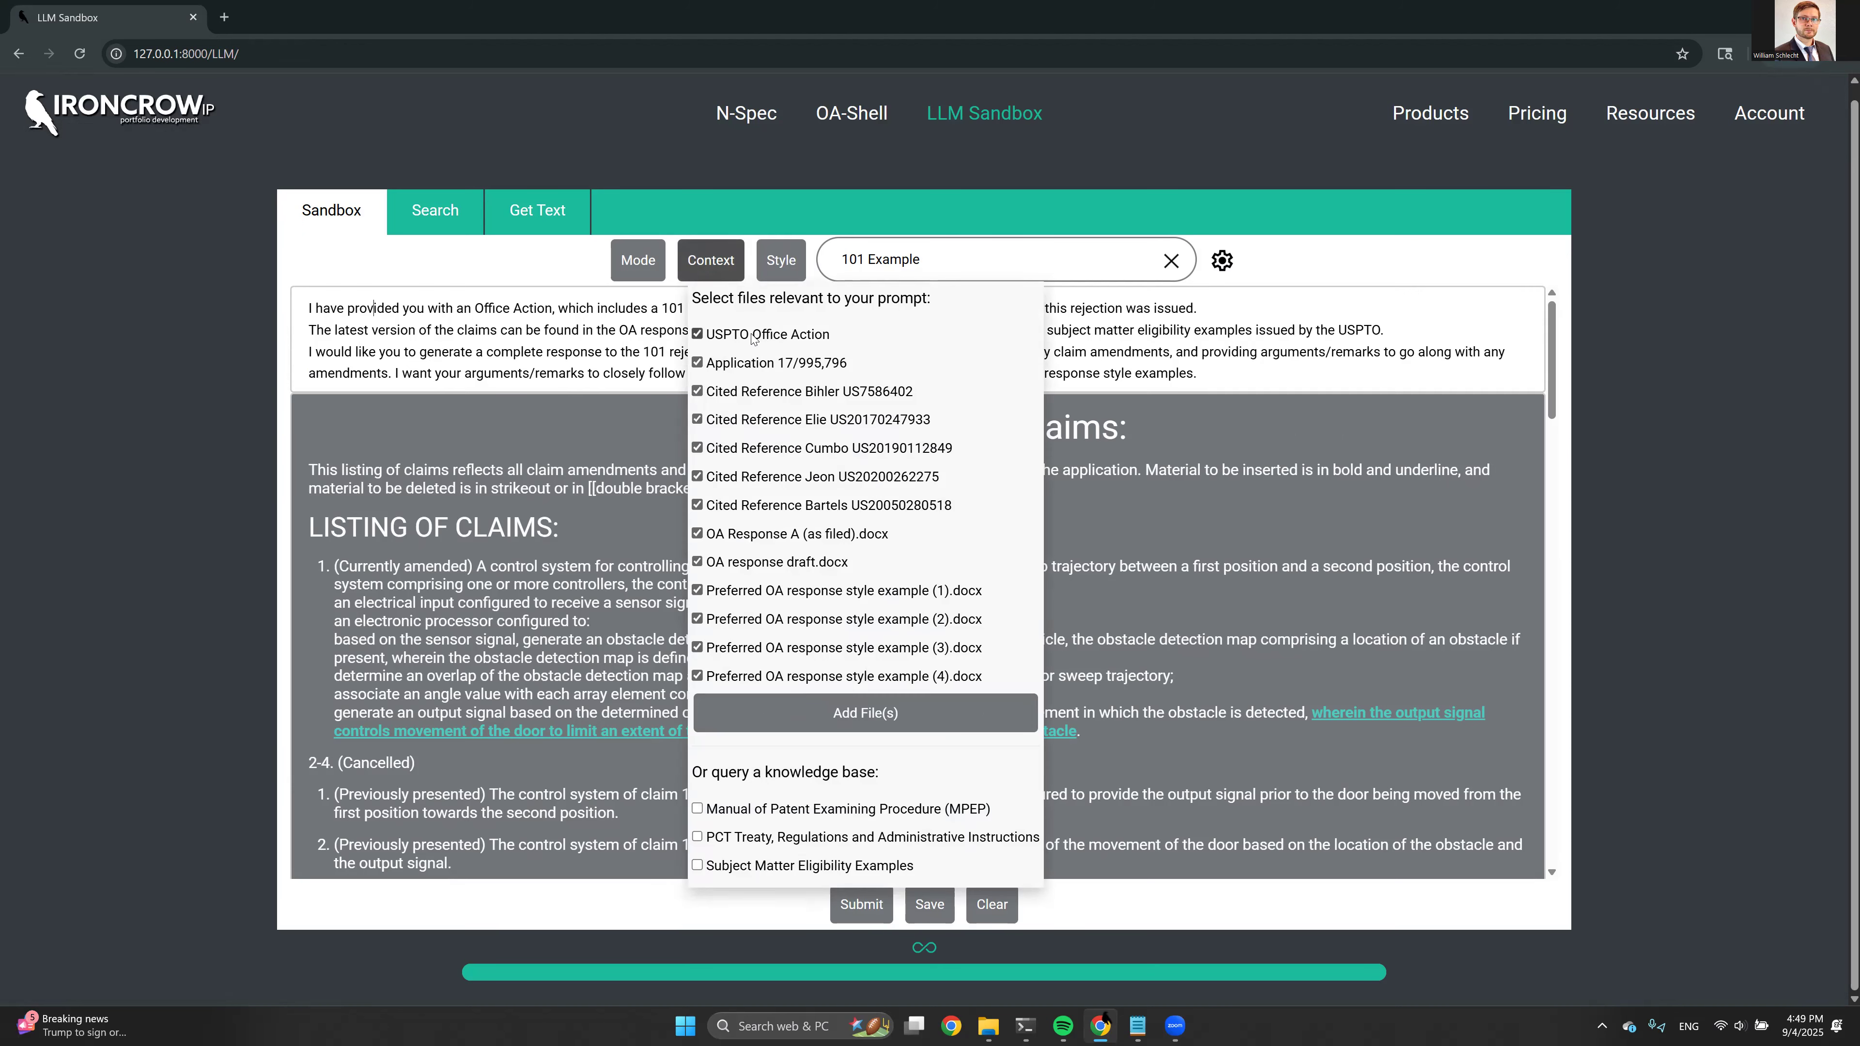
{"action": "left_click_drag", "start_coordinate": [337, 308], "coordinate": [1198, 360]}
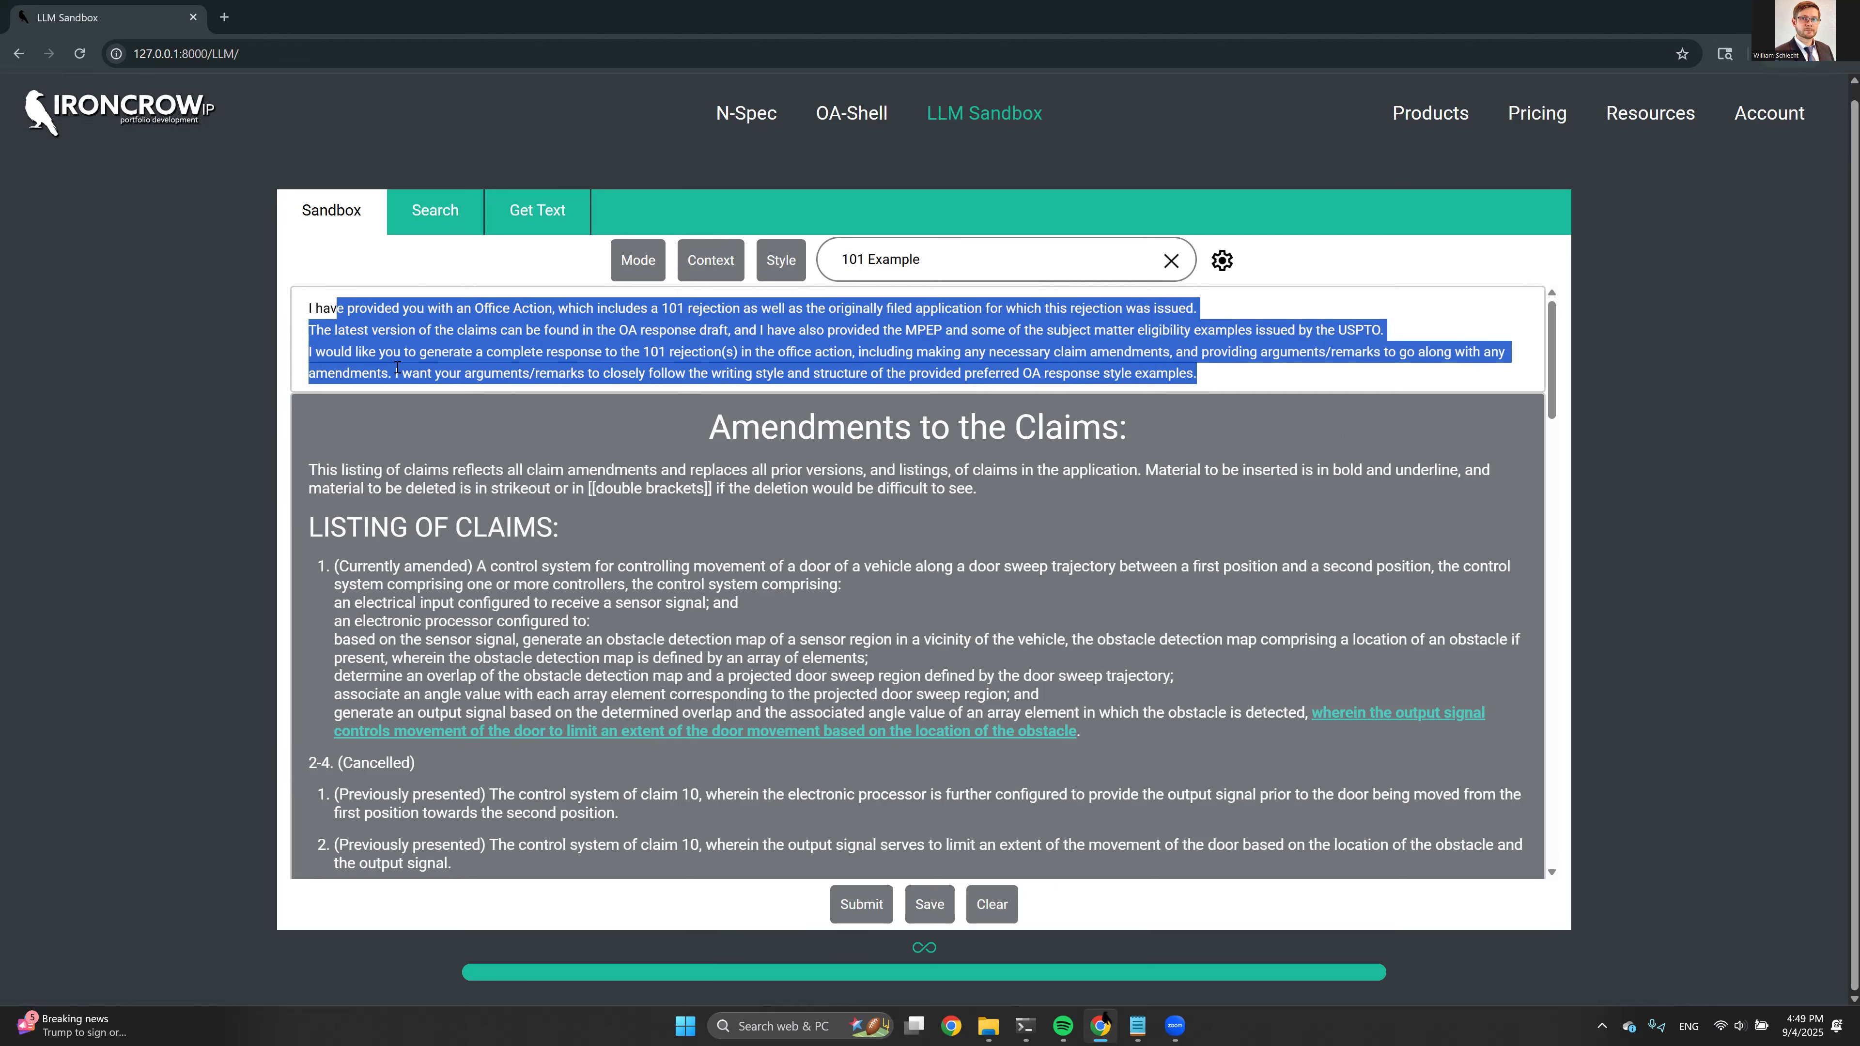
{"action": "left_click", "coordinate": [309, 306]}
{"action": "left_click_drag", "start_coordinate": [310, 306], "coordinate": [1201, 373]}
{"action": "mouse_move", "coordinate": [732, 271]}
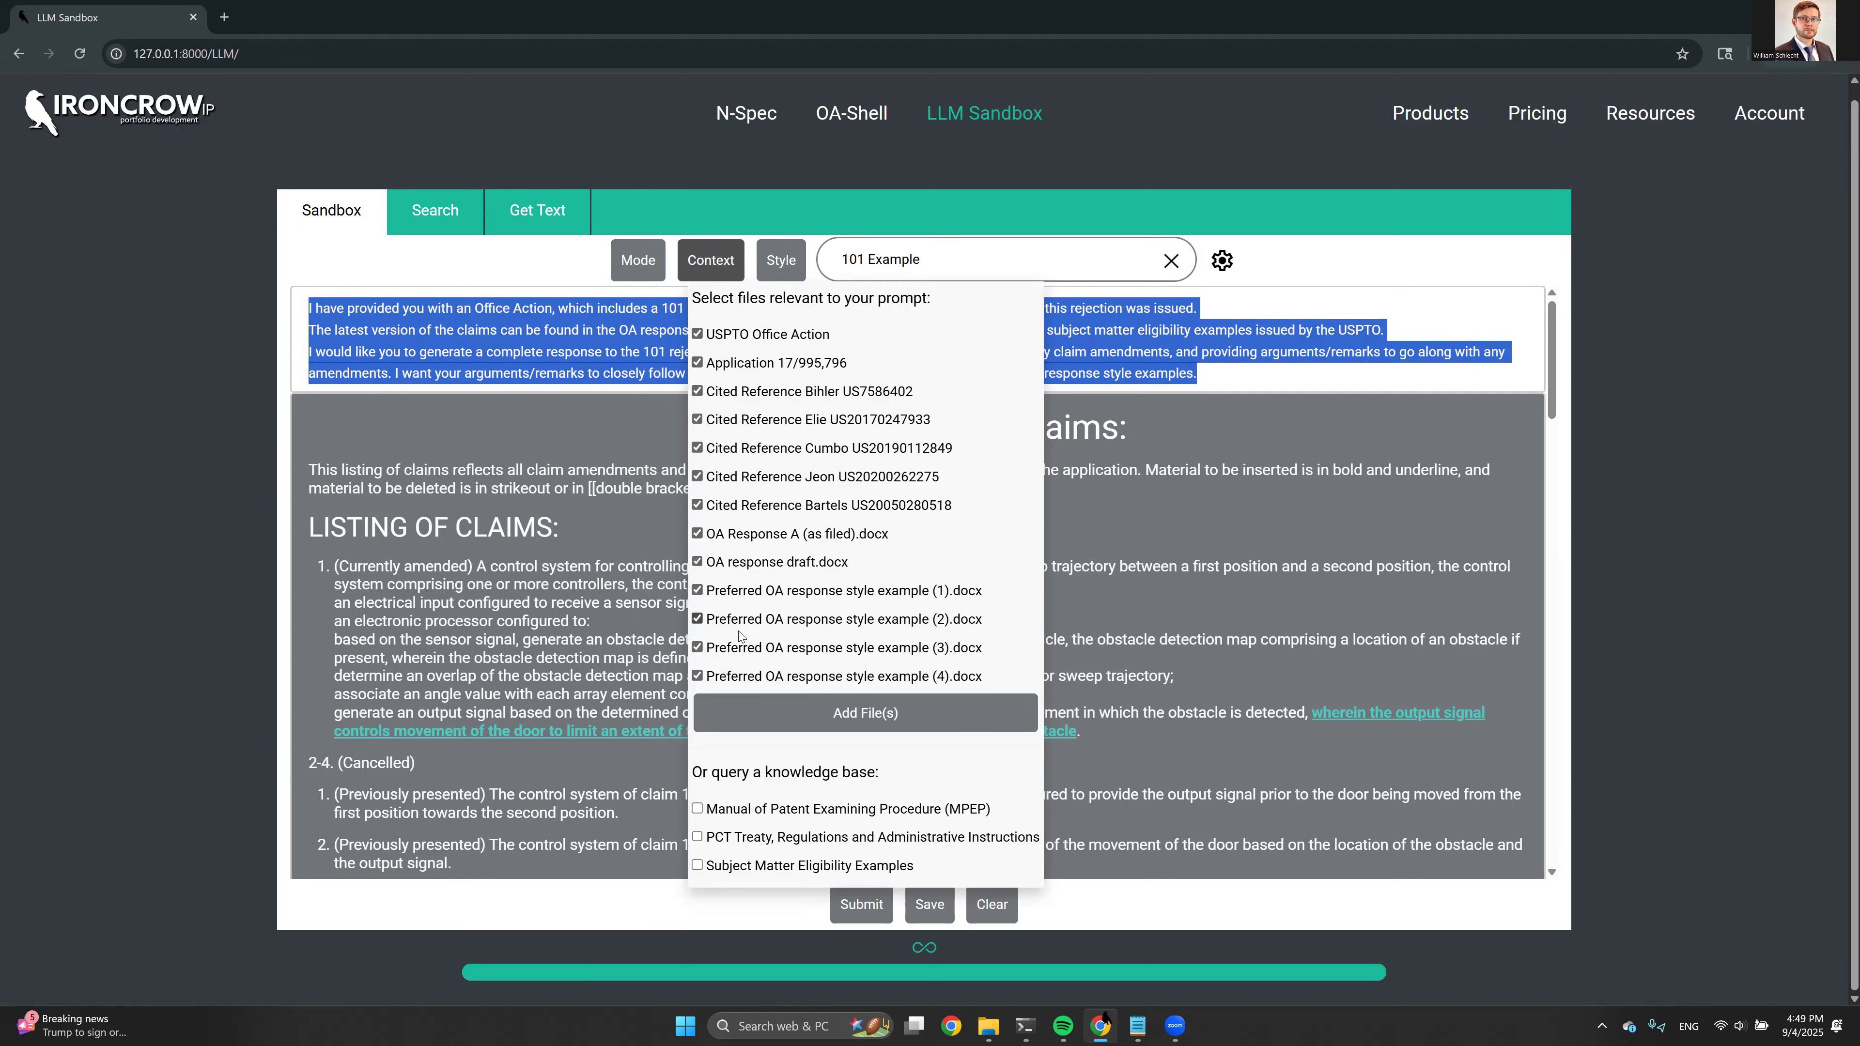
{"action": "left_click", "coordinate": [675, 504]}
{"action": "left_click", "coordinate": [634, 373]}
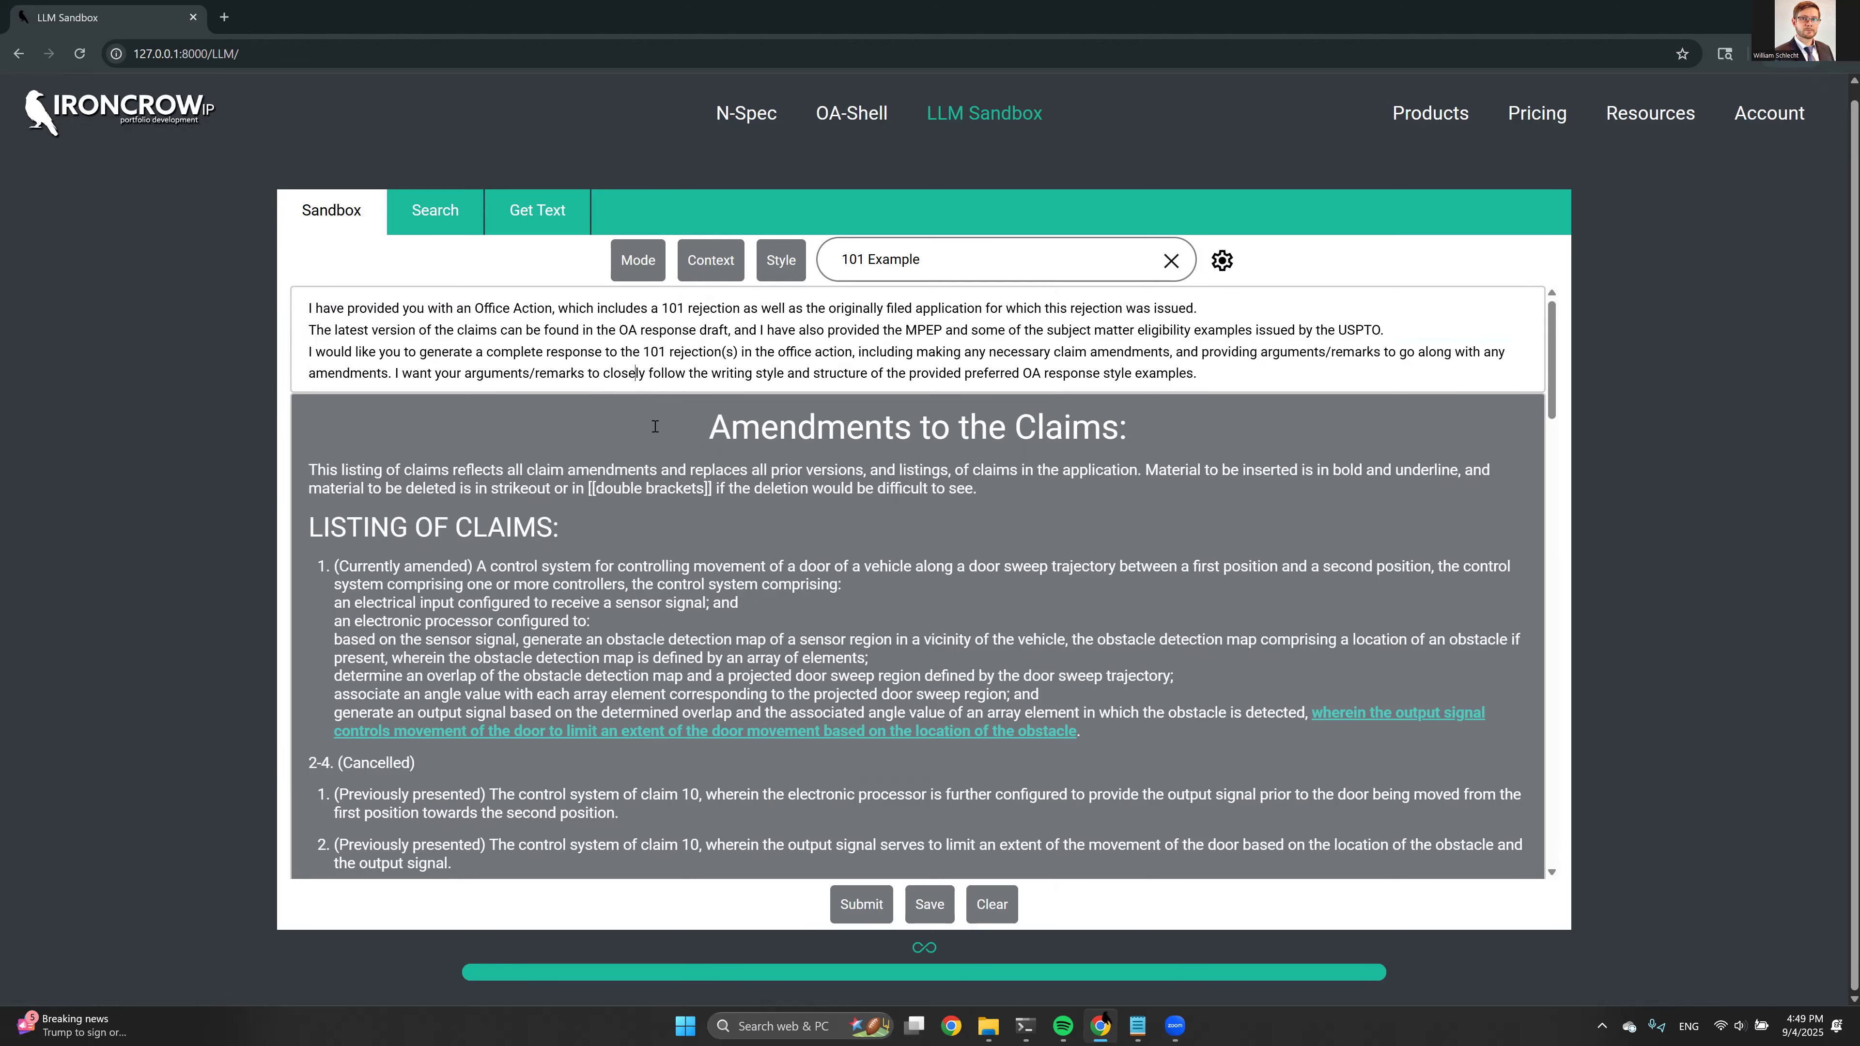
Examine the amended claim 1 in the generated listing of claims, including its underlined inserted wording
{"action": "scroll", "coordinate": [812, 346], "scroll_direction": "down", "scroll_amount": 1}
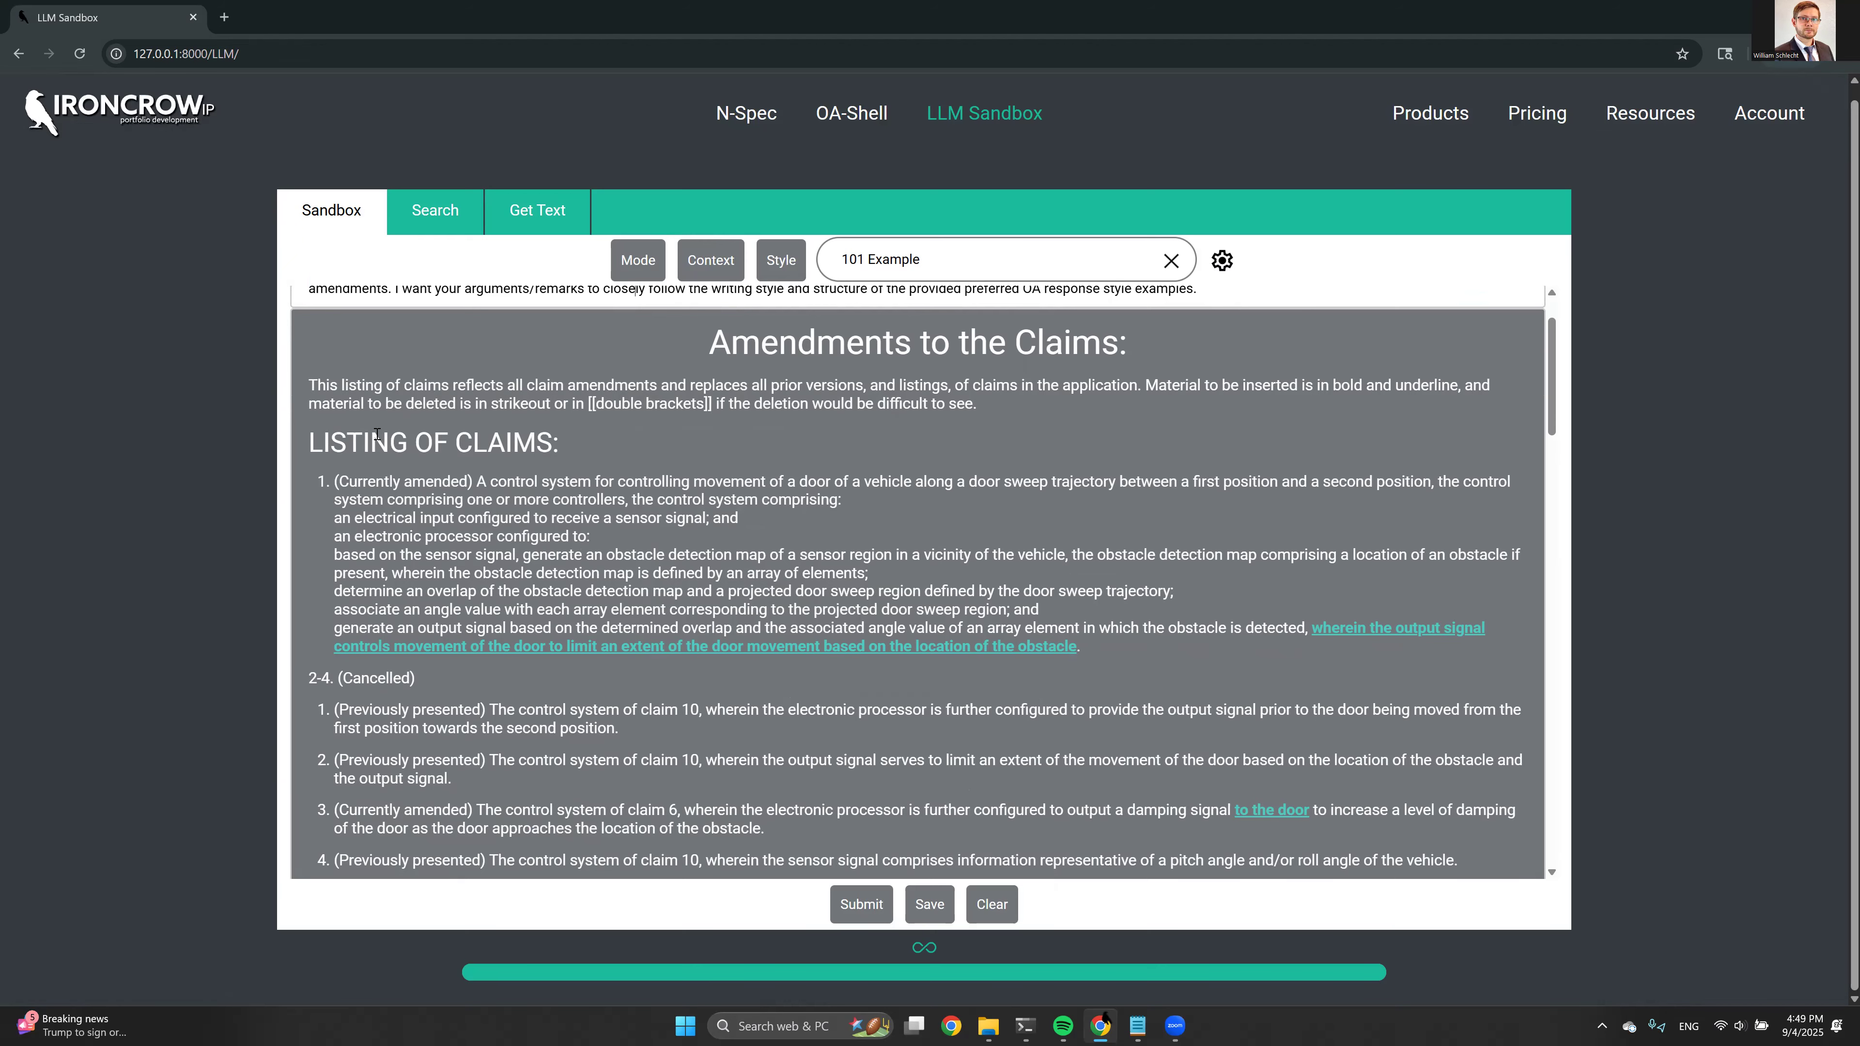
{"action": "scroll", "coordinate": [377, 434], "scroll_direction": "down", "scroll_amount": 1}
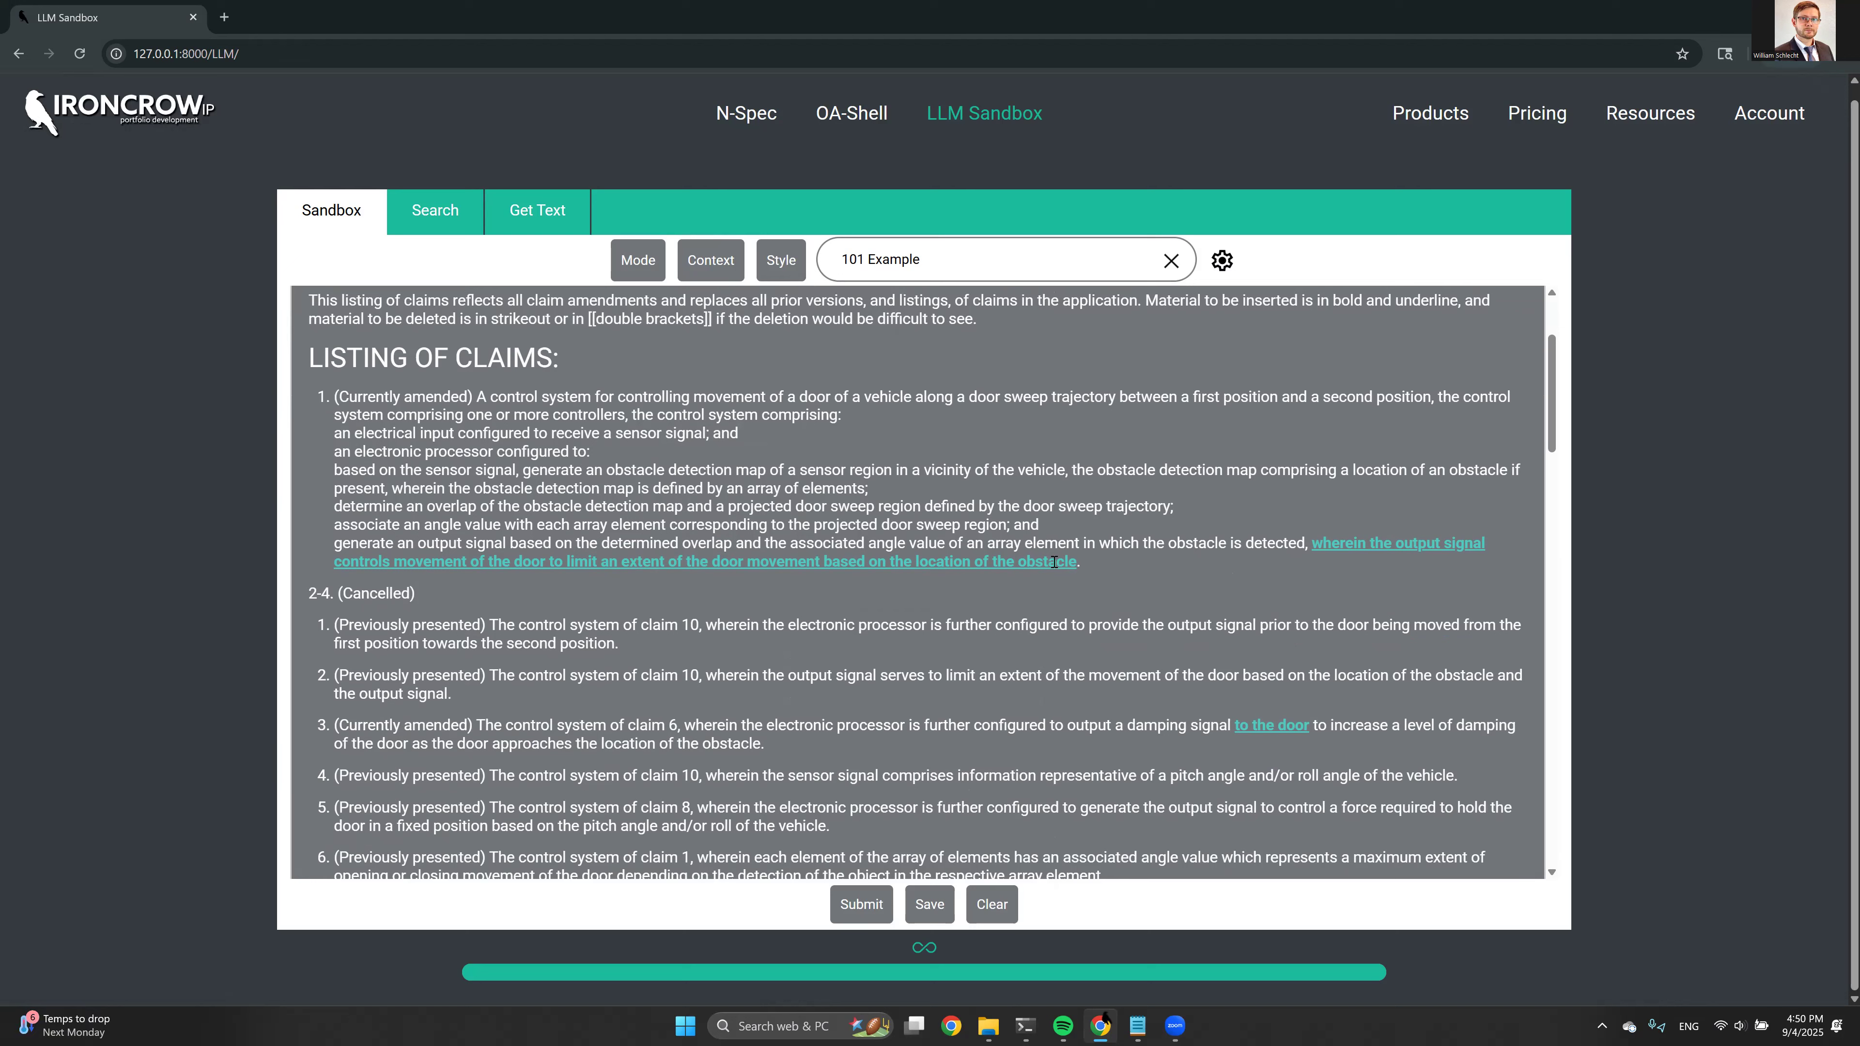
{"action": "scroll", "coordinate": [1349, 532], "scroll_direction": "up", "scroll_amount": 2}
{"action": "scroll", "coordinate": [1332, 537], "scroll_direction": "down", "scroll_amount": 2}
{"action": "left_click_drag", "start_coordinate": [322, 389], "coordinate": [765, 469]}
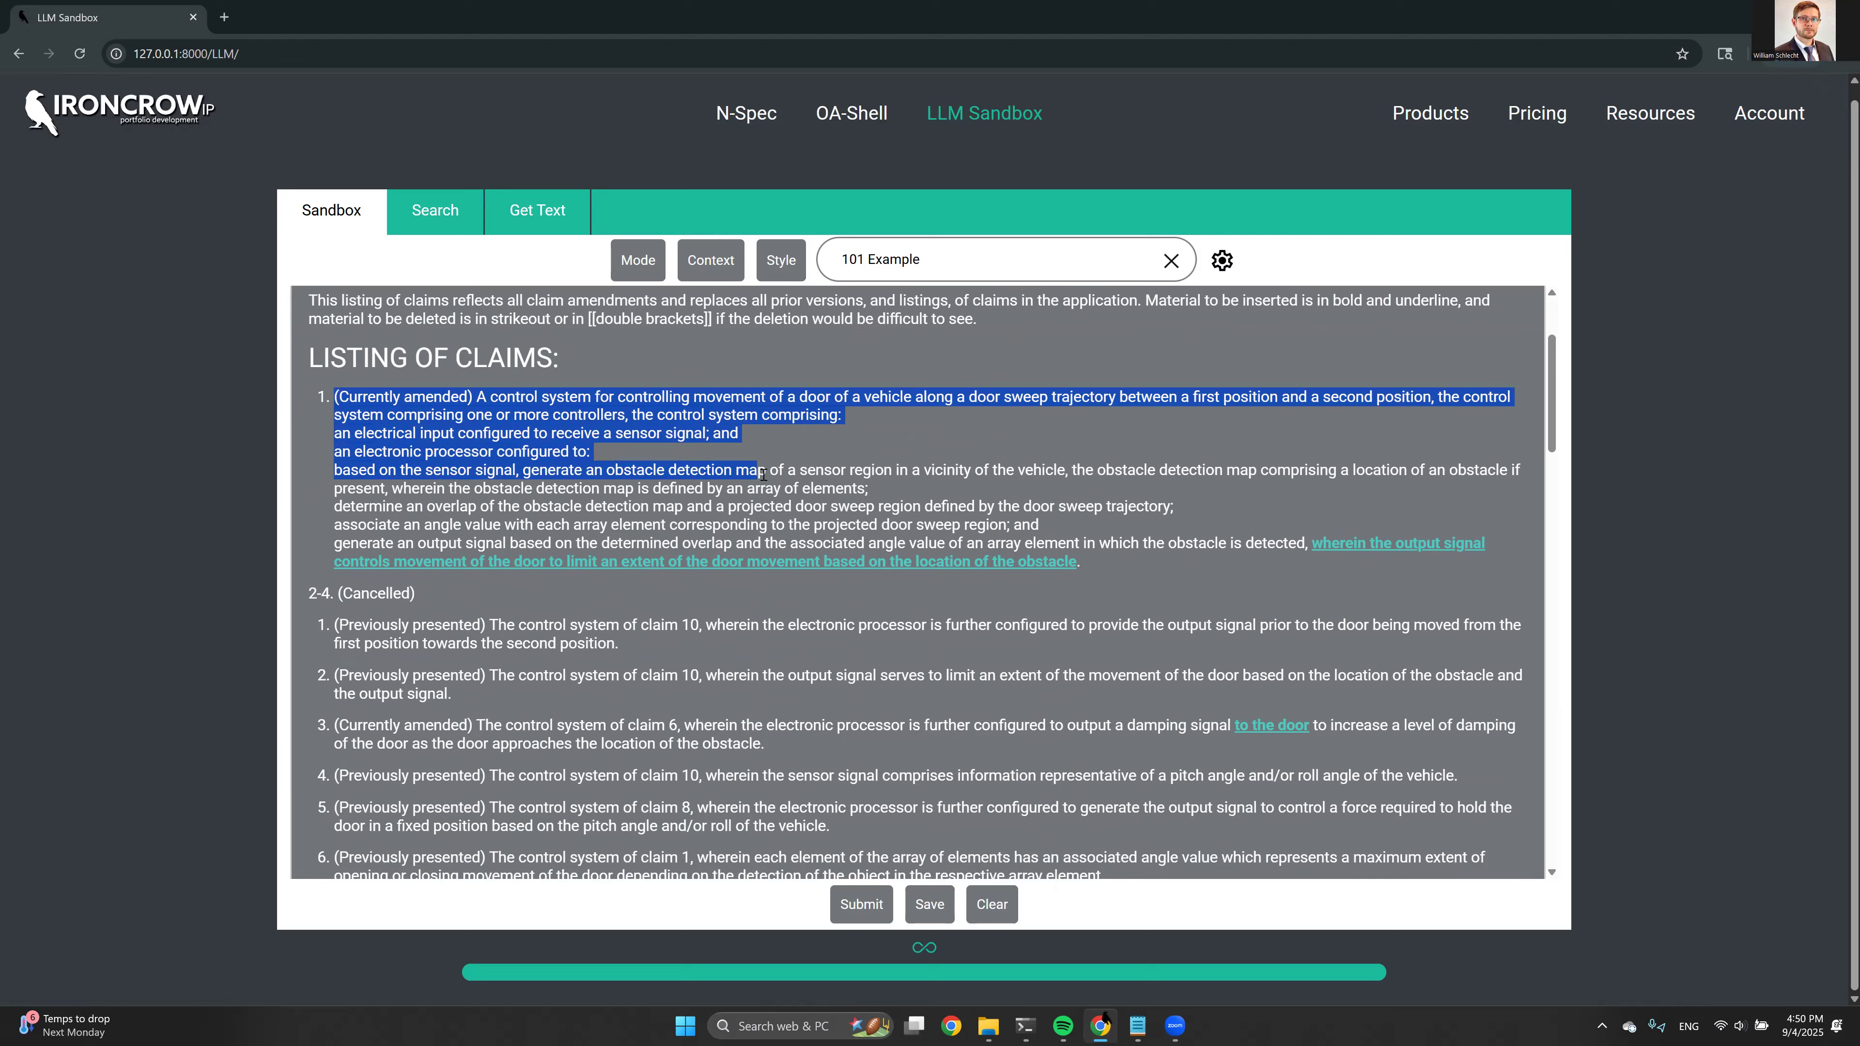
{"action": "left_click", "coordinate": [822, 460]}
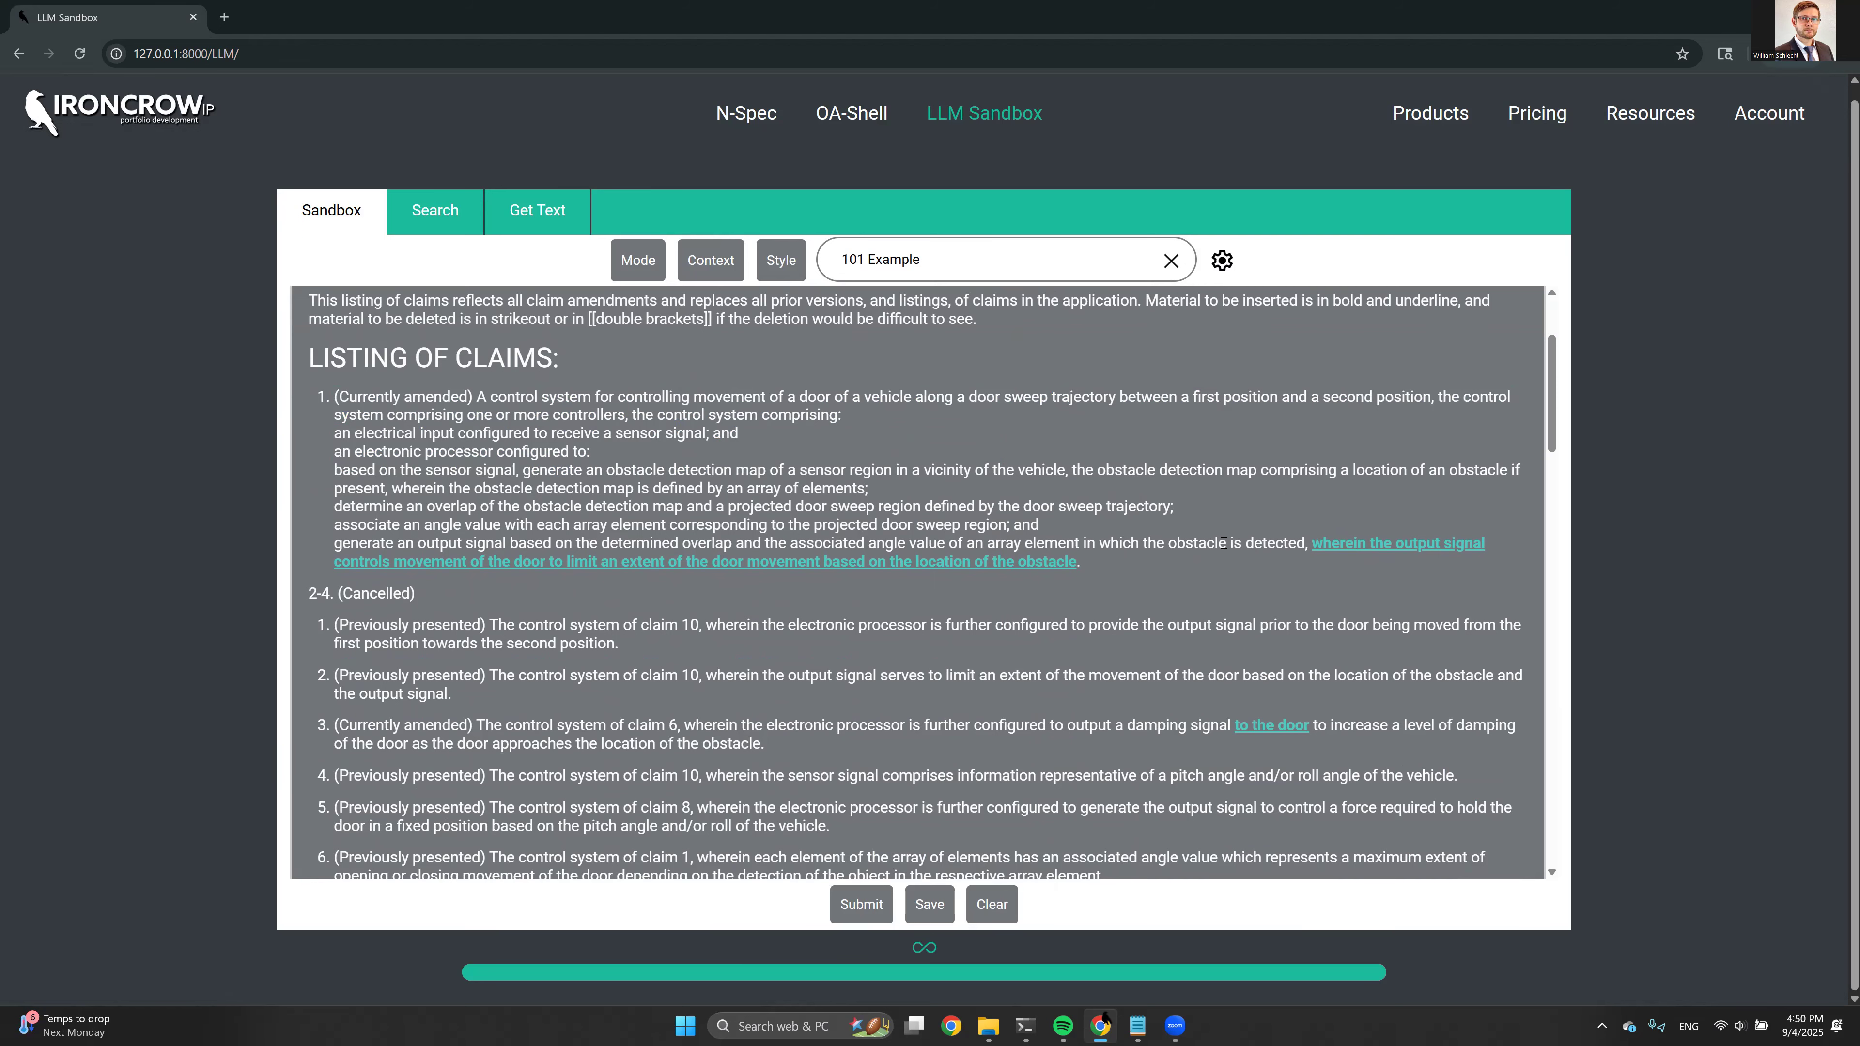
Look through the remaining generated claims, checking the underlined amendments and the status of each claim
{"action": "scroll", "coordinate": [672, 467], "scroll_direction": "down", "scroll_amount": 5}
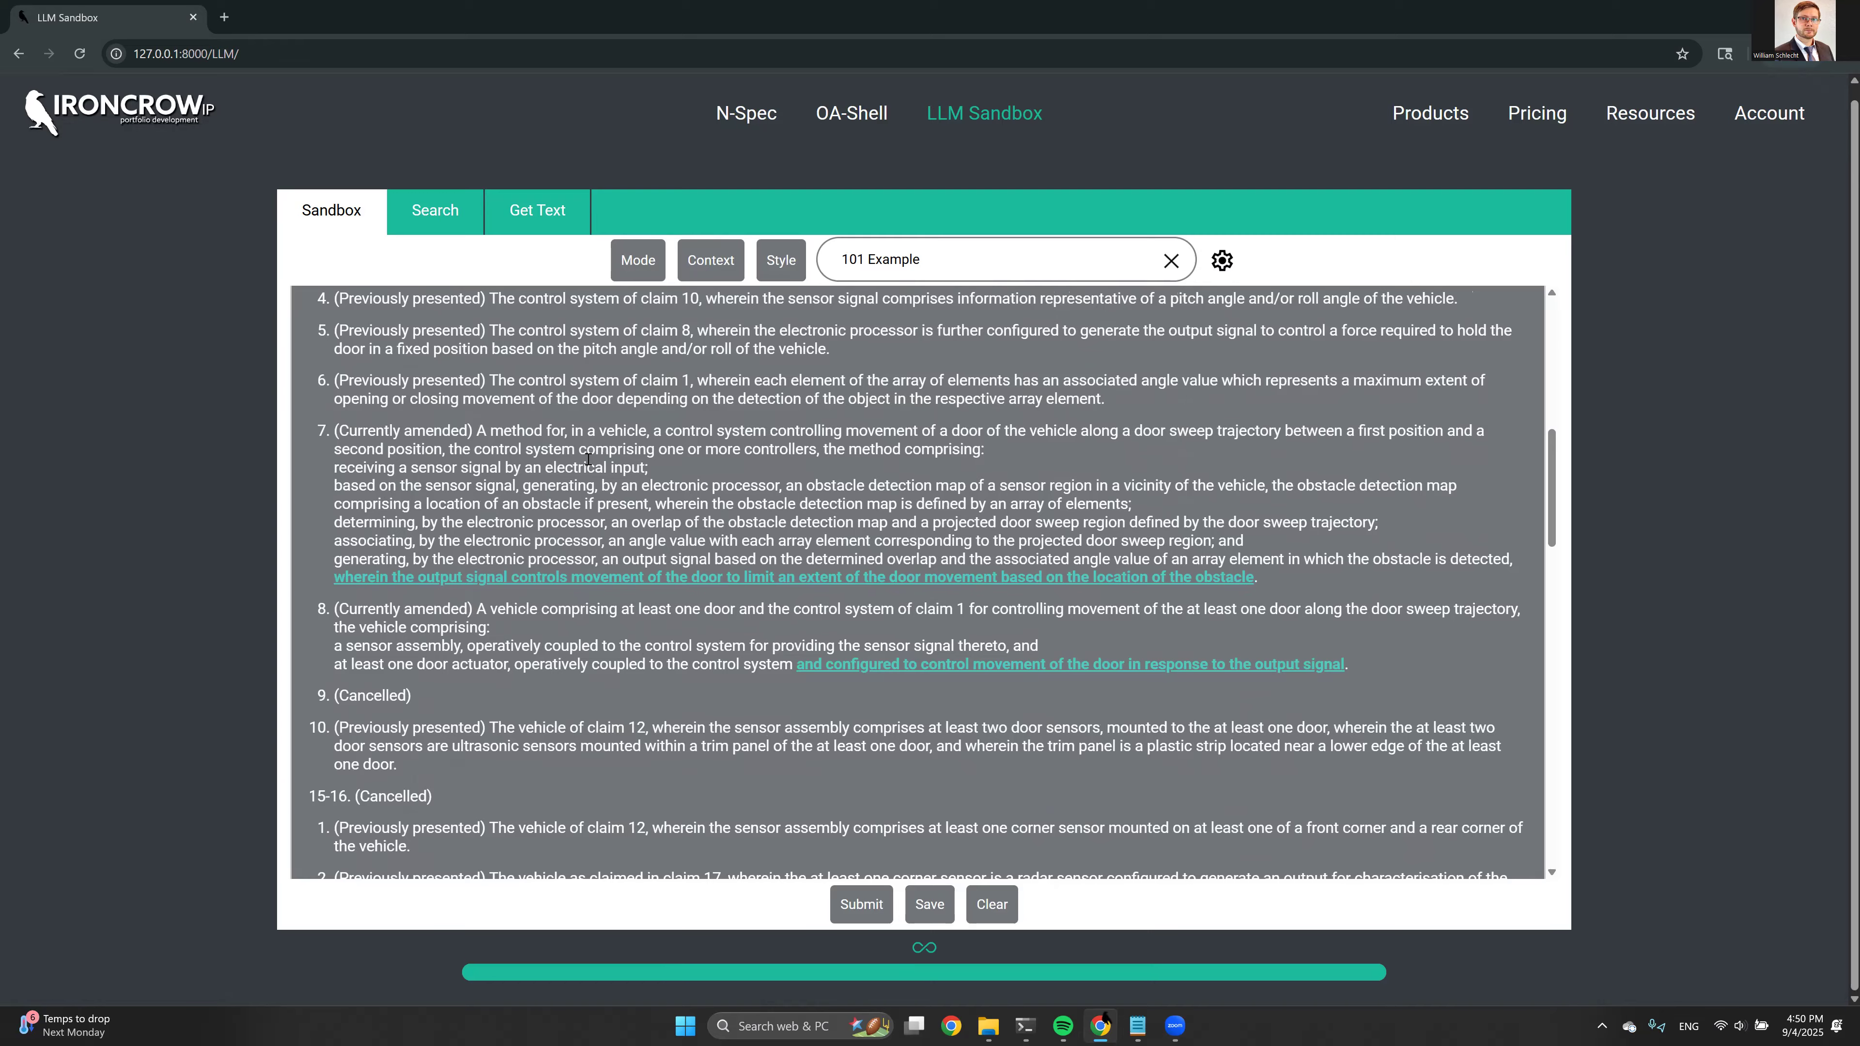
{"action": "scroll", "coordinate": [587, 459], "scroll_direction": "down", "scroll_amount": 6}
{"action": "scroll", "coordinate": [678, 460], "scroll_direction": "up", "scroll_amount": 5}
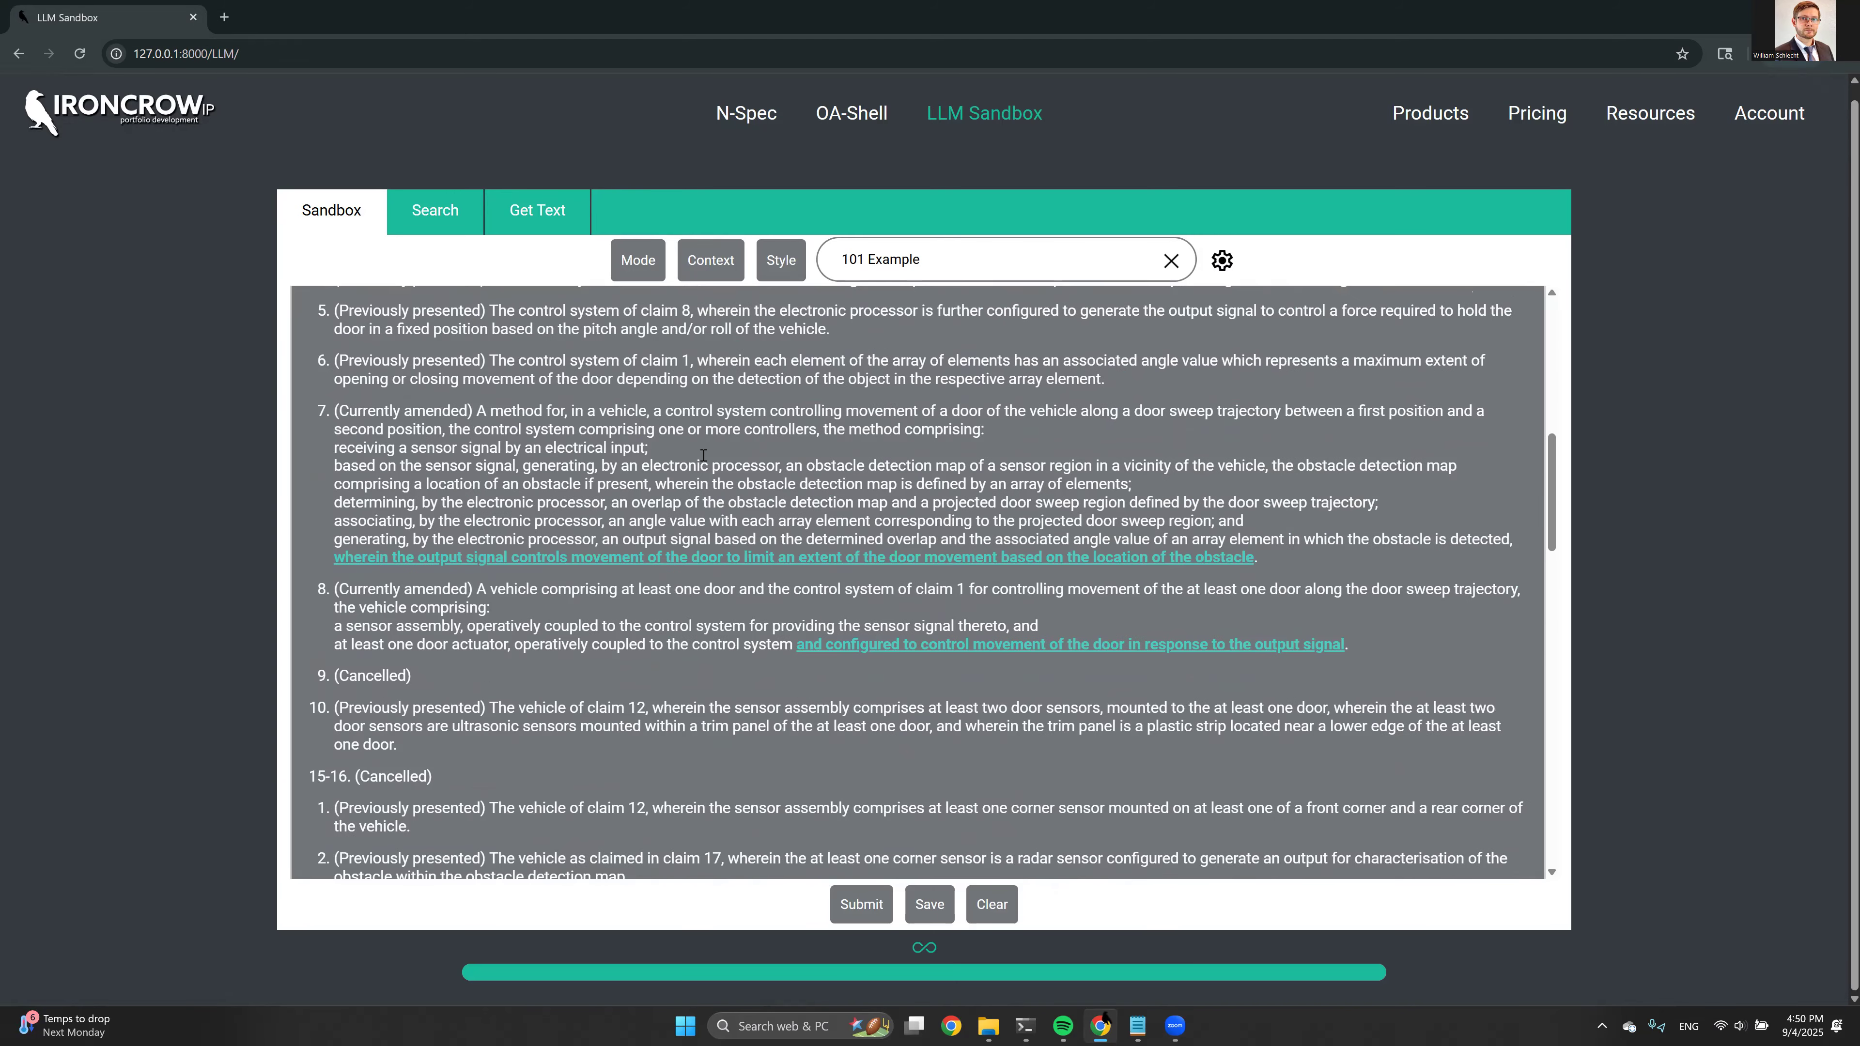
{"action": "scroll", "coordinate": [714, 455], "scroll_direction": "down", "scroll_amount": 4}
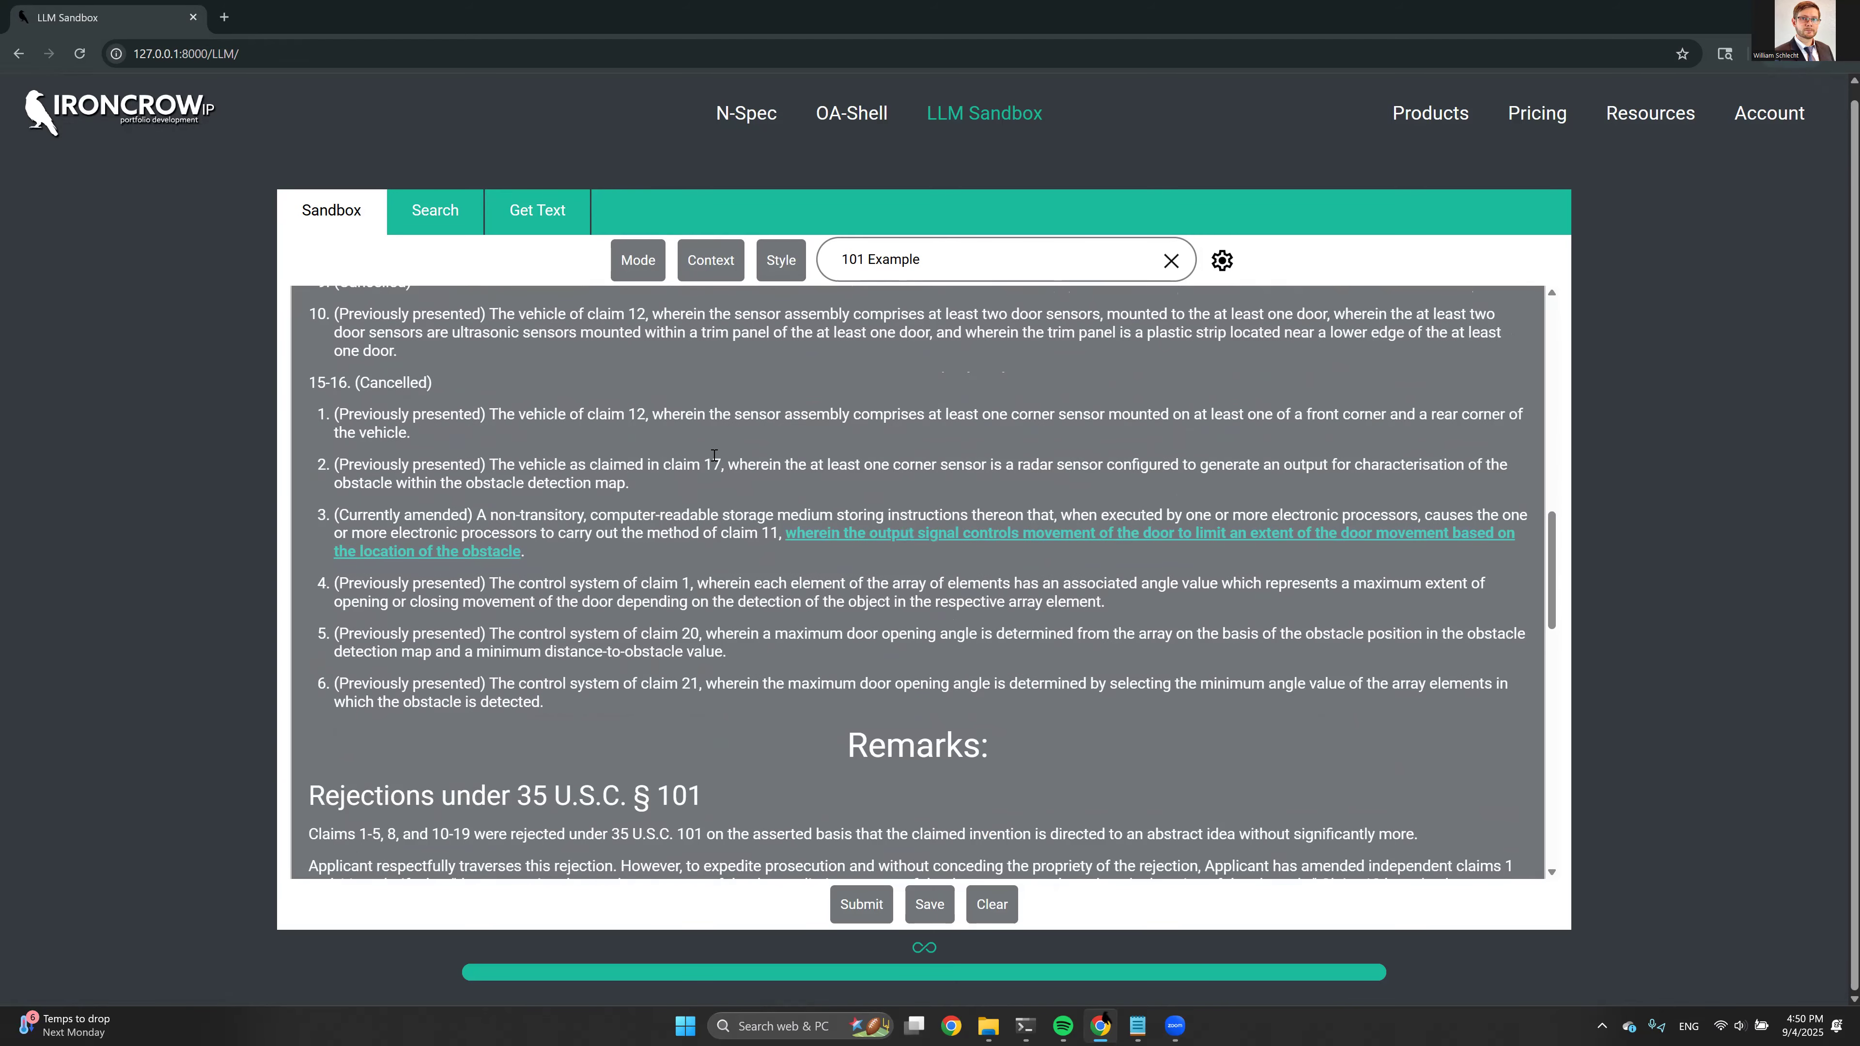
{"action": "scroll", "coordinate": [714, 455], "scroll_direction": "up", "scroll_amount": 2}
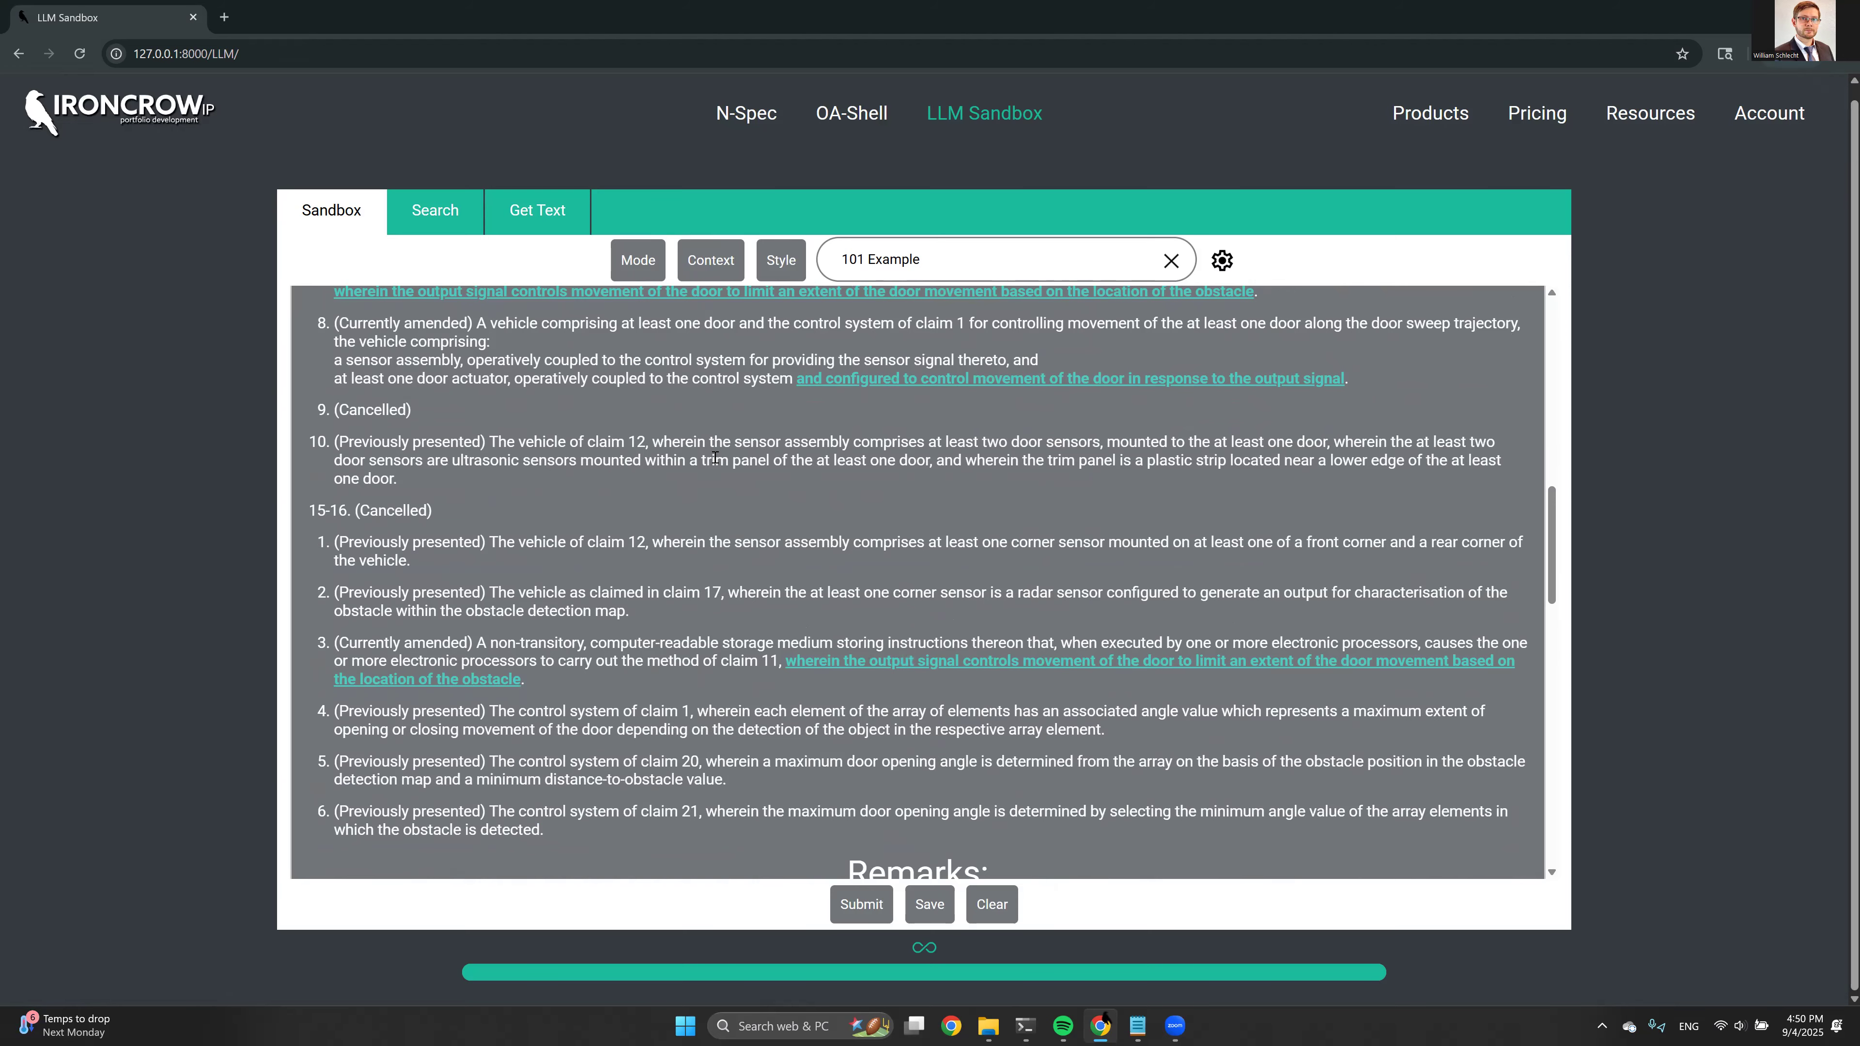
{"action": "scroll", "coordinate": [714, 457], "scroll_direction": "up", "scroll_amount": 3}
{"action": "scroll", "coordinate": [714, 457], "scroll_direction": "up", "scroll_amount": 6}
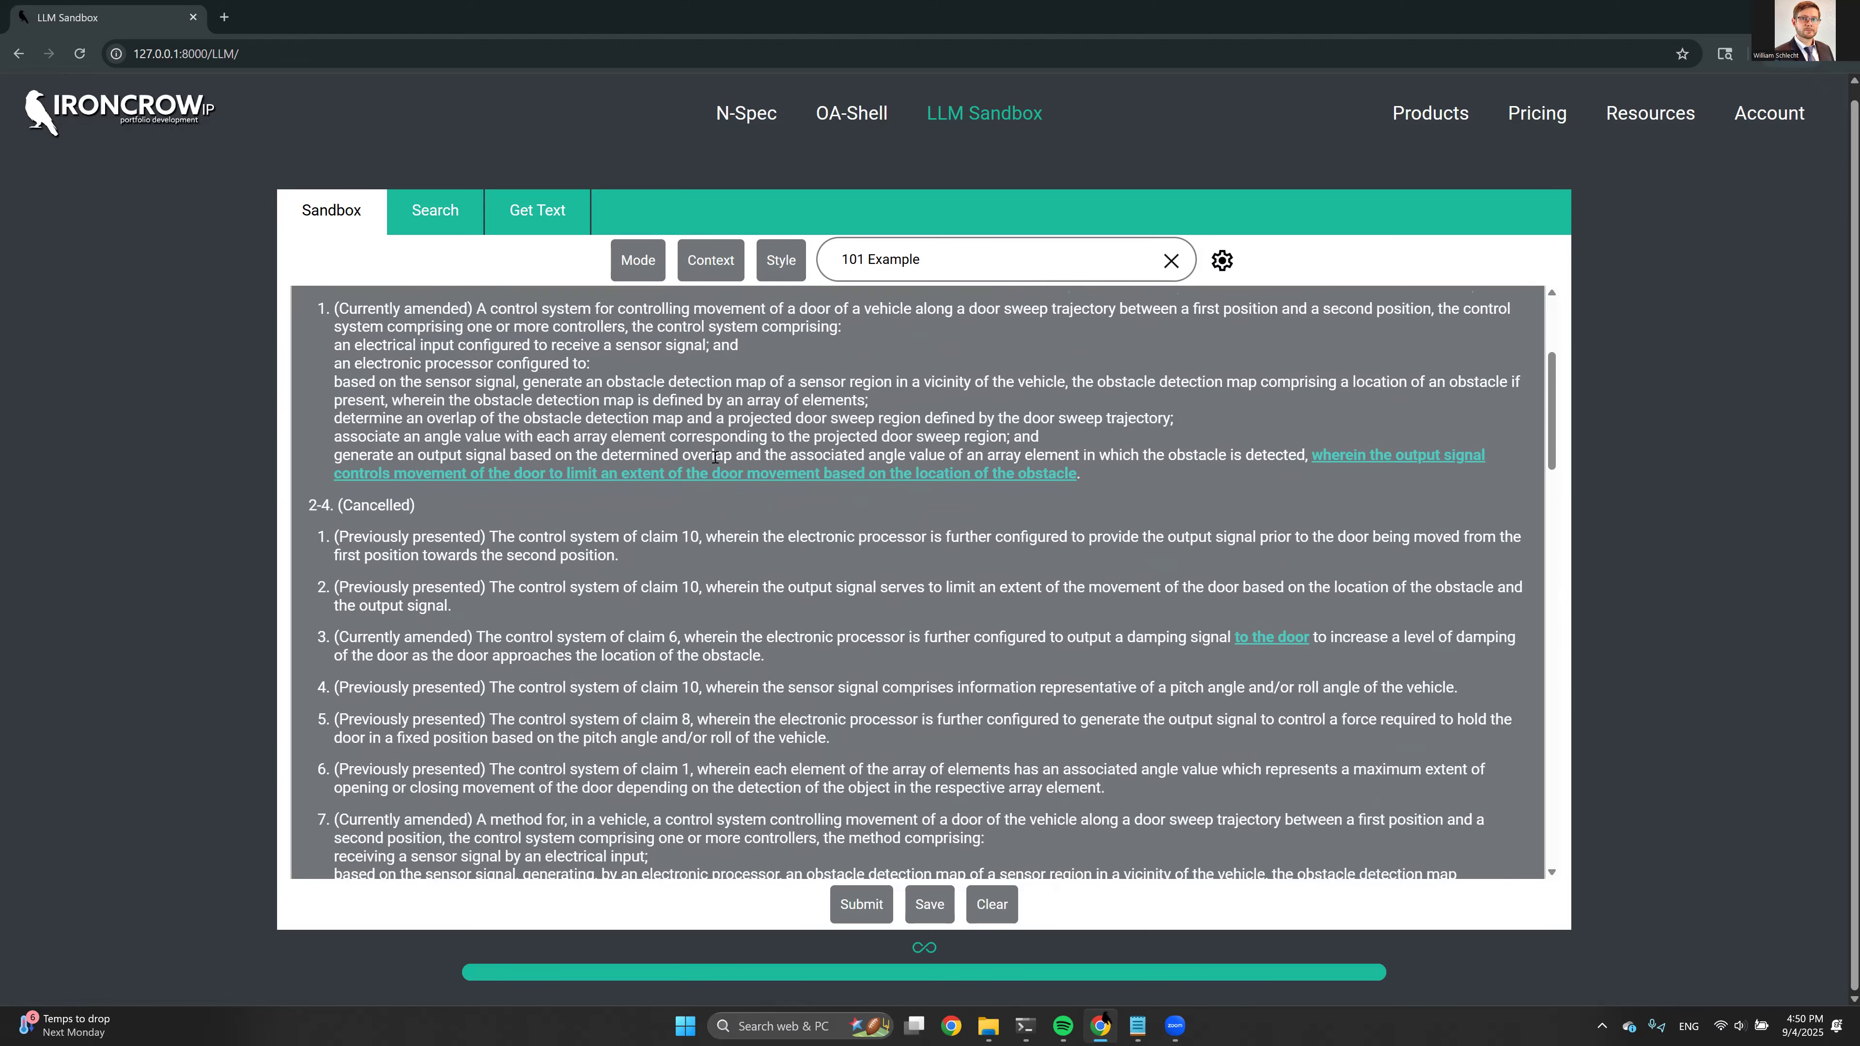
Read the generated remarks on the 35 U.S.C. § 101 rejection, focusing on the specification quotes and the Example 45 comparison
{"action": "scroll", "coordinate": [715, 457], "scroll_direction": "down", "scroll_amount": 8}
{"action": "scroll", "coordinate": [754, 440], "scroll_direction": "down", "scroll_amount": 8}
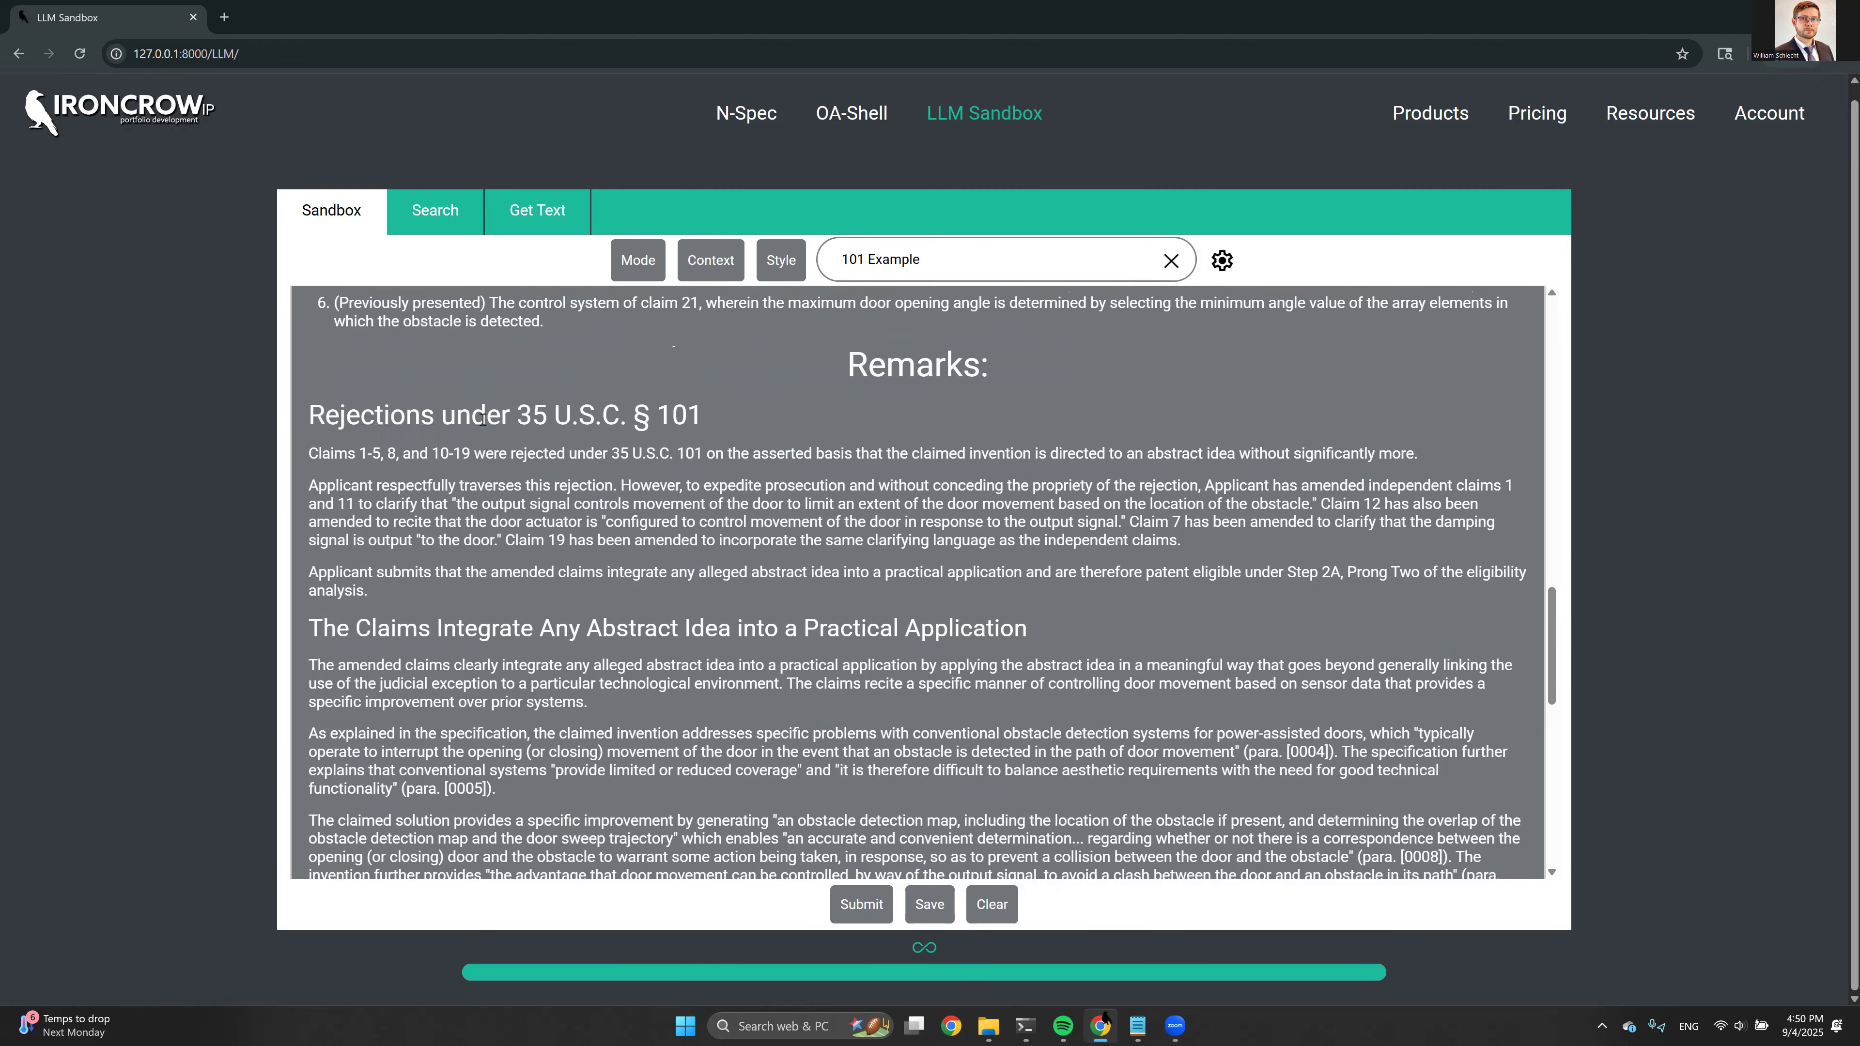
{"action": "scroll", "coordinate": [454, 409], "scroll_direction": "down", "scroll_amount": 3}
{"action": "scroll", "coordinate": [457, 403], "scroll_direction": "down", "scroll_amount": 1}
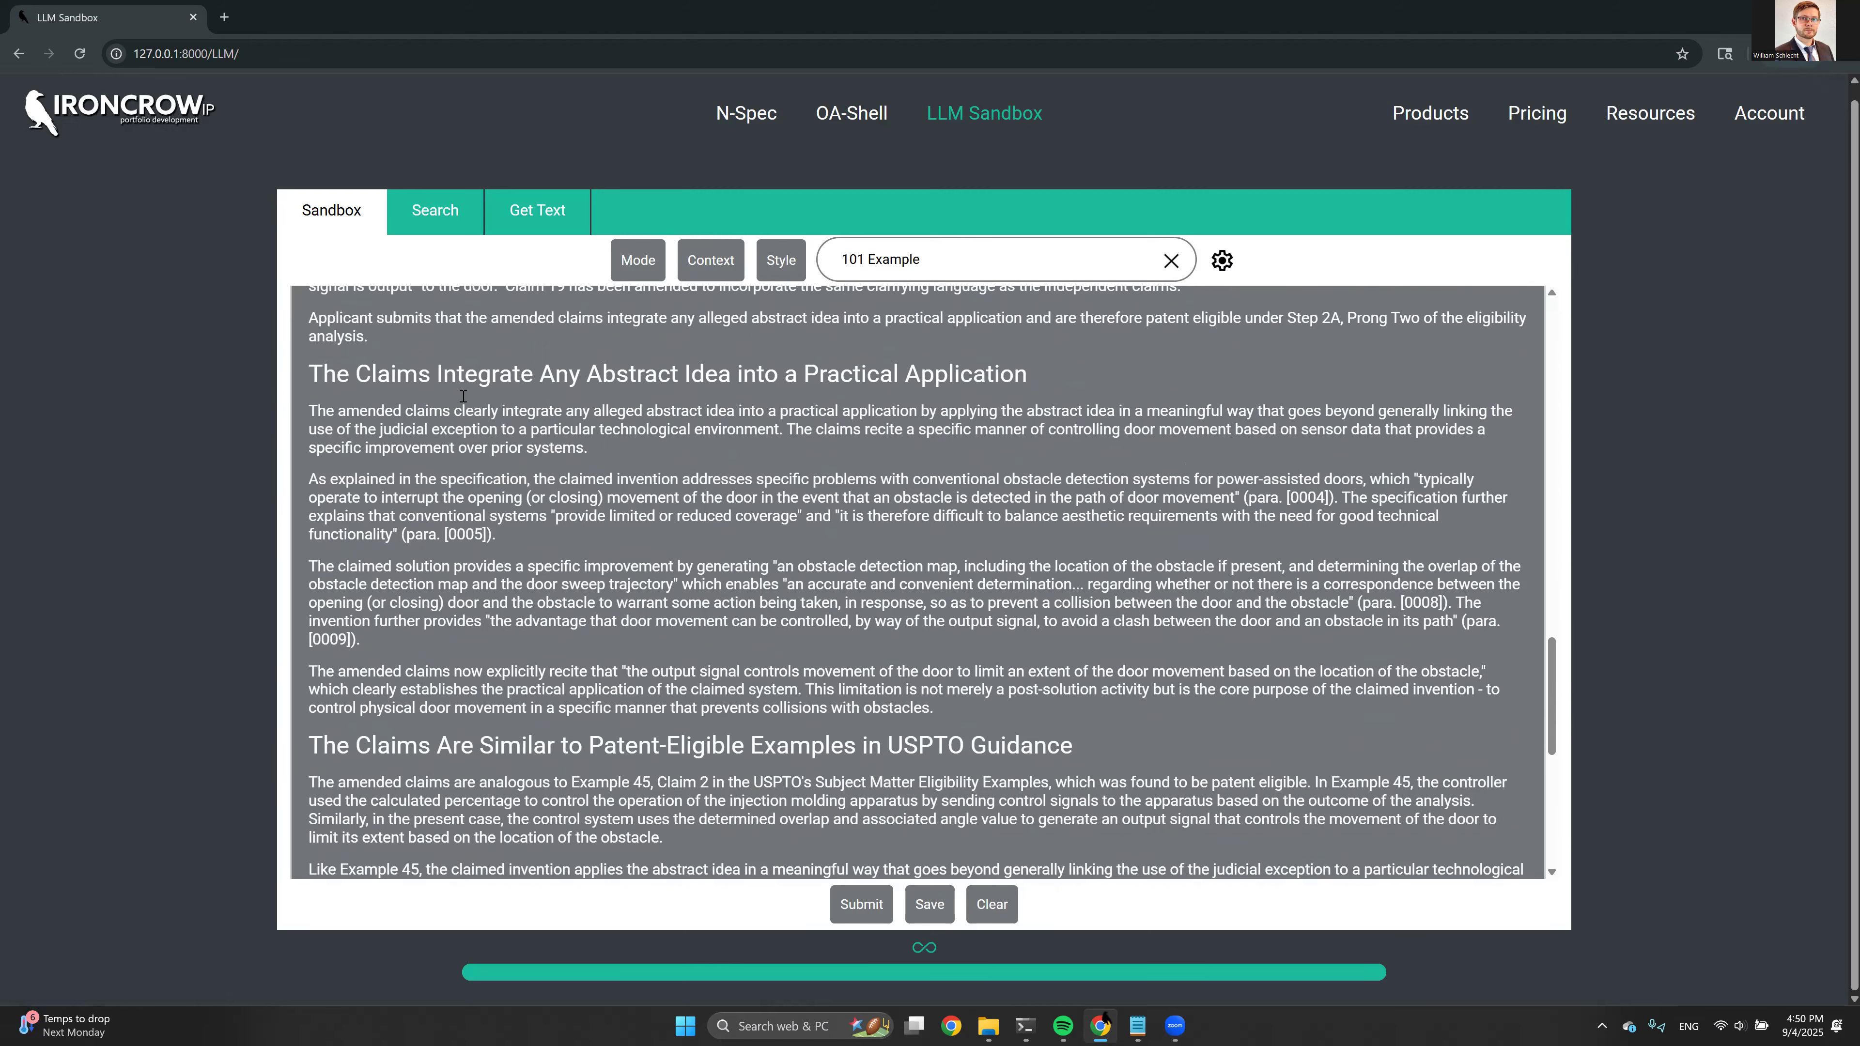
{"action": "scroll", "coordinate": [468, 402], "scroll_direction": "down", "scroll_amount": 7}
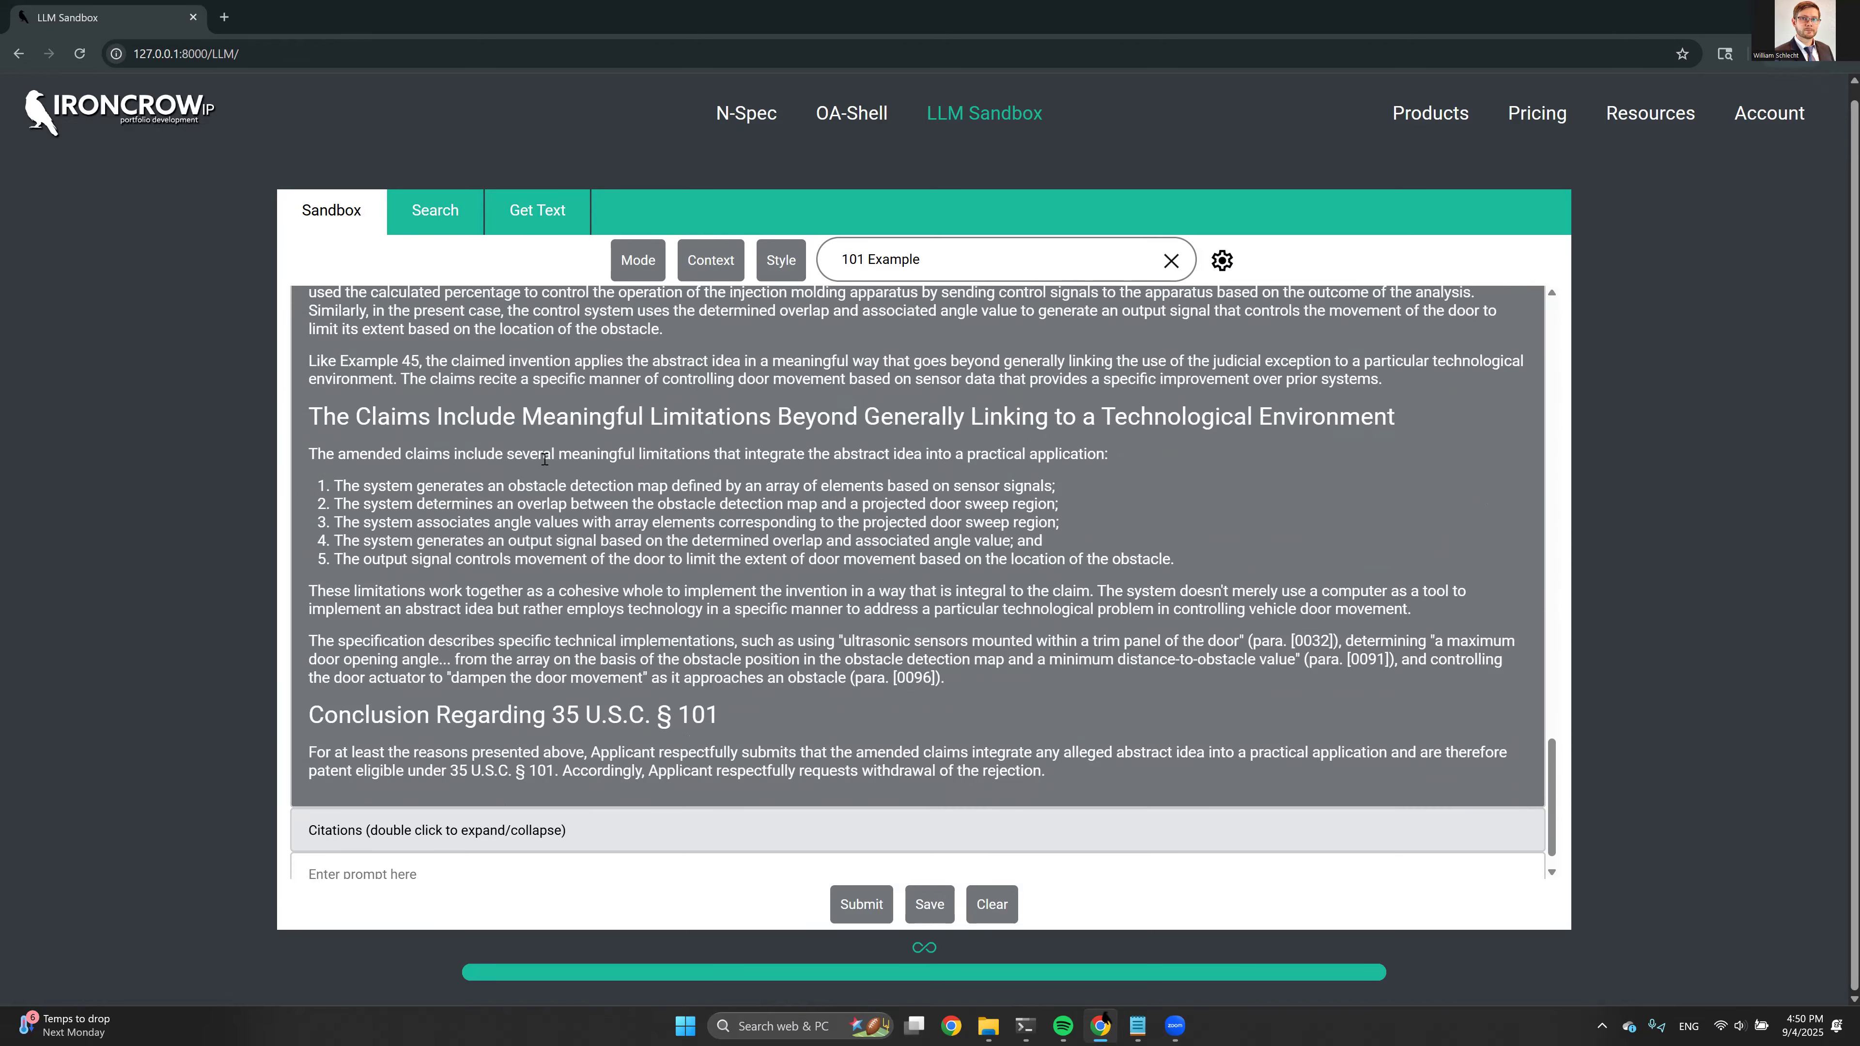
{"action": "scroll", "coordinate": [549, 459], "scroll_direction": "up", "scroll_amount": 6}
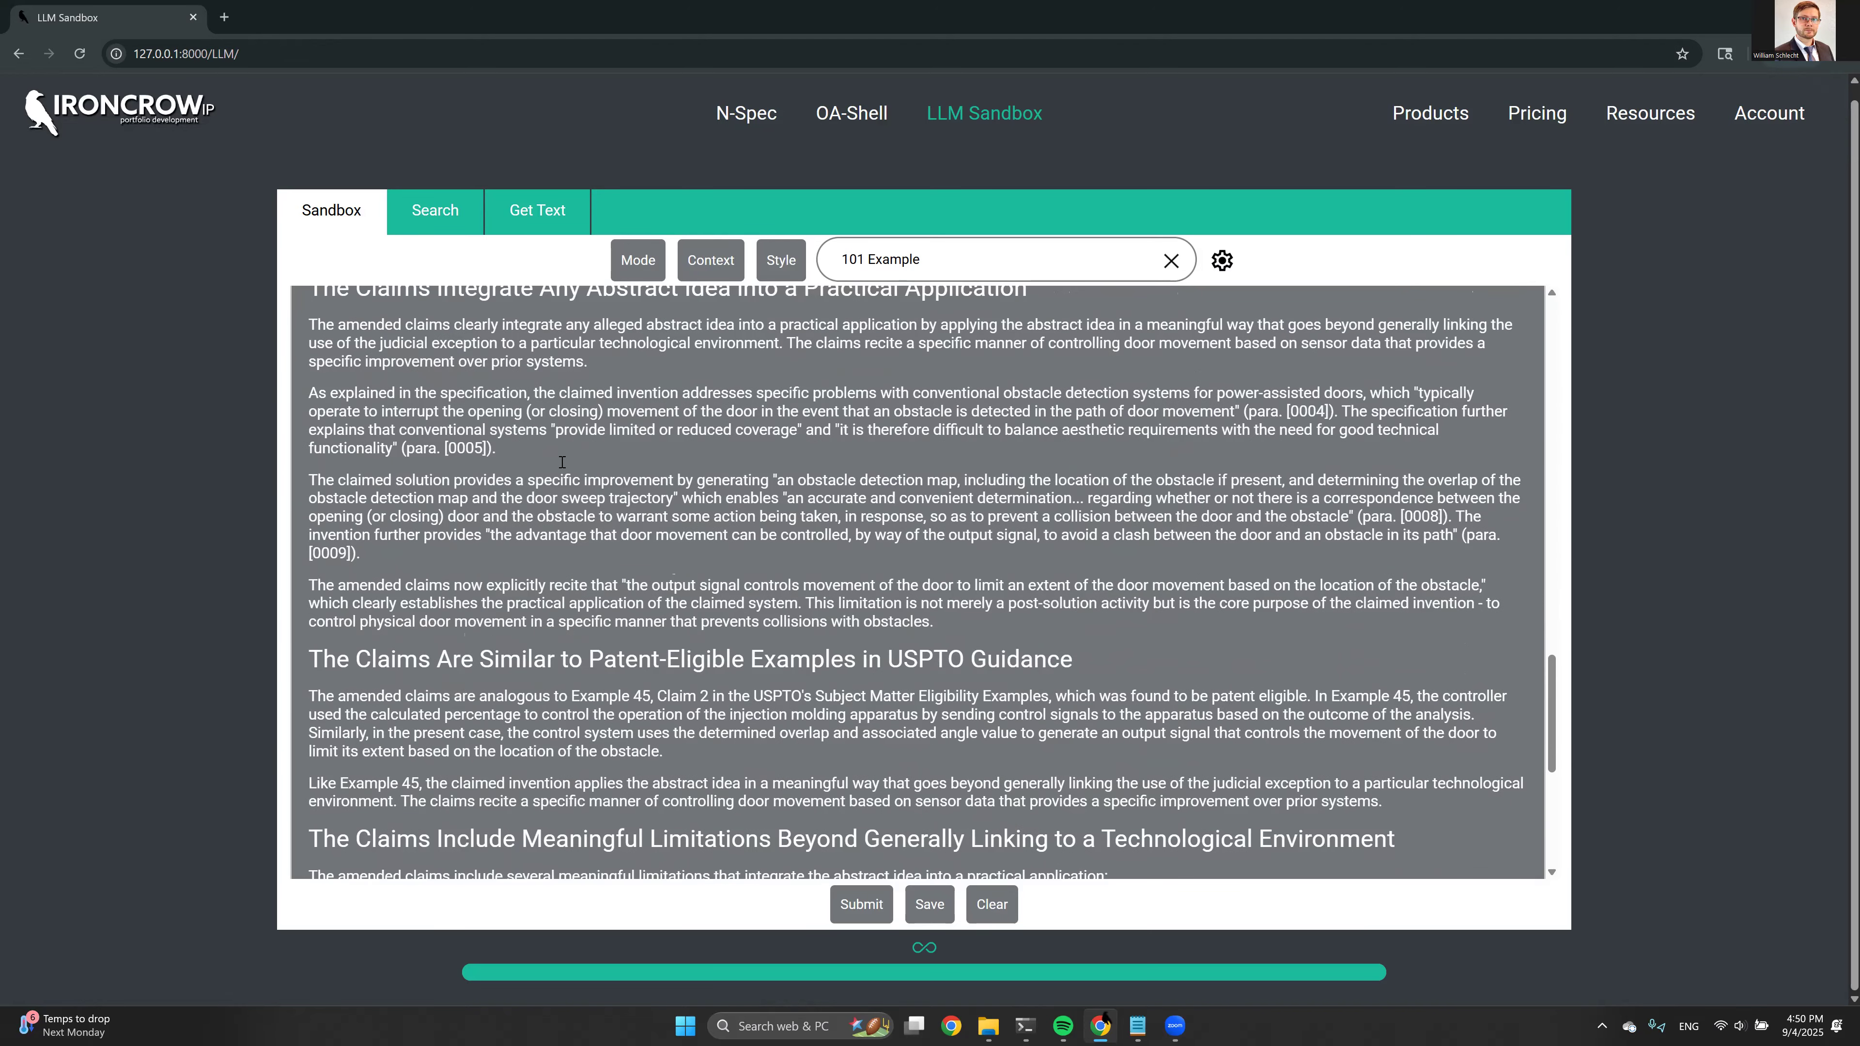
{"action": "scroll", "coordinate": [513, 454], "scroll_direction": "up", "scroll_amount": 1}
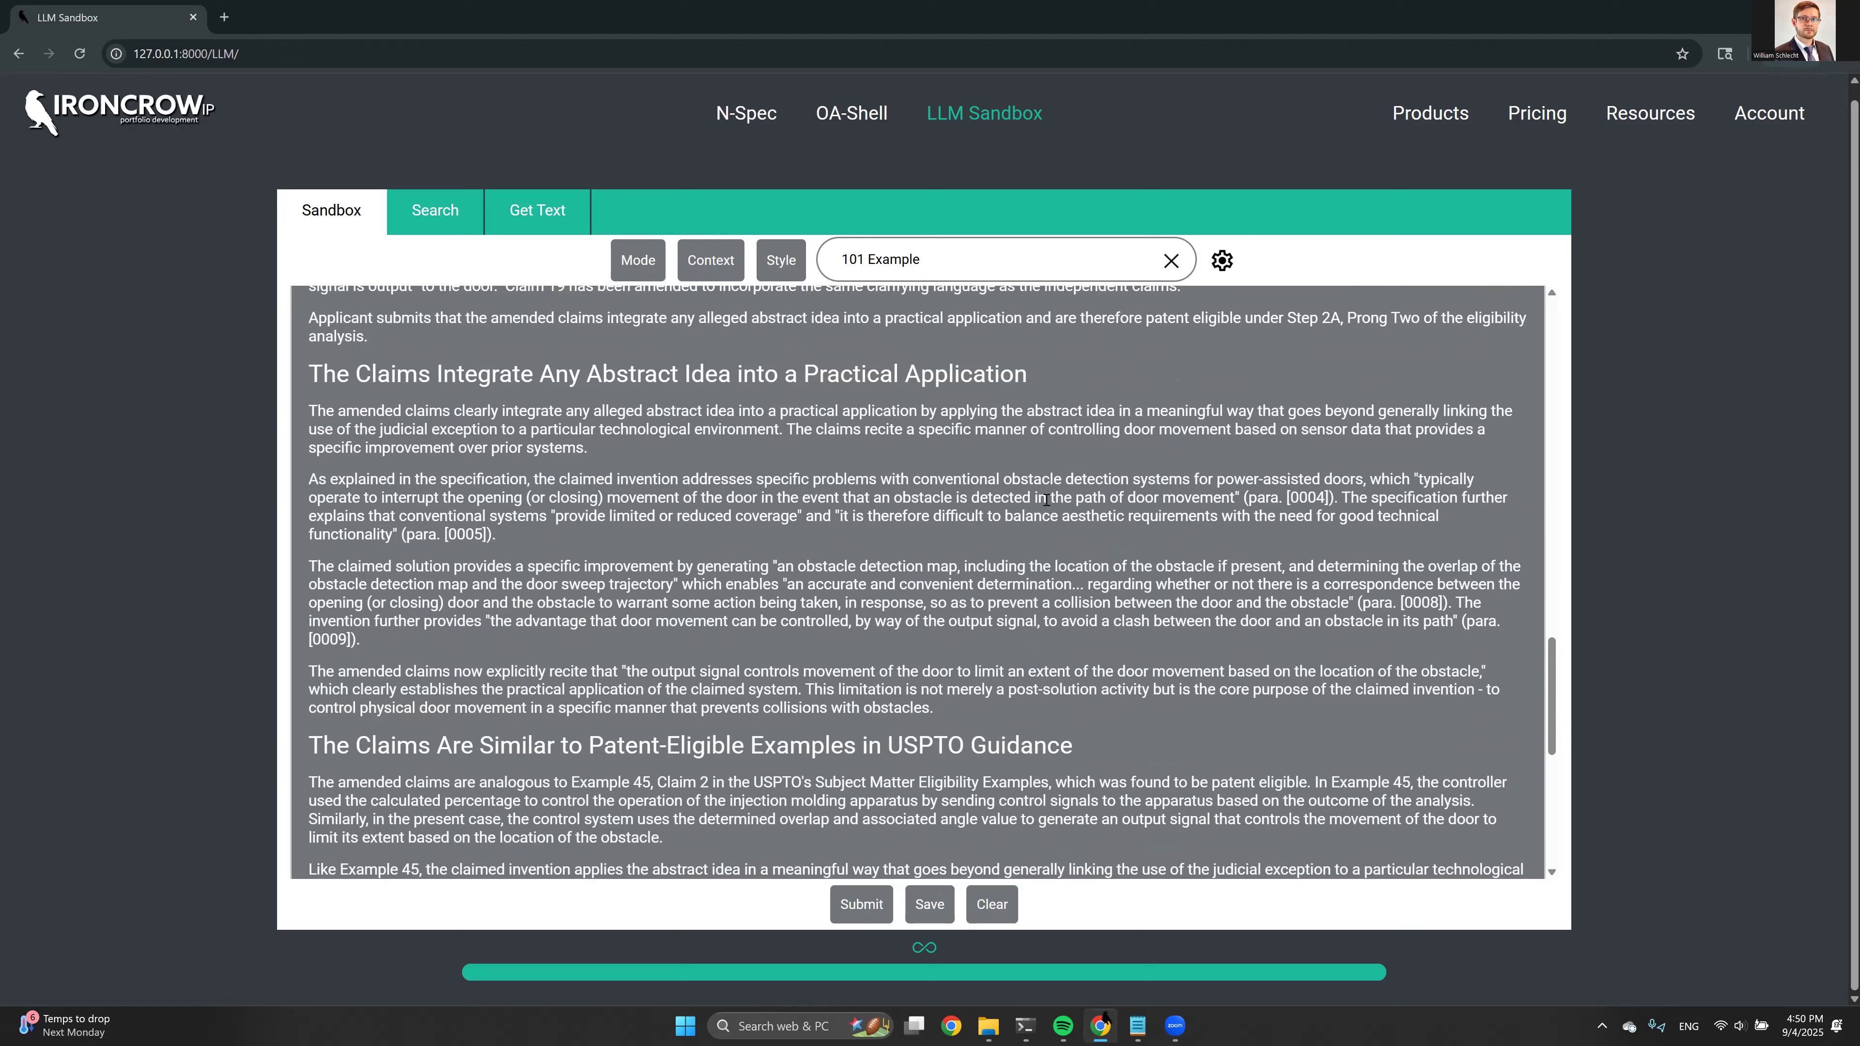
{"action": "left_click_drag", "start_coordinate": [1009, 481], "coordinate": [1182, 526]}
{"action": "left_click", "coordinate": [1131, 500]}
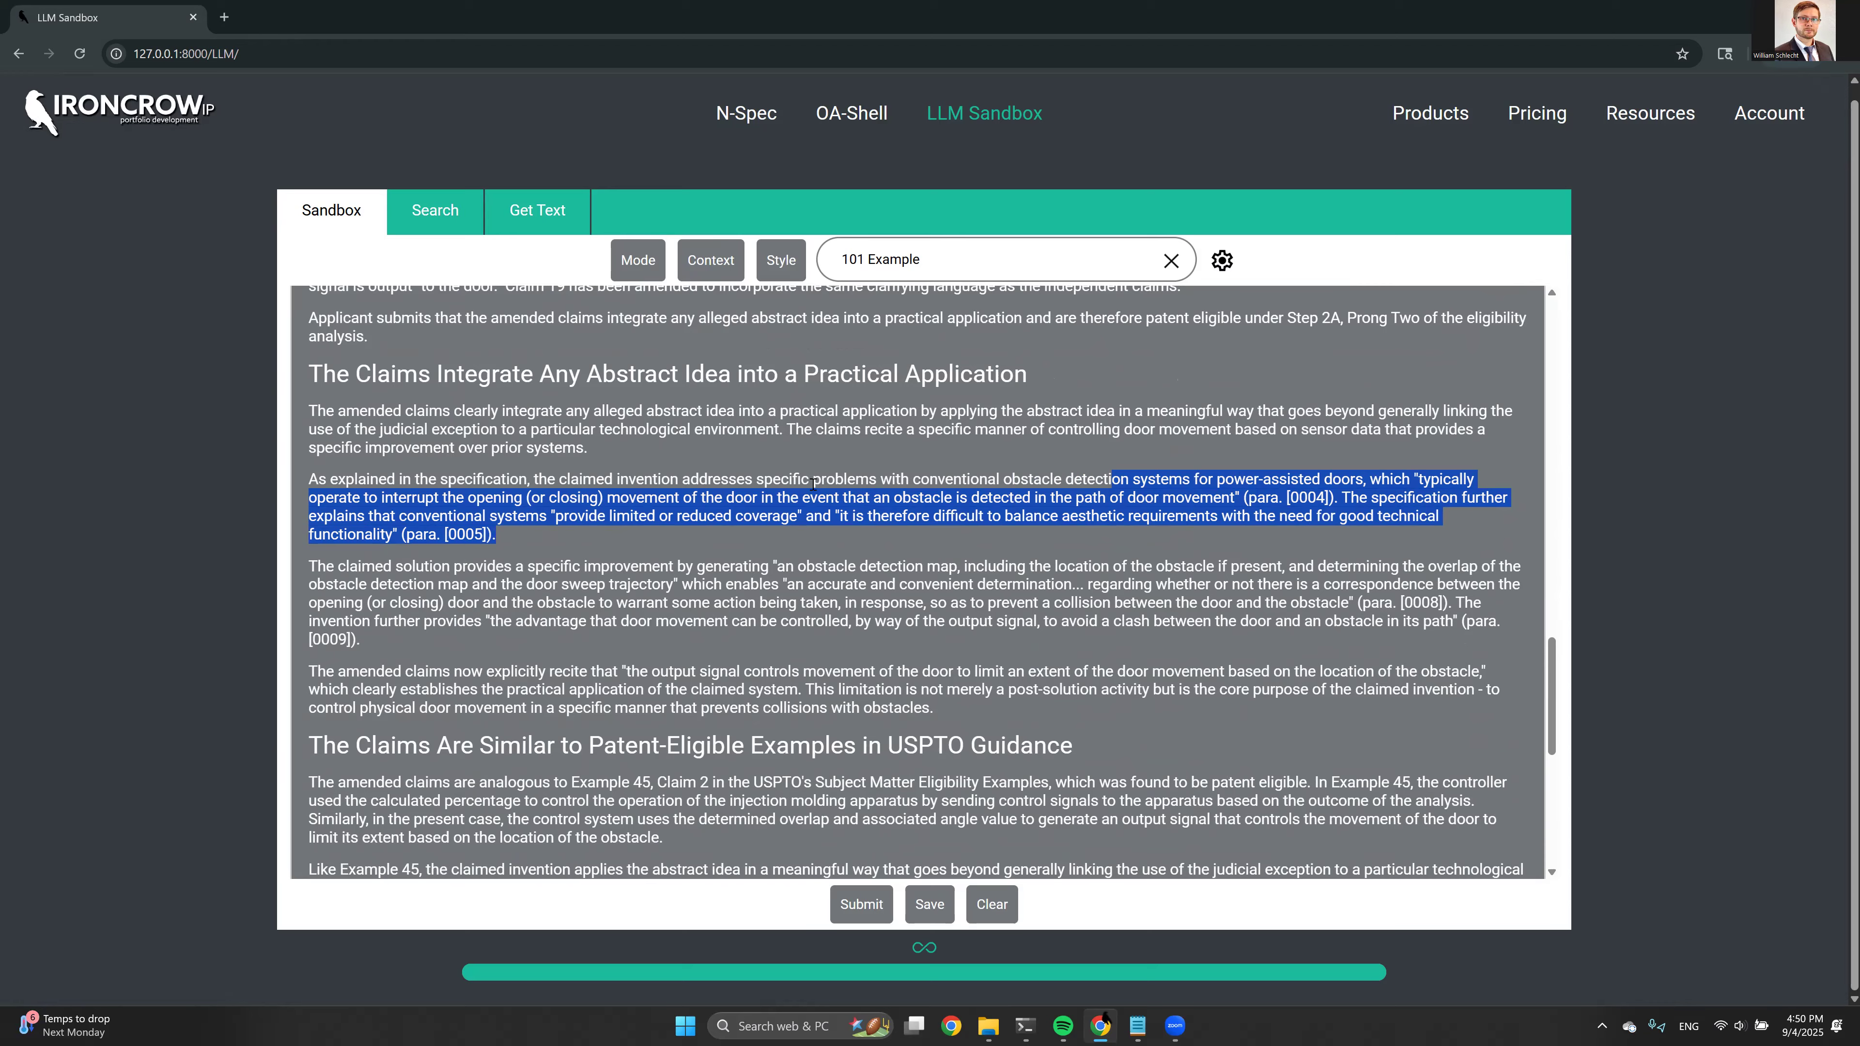
{"action": "scroll", "coordinate": [437, 578], "scroll_direction": "down", "scroll_amount": 3}
{"action": "left_click_drag", "start_coordinate": [303, 616], "coordinate": [427, 619]}
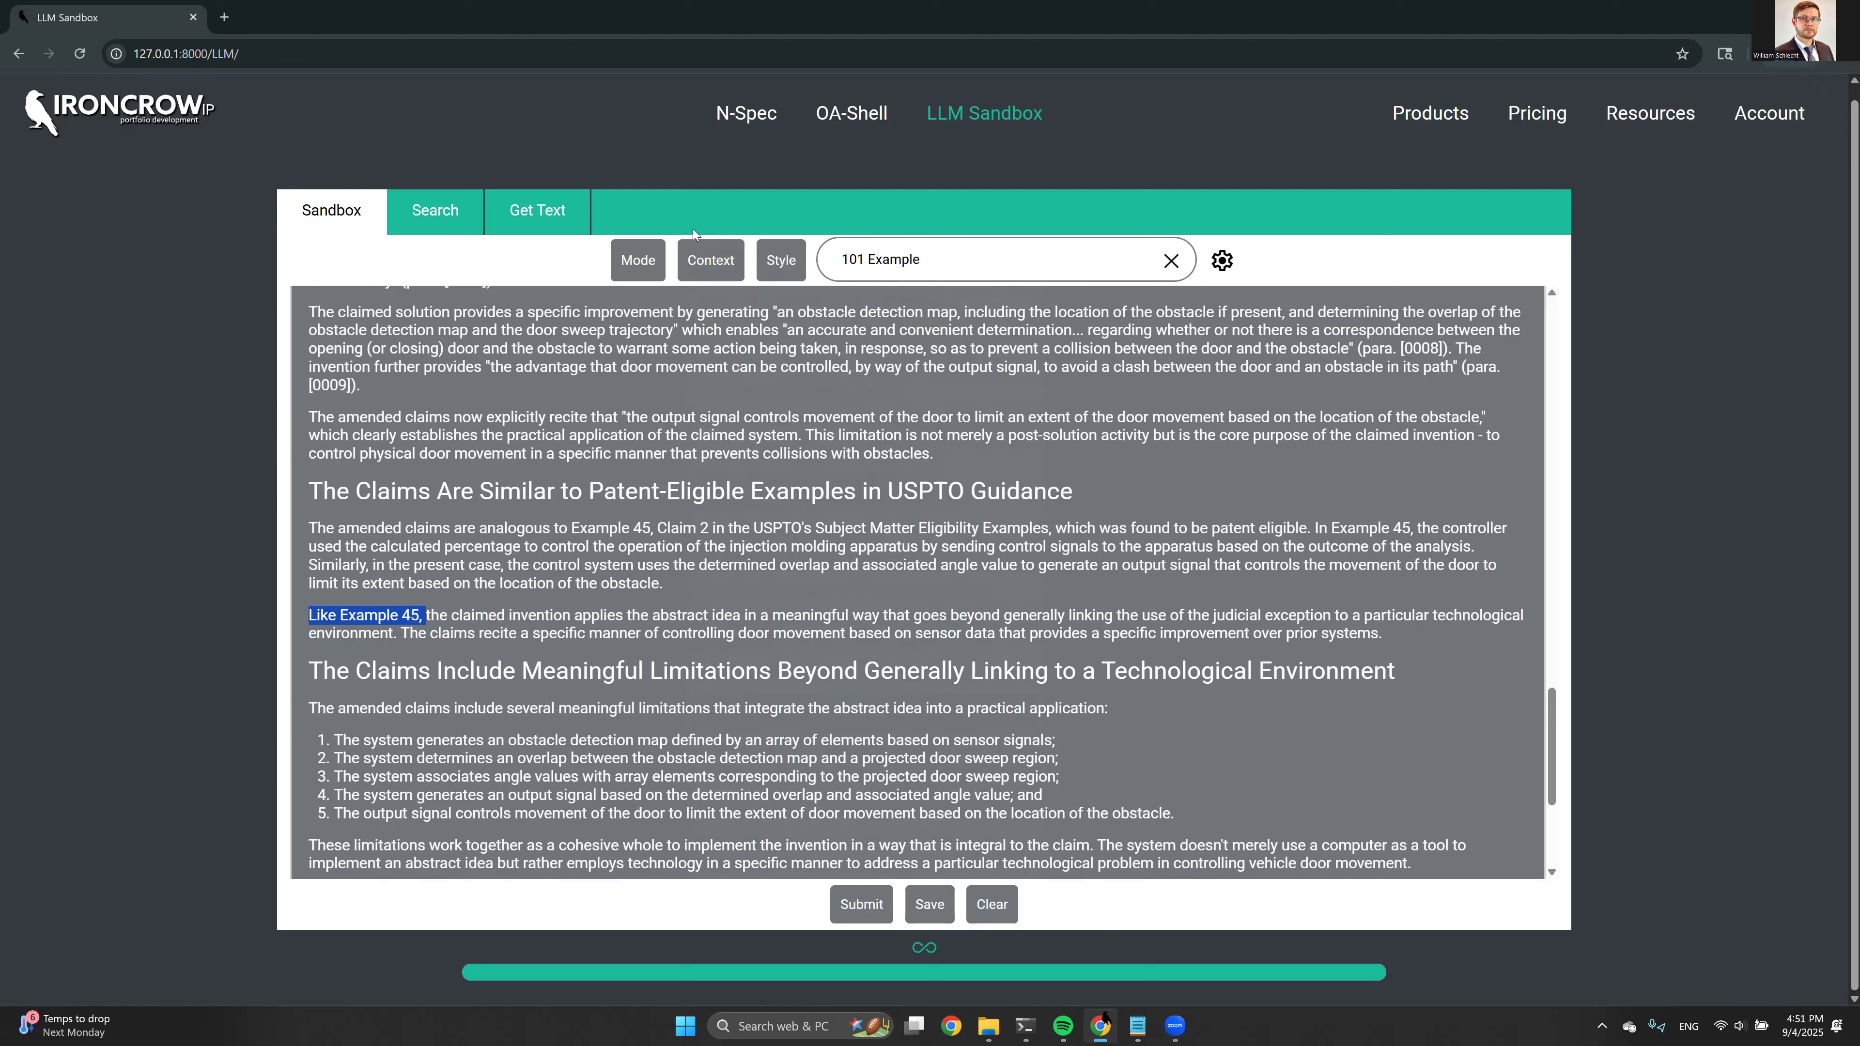
Add the MPEP and the PCT Treaty, Regulations and Administrative Instructions knowledge bases to the prompt's context
{"action": "left_click", "coordinate": [696, 257]}
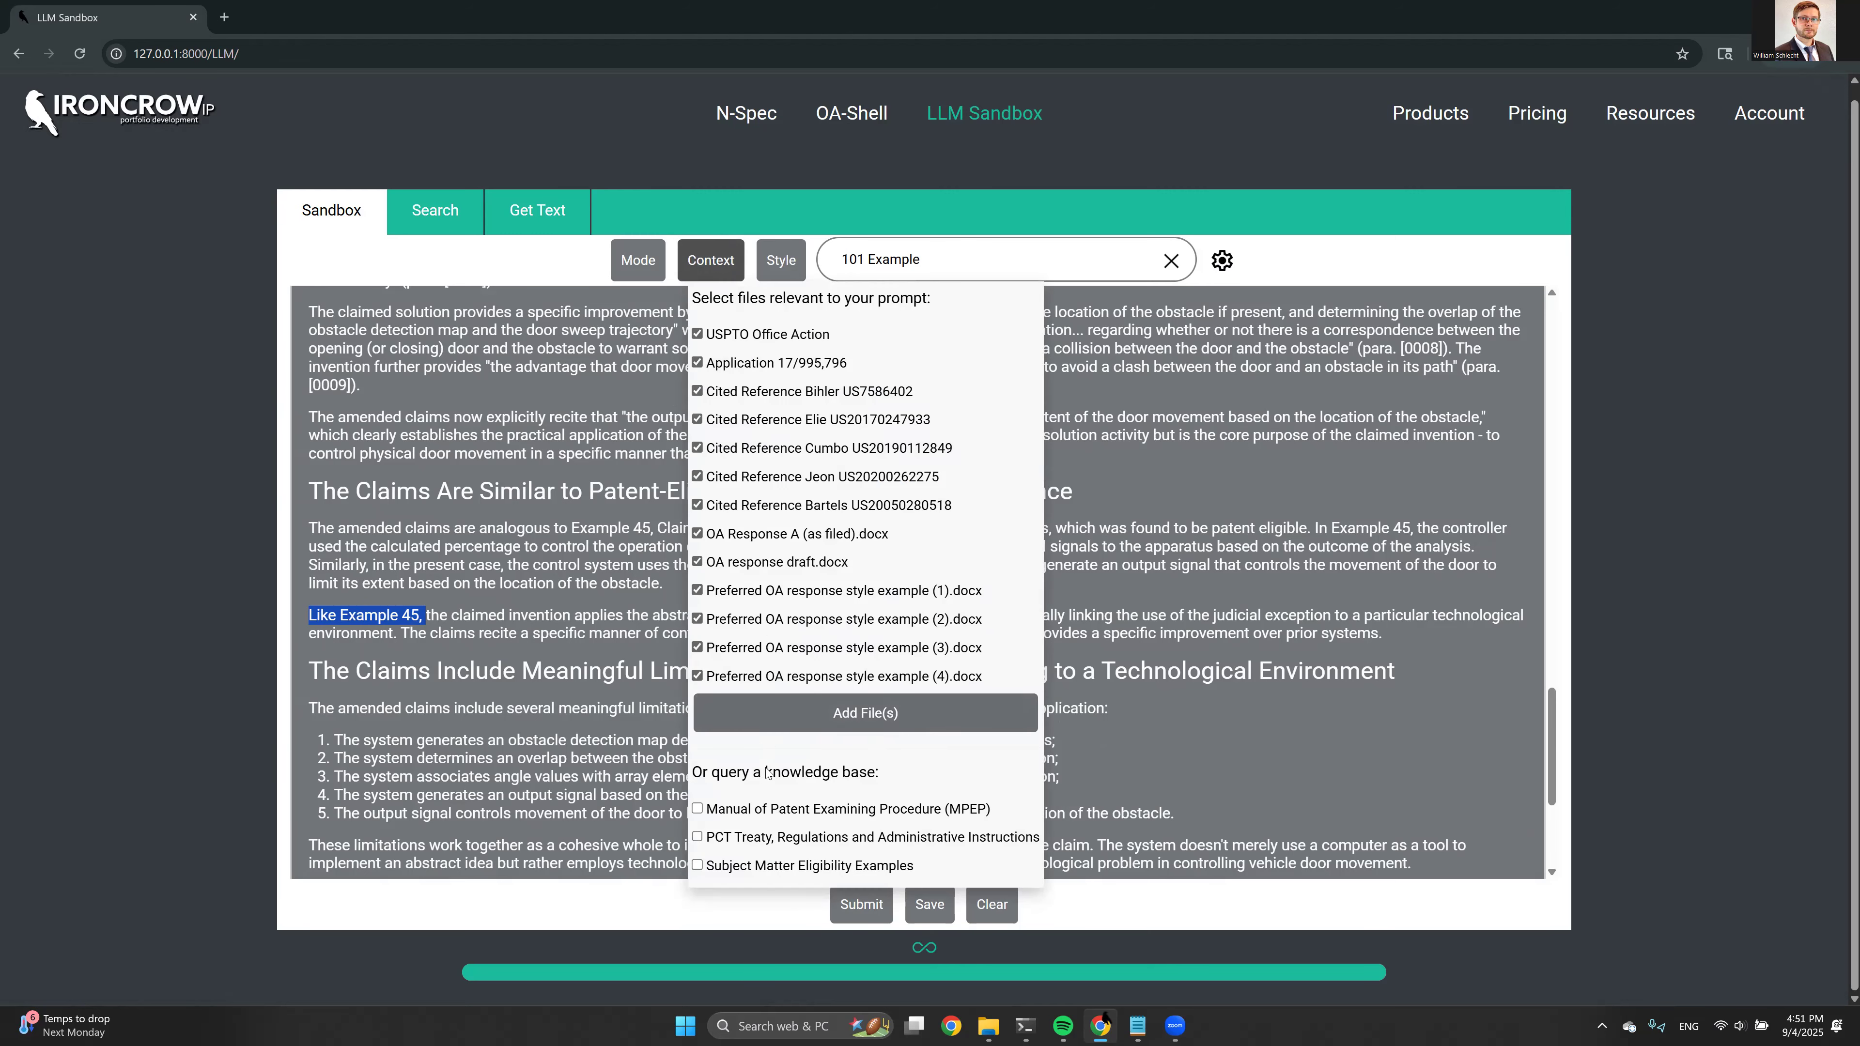
{"action": "left_click", "coordinate": [769, 812]}
{"action": "left_click", "coordinate": [756, 839]}
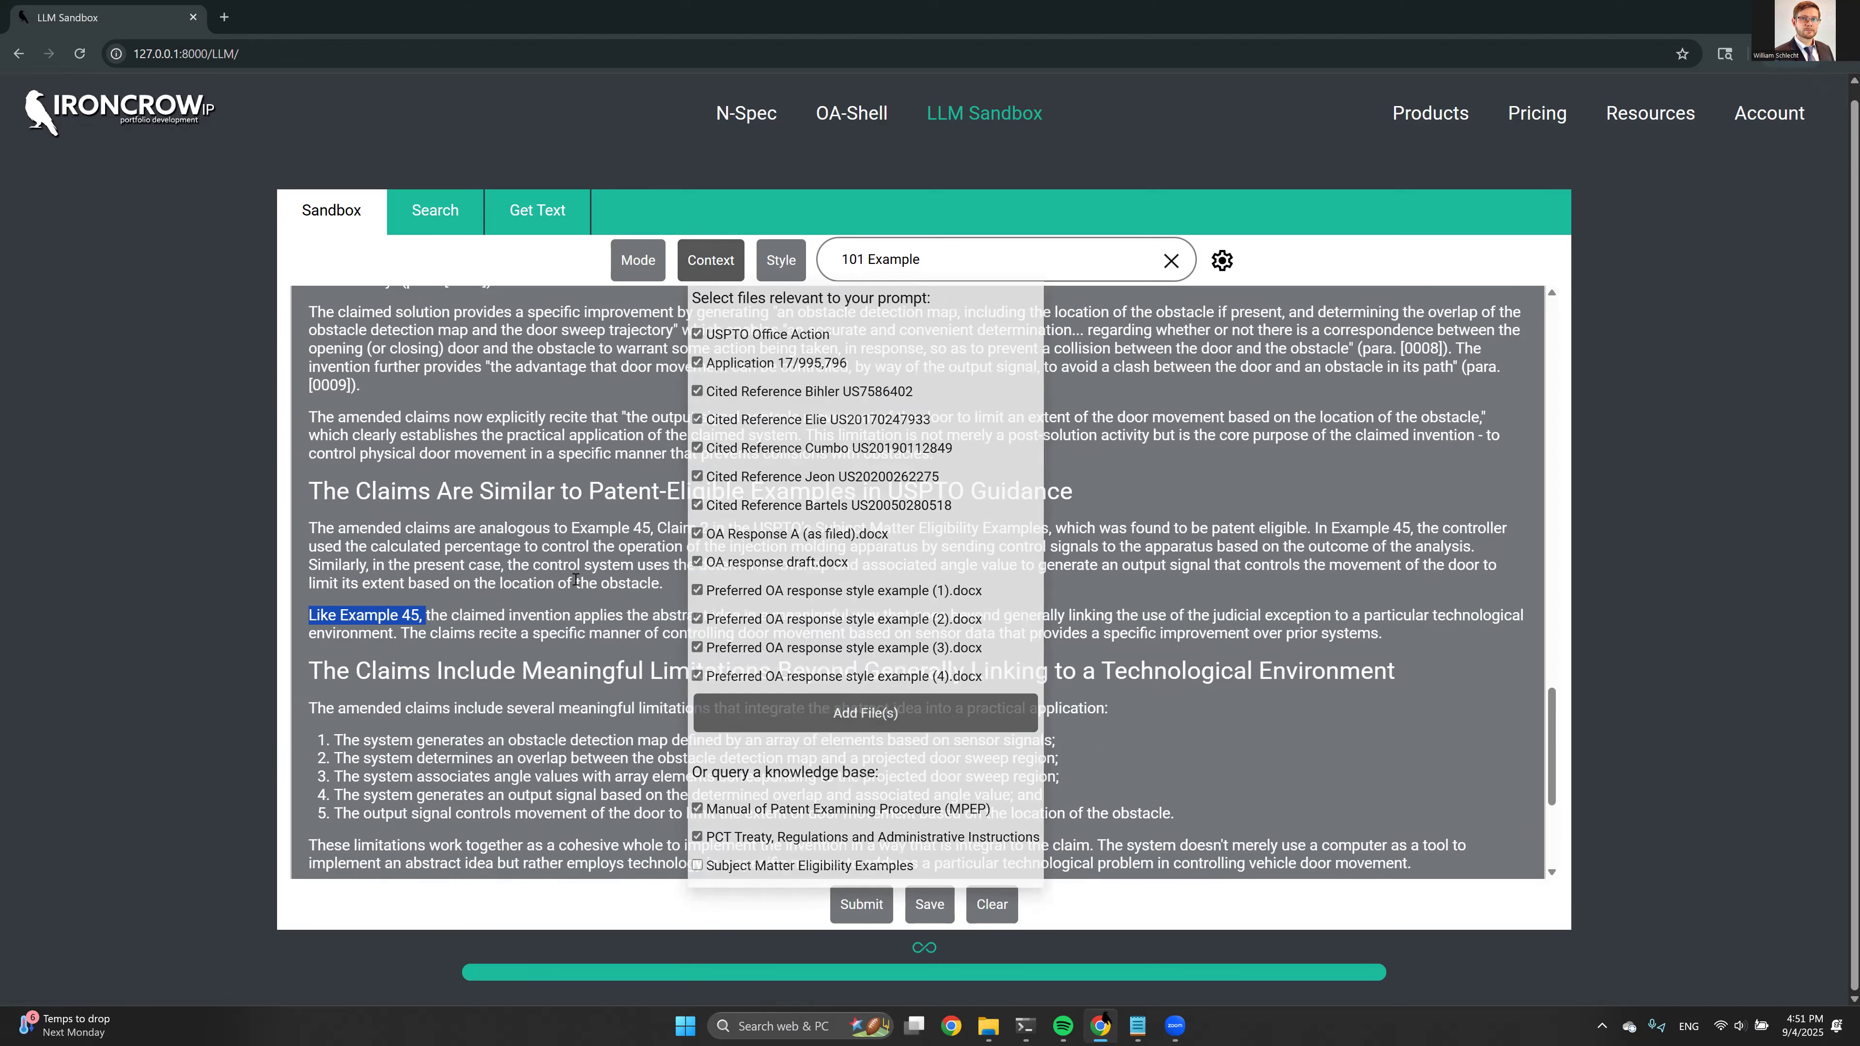
Examine the remarks comparing the claims with USPTO eligibility examples and listing their meaningful limitations
{"action": "scroll", "coordinate": [576, 579], "scroll_direction": "down", "scroll_amount": 1}
{"action": "scroll", "coordinate": [576, 579], "scroll_direction": "down", "scroll_amount": 2}
{"action": "scroll", "coordinate": [415, 515], "scroll_direction": "up", "scroll_amount": 3}
{"action": "left_click_drag", "start_coordinate": [323, 495], "coordinate": [469, 503]}
{"action": "left_click", "coordinate": [469, 503]}
{"action": "scroll", "coordinate": [549, 527], "scroll_direction": "up", "scroll_amount": 4}
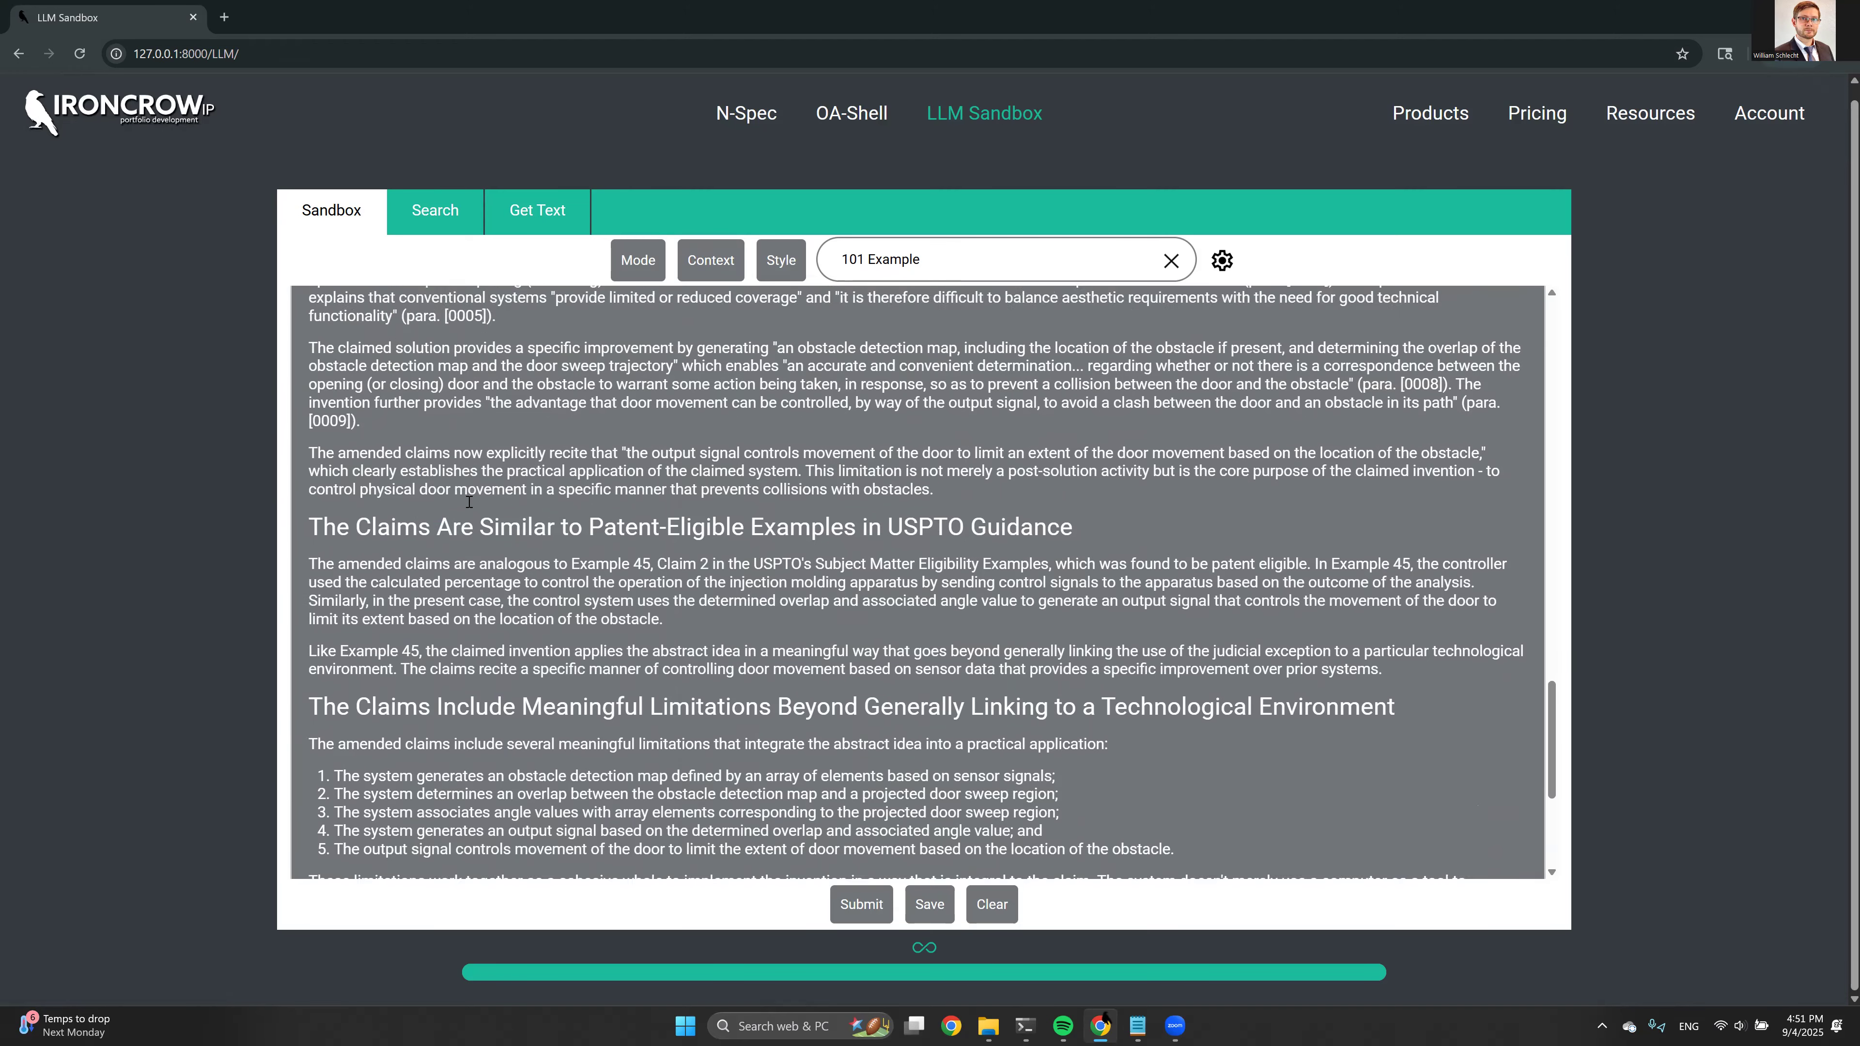
{"action": "scroll", "coordinate": [549, 528], "scroll_direction": "down", "scroll_amount": 4}
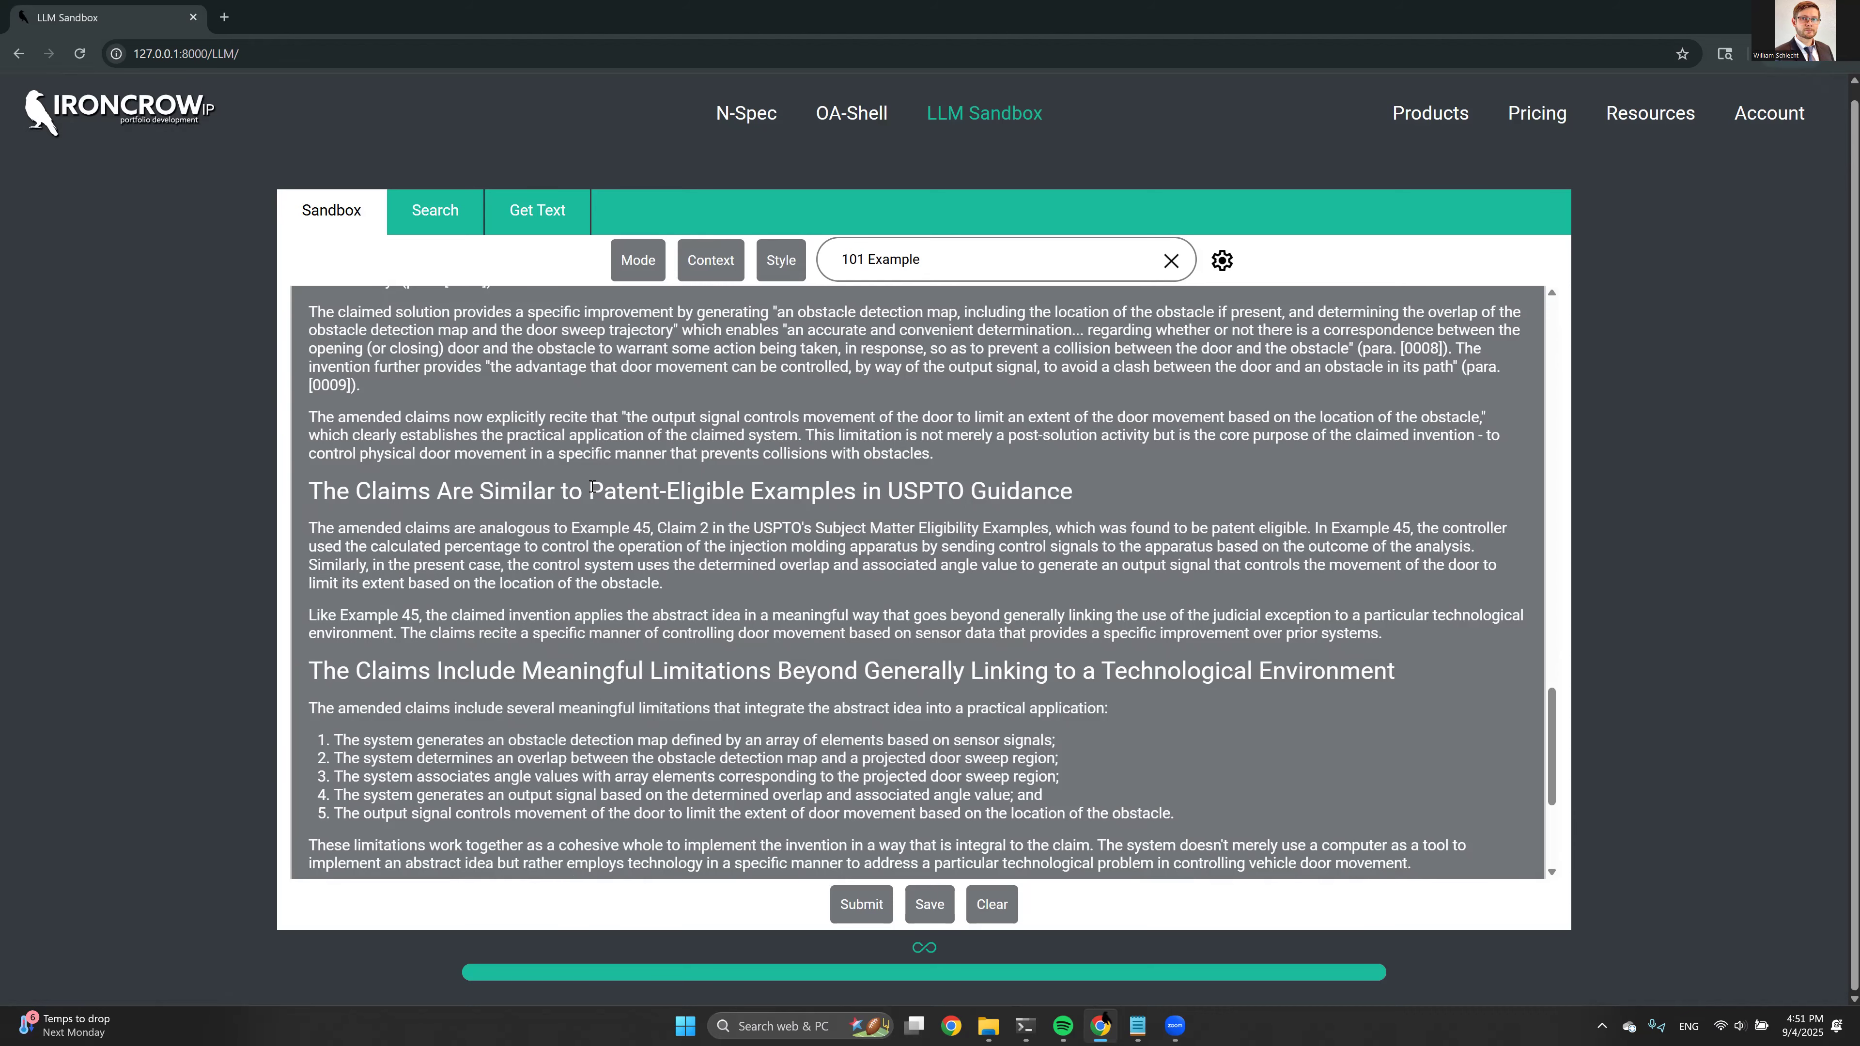
Look back over the whole generated response, from the remarks up to the claim amendments and the original prompt
{"action": "scroll", "coordinate": [609, 467], "scroll_direction": "up", "scroll_amount": 10}
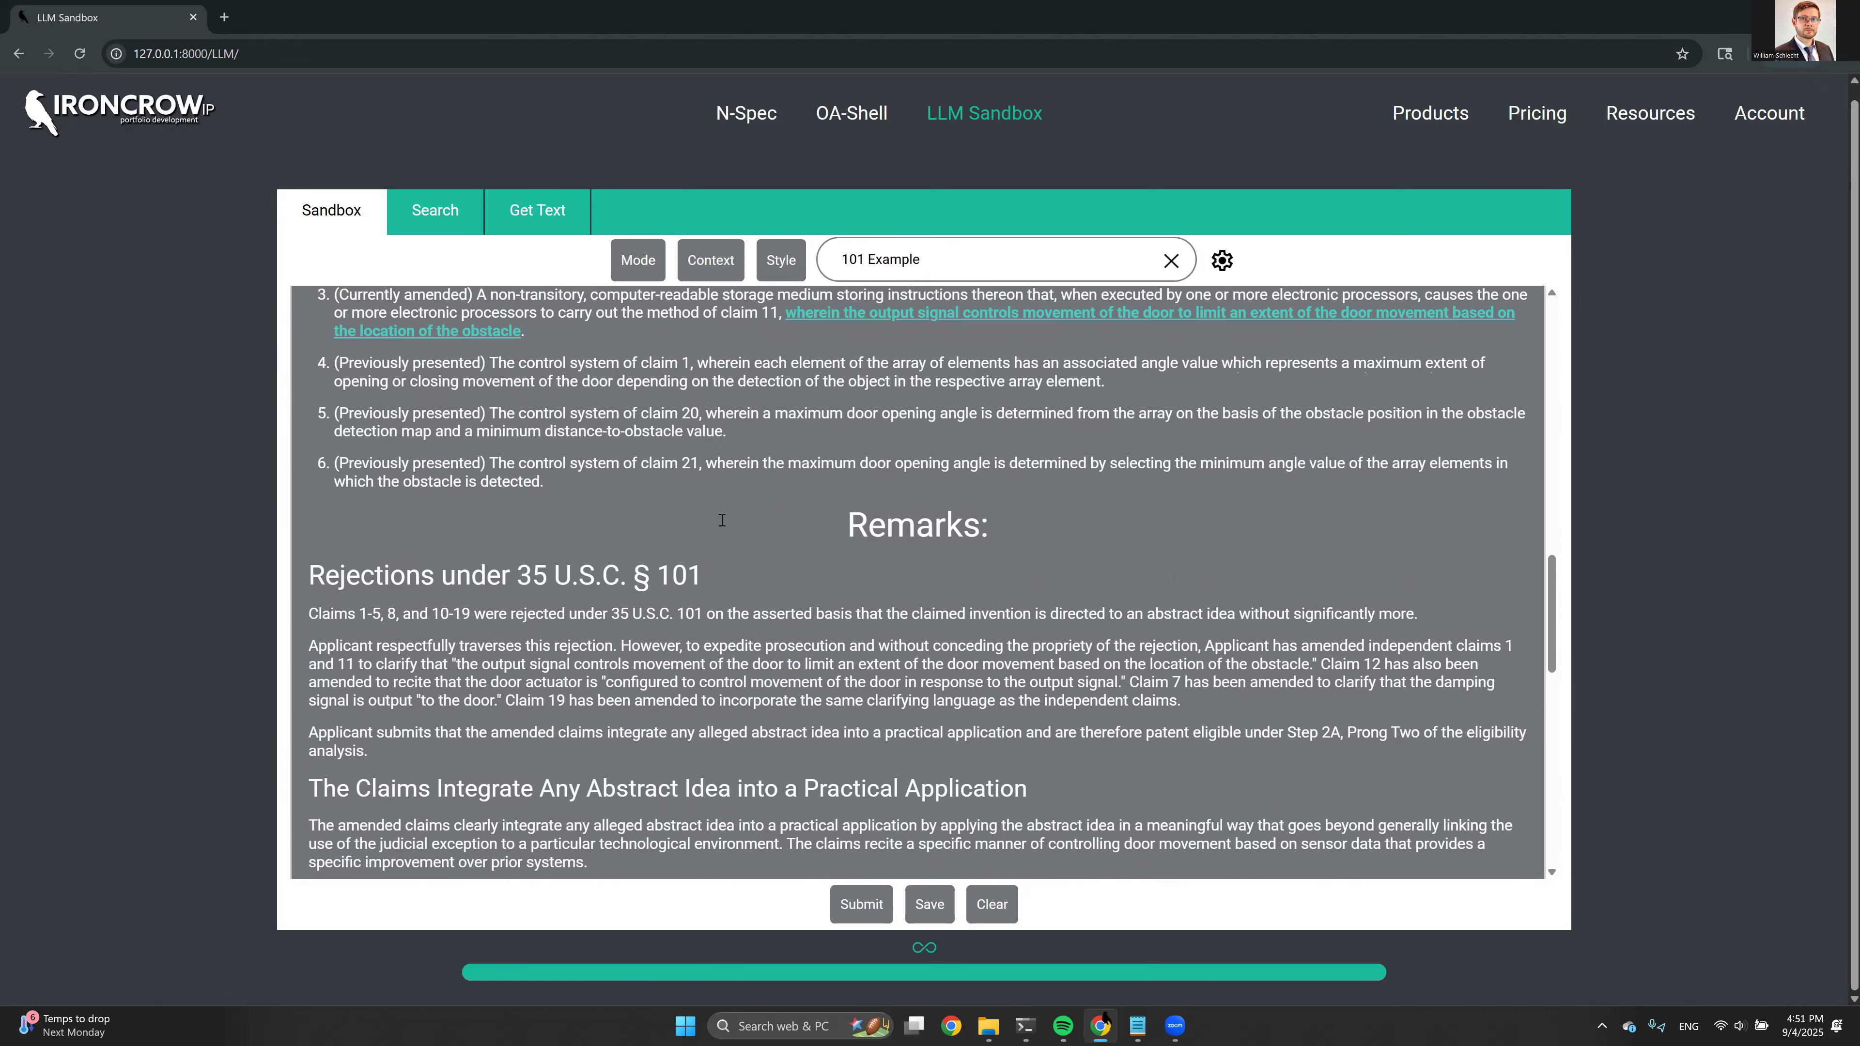
{"action": "scroll", "coordinate": [730, 575], "scroll_direction": "up", "scroll_amount": 3}
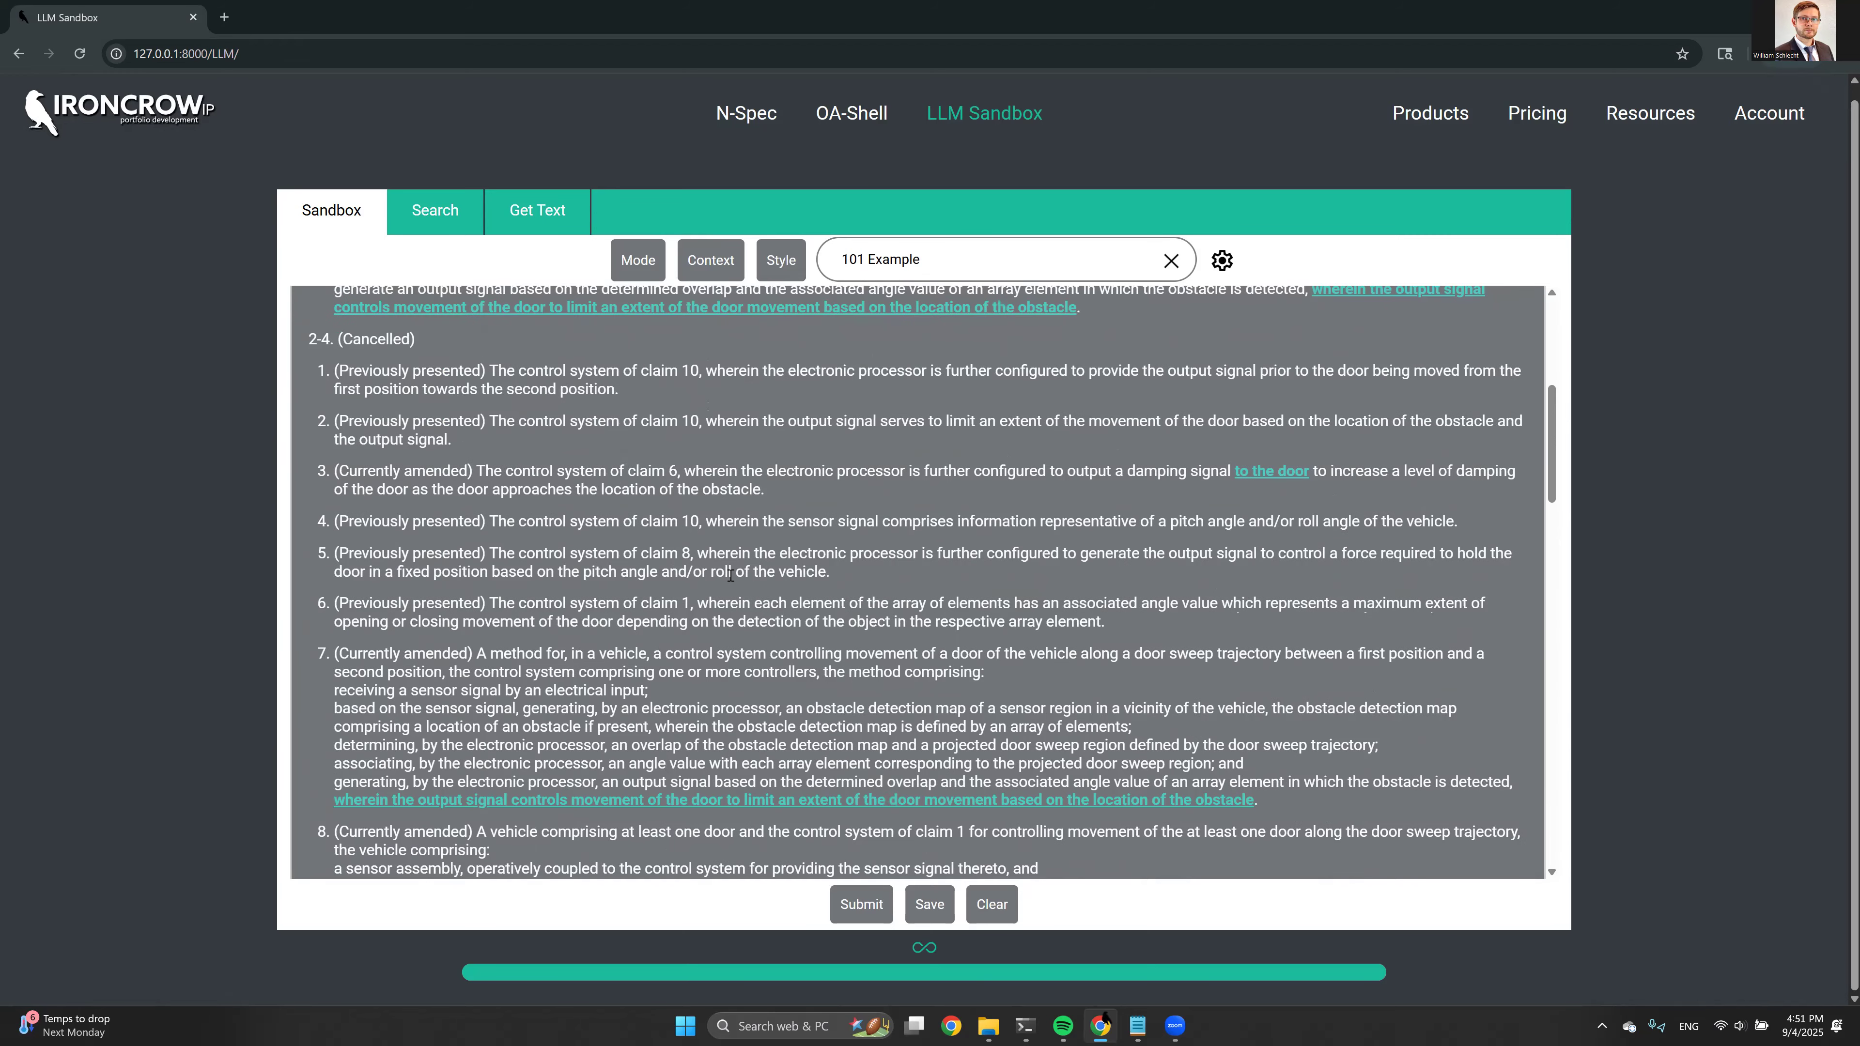
{"action": "scroll", "coordinate": [632, 526], "scroll_direction": "up", "scroll_amount": 5}
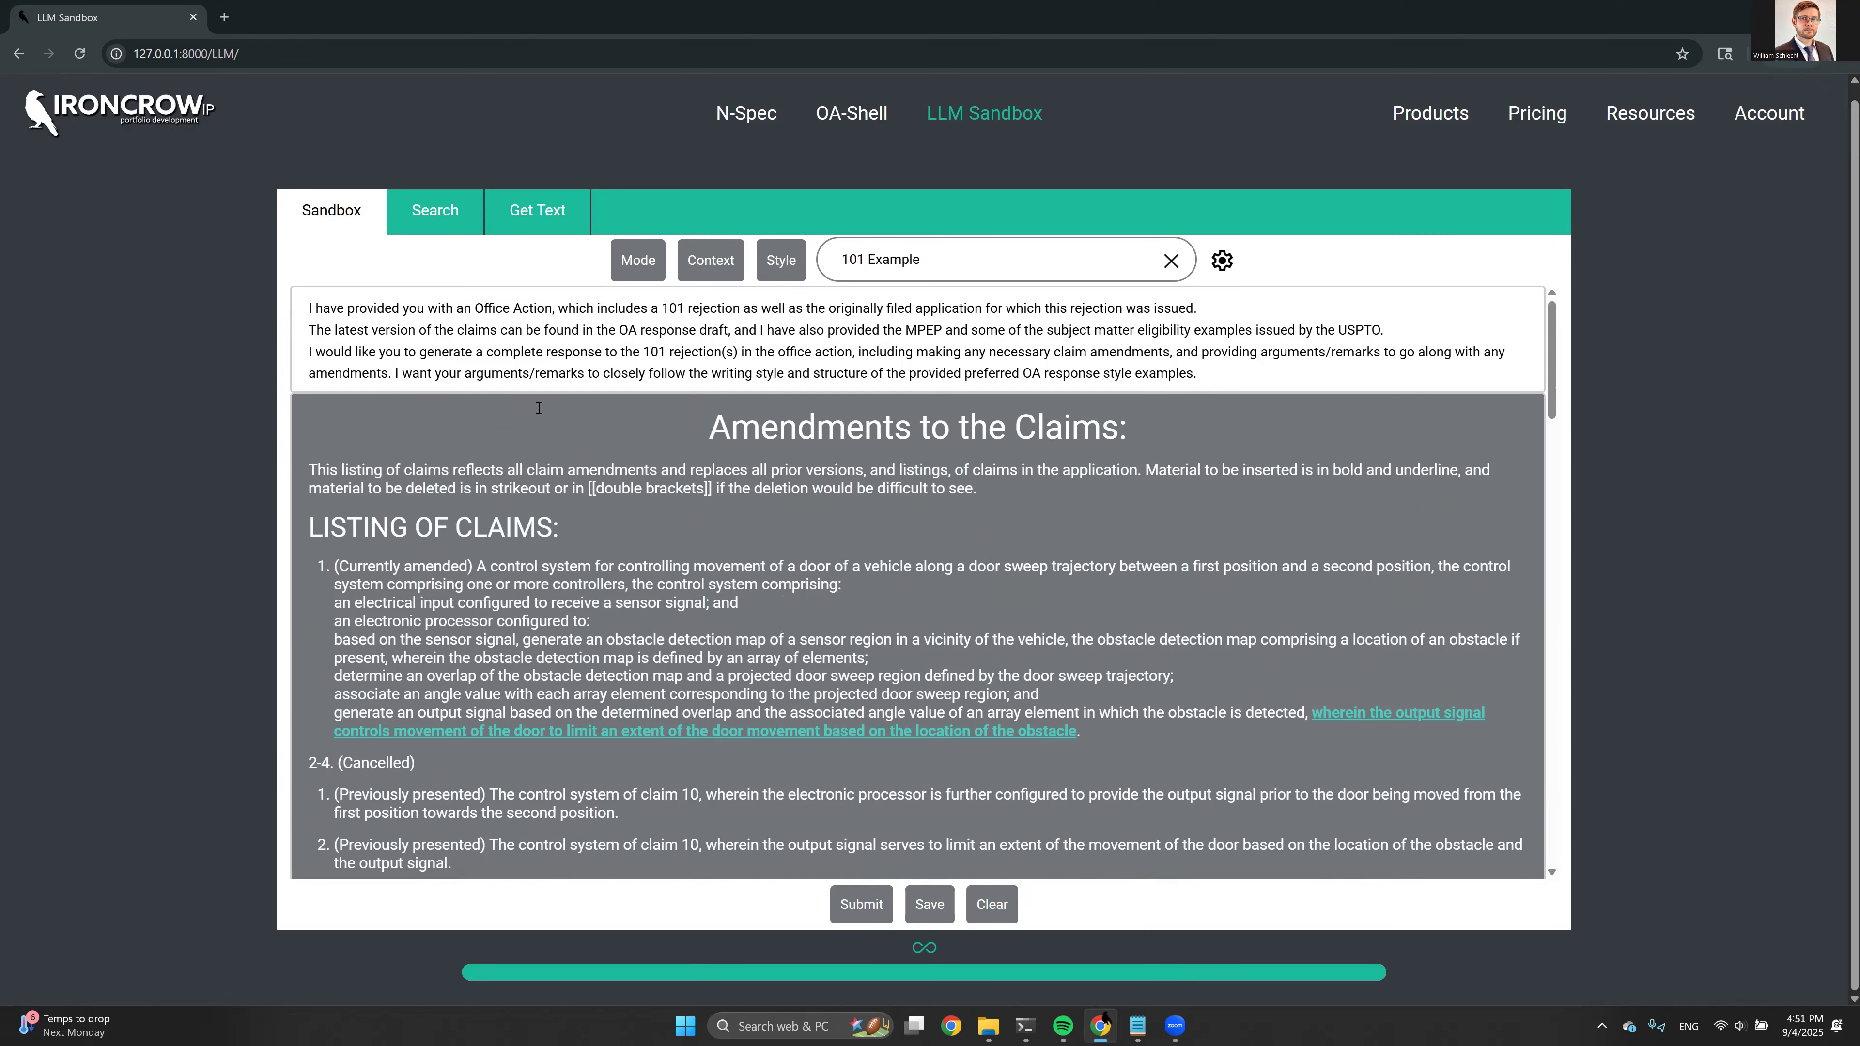
{"action": "scroll", "coordinate": [538, 408], "scroll_direction": "down", "scroll_amount": 4}
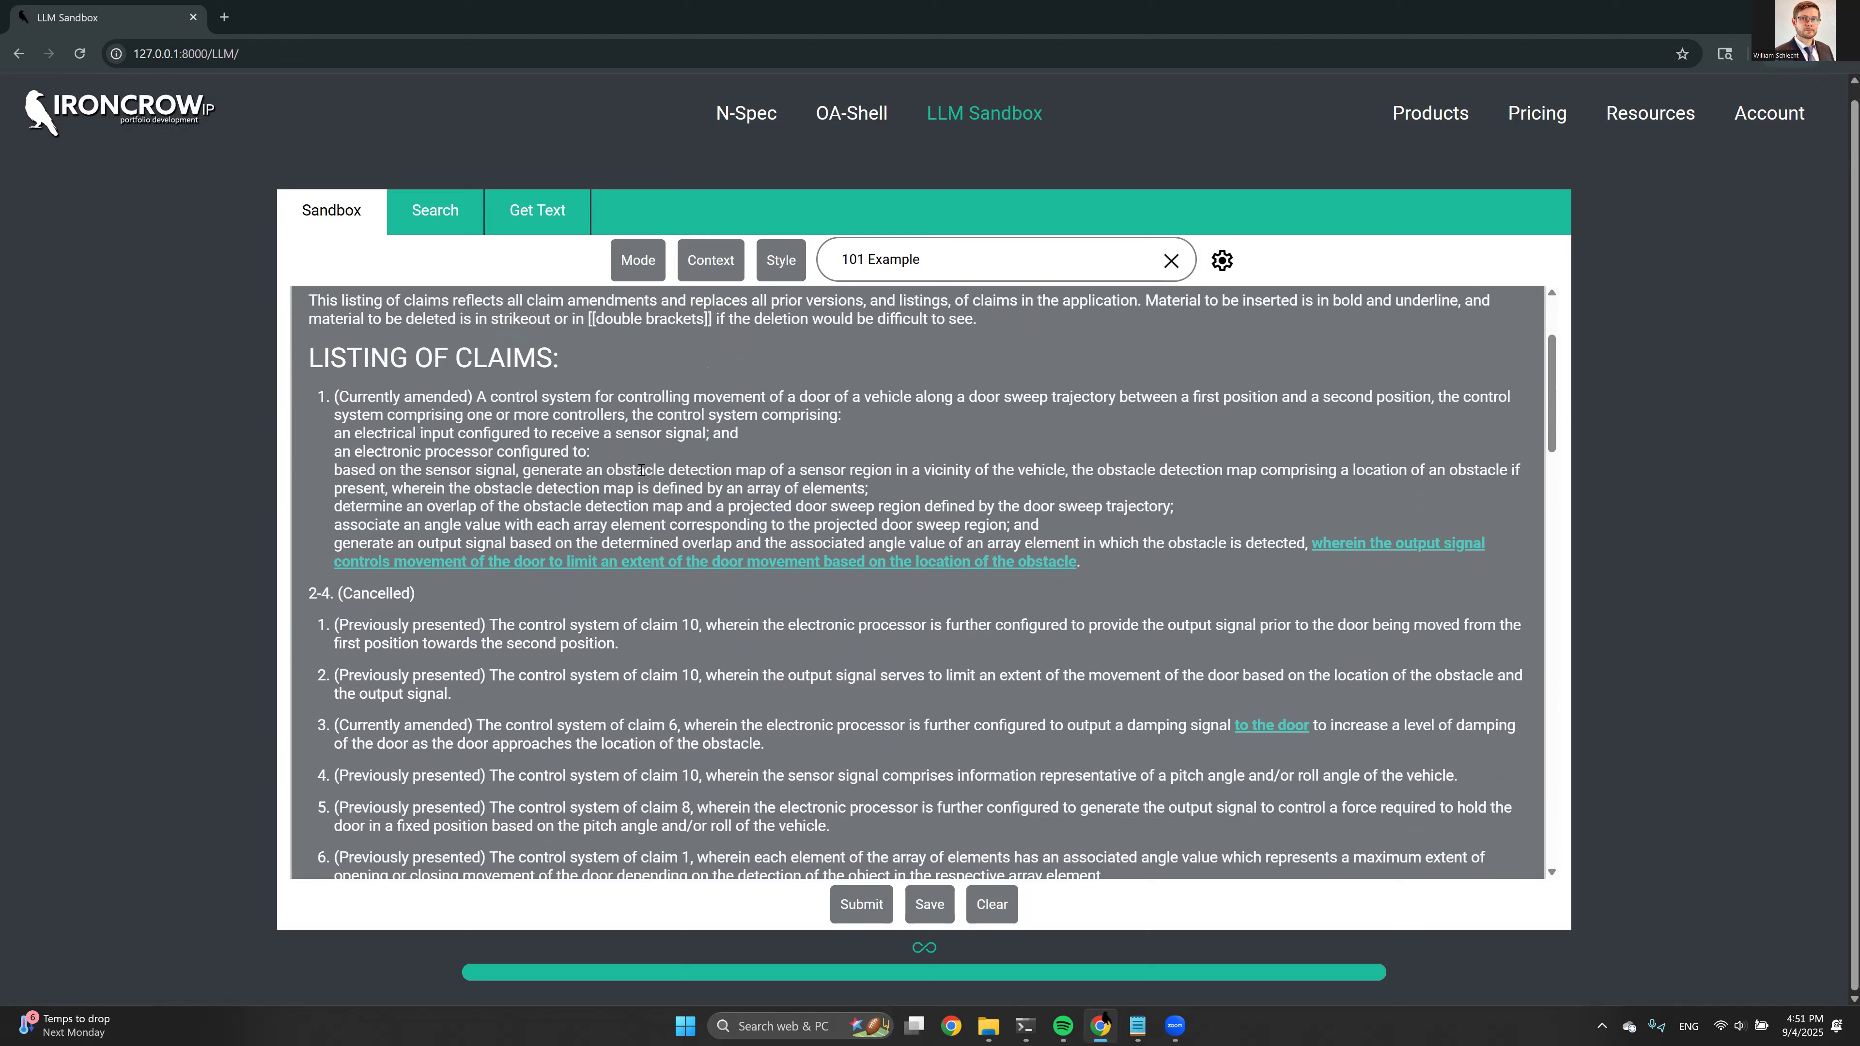
{"action": "scroll", "coordinate": [630, 440], "scroll_direction": "up", "scroll_amount": 3}
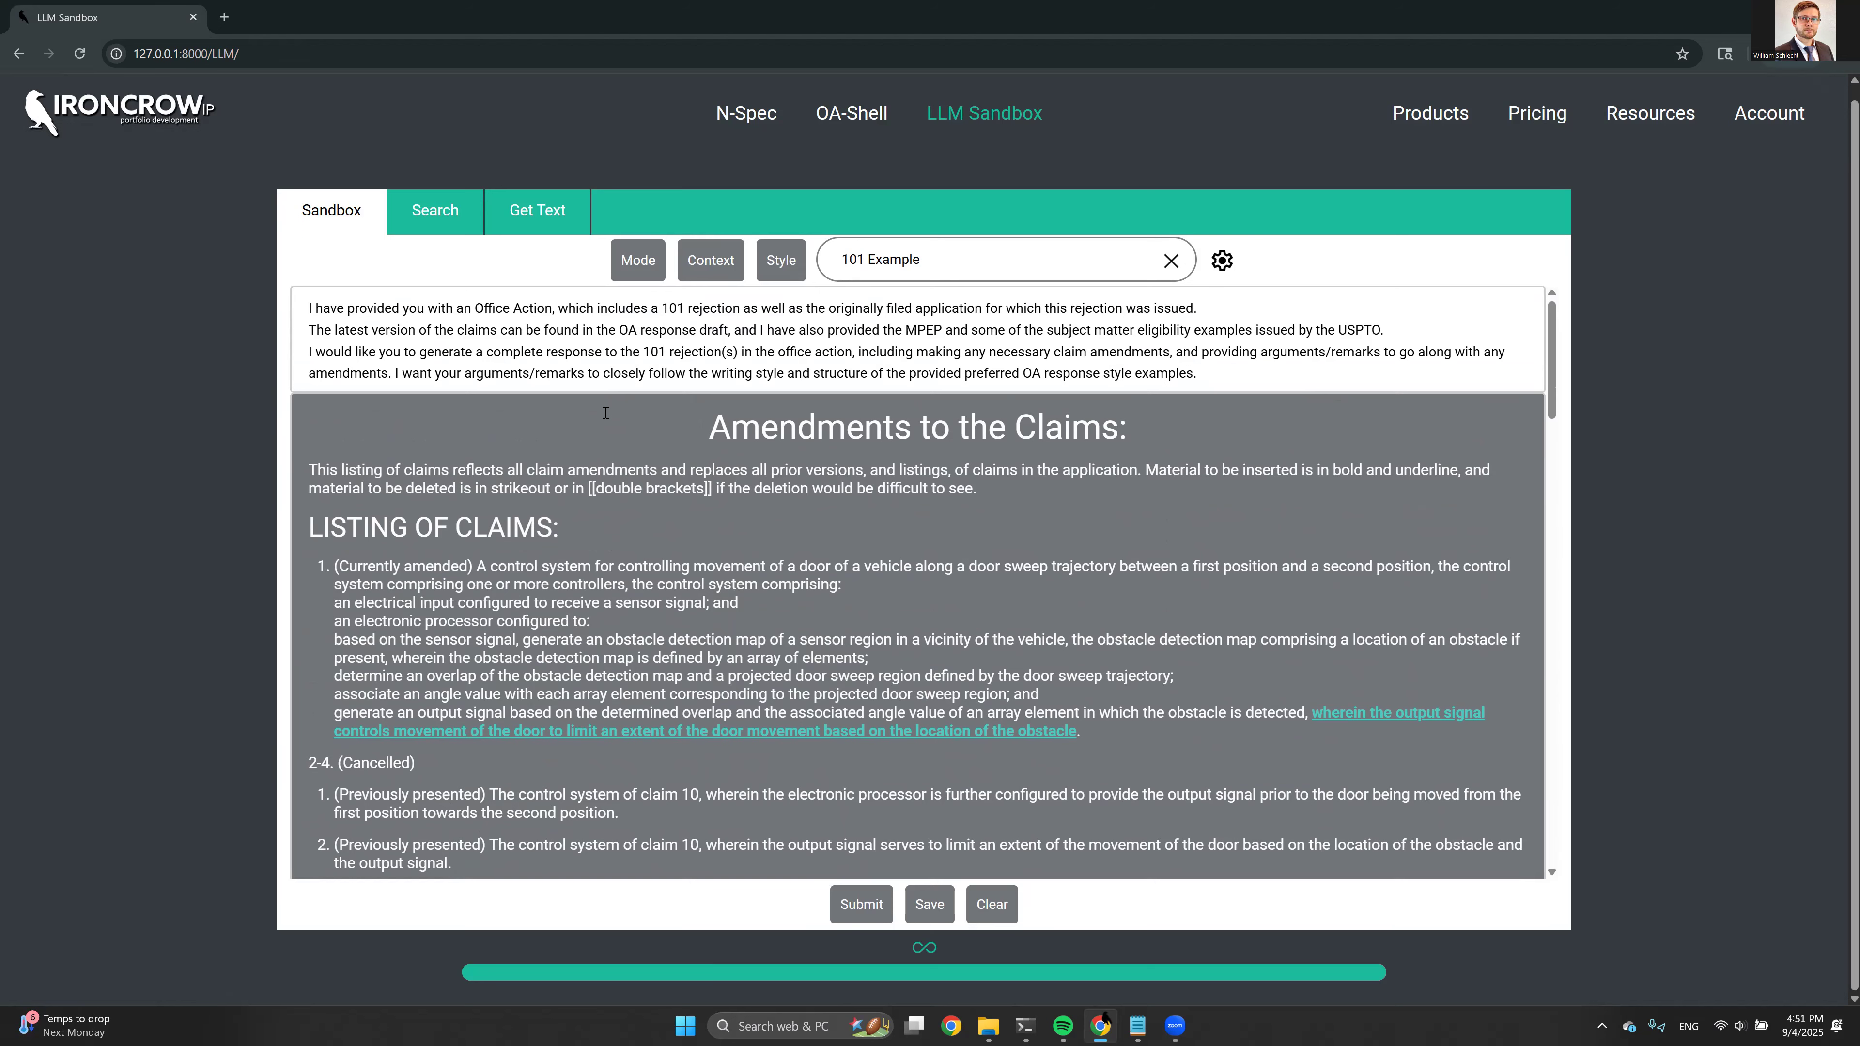
{"action": "scroll", "coordinate": [585, 392], "scroll_direction": "down", "scroll_amount": 2}
{"action": "scroll", "coordinate": [527, 337], "scroll_direction": "up", "scroll_amount": 2}
{"action": "left_click", "coordinate": [1174, 1026]}
{"action": "left_click", "coordinate": [1134, 928]}
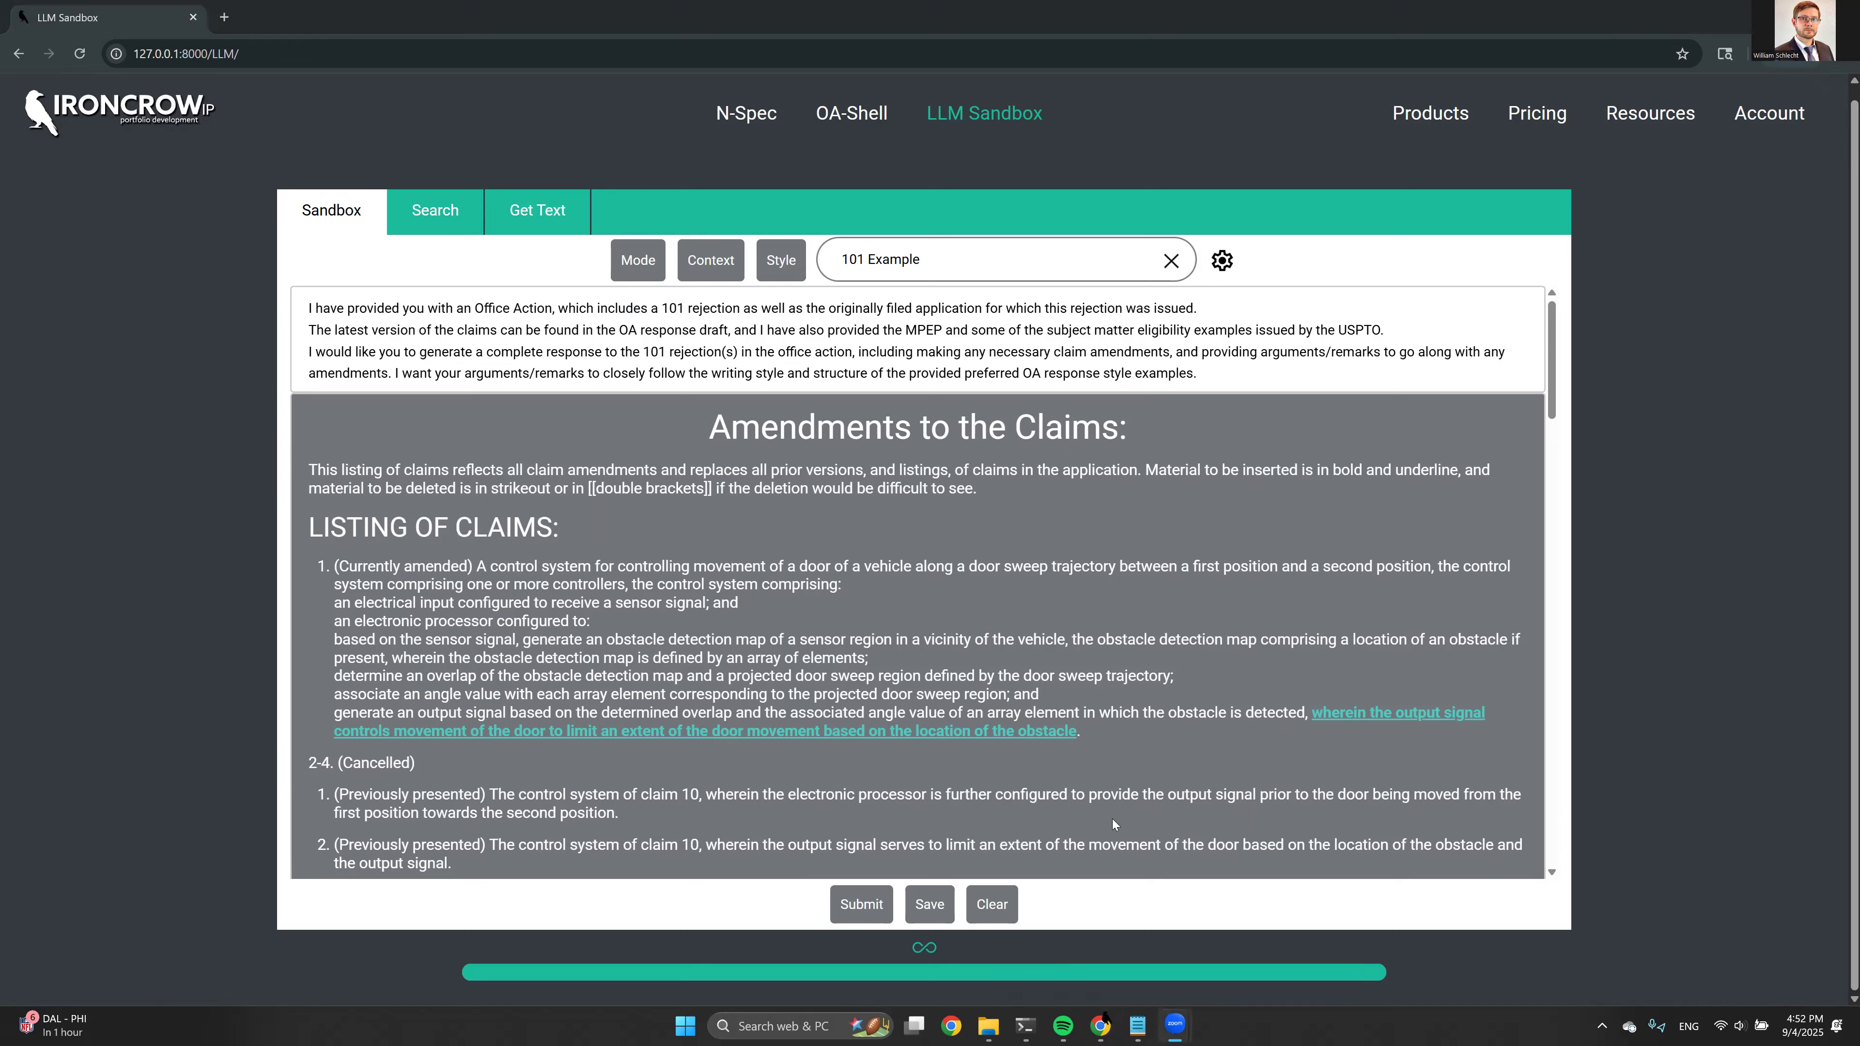